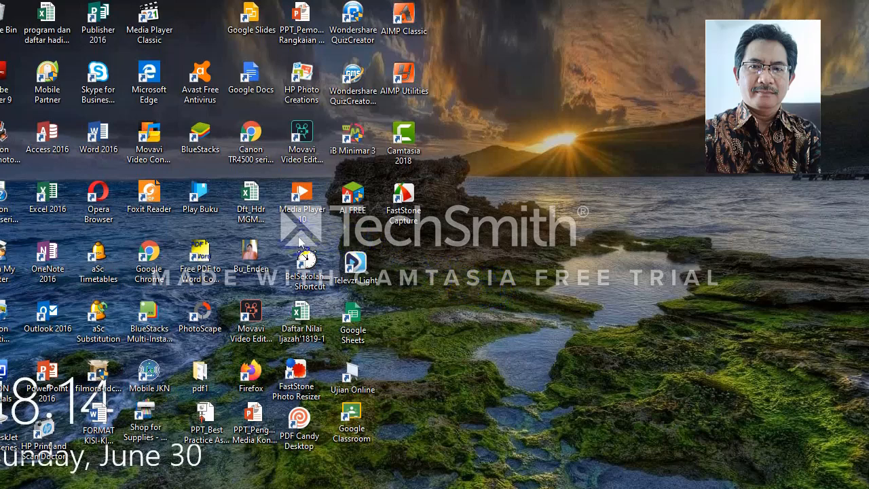
Step: Launch Chrome from the desktop and open Google Drive from the Apps page
left_click(151, 253)
double_click(151, 251)
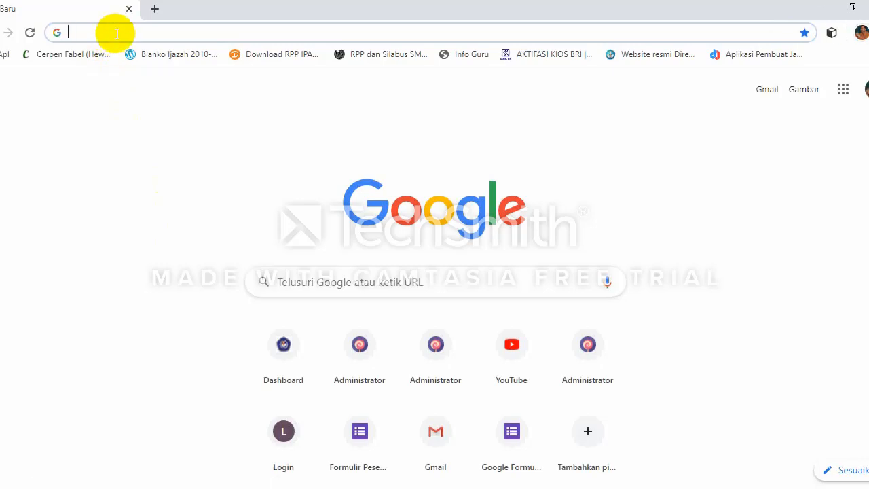
left_click(118, 33)
left_click(3, 54)
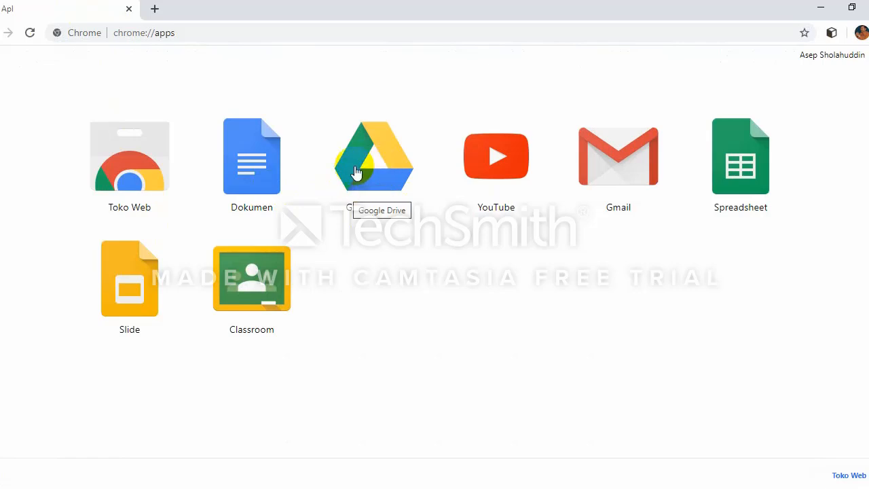
left_click(374, 178)
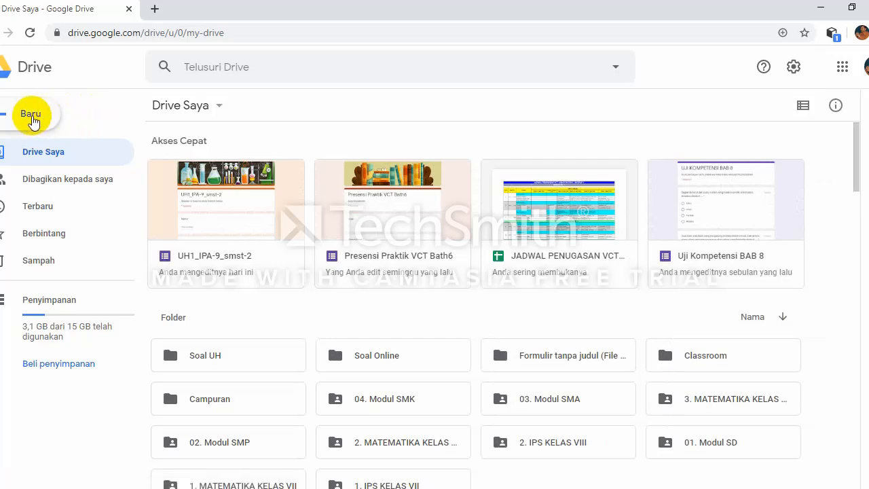
Step: Cancel the new-folder dialog and open the Soal UH folder in My Drive
left_click(33, 119)
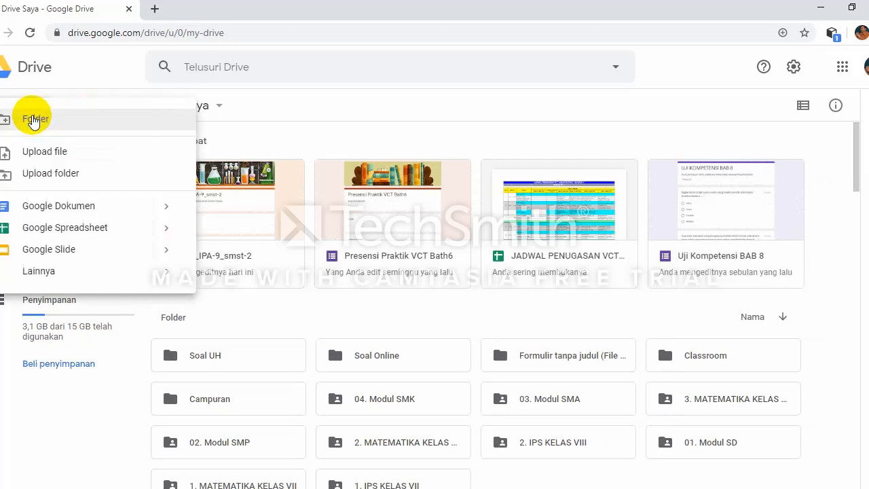
left_click(34, 121)
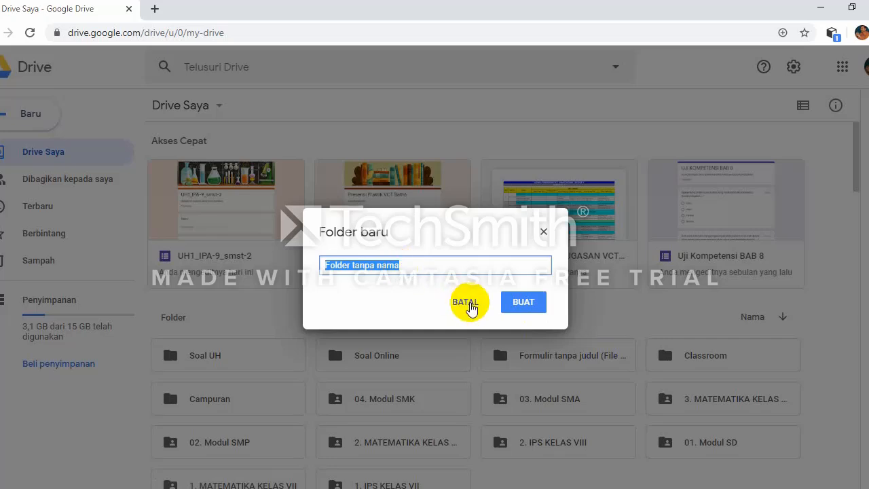
left_click(472, 307)
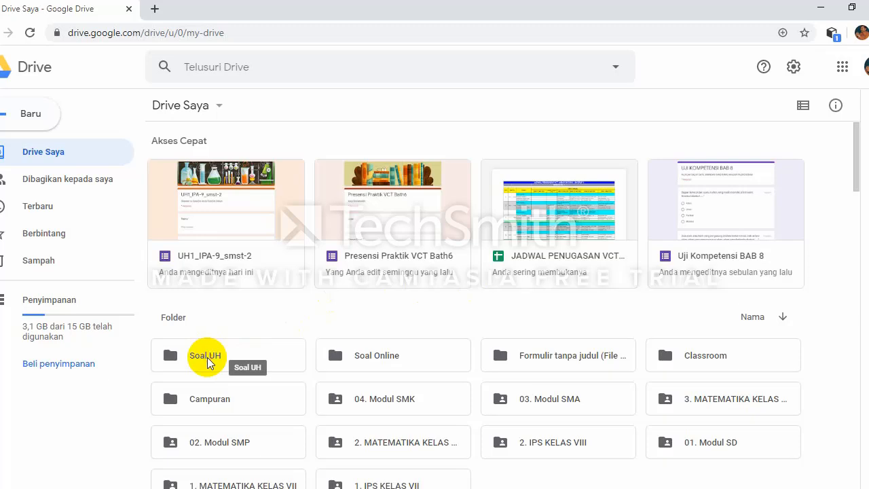
left_click(209, 361)
double_click(208, 357)
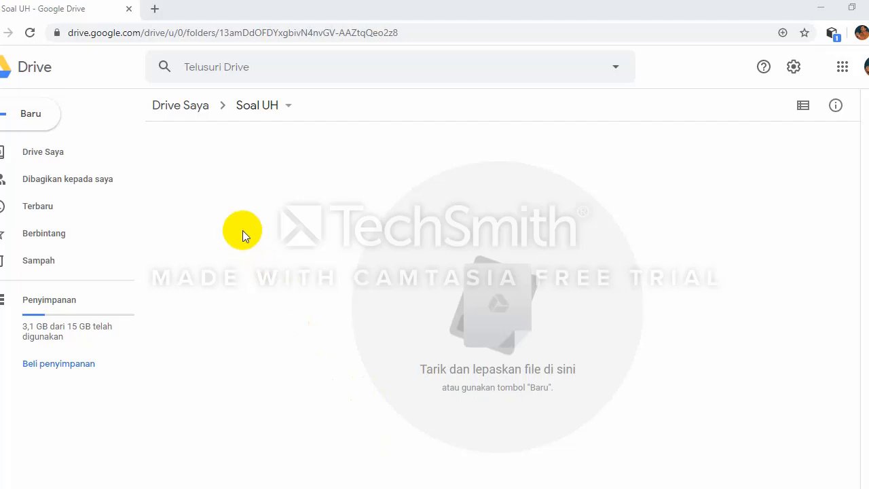
Step: Create a blank form via New > More > Google Forms > Blank form
left_click(32, 120)
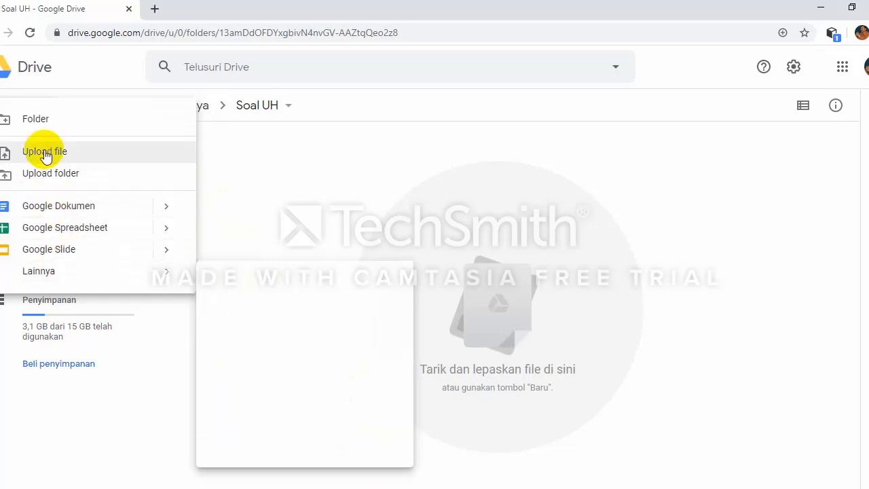
left_click(387, 181)
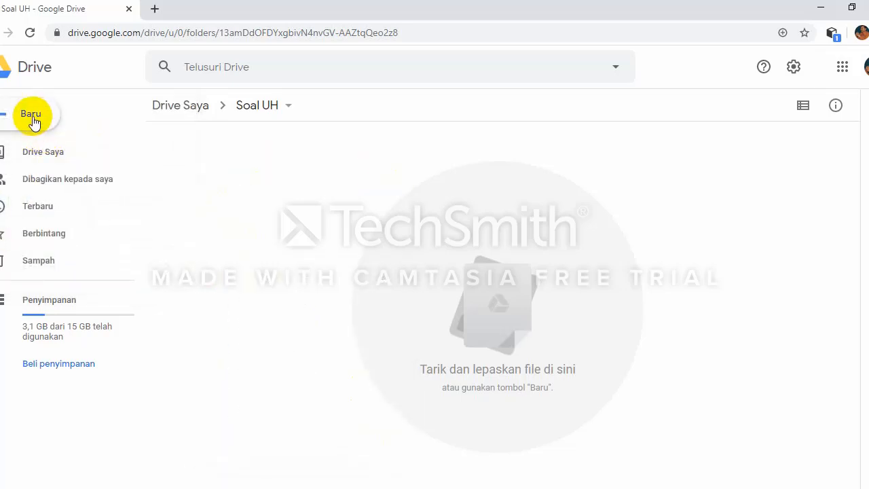
left_click(32, 121)
mouse_move(76, 281)
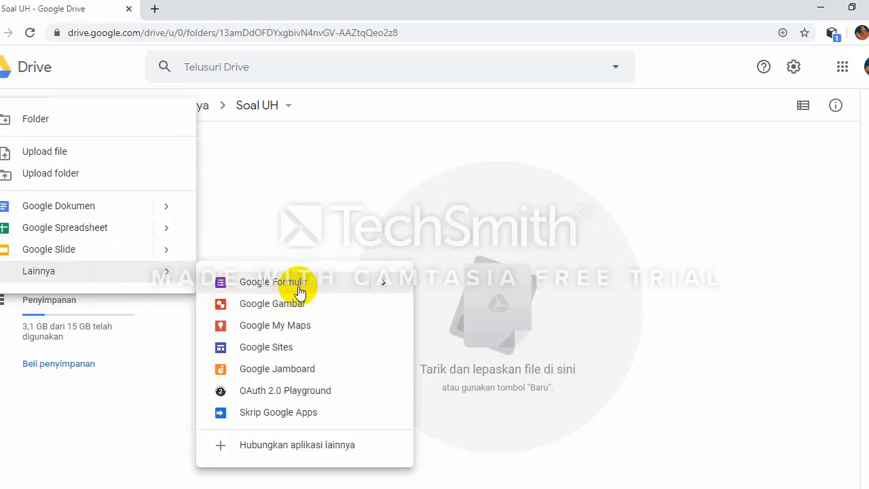
mouse_move(385, 293)
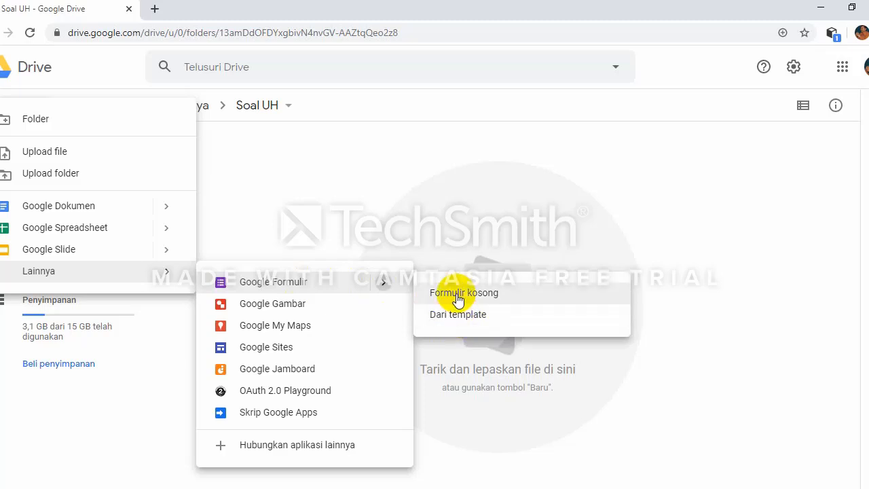
left_click(458, 297)
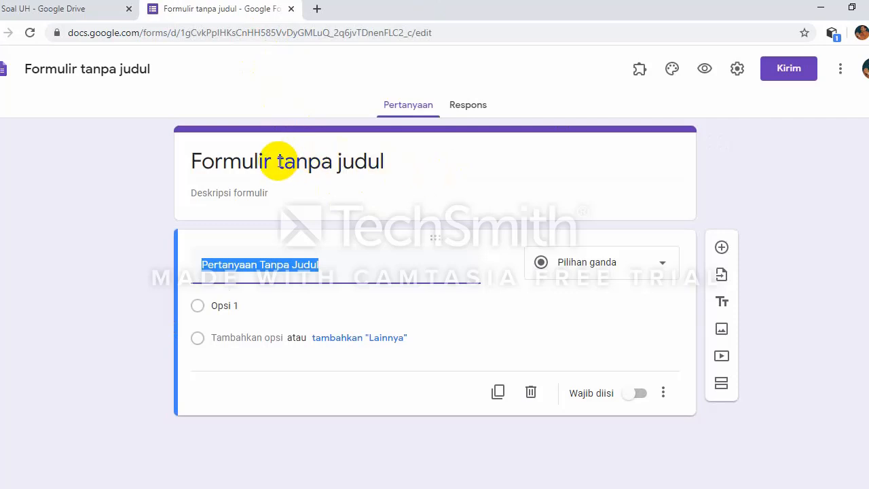
Step: Replace the form title with 'UH-1_2'
left_click(243, 161)
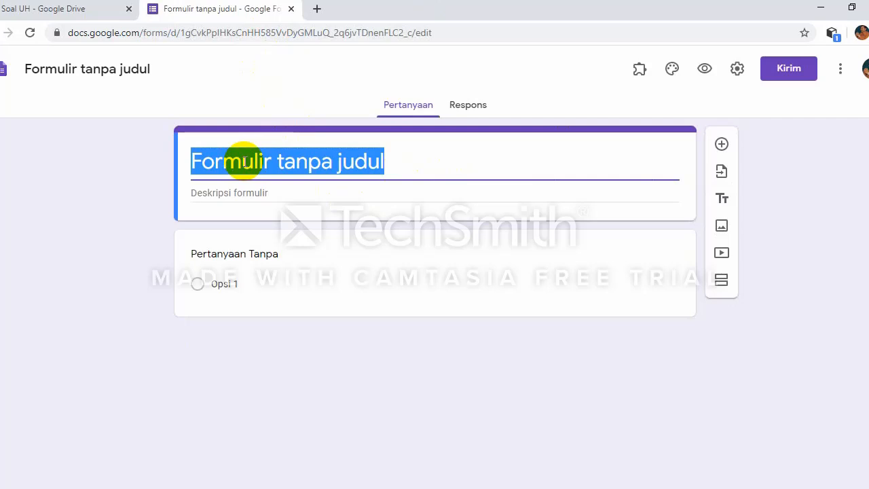
type("Ula")
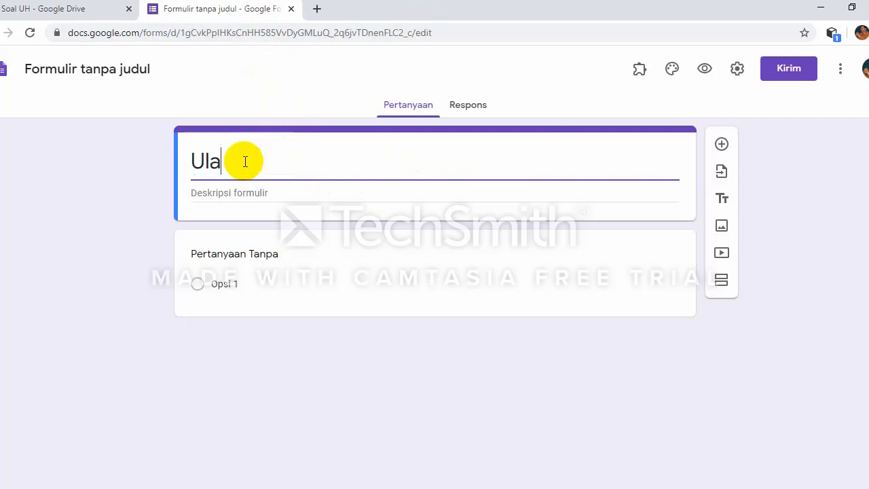
type("ngan")
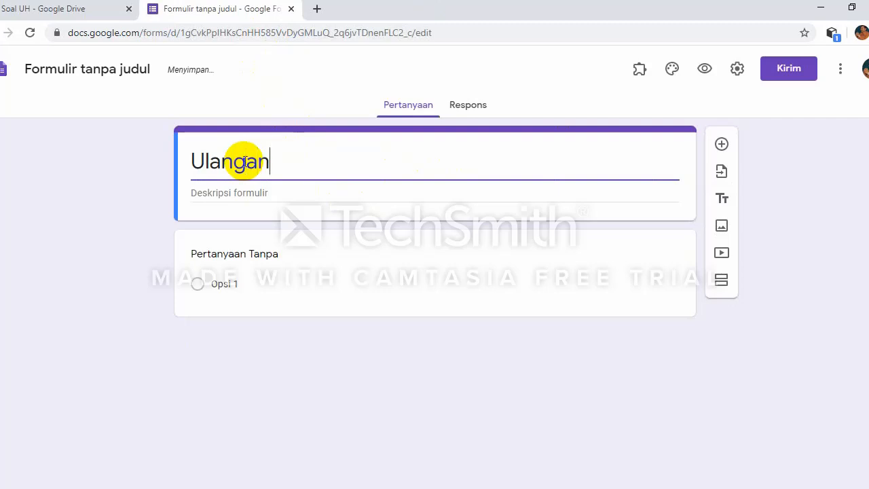
type(" Har")
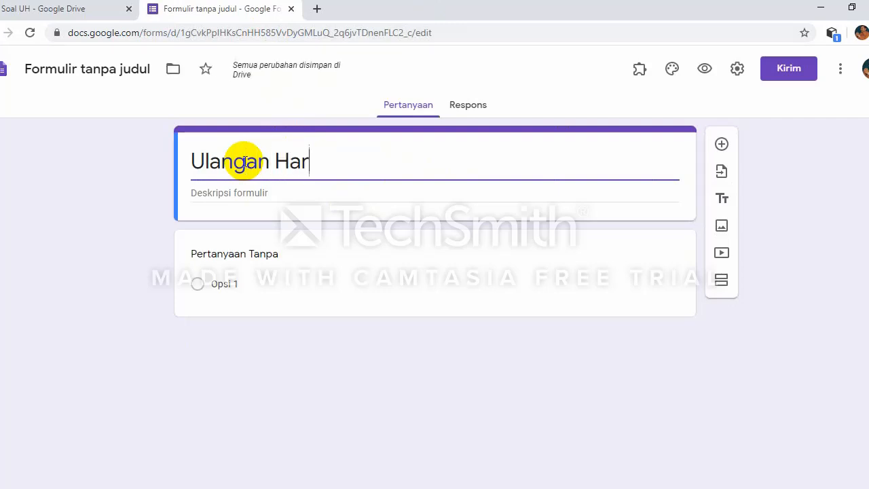
type("ian")
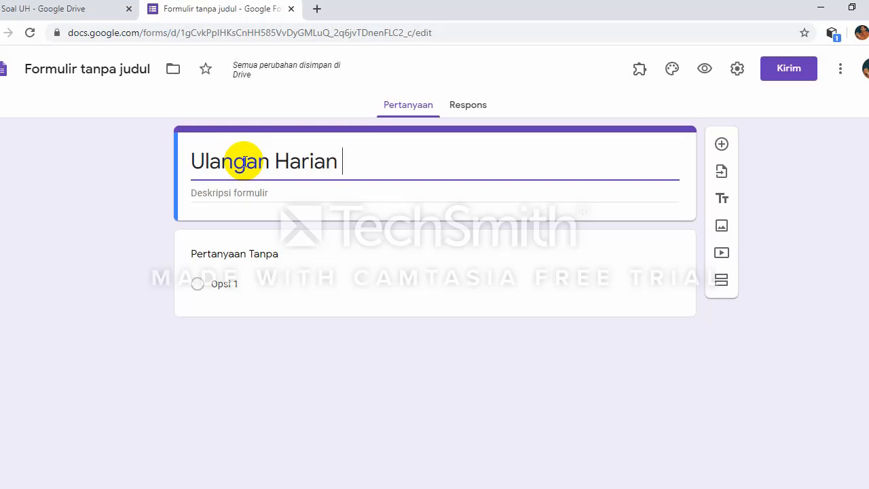
type(" 1")
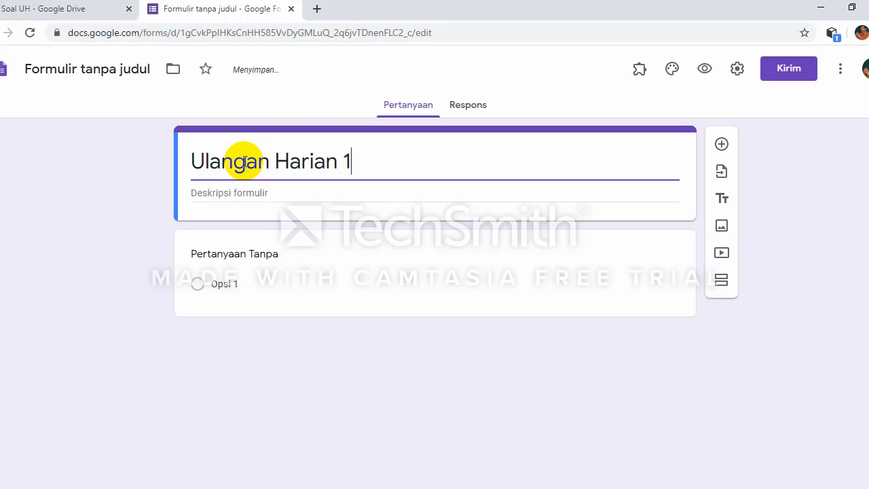
key("BackSpace")
key("BackSpace")
key("BackSpace")
key("BackSpace")
key("BackSpace")
key("BackSpace")
key("BackSpace")
key("BackSpace")
key("BackSpace")
key("BackSpace")
key("BackSpace")
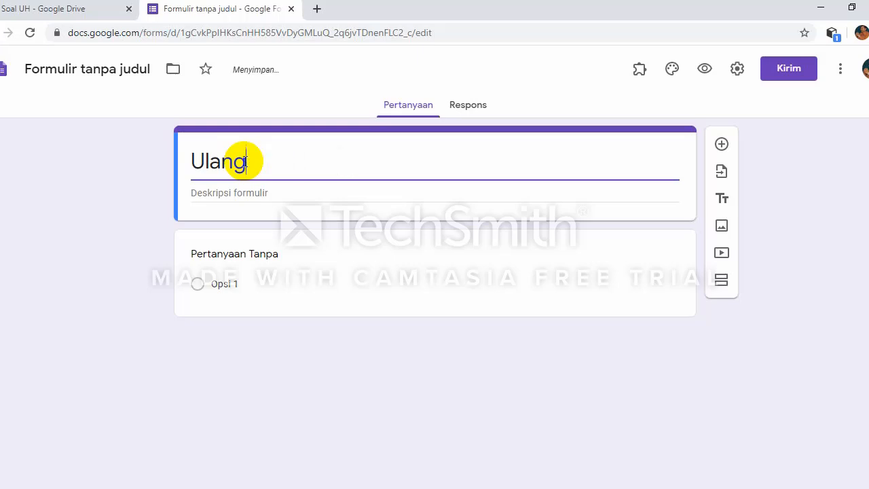
key("BackSpace")
key("BackSpace")
key("BackSpace")
key("BackSpace")
key("BackSpace")
type("U")
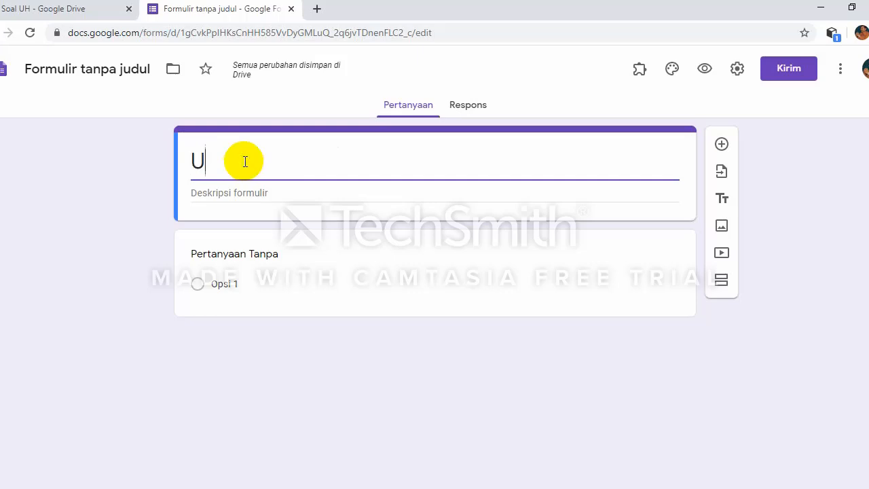
type("H-1")
type("_2")
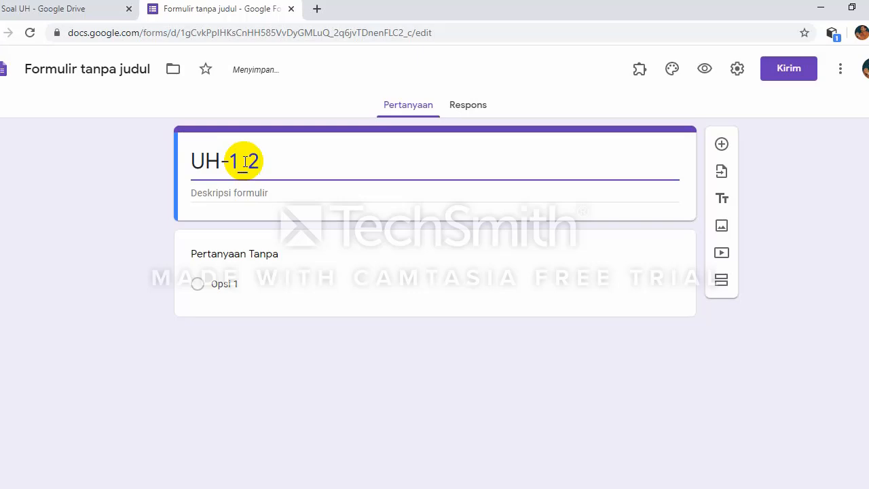
Step: Add the form description 'Uji Kompetensi KD 3.6' and reselect the title text
left_click(234, 195)
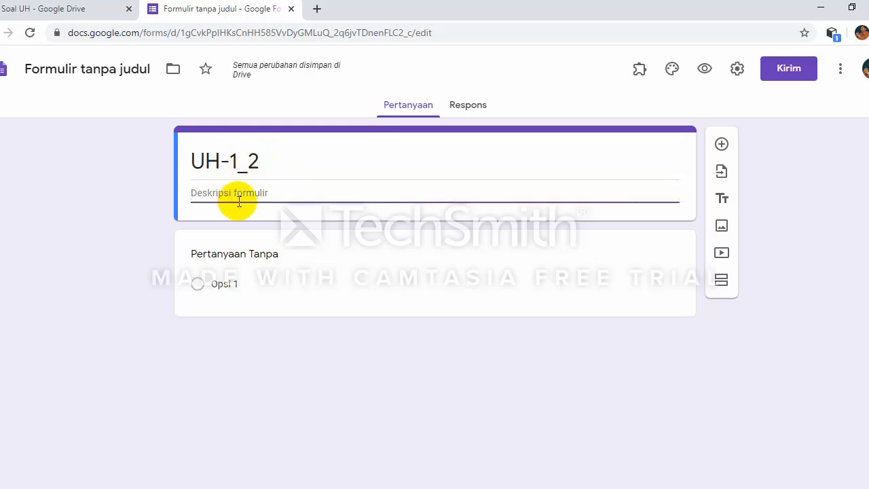
type("Uji Ko")
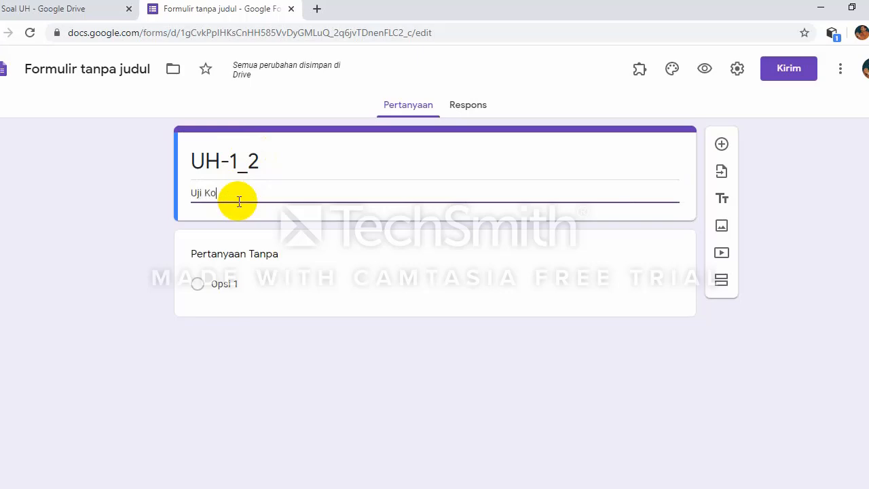
type("mpetensi")
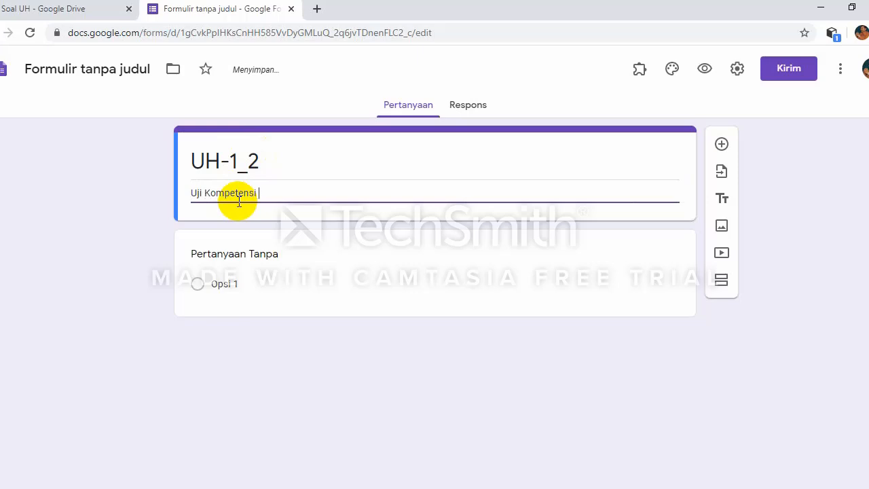
type(" KD 3.6")
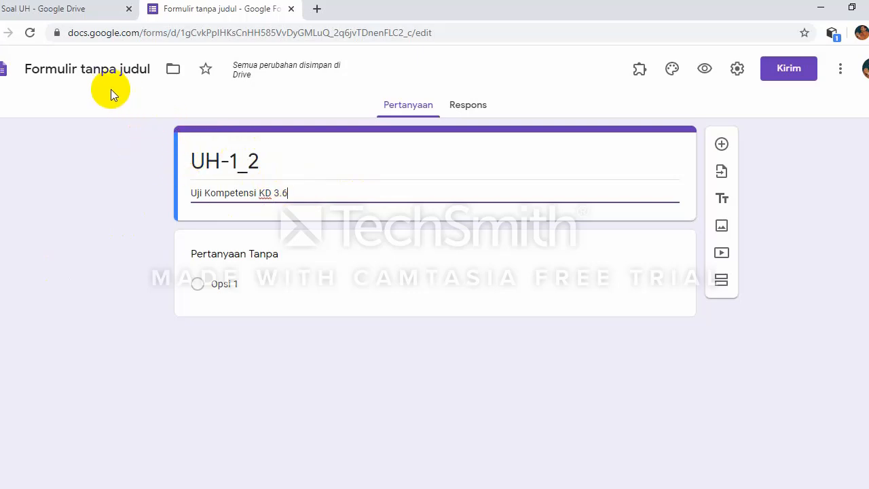
double_click(200, 155)
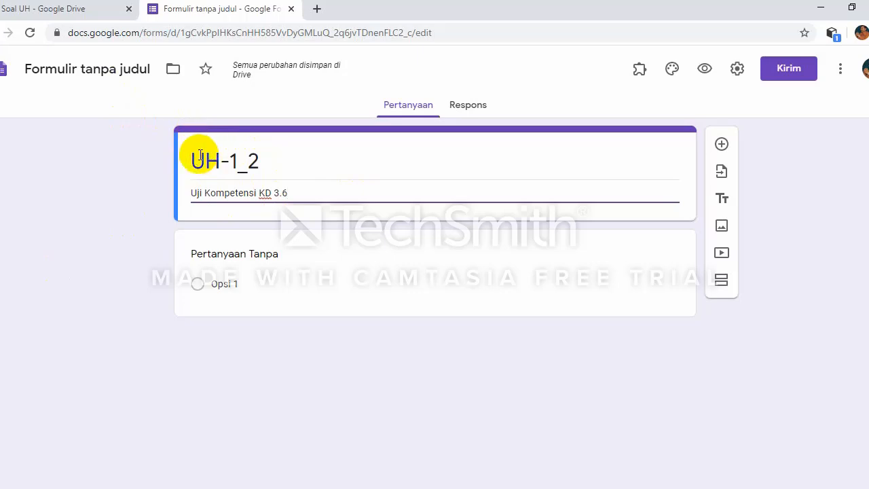
double_click(247, 160)
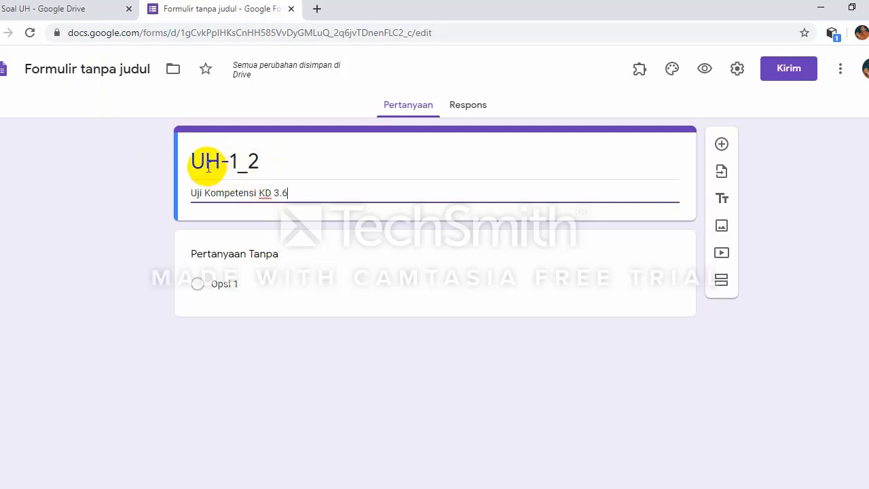
left_click_drag(208, 168, 231, 167)
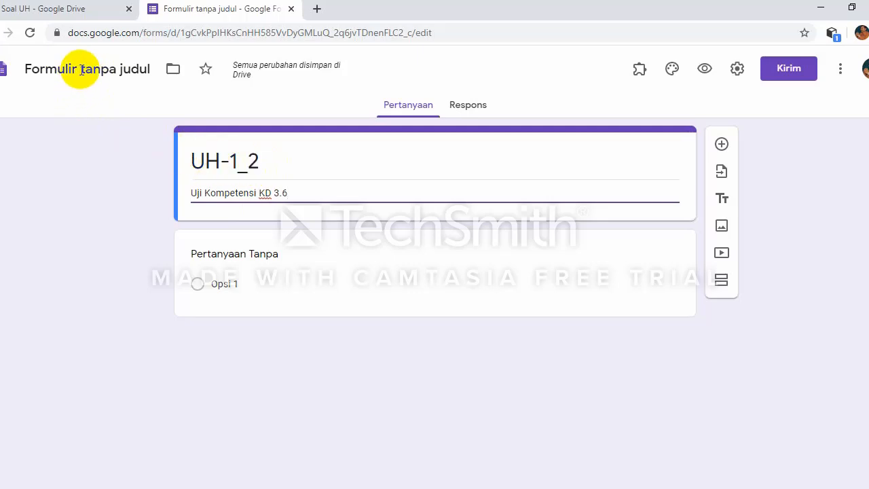
Step: Name the form file UH-1_2 and check it appears in the Soal UH Drive folder
left_click(81, 70)
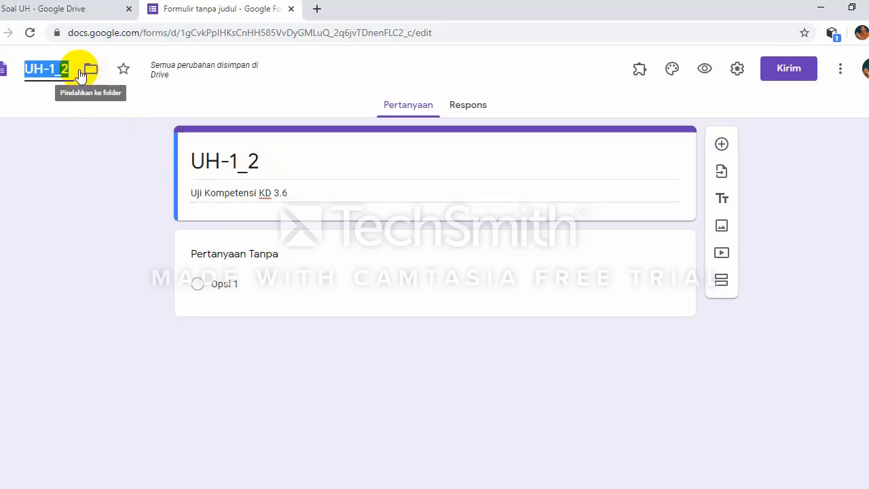
key("Return")
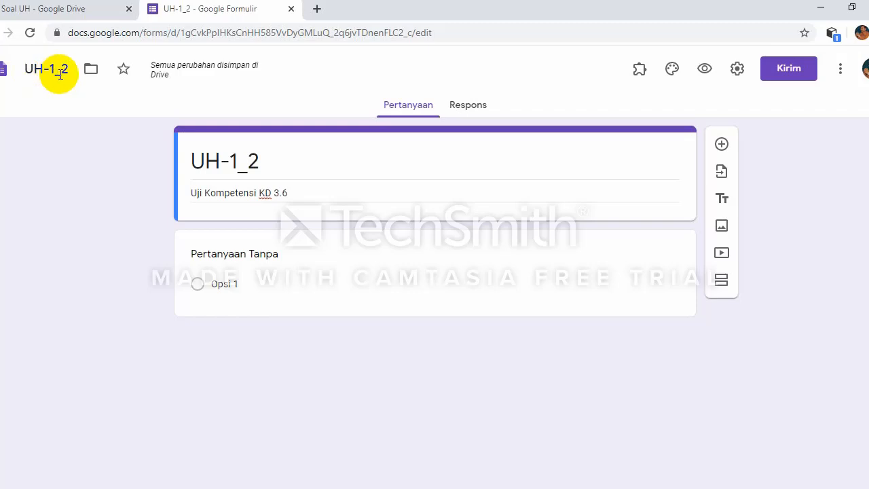
left_click(50, 15)
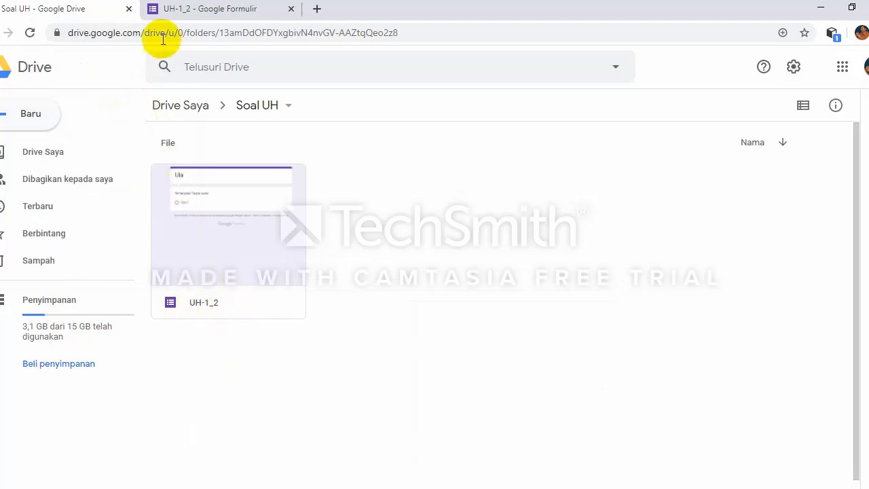
left_click(181, 13)
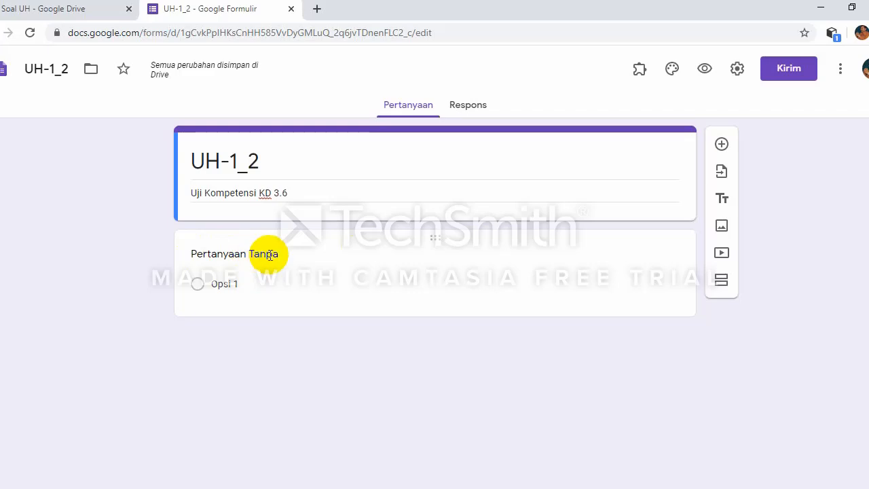
Step: Add a title-and-description block titled 'IDENTITAS'
left_click(722, 198)
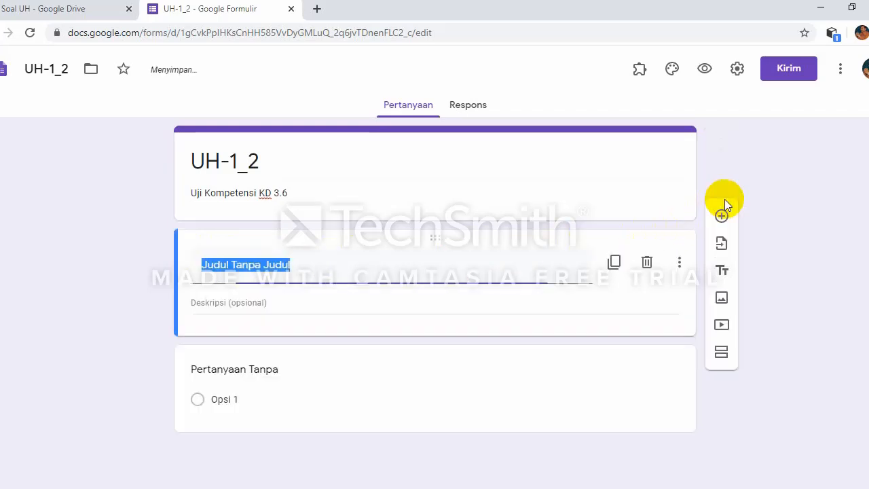
left_click(230, 368)
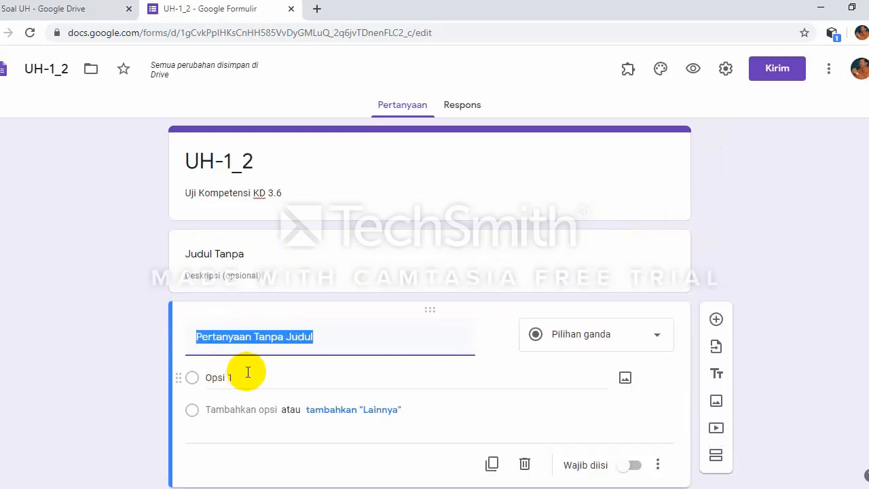
left_click(219, 254)
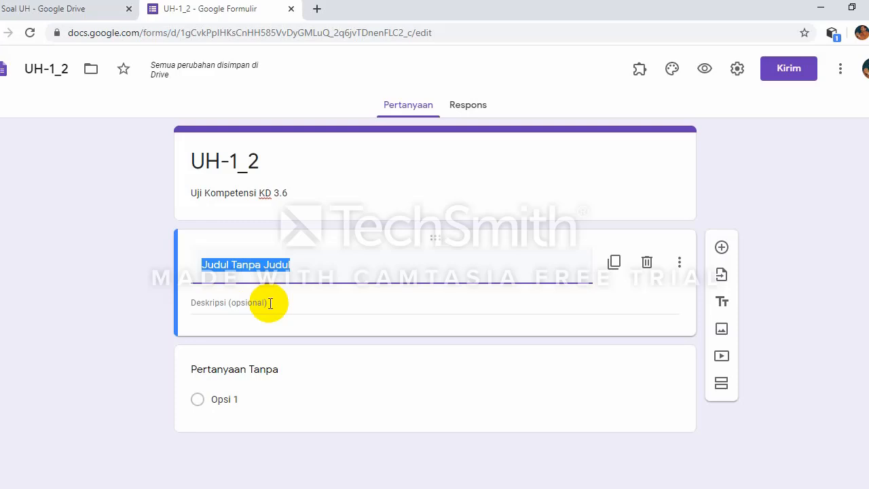
key("BackSpace")
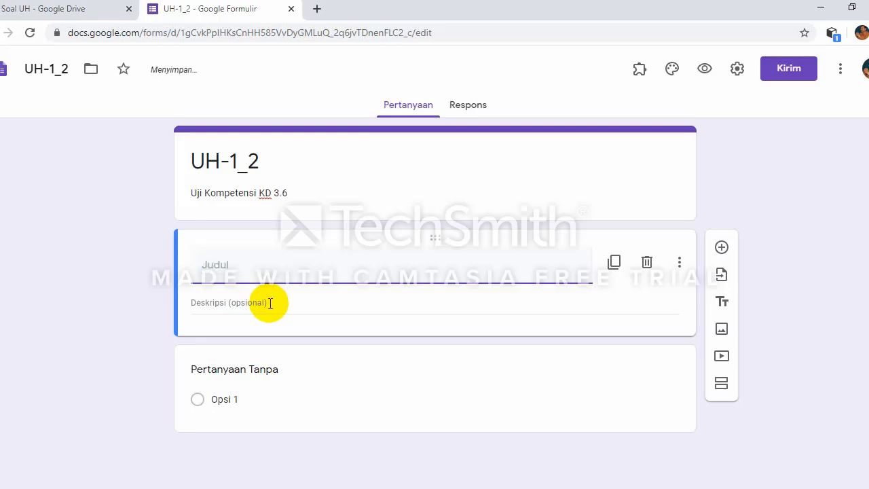
type("IDENTITAS")
Step: Type the description 'ISIKAN IDENTITAS KALIAN DENGAN BENAR DAN MASUKKAN TOKEN SOAL YANG SUDAH DITE…'
left_click(270, 303)
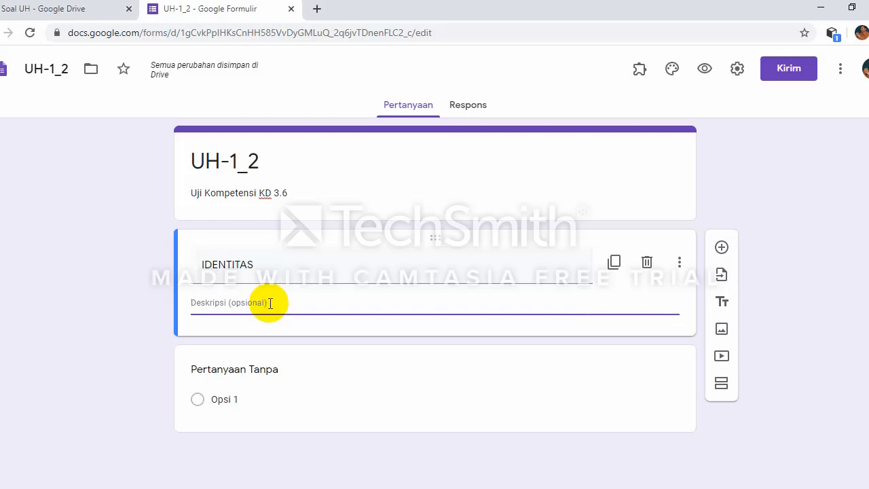
type("ISIKA")
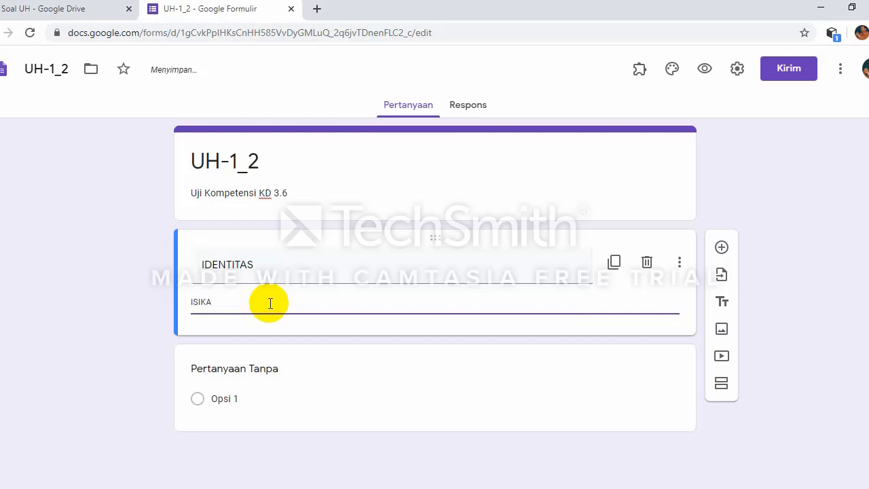
type("N IDENTITAS KALIAN DENGAN BENAR")
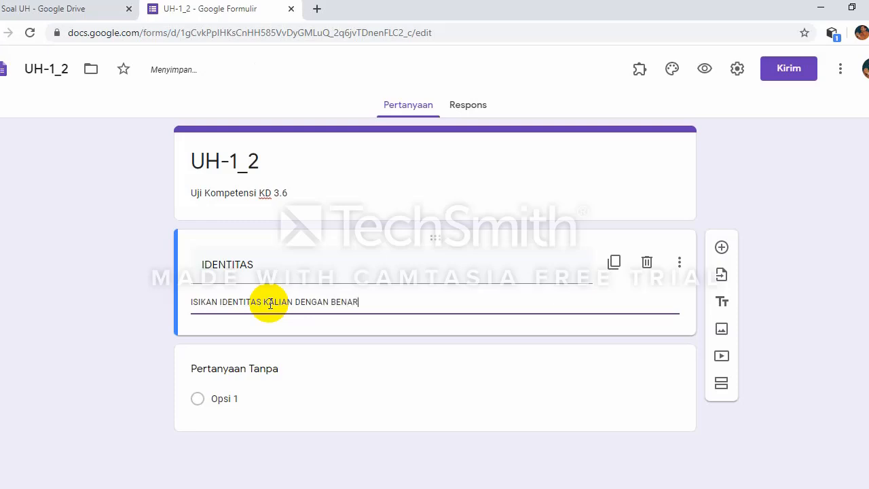
type(" DAN MASUKKAN")
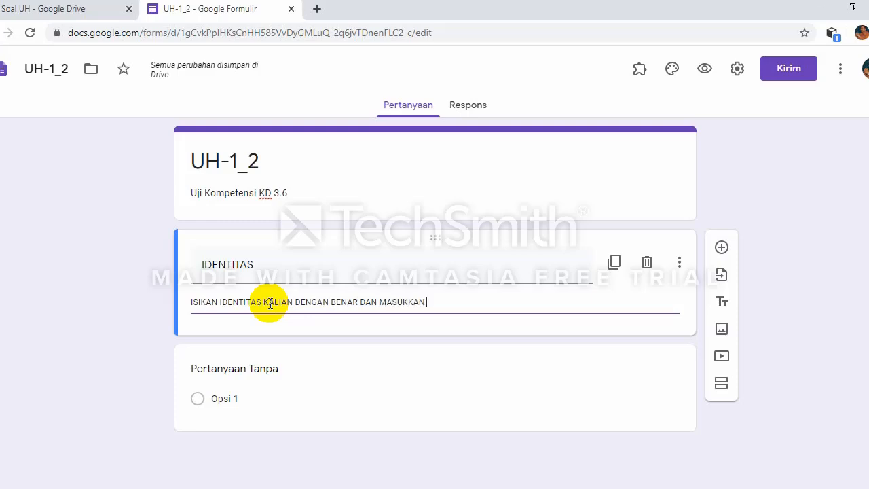
type(" TOKEN Y")
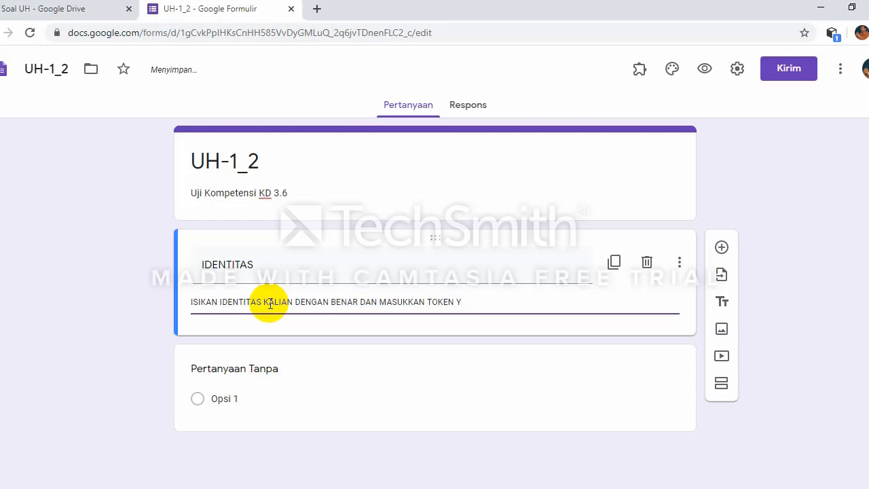
key("BackSpace")
type("S")
type("O")
type("AL YANG SUDAH D")
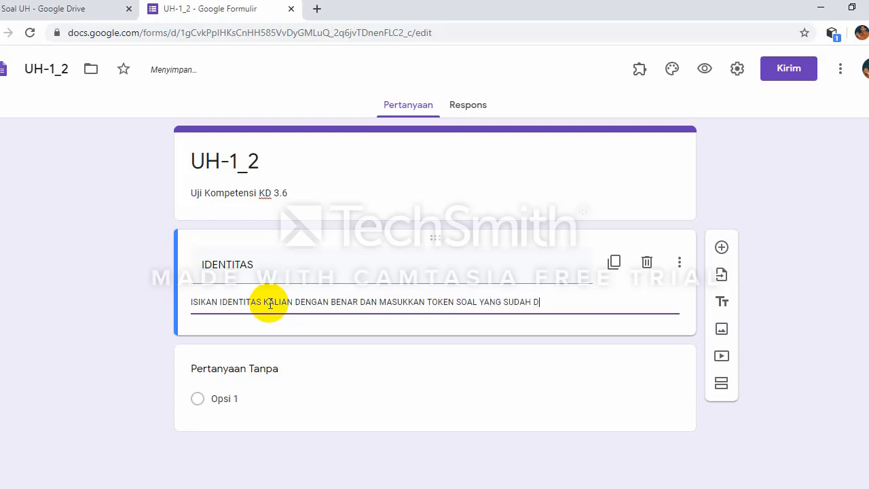
type("ITENTUKAN")
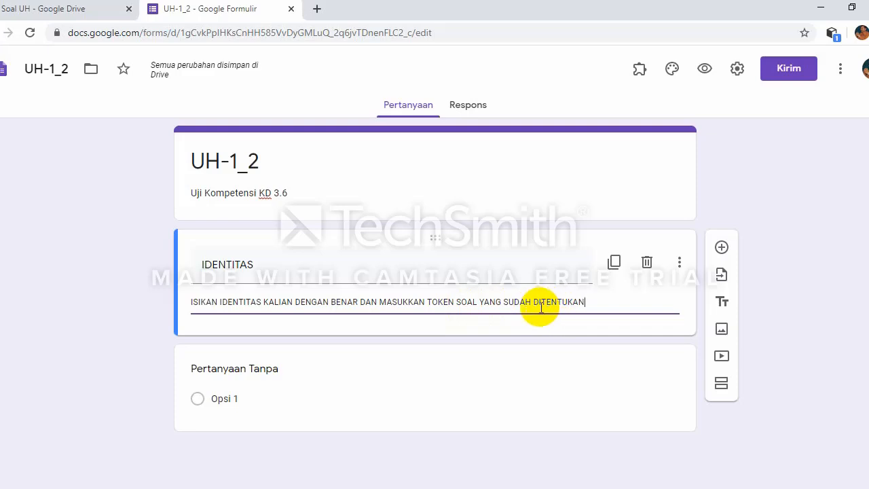
Step: Title the first question 'NAMA', make it Short answer, and mark it required
left_click(275, 368)
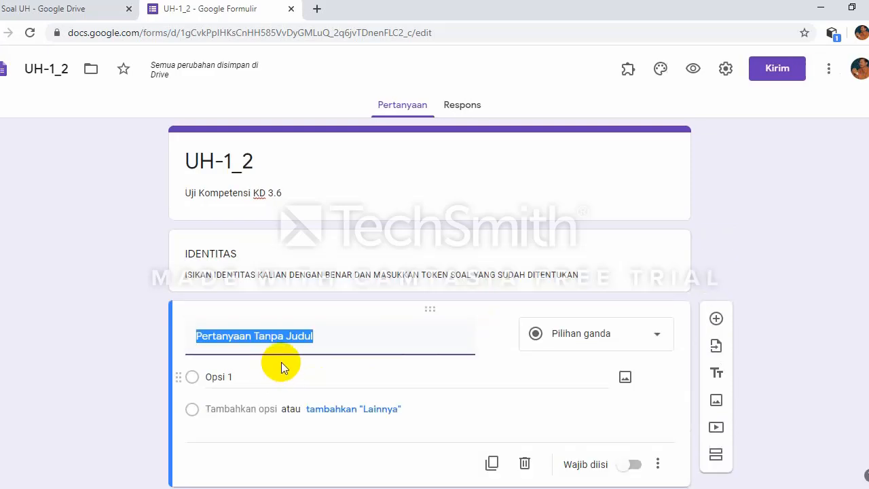
type("NAMA")
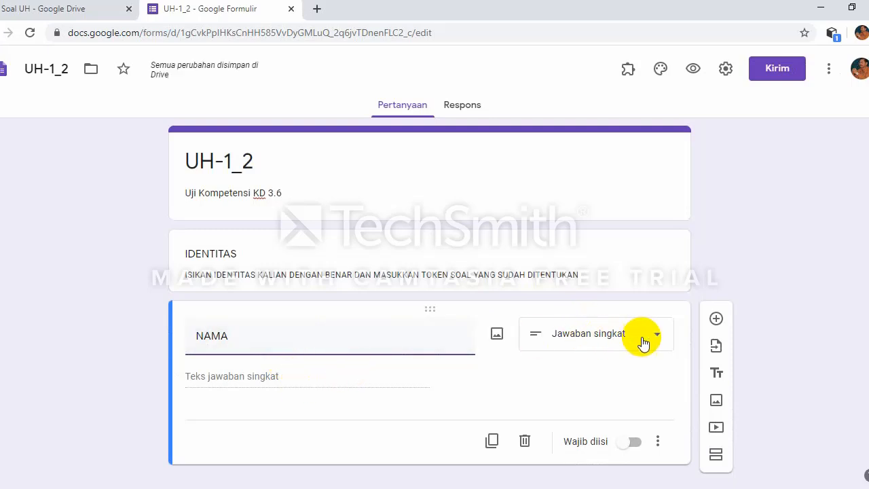
left_click(613, 342)
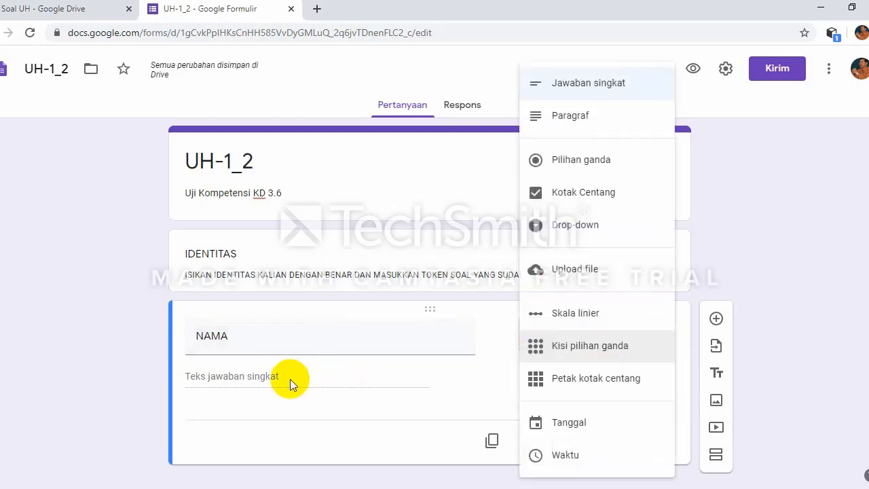
left_click(568, 88)
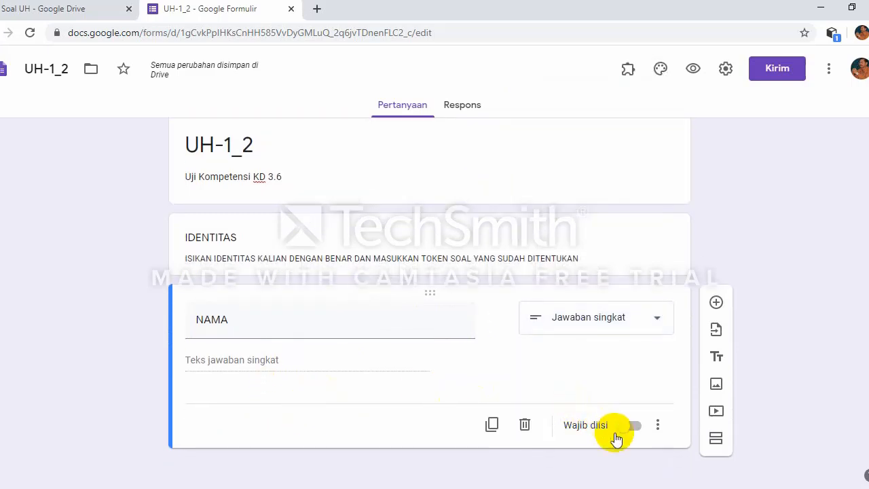
left_click(634, 427)
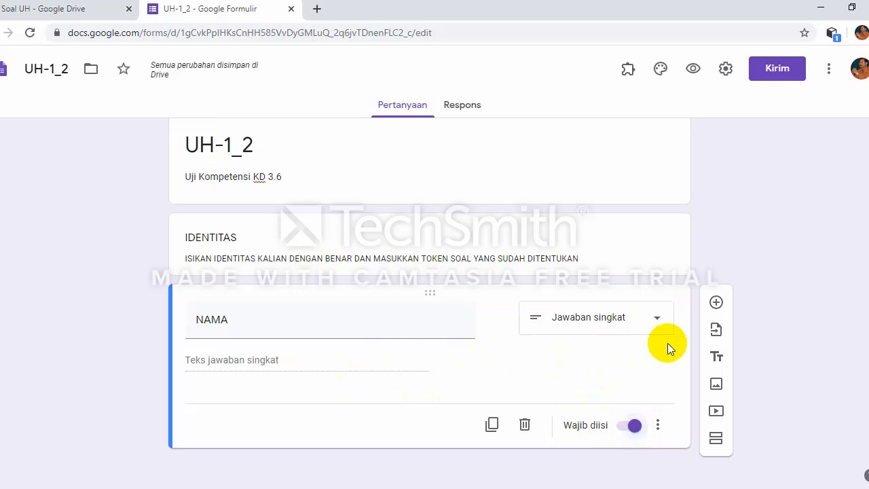
Step: Add required question 'NIS' with Number validation and error text 'NIS YANG ANDA MASUKKAN SALAH'
left_click(717, 304)
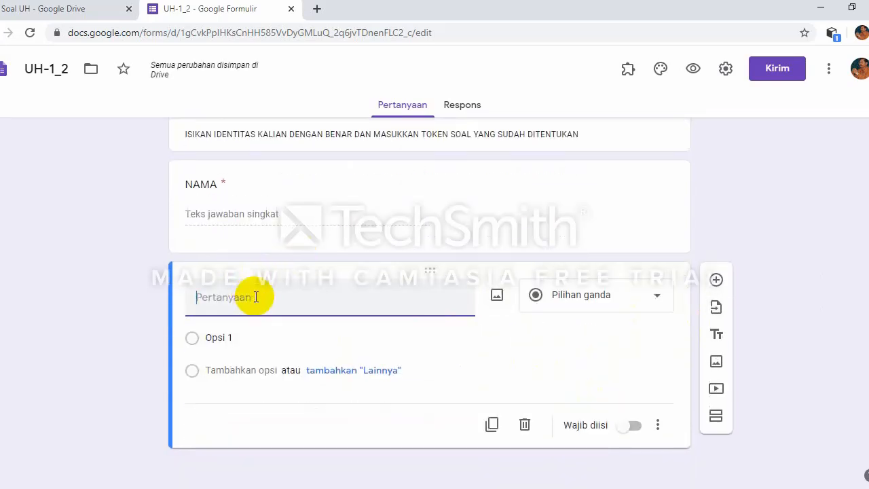
type("NIS")
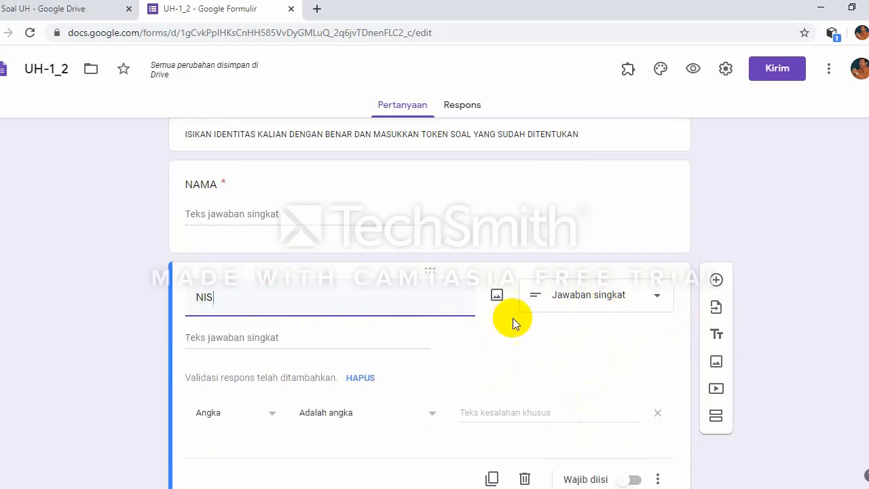
scroll(325, 388, "down", 1)
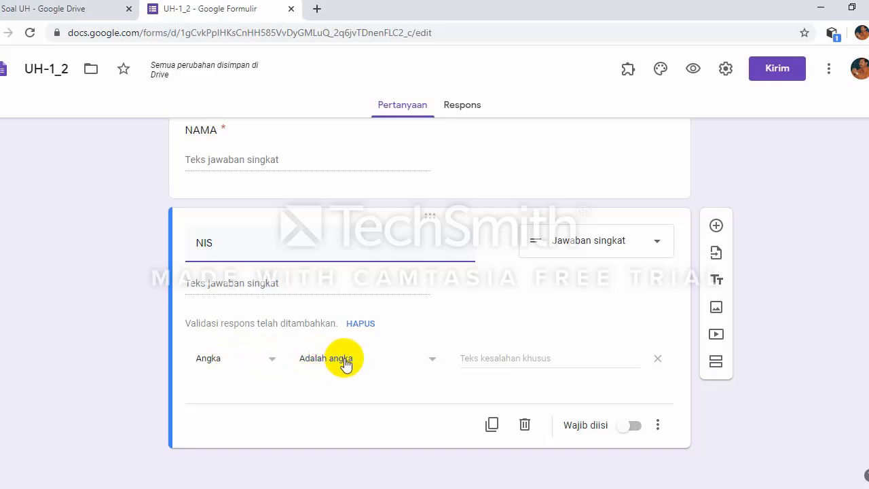
left_click(430, 360)
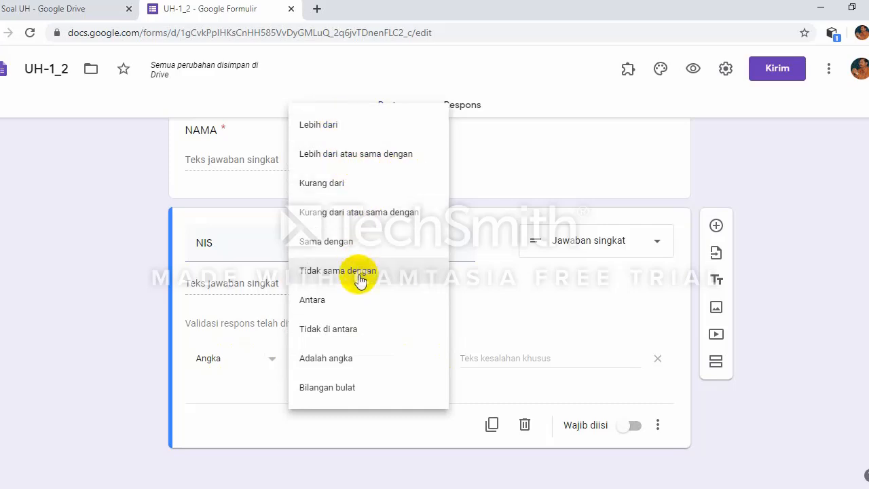
left_click(325, 367)
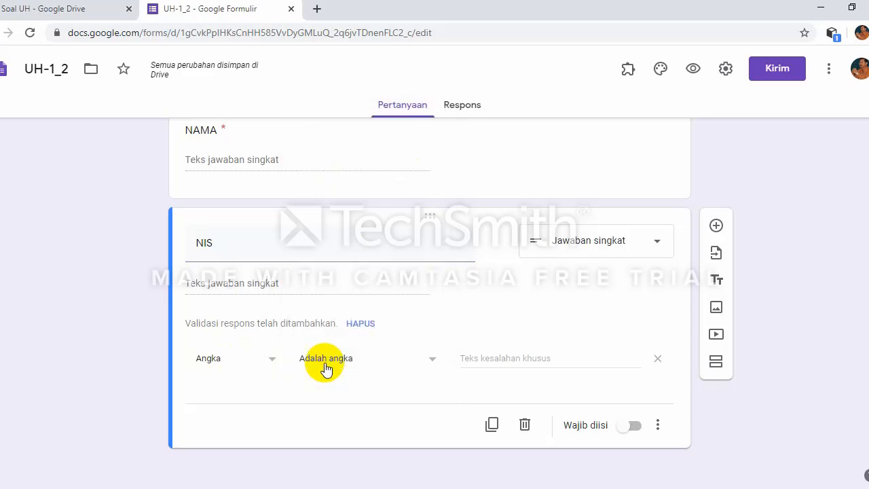
left_click(499, 358)
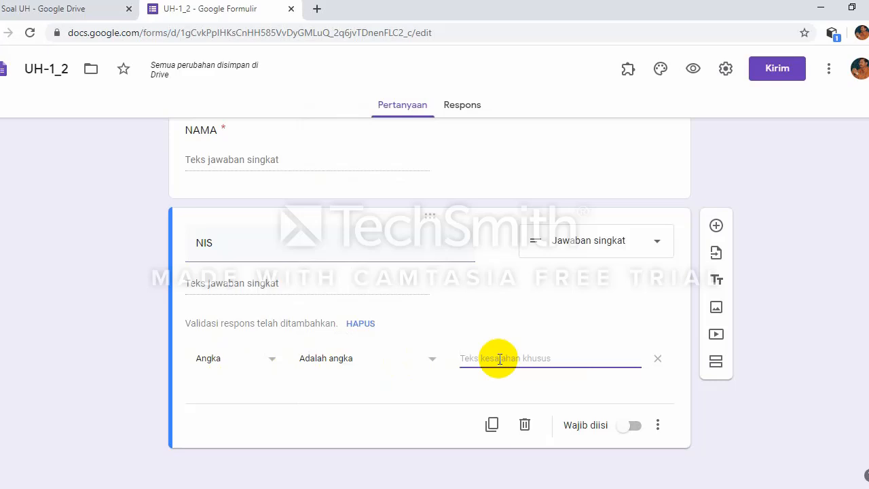
type("NIS")
type("SALAH")
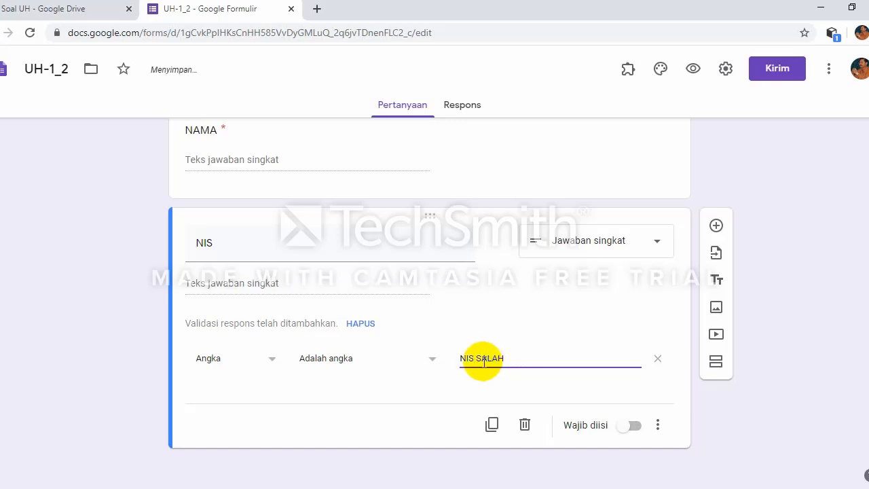
left_click(478, 361)
type("YANG A")
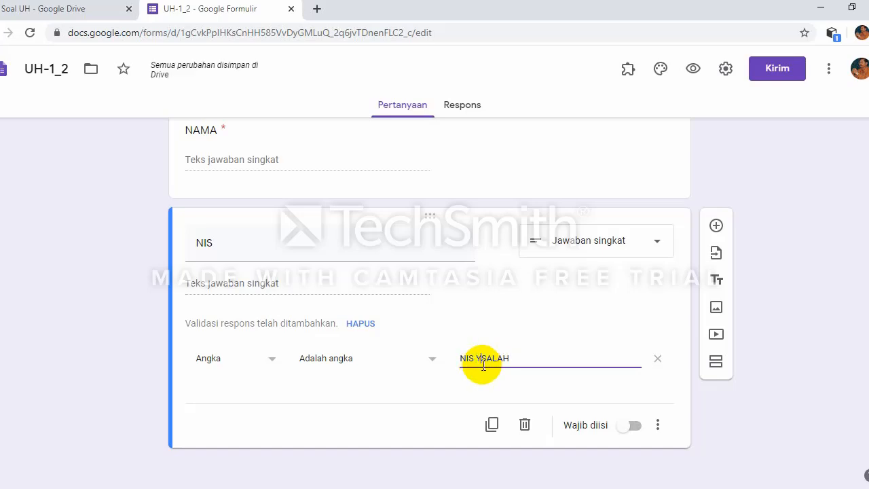
type("NDA MASUKKAN")
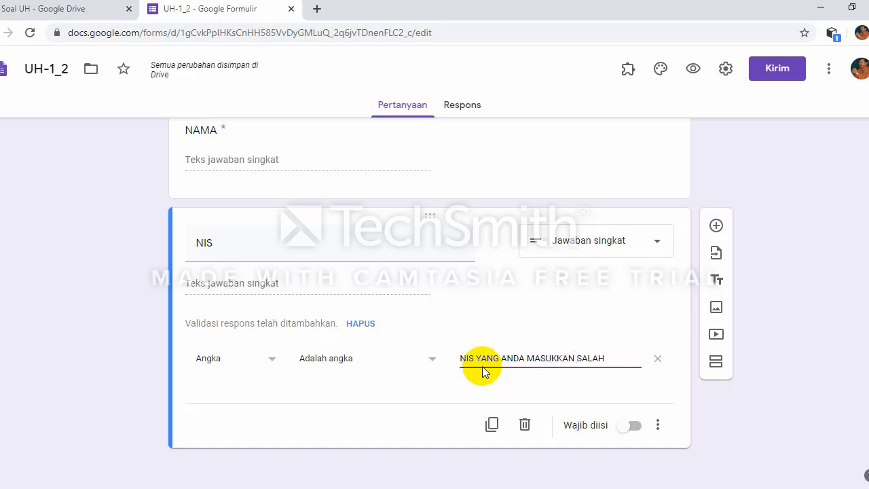
left_click(633, 427)
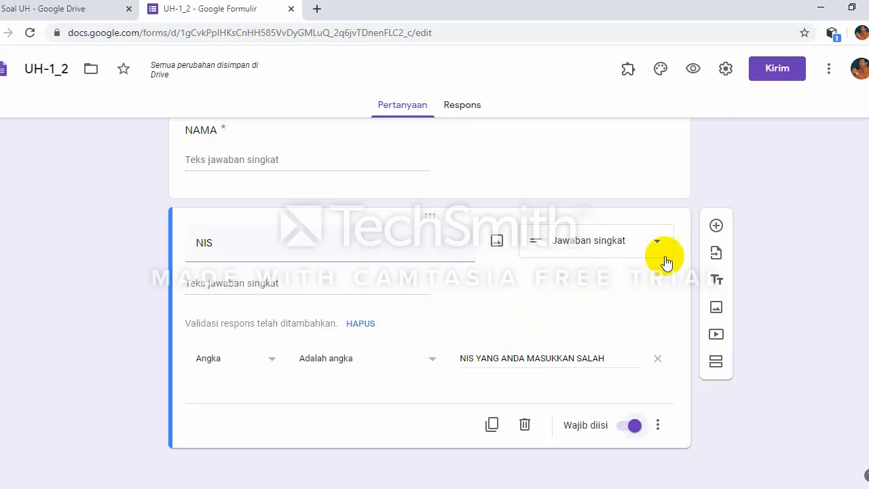
Step: Add a question titled 'KELAS' below NIS and open its question-type menu
left_click(717, 227)
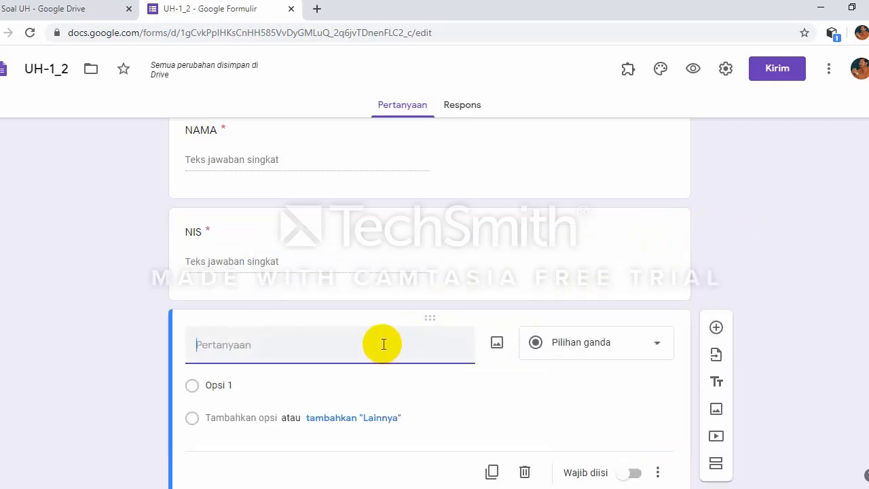
type("KELAS")
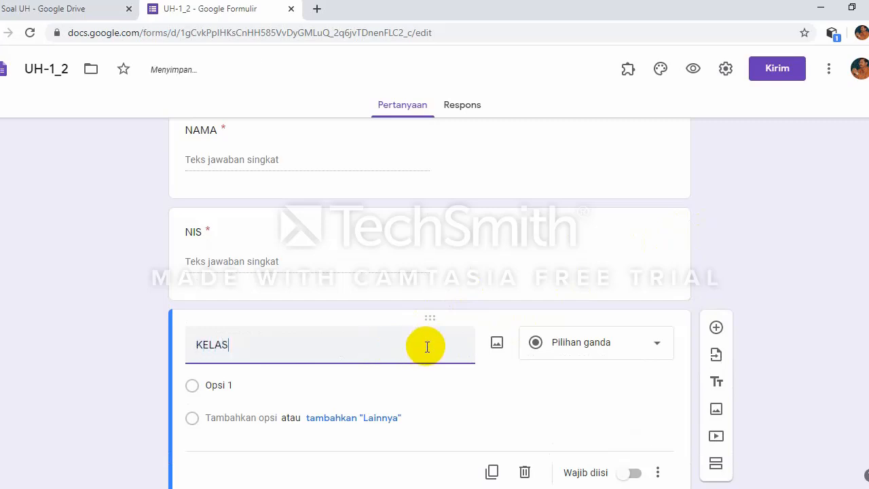
scroll(426, 348, "down", 1)
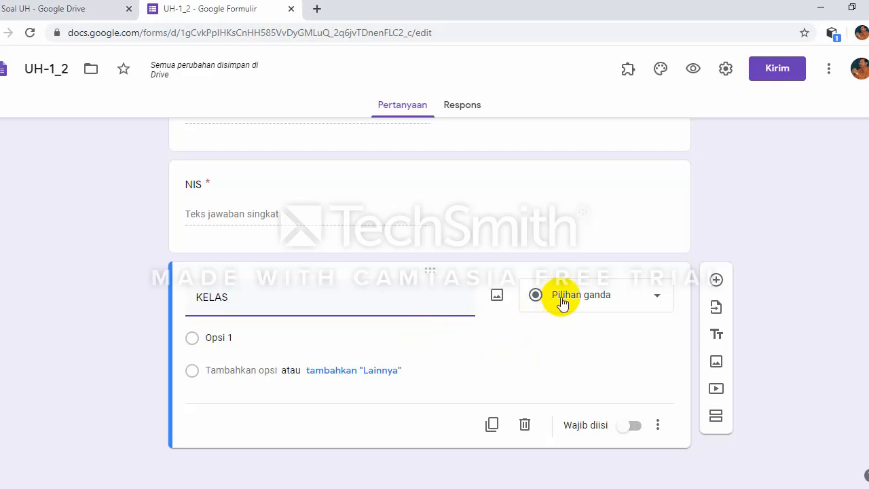
left_click(656, 302)
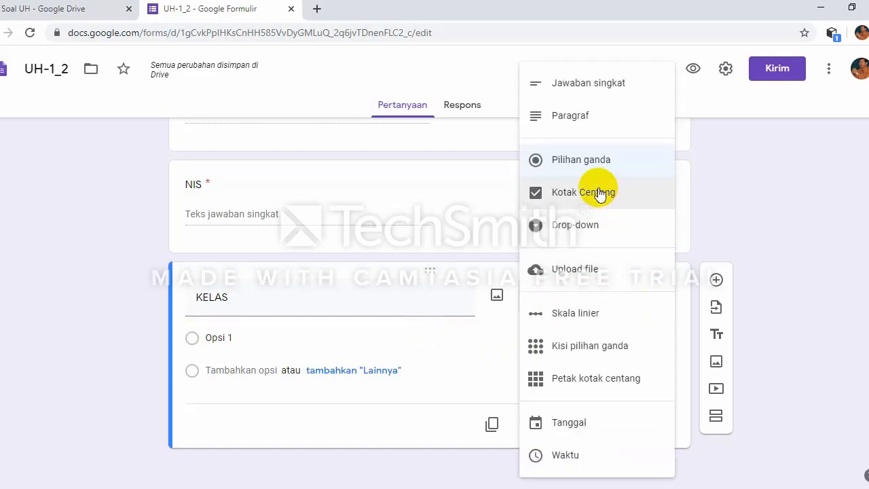
Step: Make KELAS a drop-down with options IX-A, IX-B, IX-C, IX-D, IX-E, IX-F, IX-G, IX-H
left_click(592, 231)
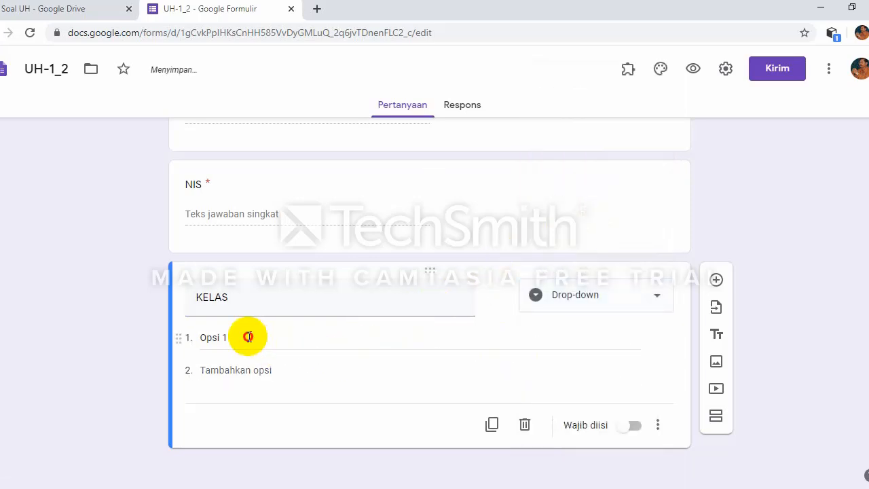
left_click(249, 336)
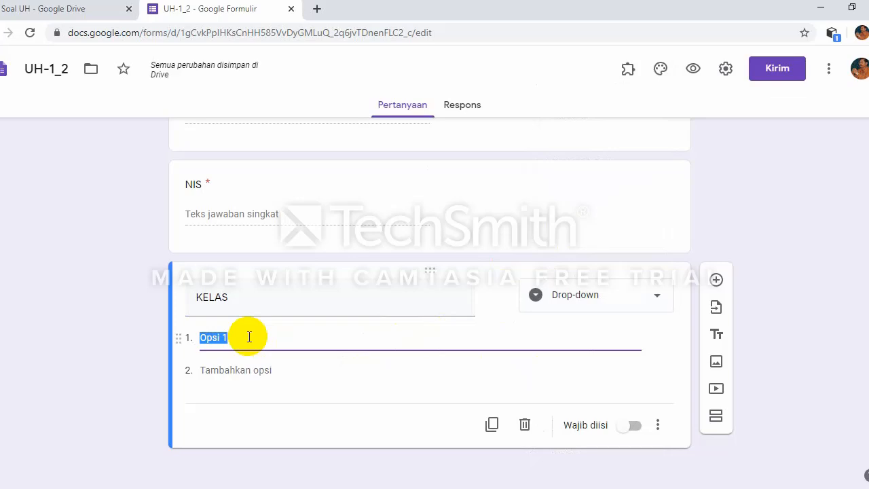
type("IX-A")
key("Return")
type("IX-")
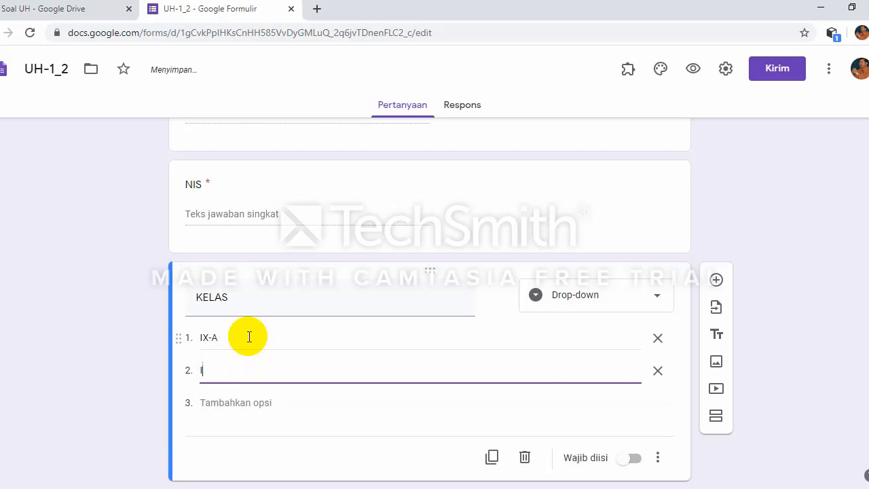
type("B")
key("Return")
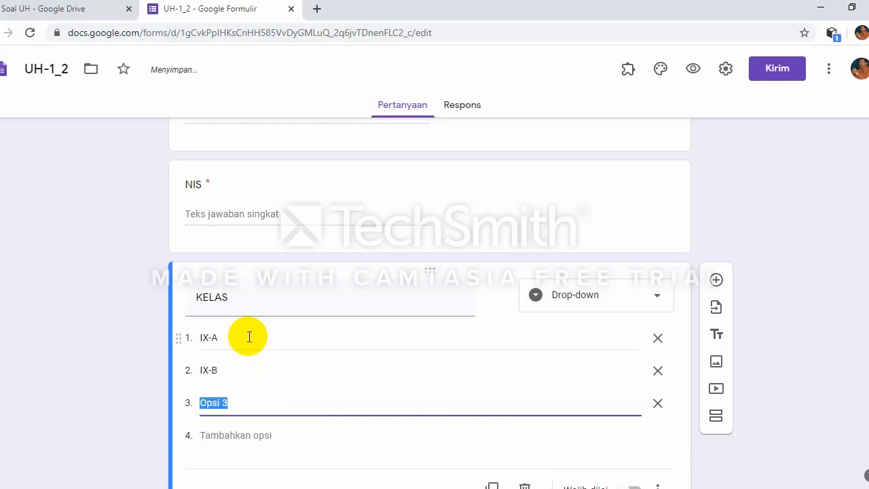
type("IX-C")
key("Return")
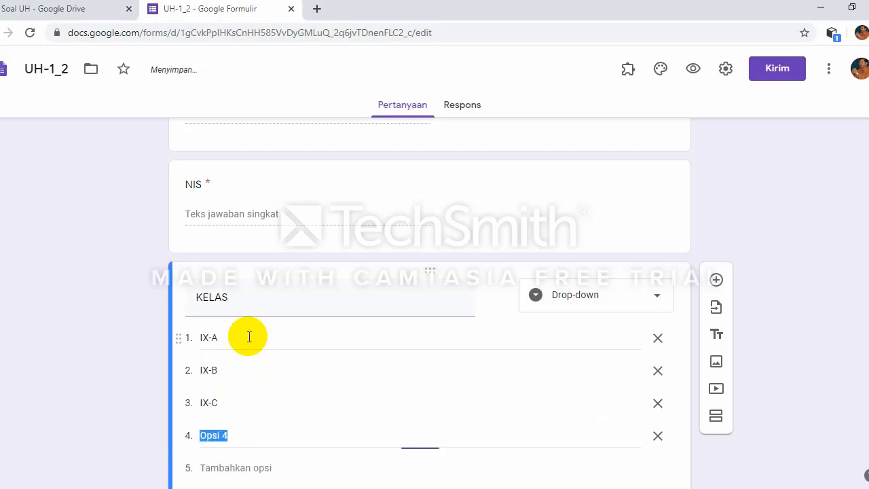
type("IX-D")
key("Return")
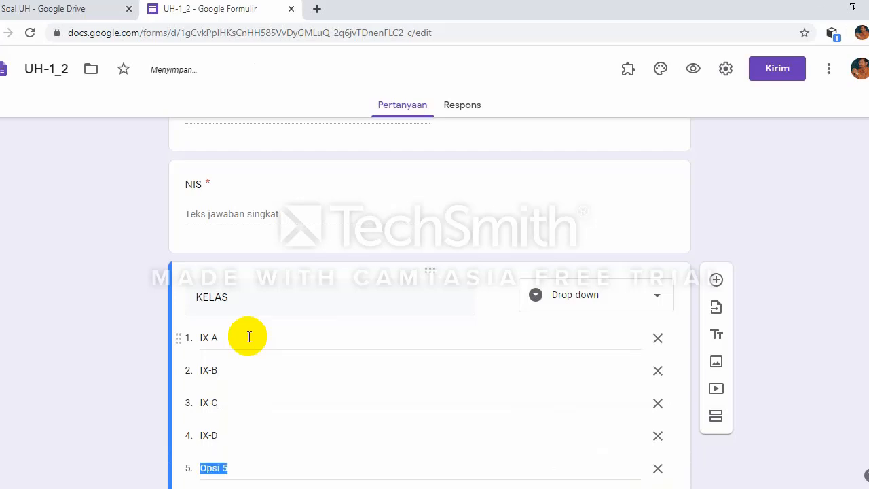
type("IX-E")
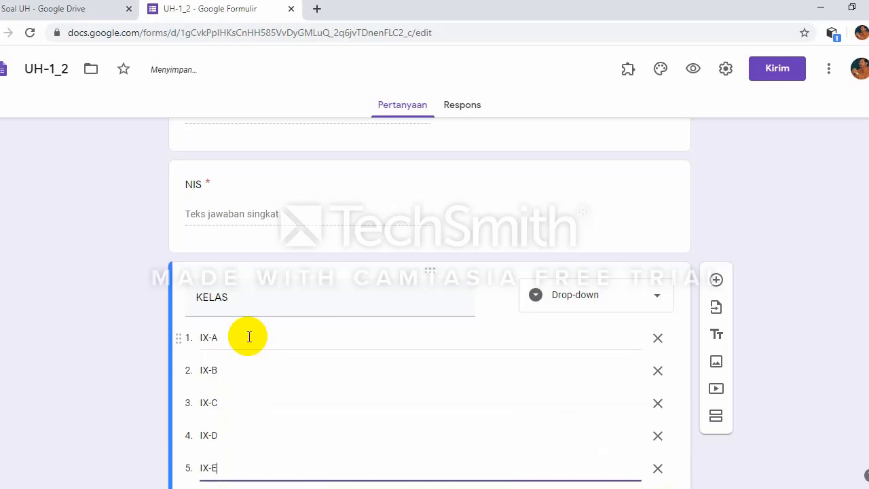
key("Return")
type("IX-F")
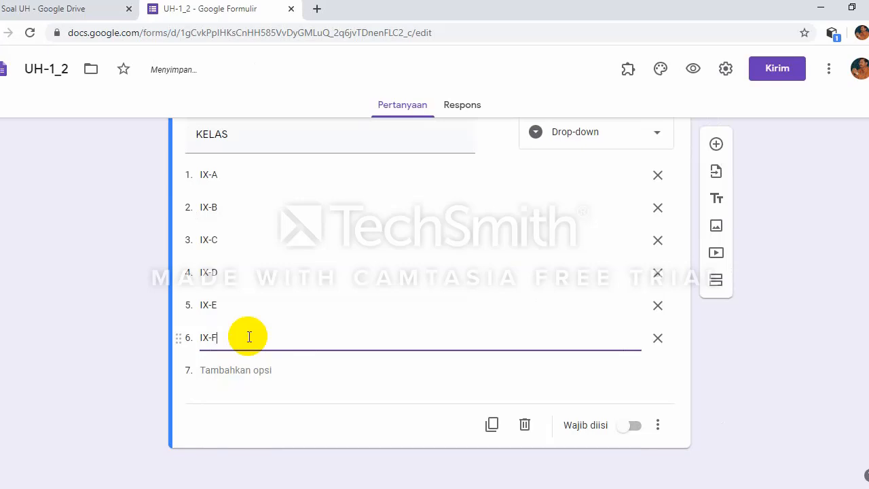
key("Return")
type("IX-G")
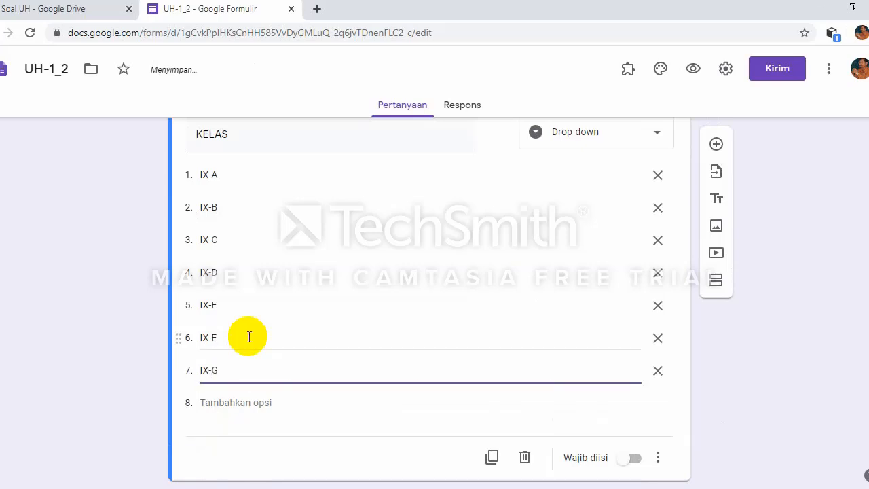
key("Return")
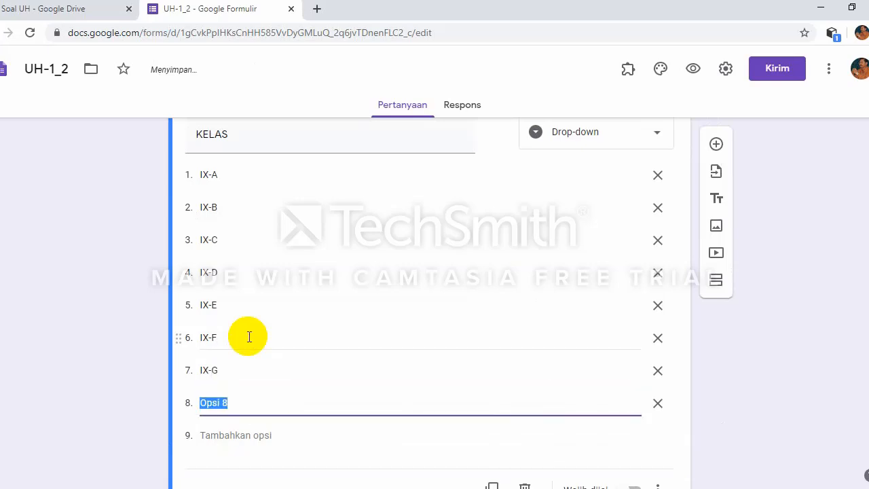
type("IX-H")
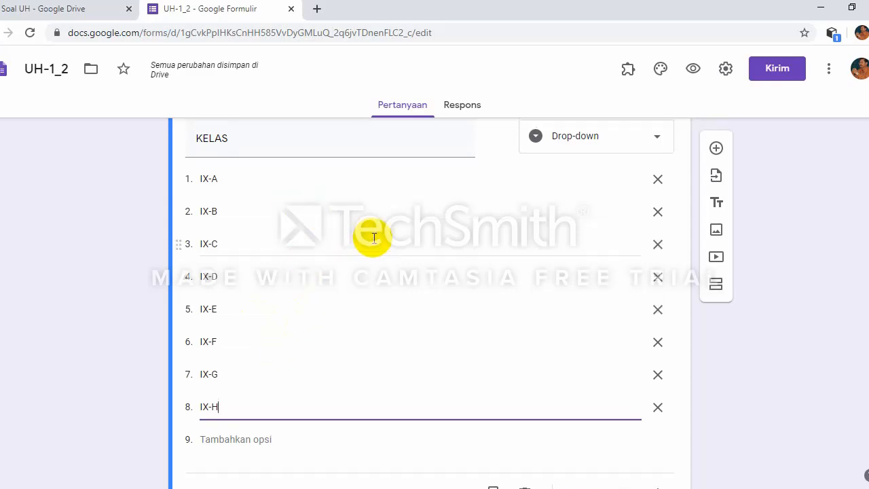
Step: Mark the KELAS question required
scroll(374, 237, "up", 2)
scroll(368, 237, "down", 2)
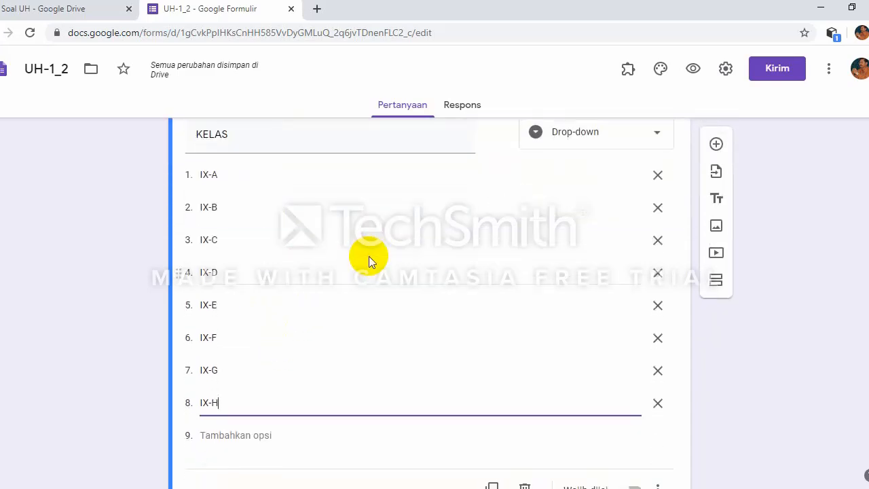
scroll(369, 256, "up", 1)
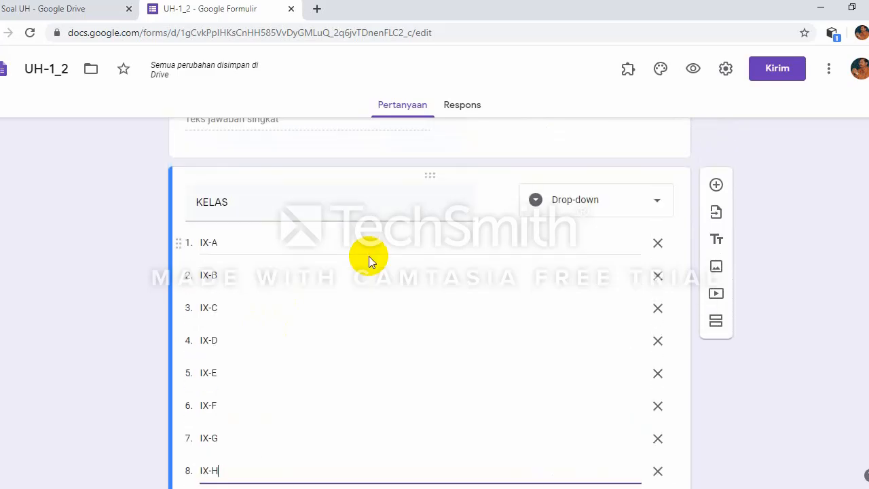
scroll(502, 250, "down", 1)
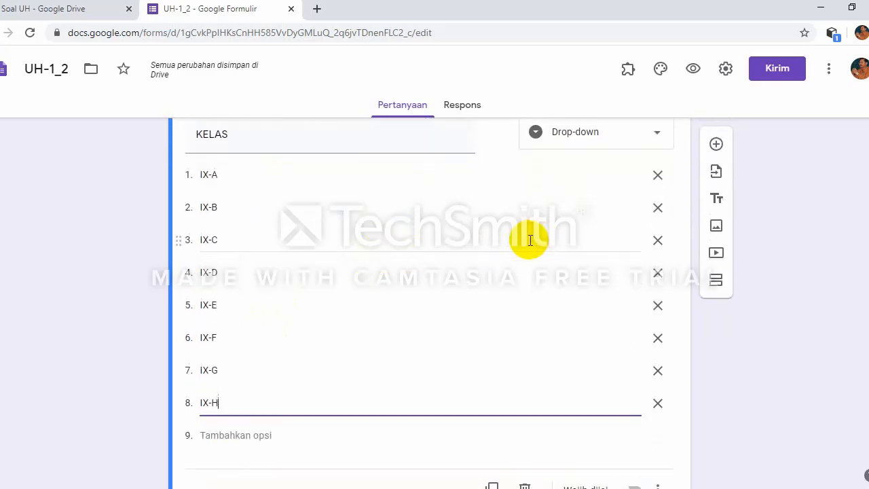
scroll(390, 278, "down", 1)
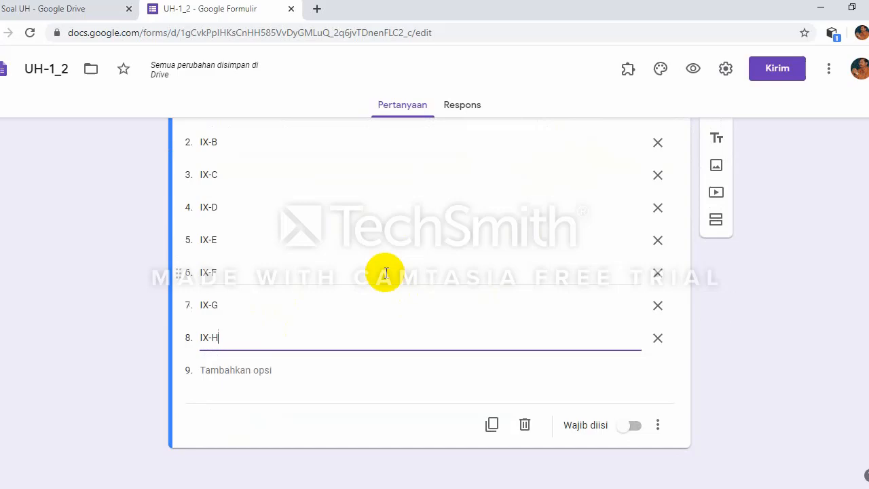
left_click(638, 426)
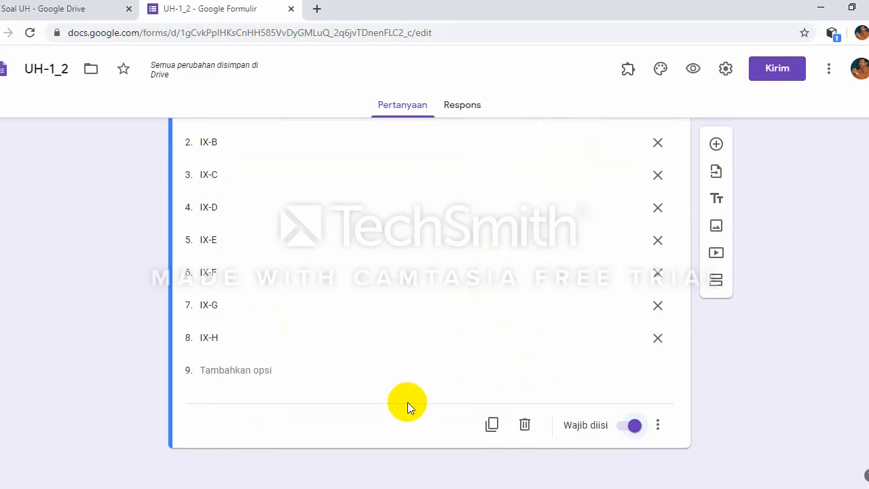
scroll(407, 402, "up", 2)
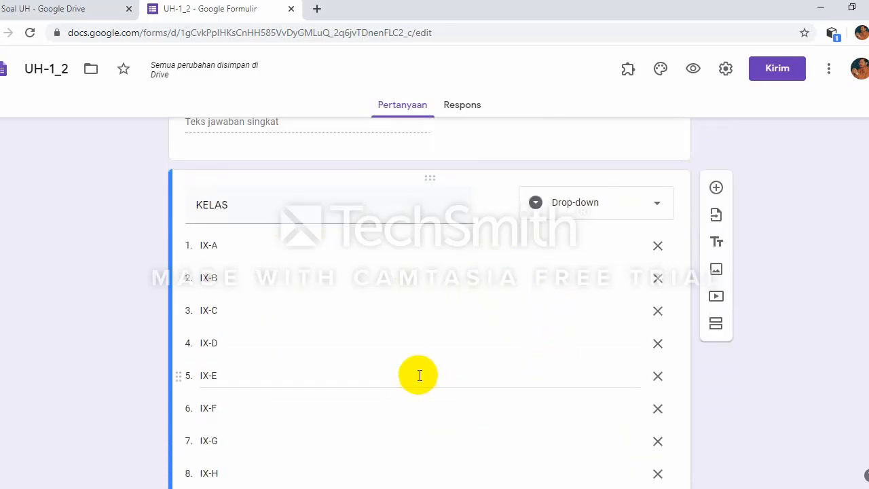
scroll(418, 373, "down", 2)
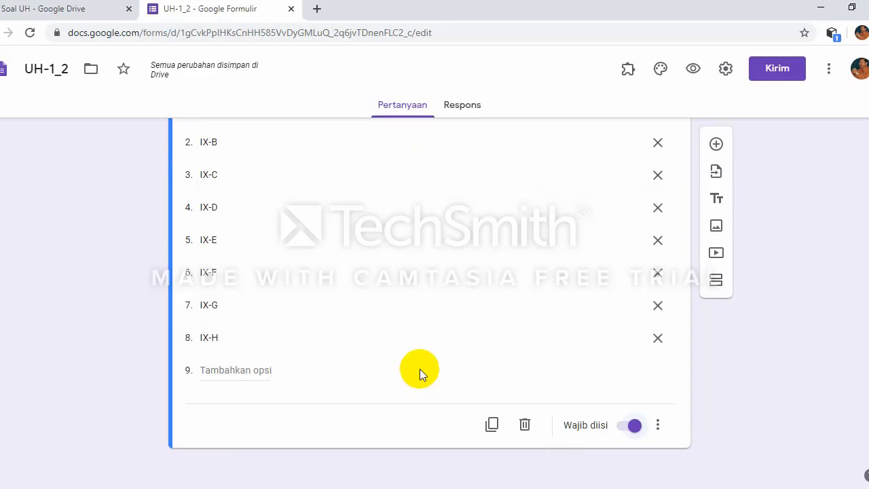
Step: Add a TOKEN question whose answer must contain the text UH-1A
left_click(716, 144)
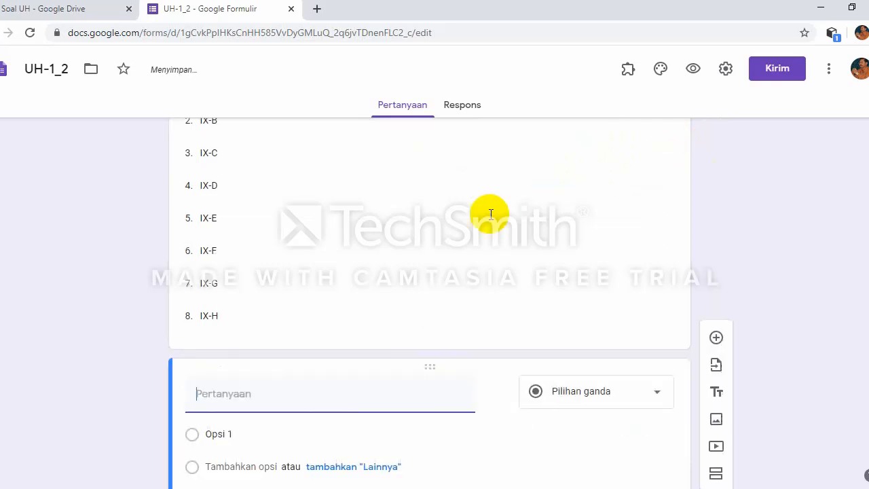
type("T")
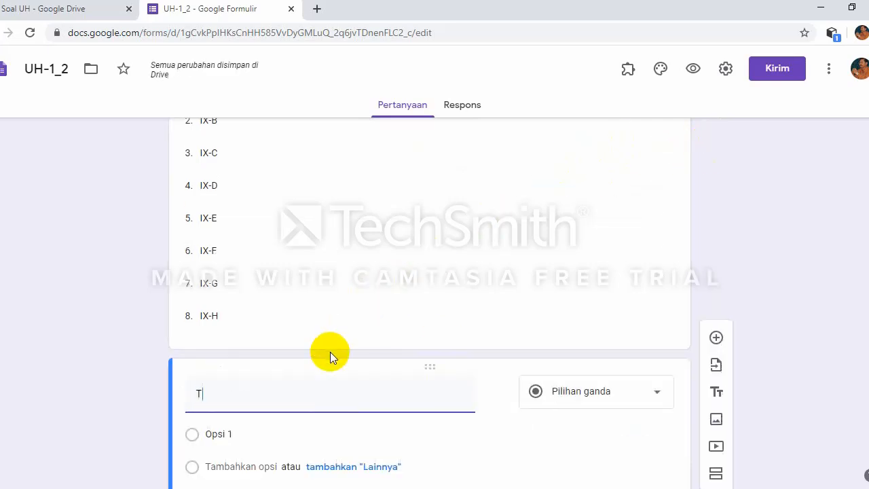
type("OKEN")
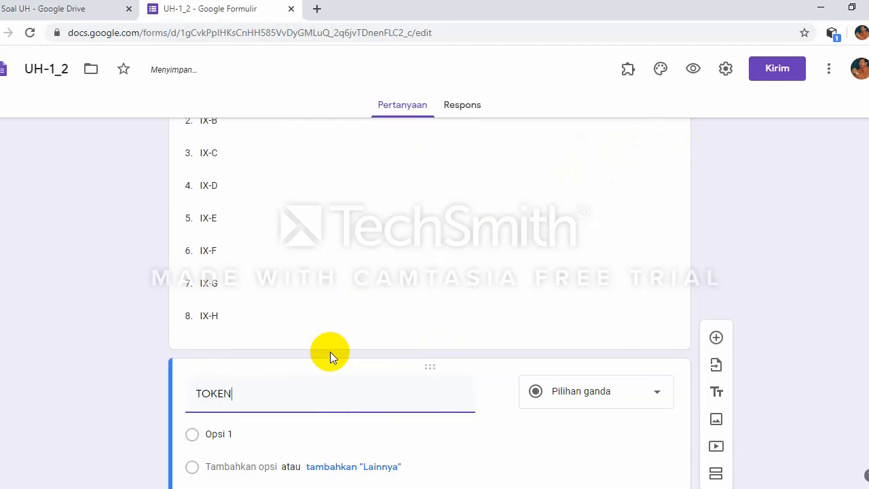
scroll(380, 333, "down", 2)
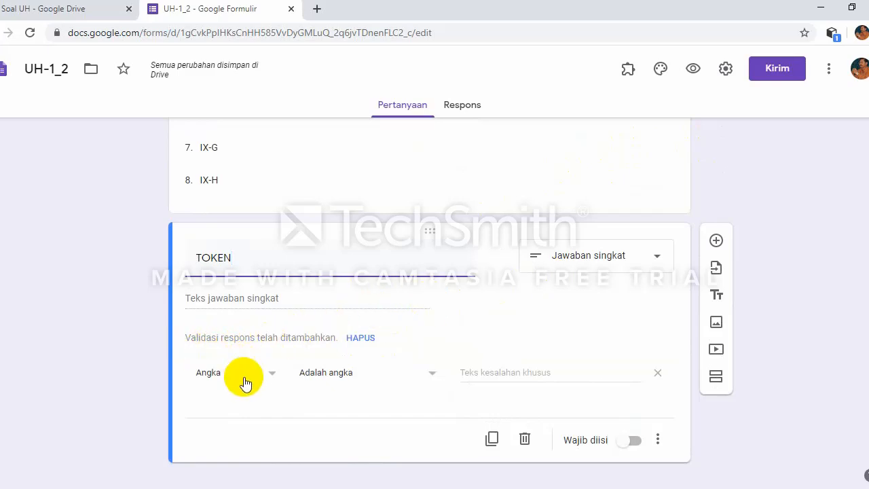
left_click(267, 375)
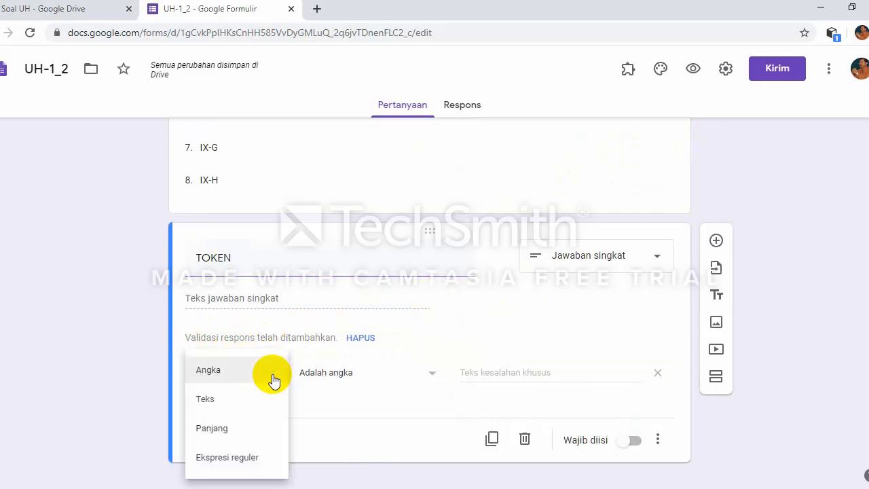
left_click(249, 399)
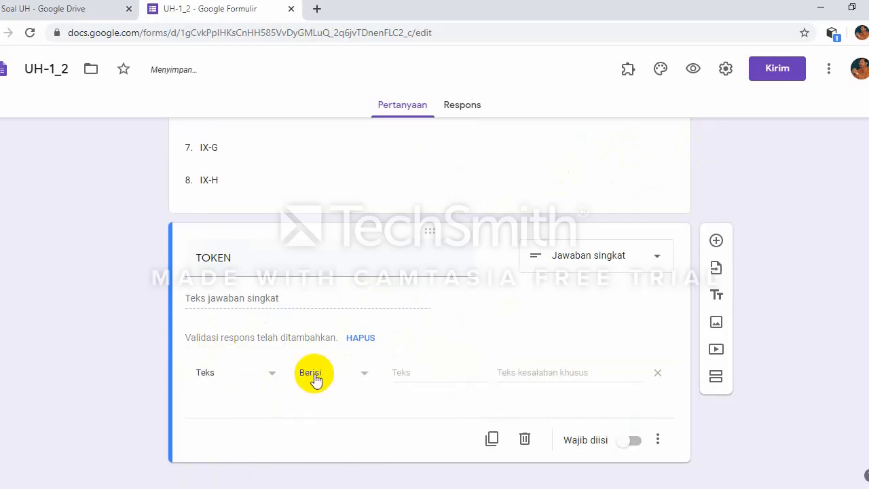
left_click(405, 371)
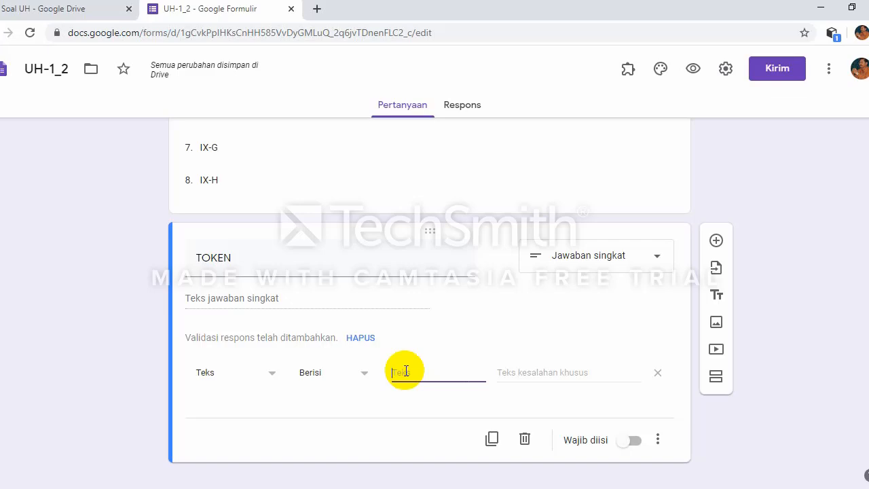
type("UH-1")
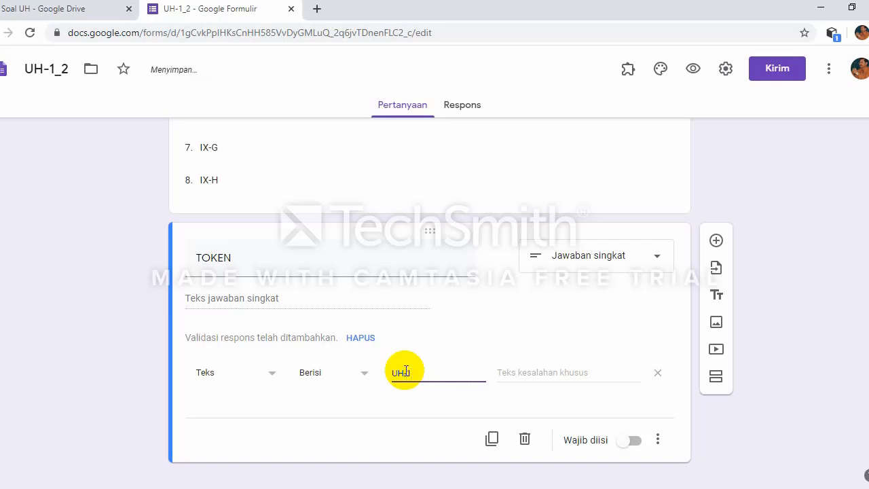
type("A")
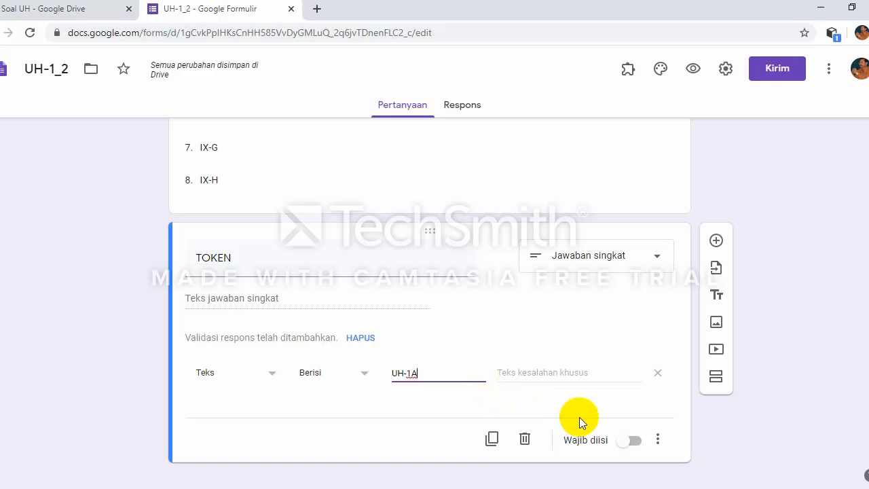
Step: Make TOKEN required, with the custom error message 'TOKEN ANDA SALAH'
left_click(631, 441)
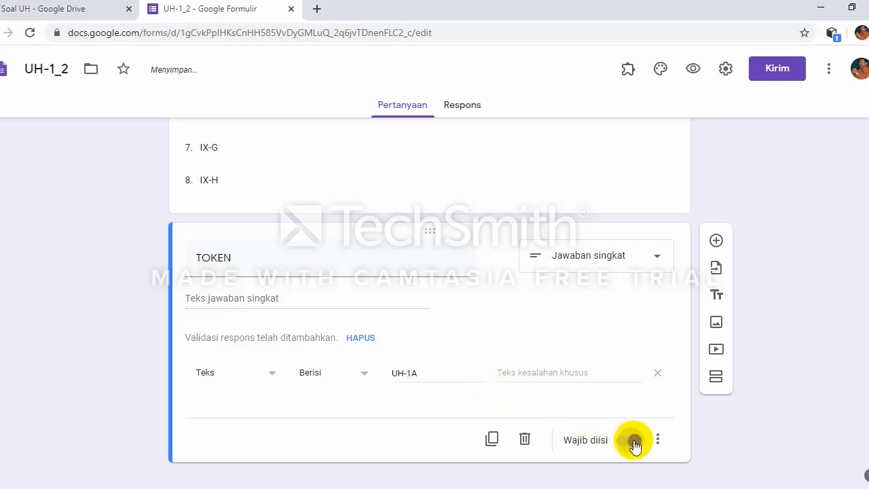
left_click(507, 373)
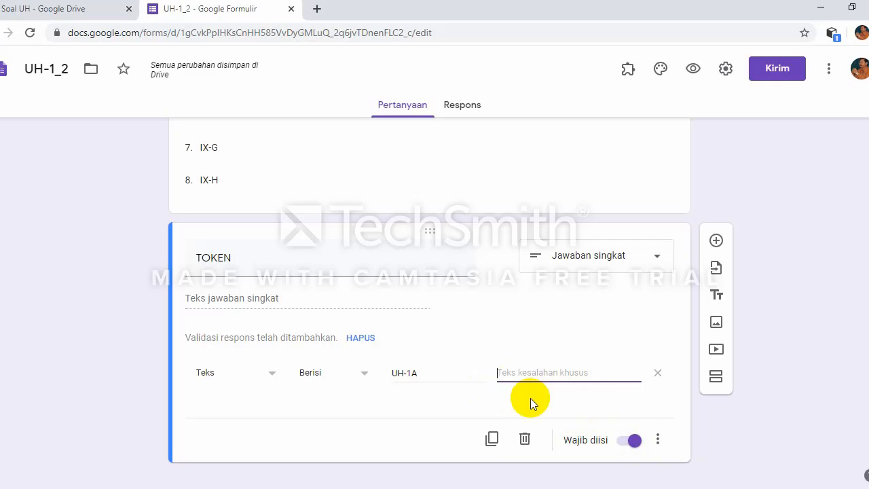
type("Y")
key("BackSpace")
type("TOKE")
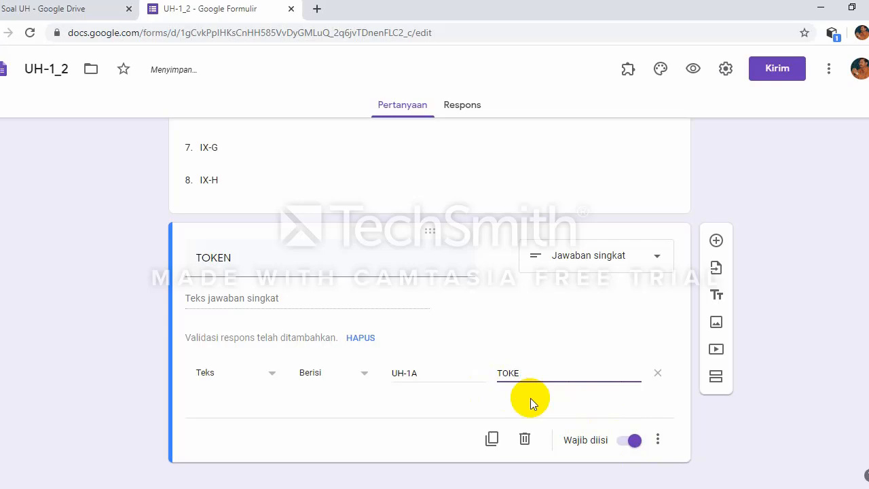
type("N ANDA SALAH")
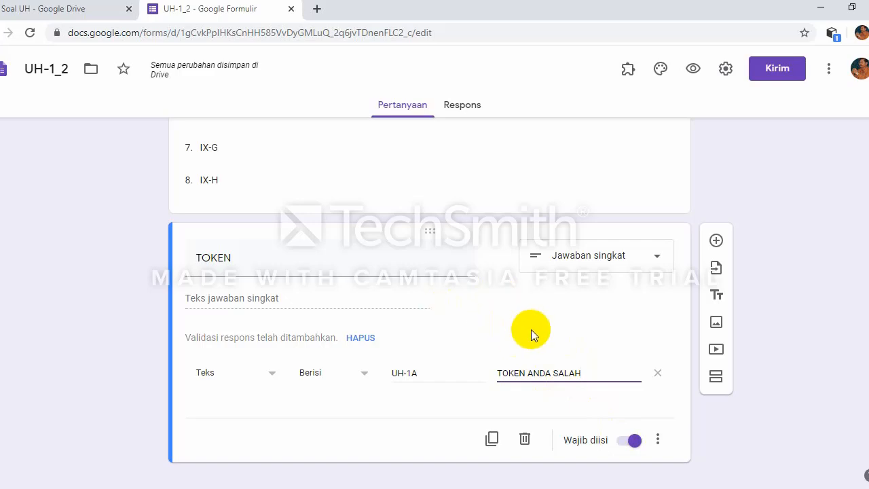
scroll(529, 330, "up", 10)
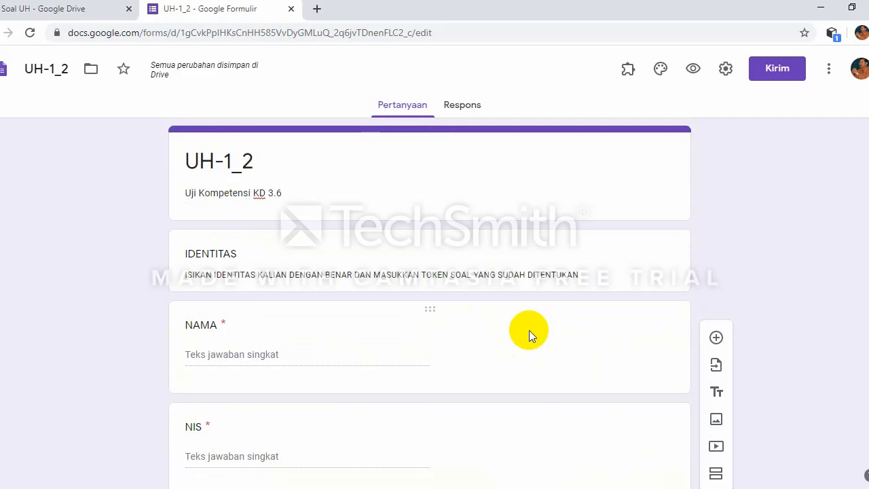
scroll(529, 329, "down", 1)
scroll(529, 330, "down", 6)
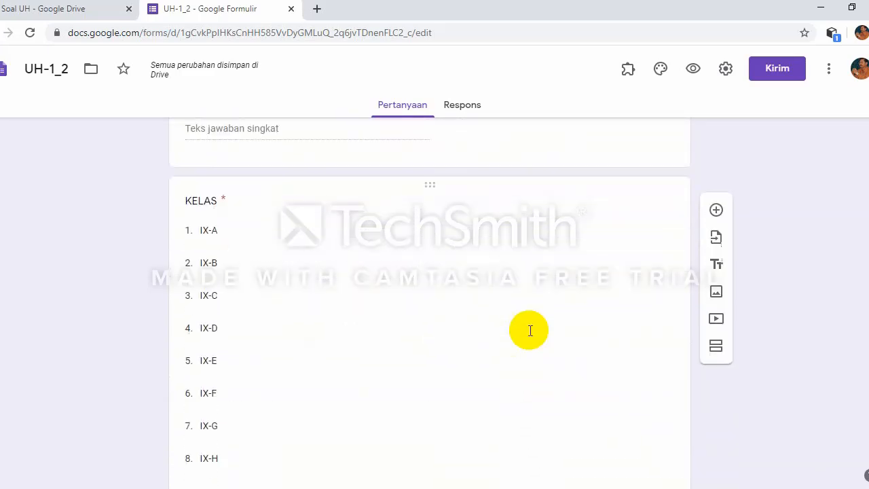
scroll(528, 330, "down", 2)
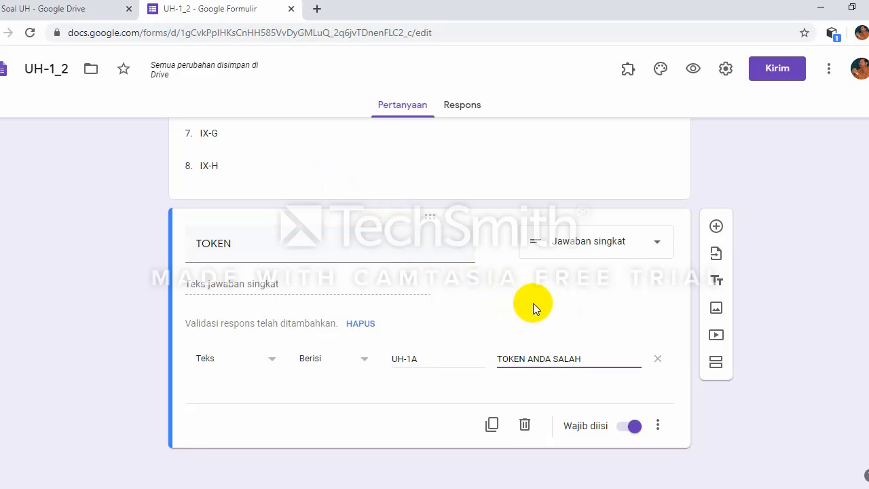
scroll(462, 160, "up", 4)
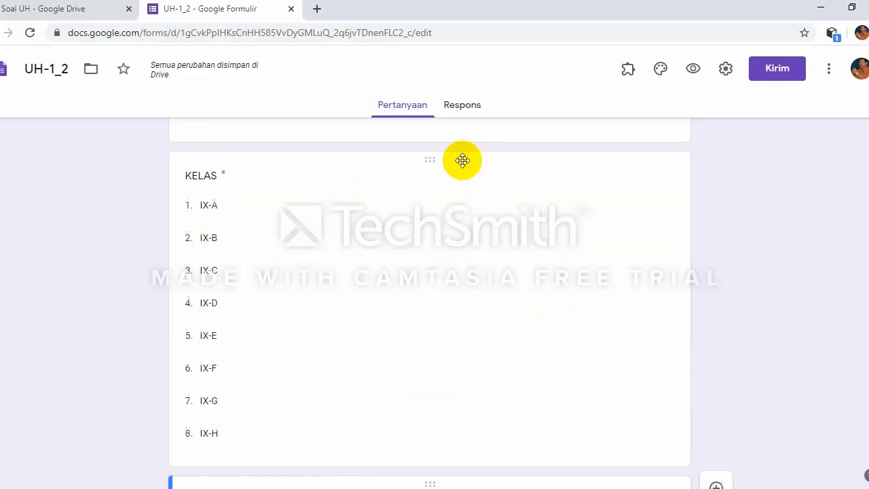
scroll(462, 160, "up", 4)
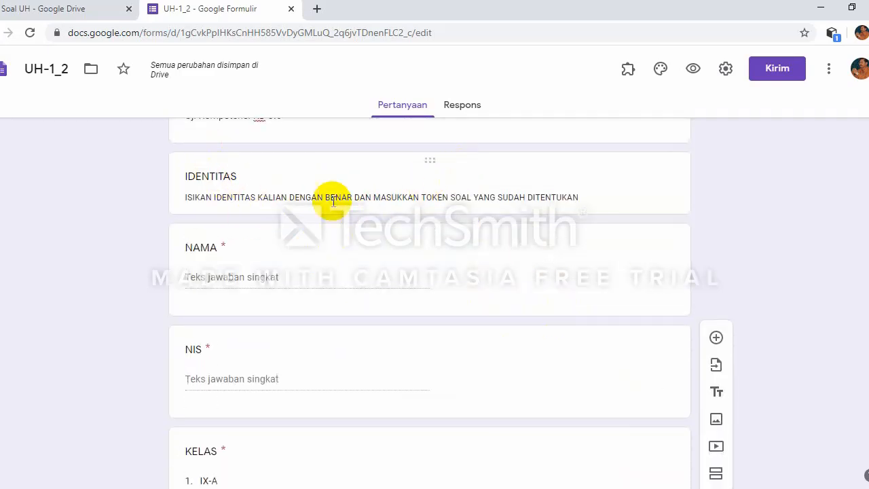
scroll(464, 180, "down", 8)
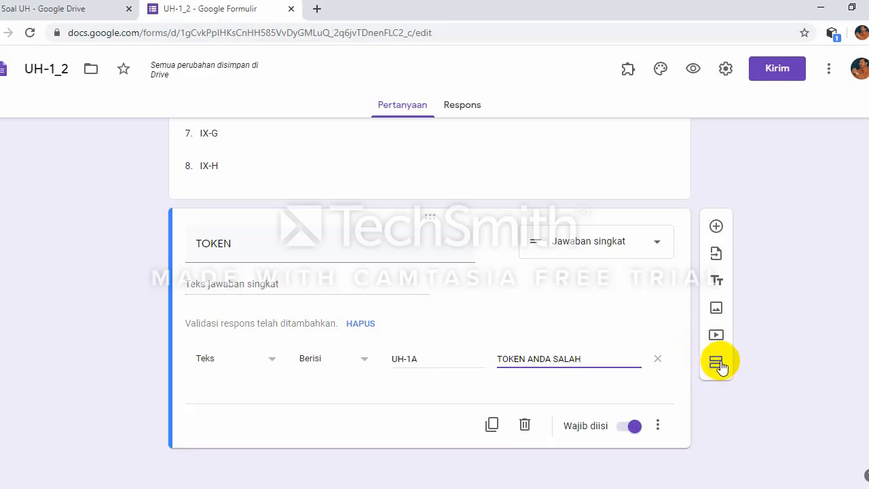
Step: Insert a section after TOKEN titled 'Pilih salah satu jawaban yang kamu anggap paling tepat!'
left_click(716, 362)
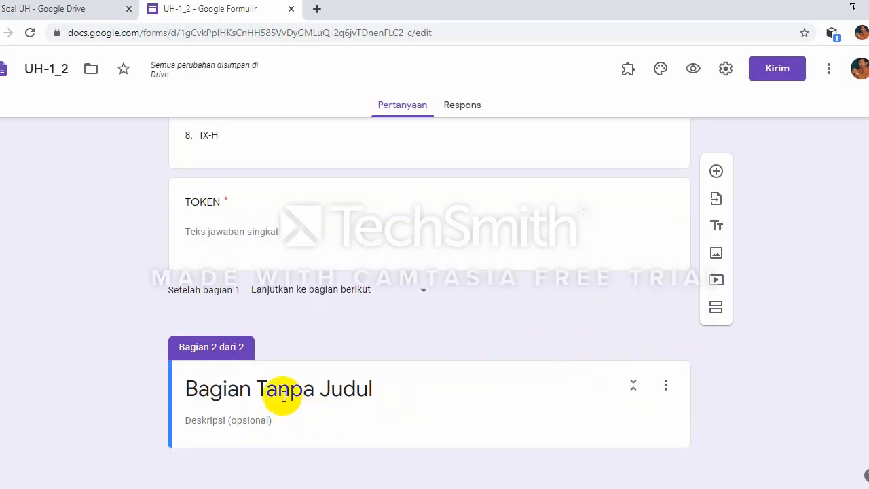
left_click(261, 388)
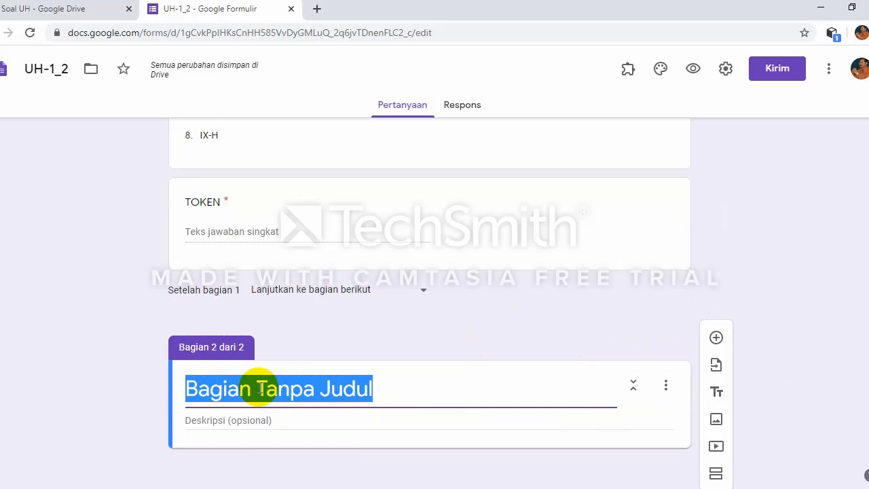
type("Pi")
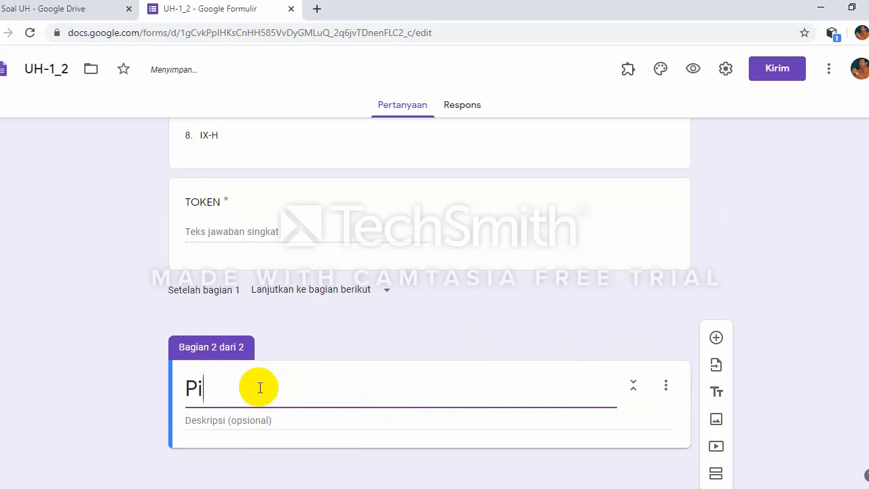
type("lih salah sat")
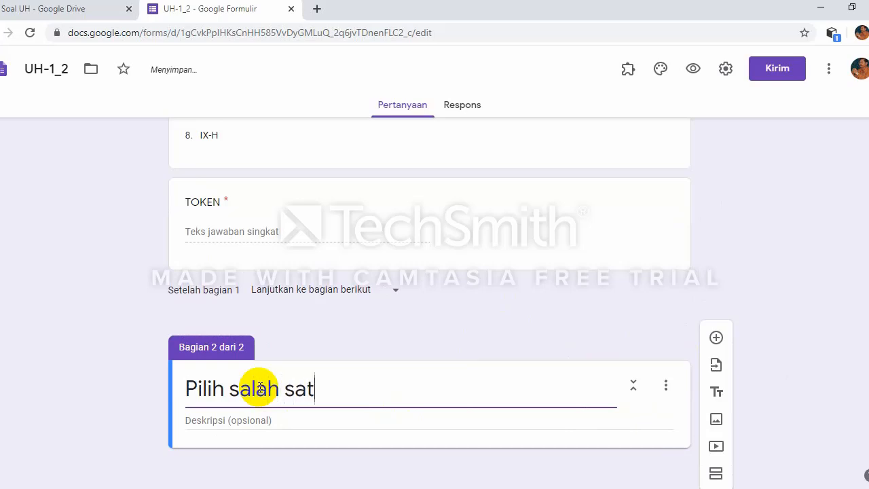
type("u jawa")
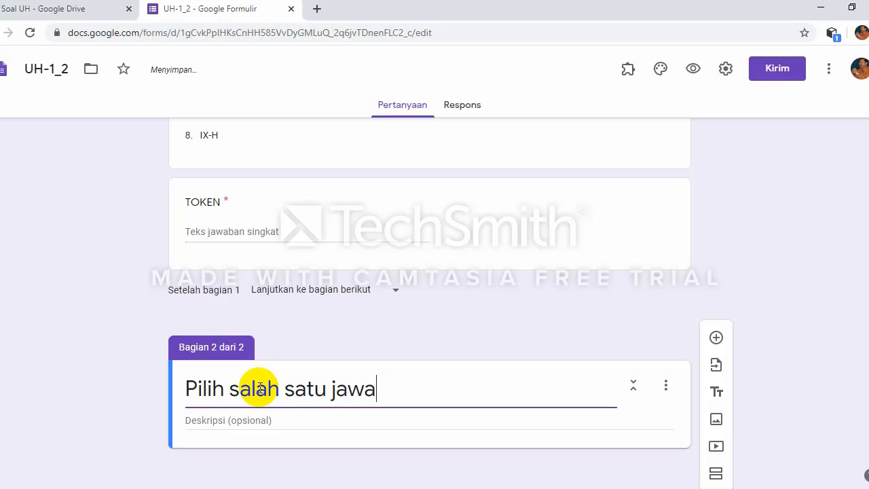
type("ban y")
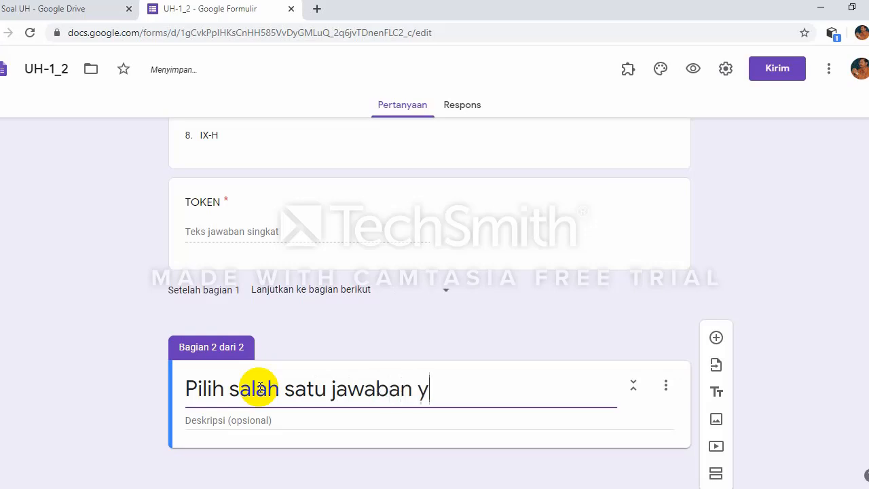
type("ang ka")
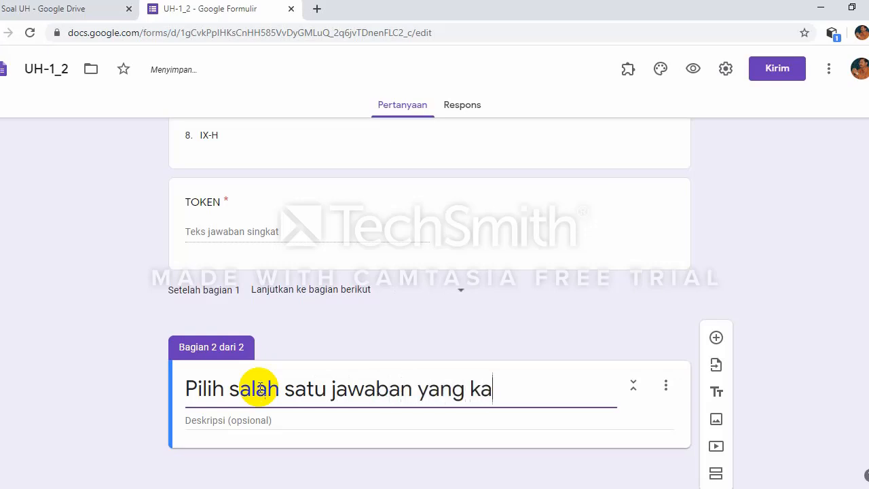
type("mu anggap")
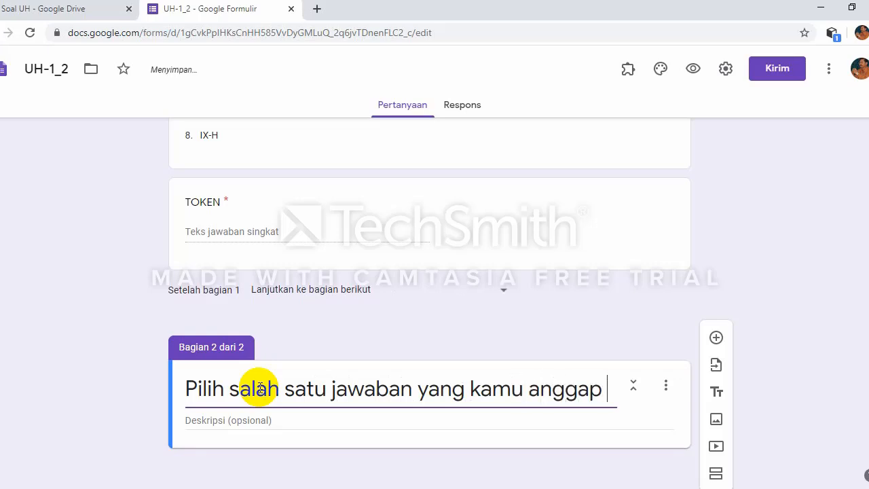
type(" be")
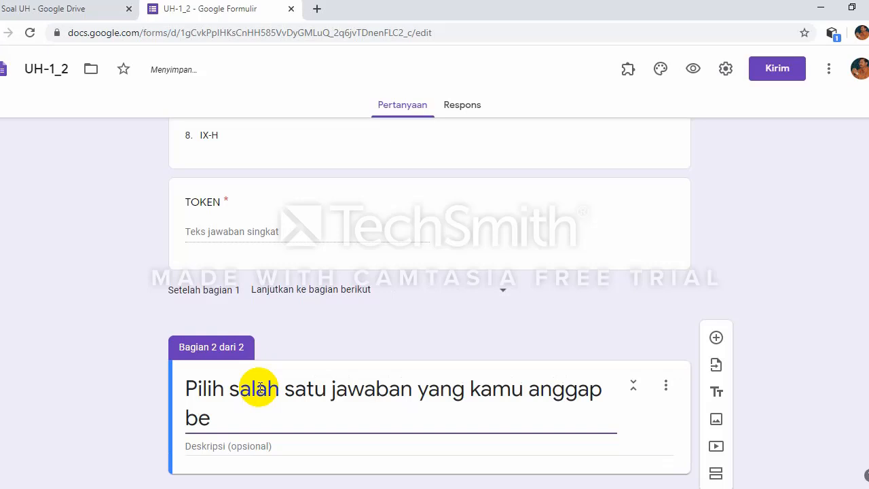
key("BackSpace")
key("BackSpace")
type("paling tepat!")
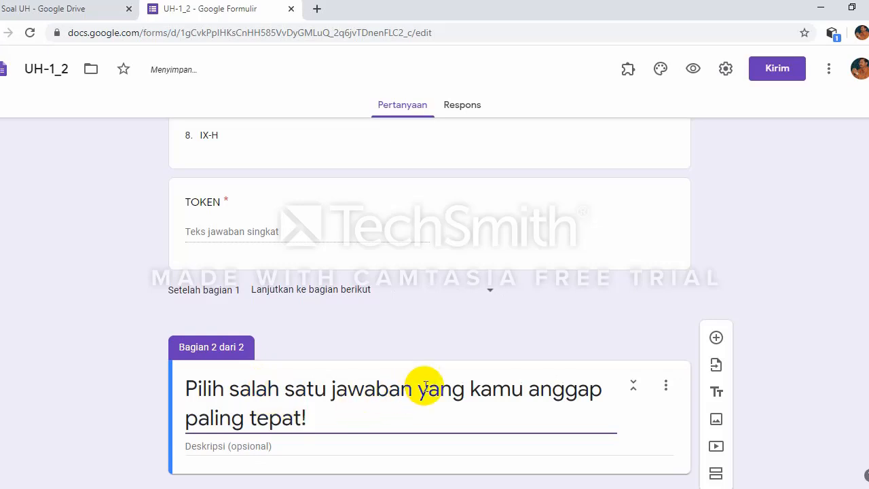
scroll(425, 385, "down", 1)
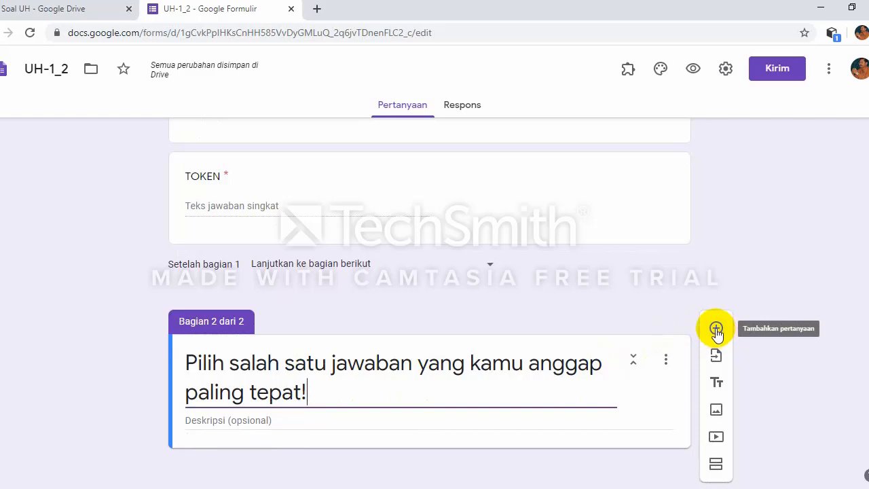
Step: Insert a new untitled Pilihan ganda question into section 2
left_click(716, 329)
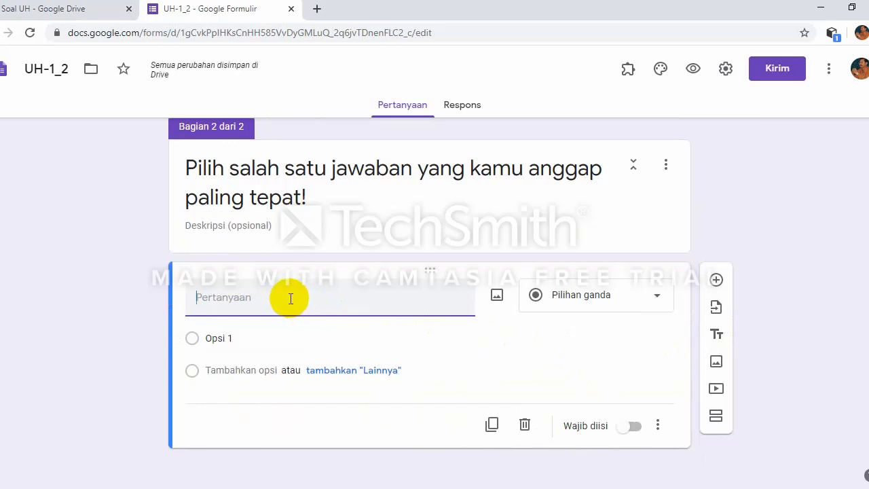
scroll(310, 296, "up", 1)
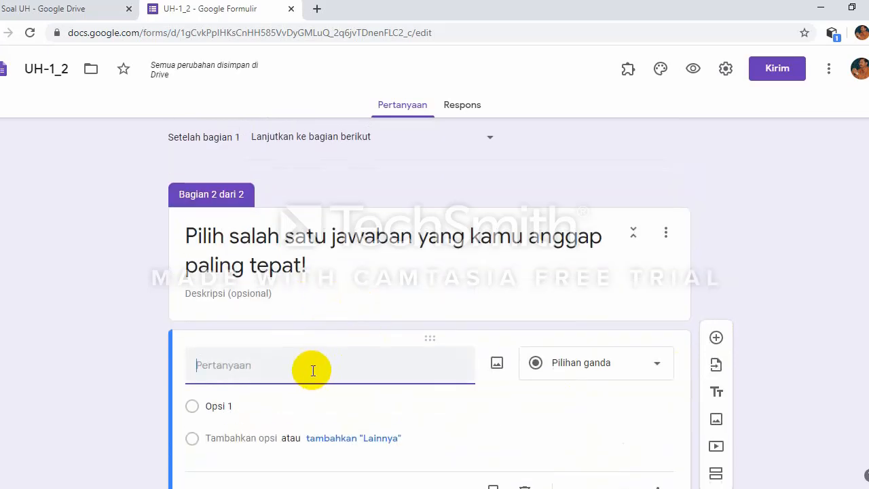
scroll(310, 368, "down", 1)
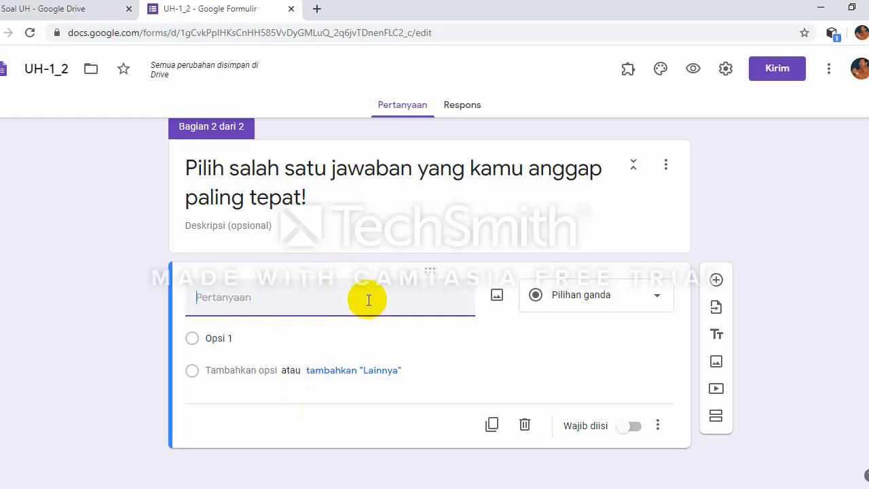
Step: In Presentasi settings, tick Acak urutan pertanyaan and untick the link for another response
left_click(726, 71)
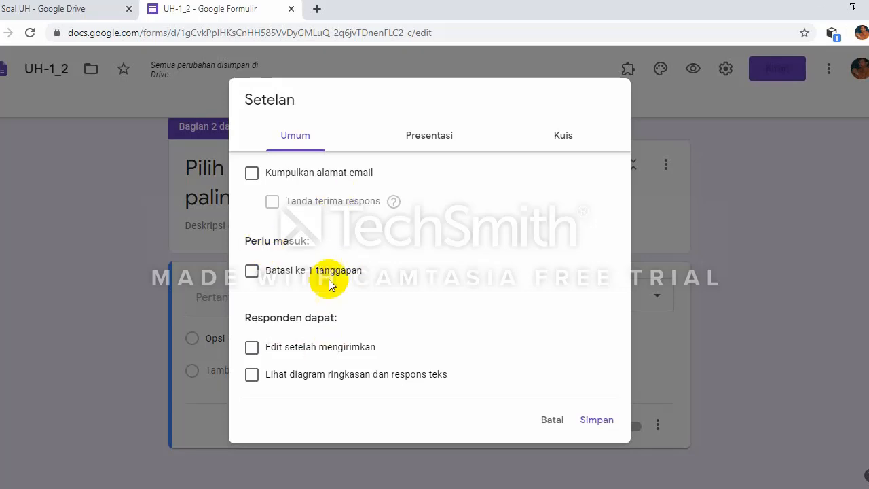
left_click(431, 142)
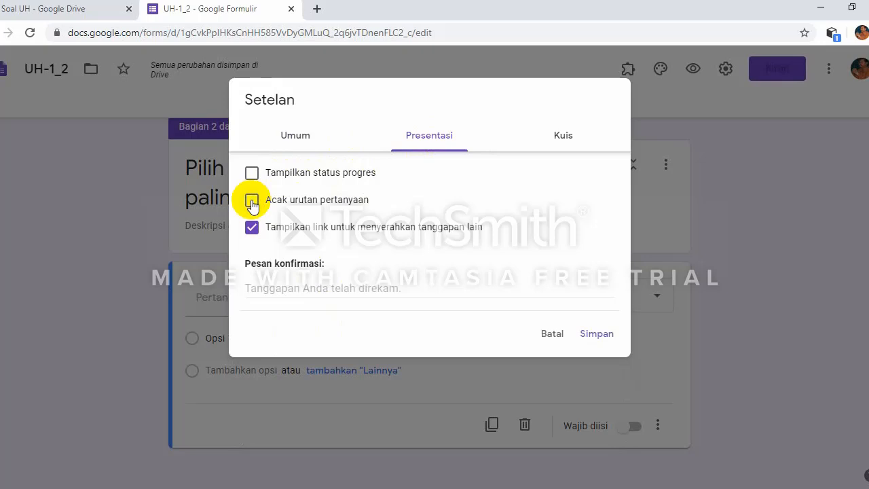
left_click(251, 201)
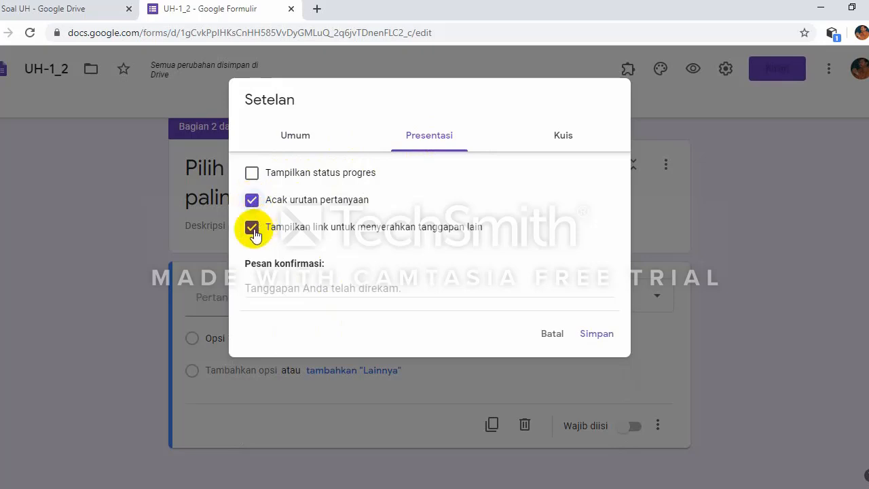
left_click(252, 231)
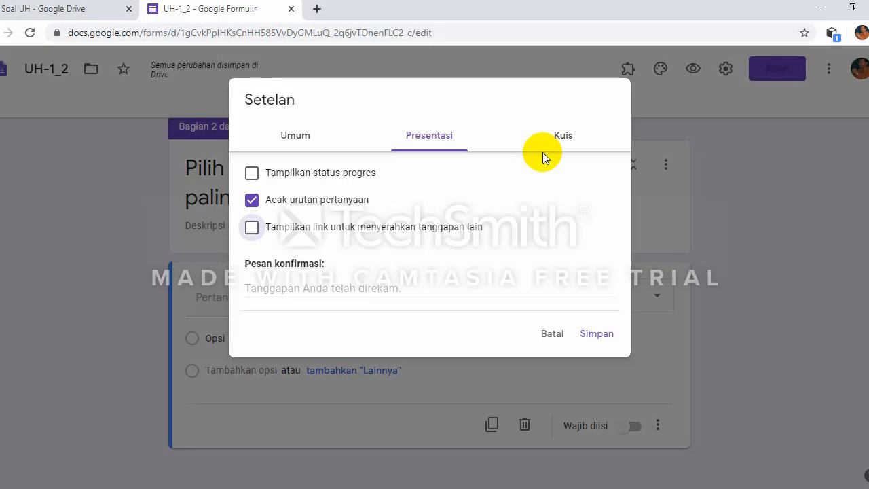
triple_click(545, 177)
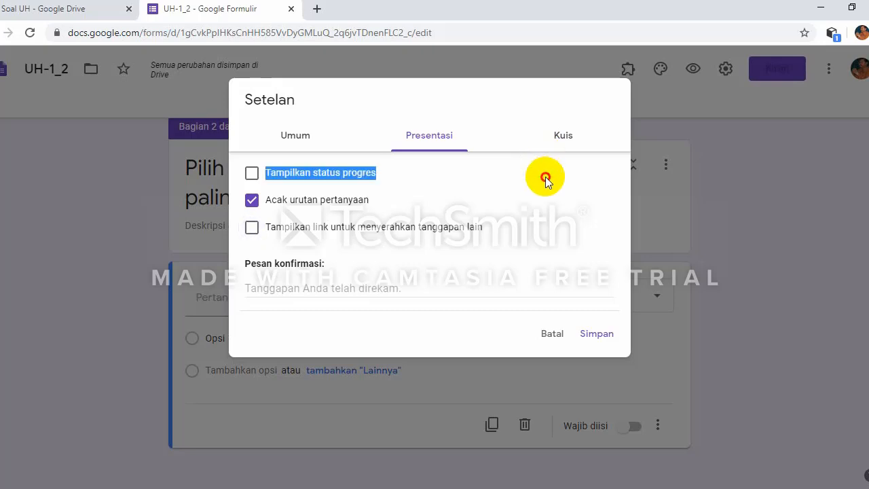
left_click(565, 138)
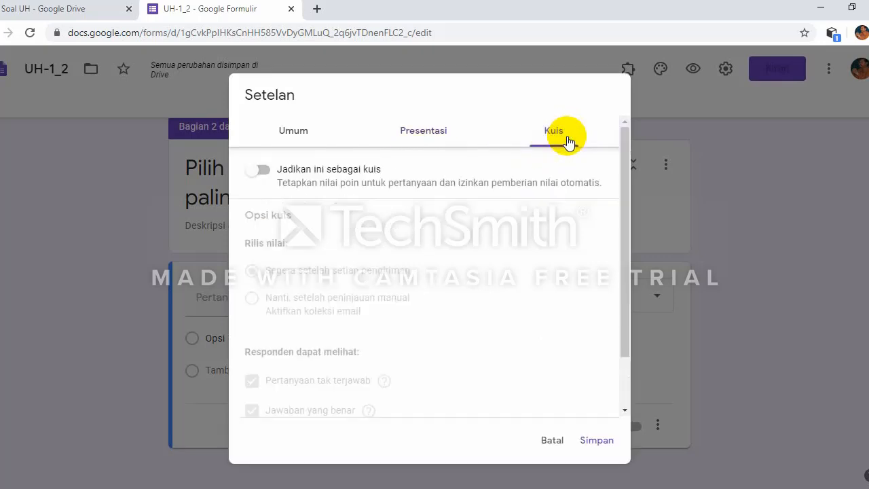
Step: Enable quiz mode, hide unanswered questions and correct answers, and save the settings
left_click(265, 173)
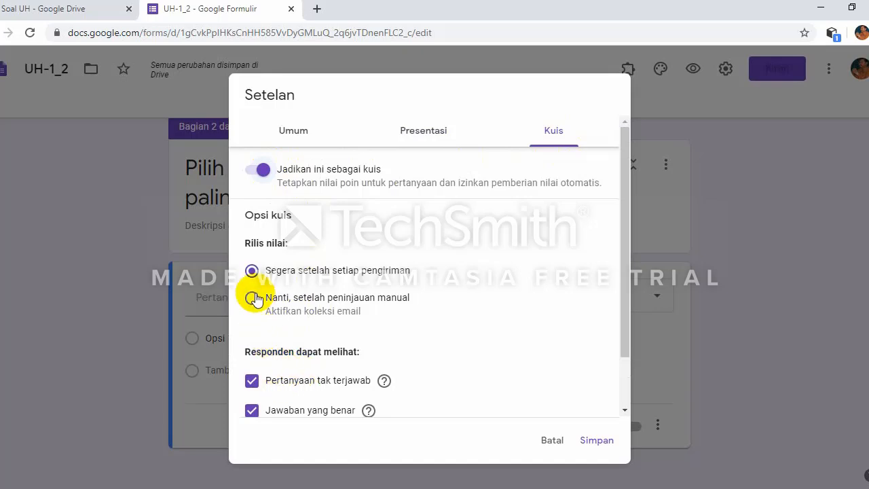
scroll(255, 299, "down", 2)
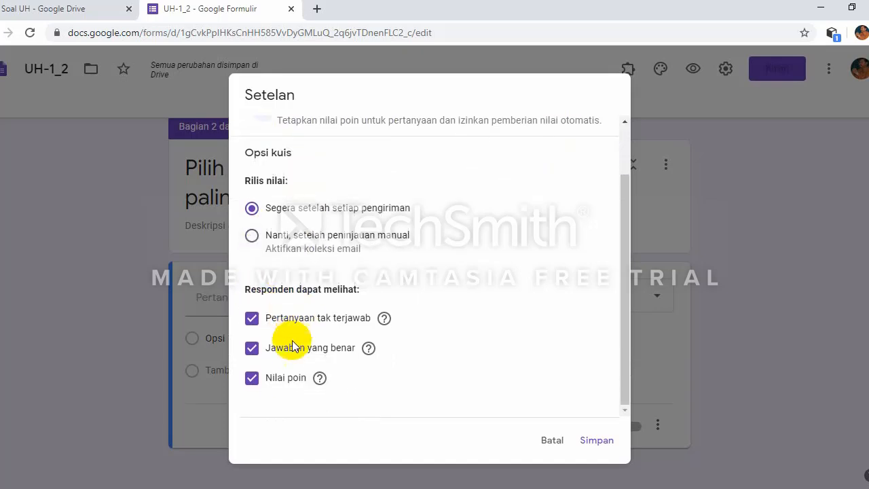
left_click(252, 319)
left_click(251, 349)
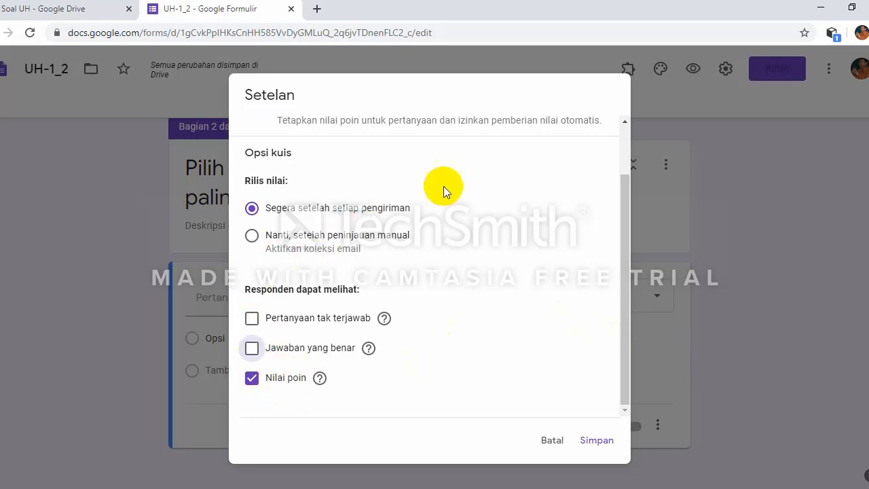
scroll(504, 234, "up", 1)
scroll(504, 233, "up", 1)
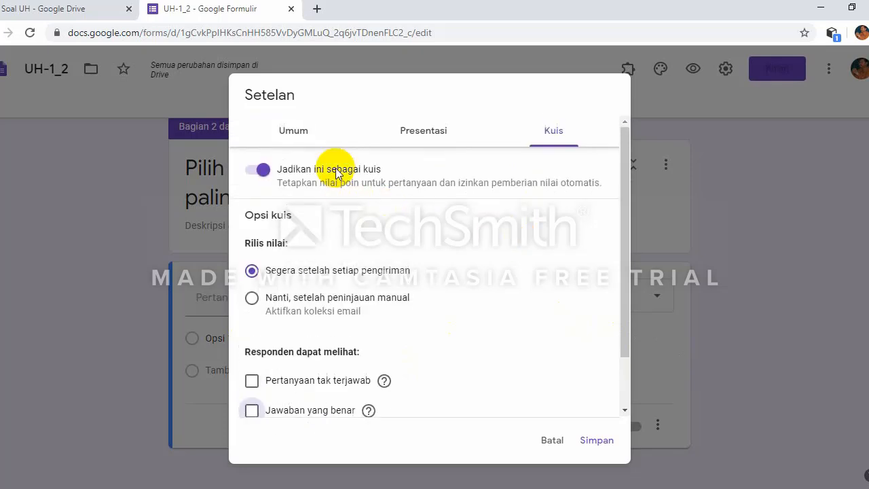
left_click(302, 136)
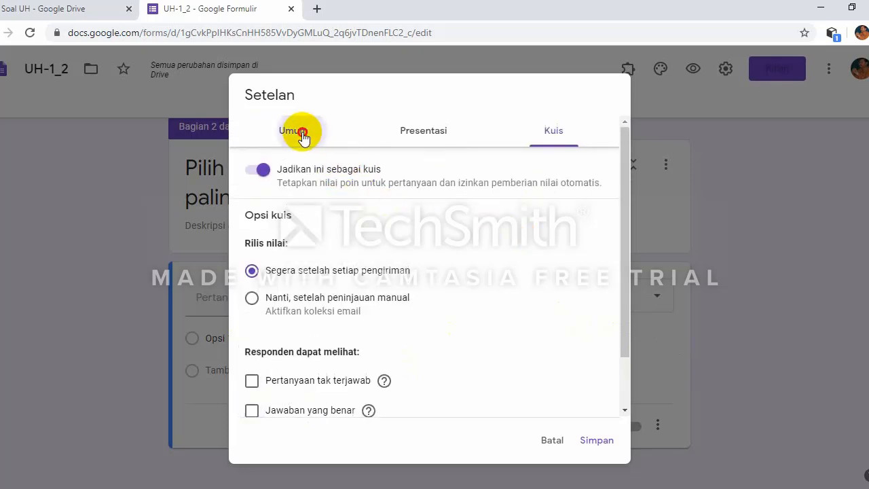
double_click(442, 144)
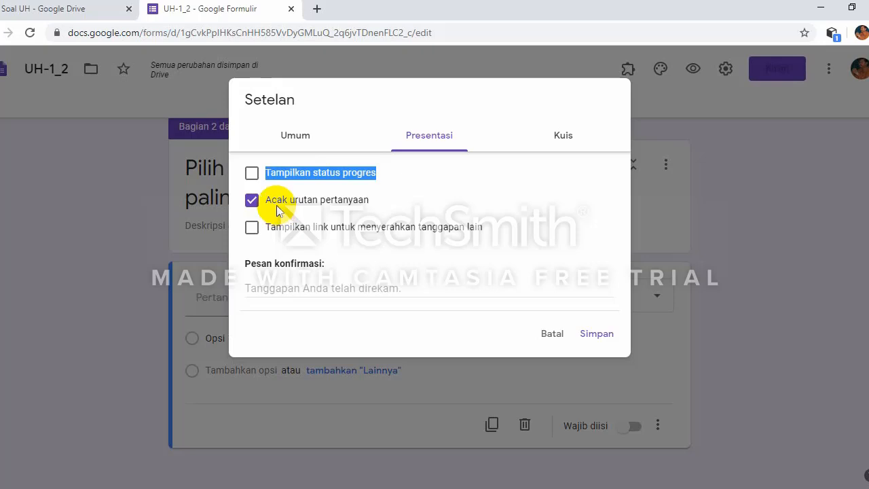
left_click(595, 337)
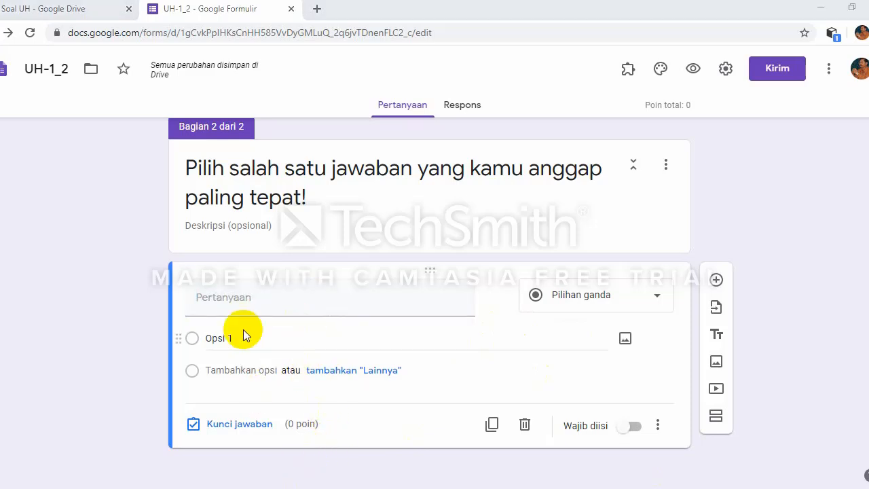
Step: Open the UH-1(2) Word document from the UH-1 folder in File Explorer
key("super+e")
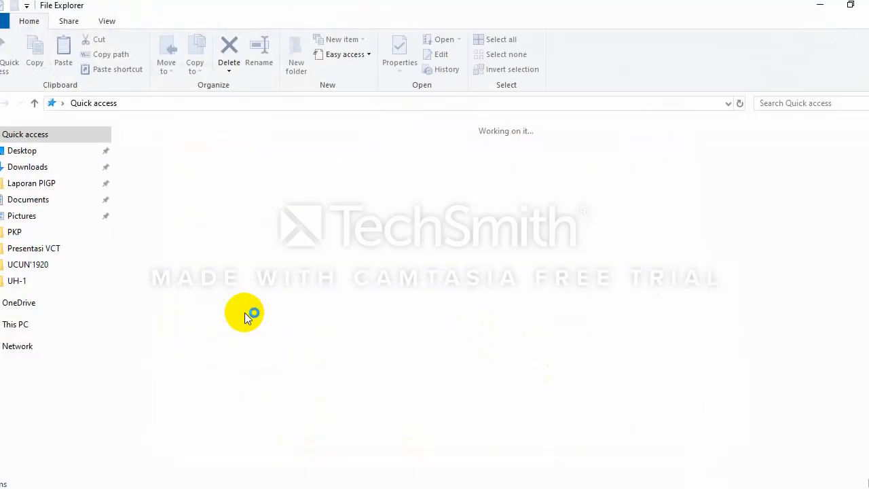
left_click(56, 281)
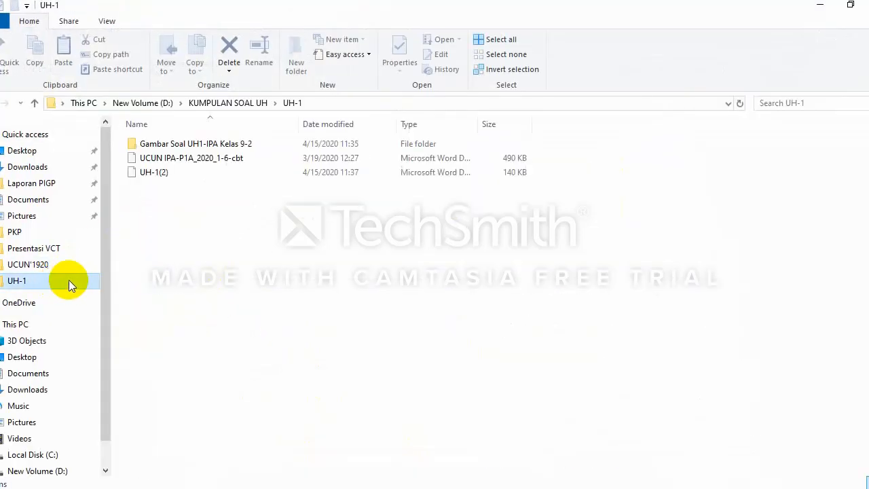
left_click(175, 176)
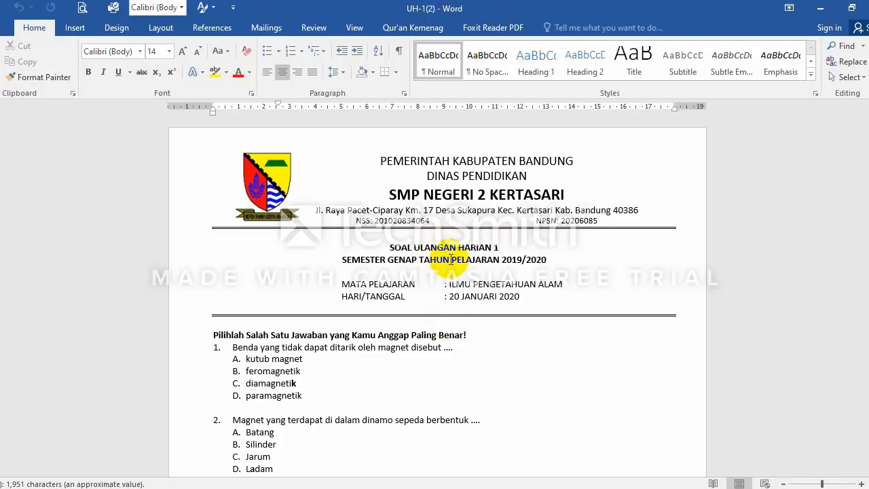
Step: Copy question 1's sentence about things magnets cannot attract from the Word document
scroll(445, 258, "down", 3)
scroll(452, 264, "down", 1)
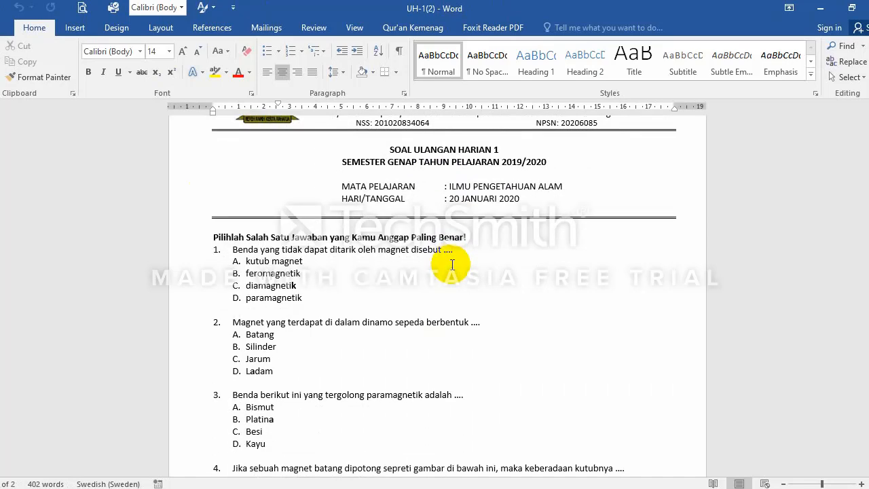
scroll(452, 264, "down", 10)
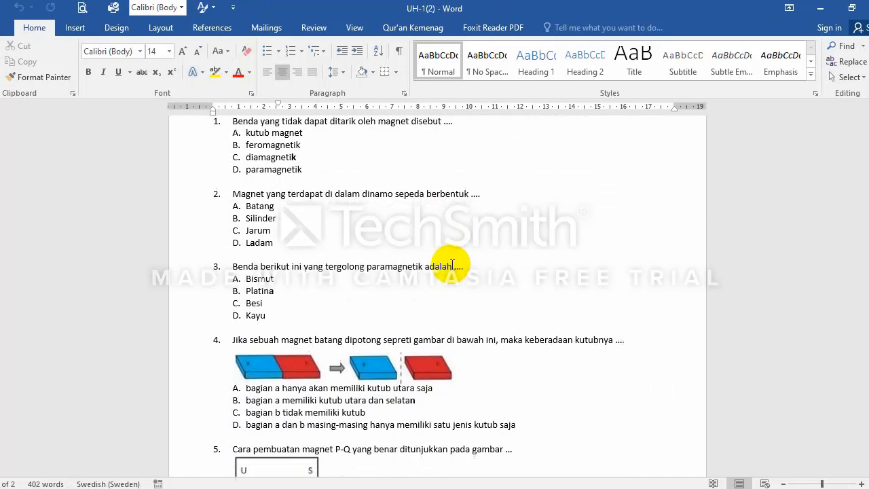
scroll(452, 265, "down", 15)
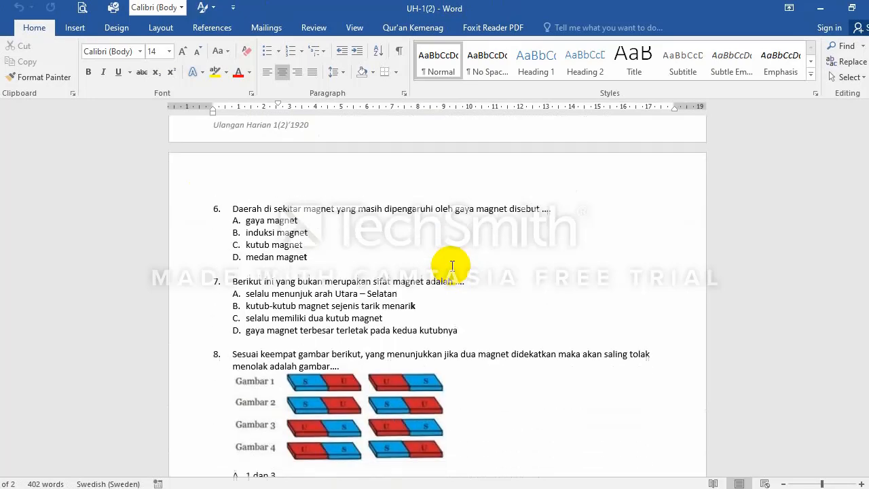
scroll(451, 265, "down", 5)
scroll(450, 319, "up", 1)
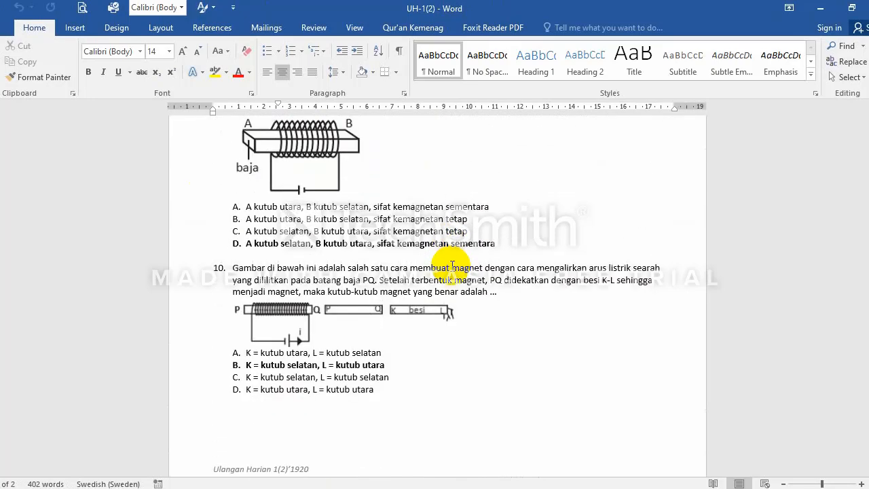
scroll(450, 285, "down", 1)
scroll(453, 257, "up", 10)
scroll(458, 266, "up", 15)
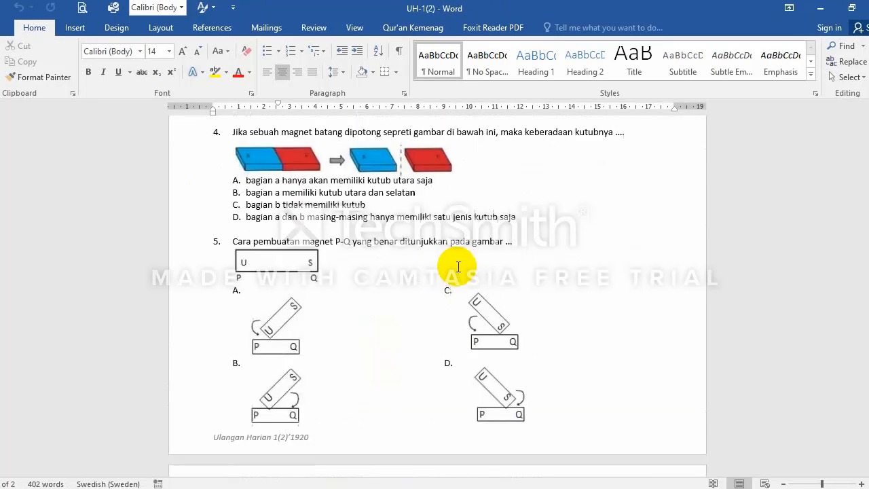
scroll(458, 267, "down", 4)
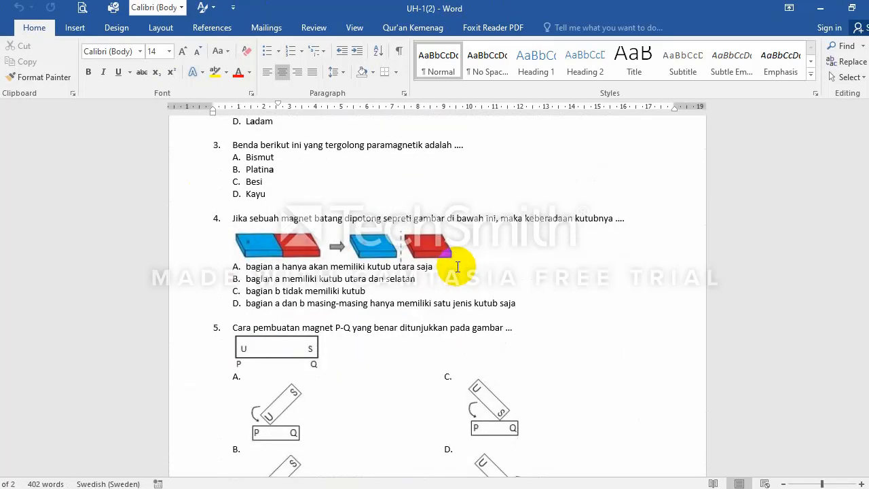
scroll(456, 267, "up", 5)
scroll(456, 266, "up", 3)
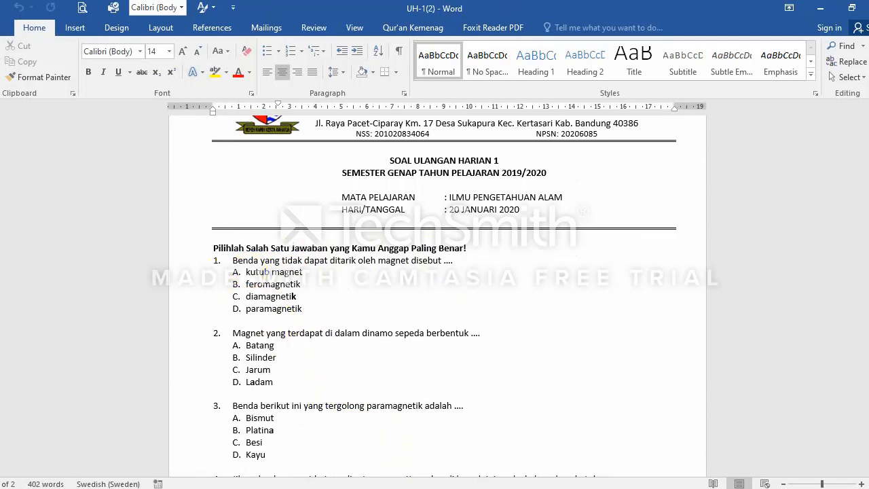
key("alt+Tab")
key("alt+Tab")
left_click_drag(232, 260, 429, 266)
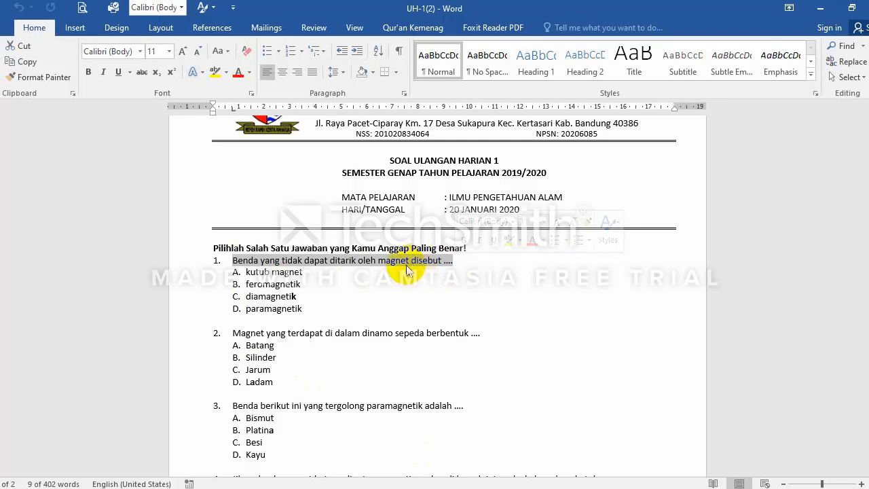
right_click(405, 265)
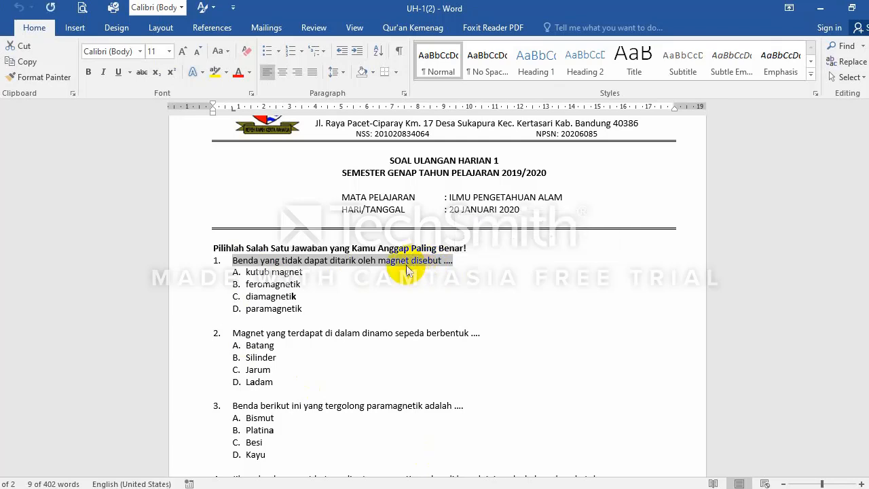
left_click(480, 487)
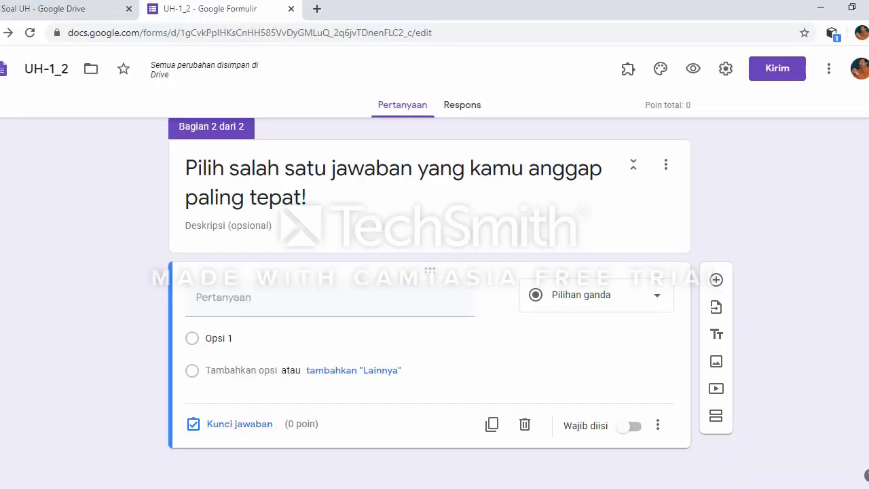
Step: Paste 'Benda yang tidak dapat ditarik oleh magnet disebut ....' as the multiple-choice question
left_click(237, 295)
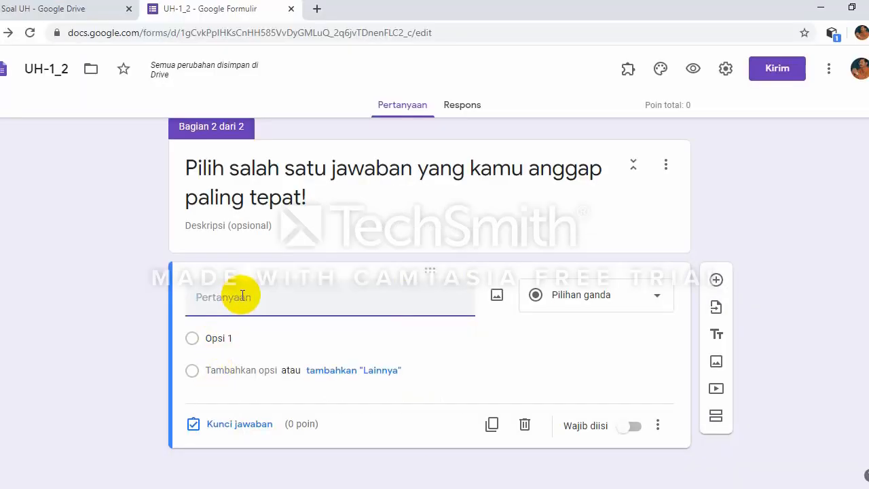
key("ctrl+v")
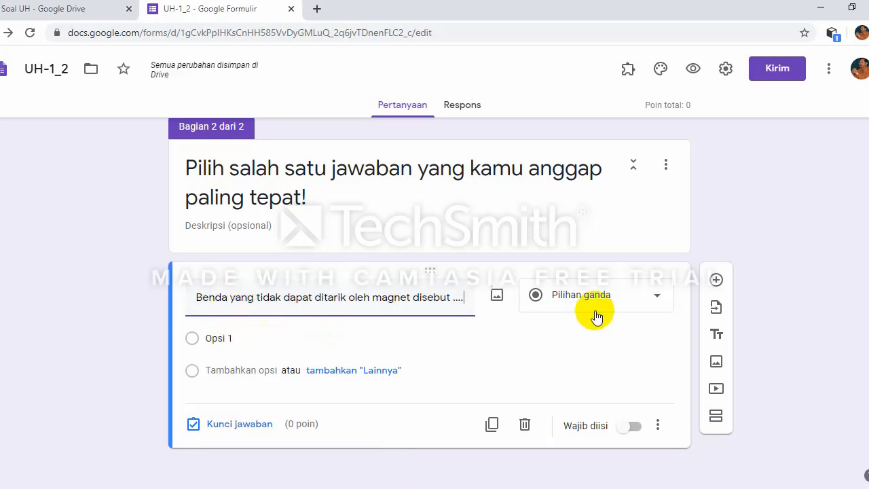
left_click(656, 299)
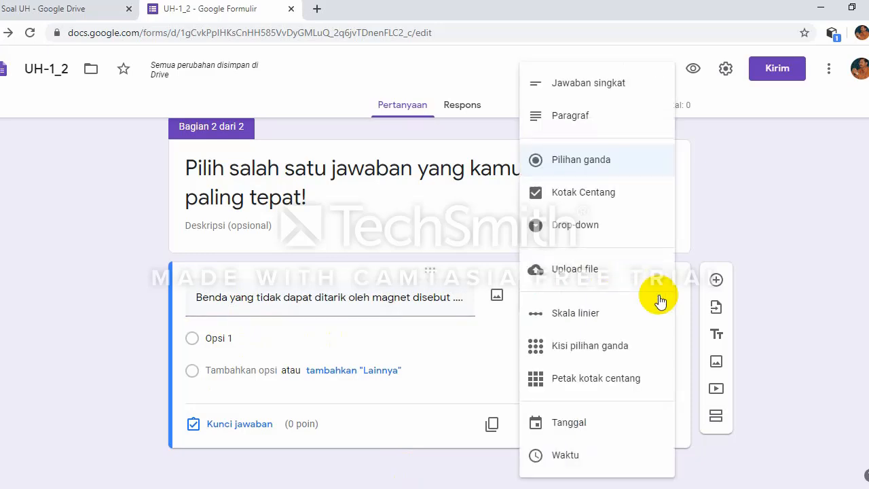
left_click(604, 173)
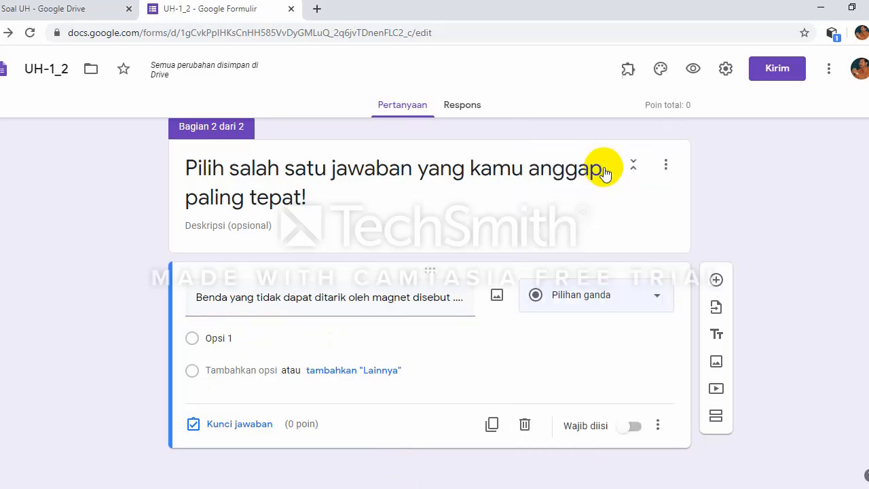
Step: Select the first option, then select answer A 'kutub magnet' in Word
left_click(254, 335)
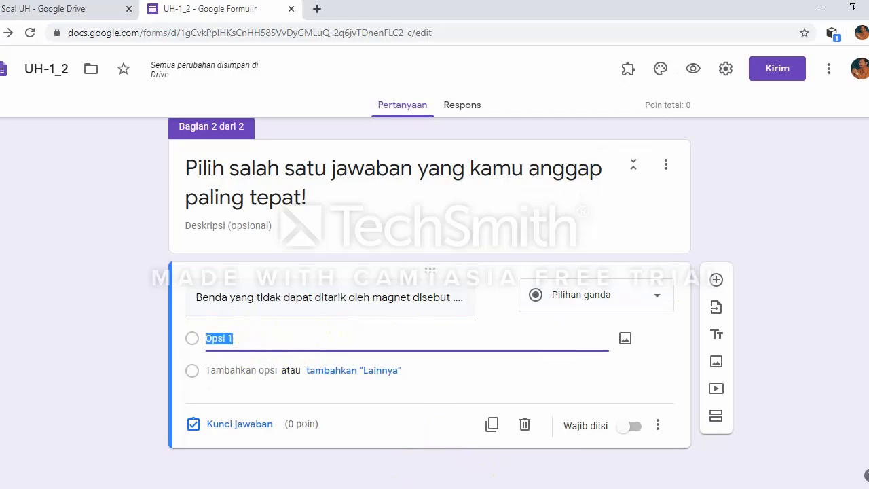
left_click(444, 487)
left_click_drag(246, 273, 299, 276)
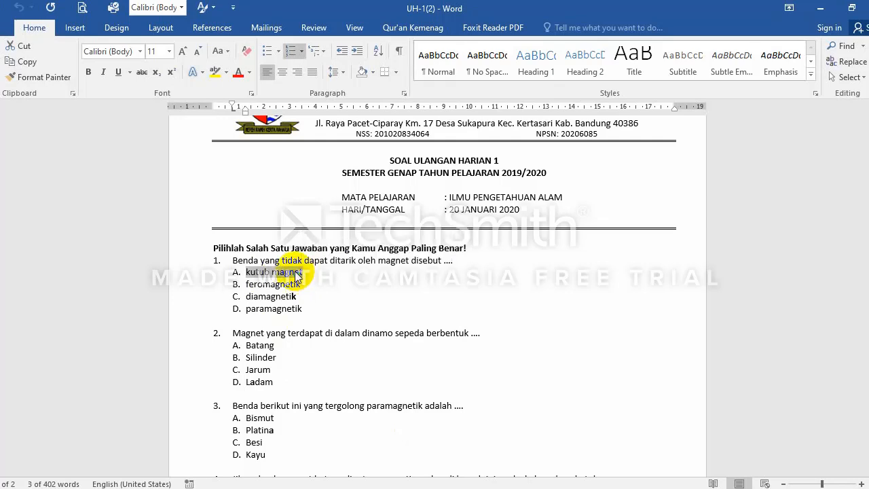
Step: Copy 'kutub magnet' into the first option and delete its 'A.' prefix
right_click(297, 275)
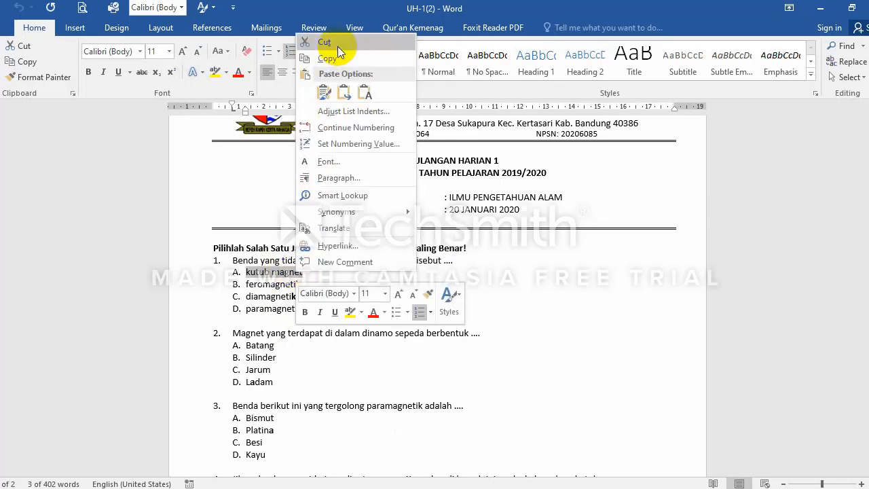
left_click(326, 59)
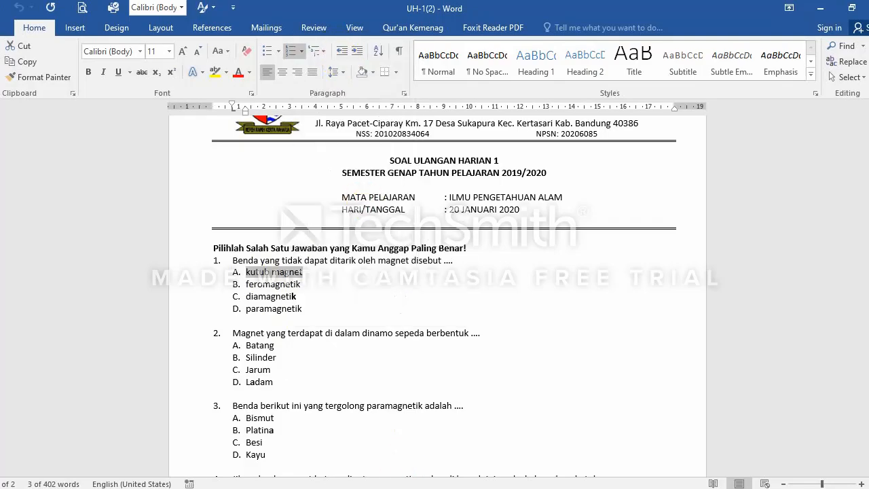
key("alt+Tab")
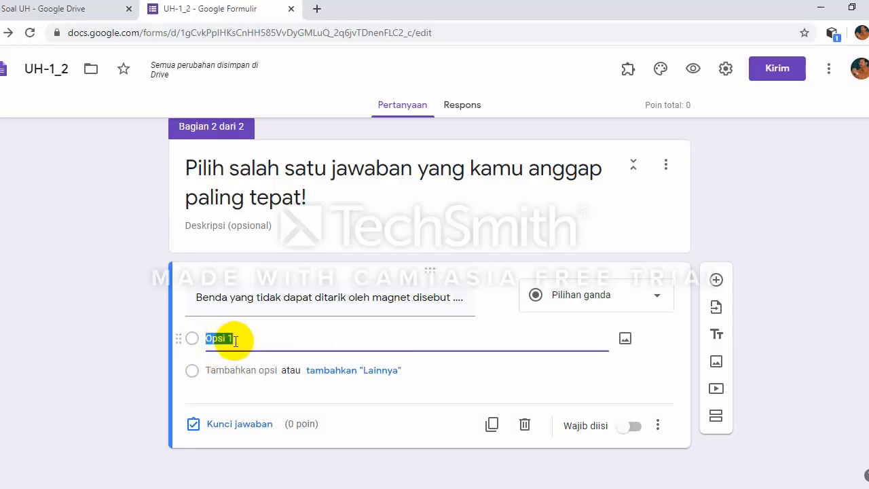
key("ctrl+v")
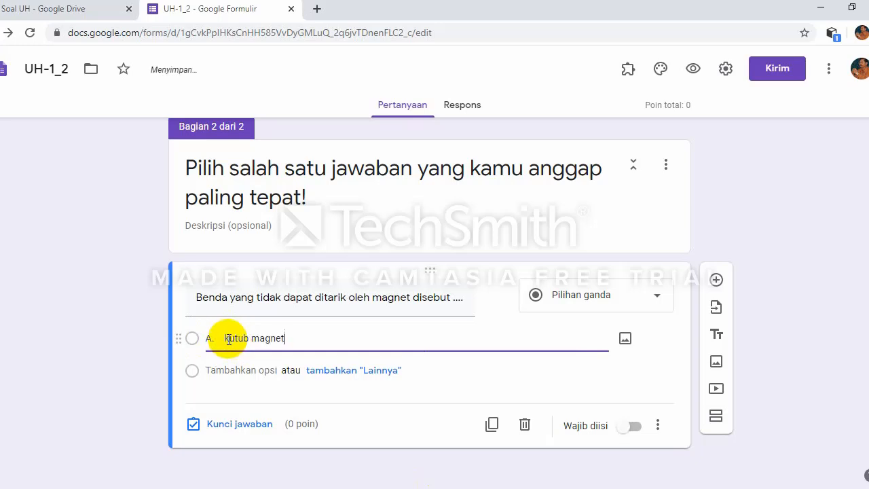
left_click(225, 339)
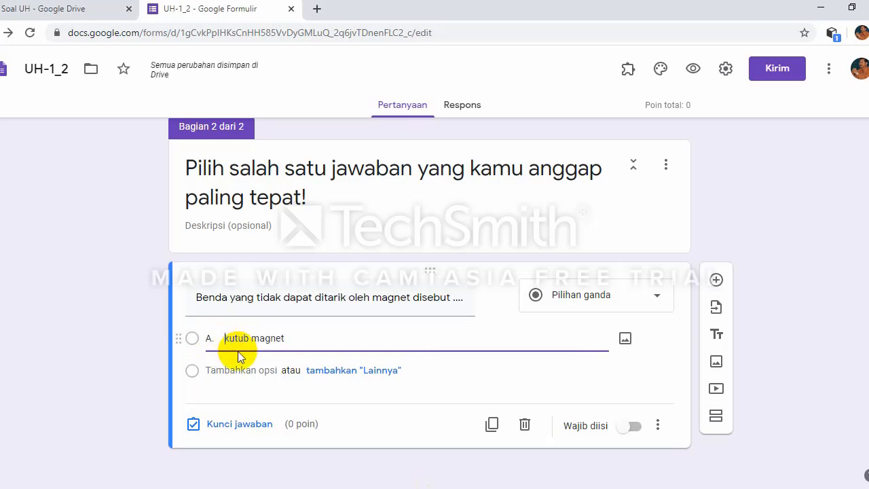
key("BackSpace")
key("BackSpace")
key("BackSpace")
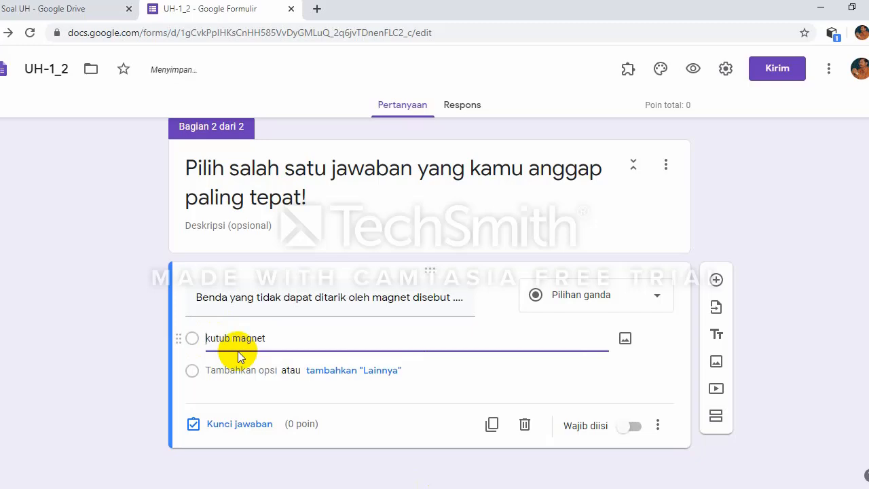
Step: Add a second answer option to the question
key("alt+Tab")
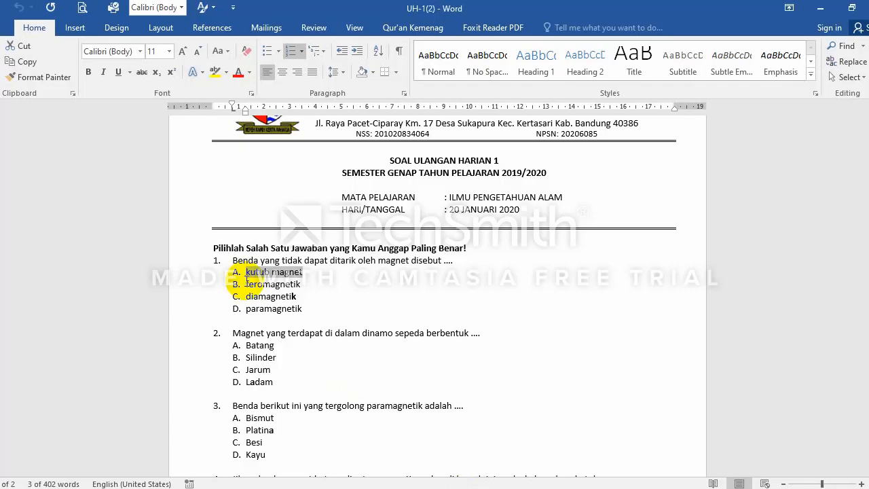
left_click(445, 488)
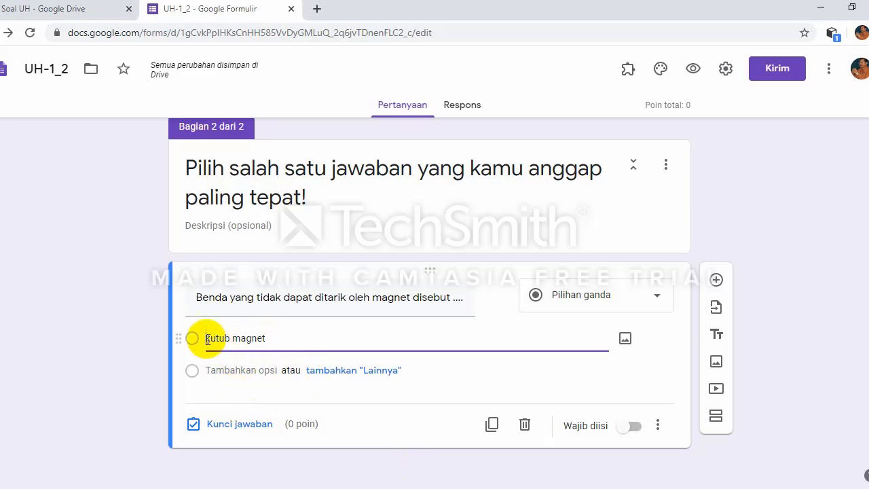
mouse_move(488, 487)
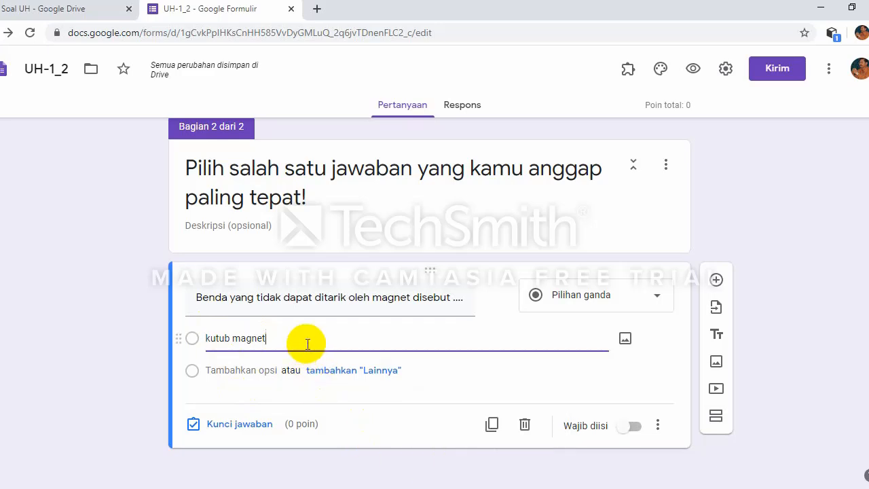
key("Return")
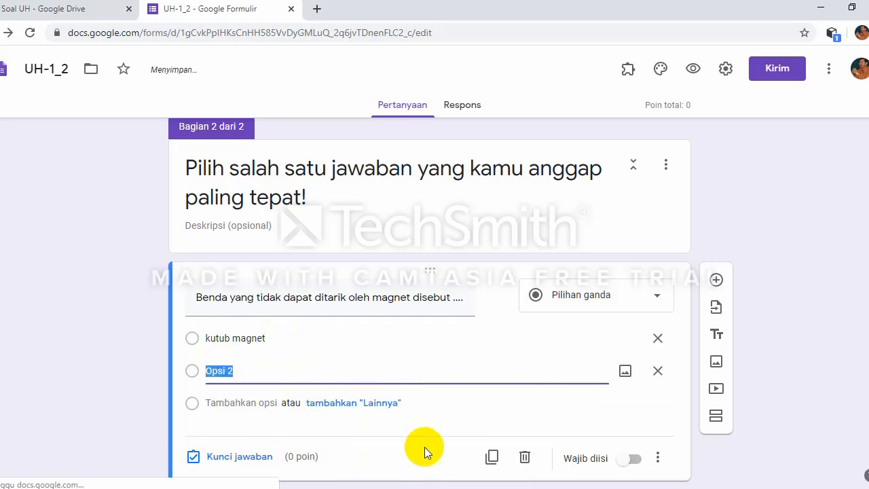
left_click(487, 488)
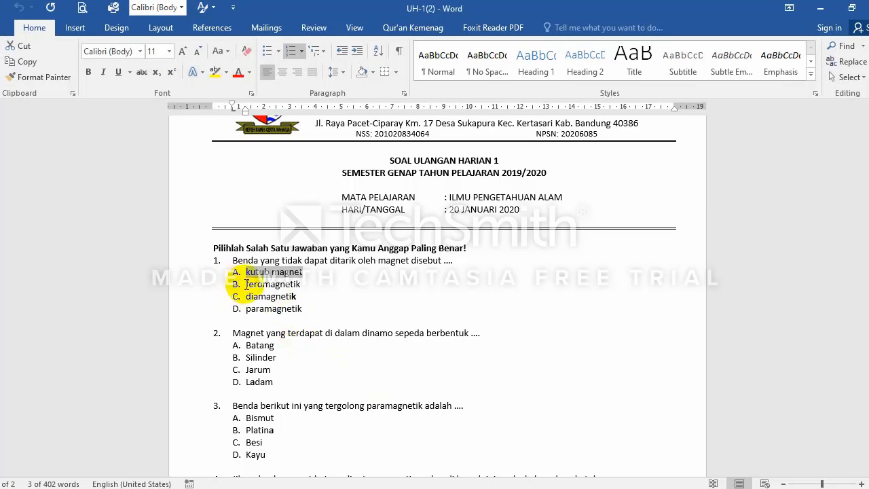
Step: Turn off the A–D numbering on question 1's four answers in Word
double_click(246, 284)
left_click(246, 277)
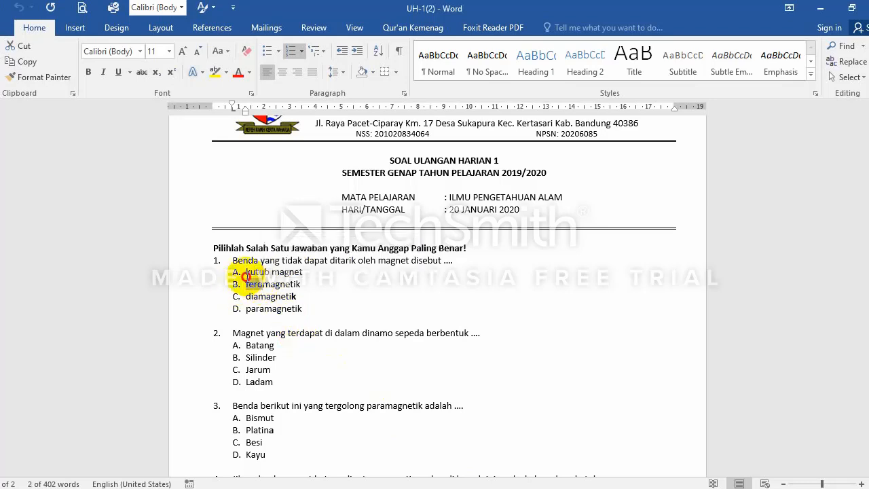
left_click_drag(245, 276, 302, 307)
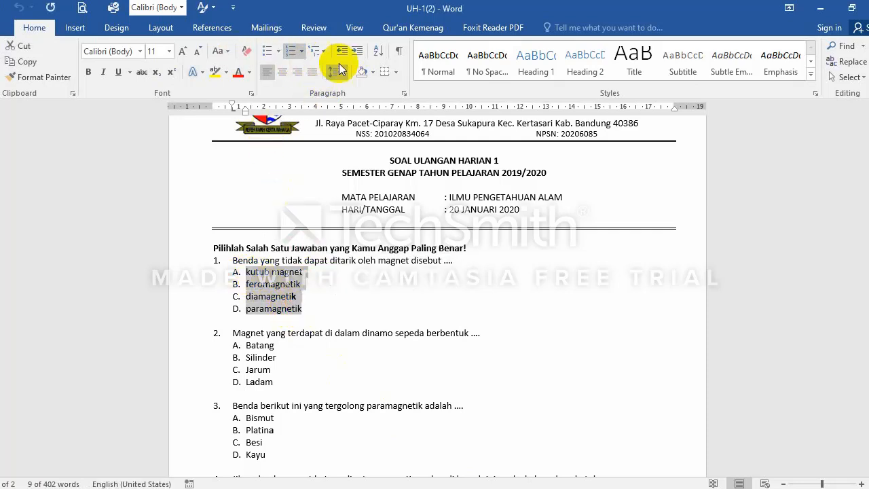
left_click(292, 52)
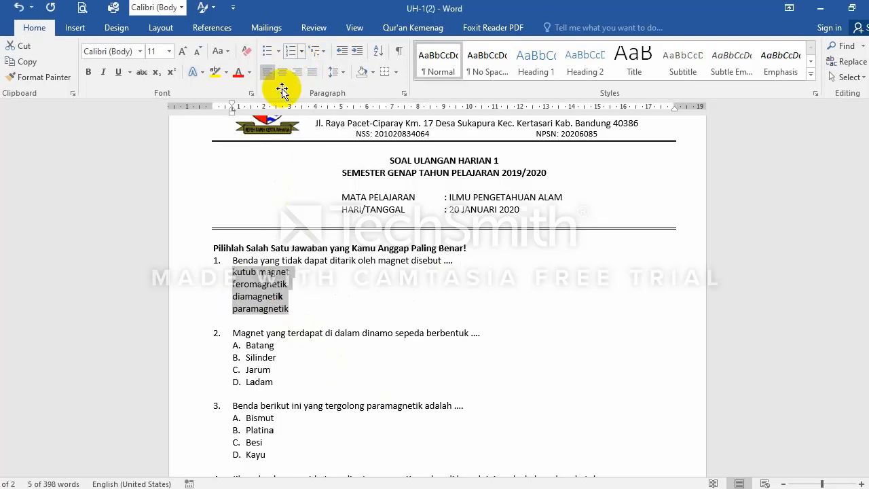
Step: Select the answers feromagnetik through paramagnetik and go back to the form
left_click(230, 285)
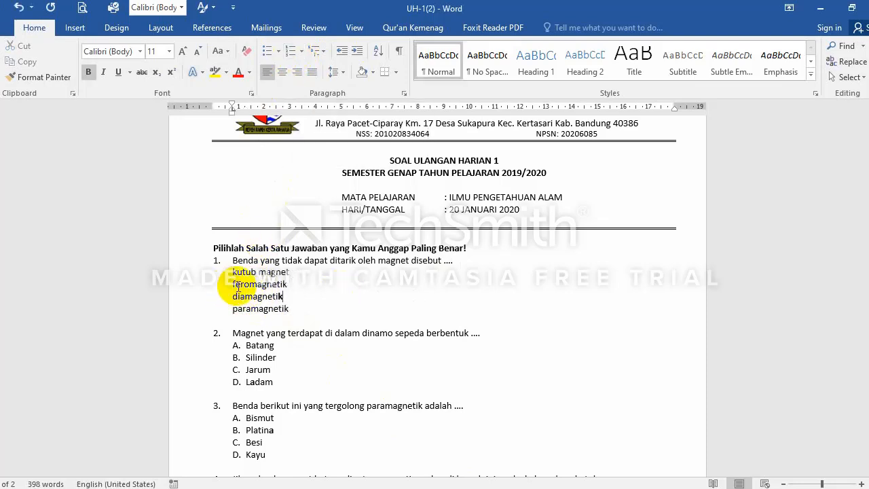
left_click_drag(233, 285, 289, 309)
key("ctrl+c")
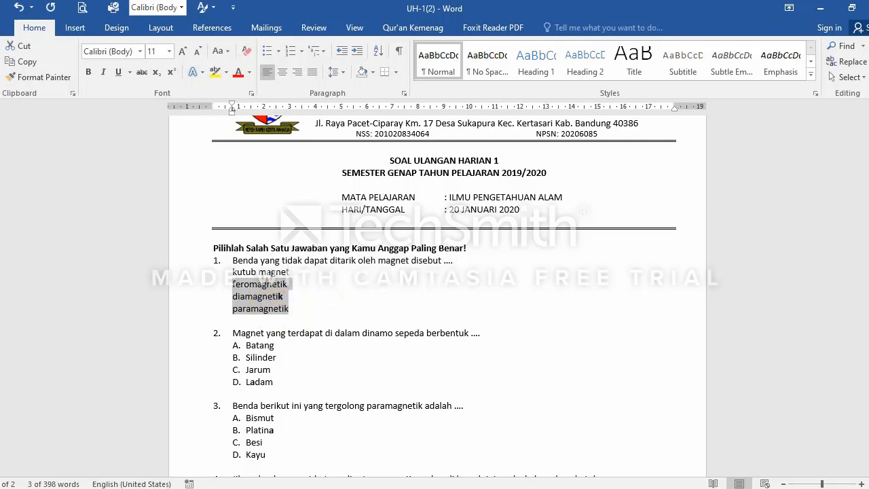
key("alt+Tab")
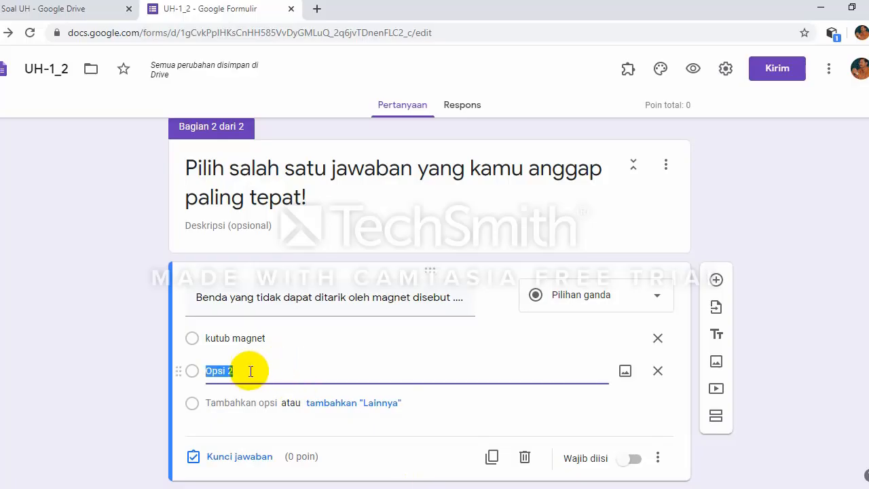
Step: Paste feromagnetik, diamagnetik and paramagnetik as the magnet question's options two to four
key("ctrl+v")
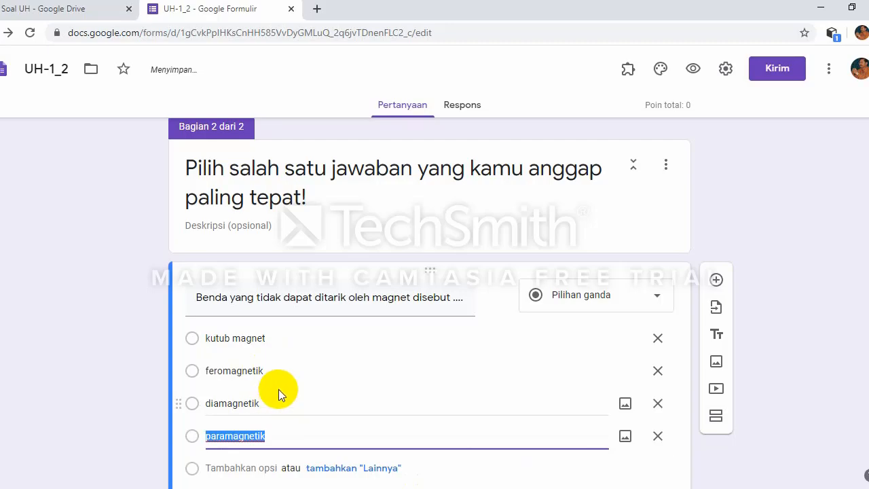
key("alt+Tab")
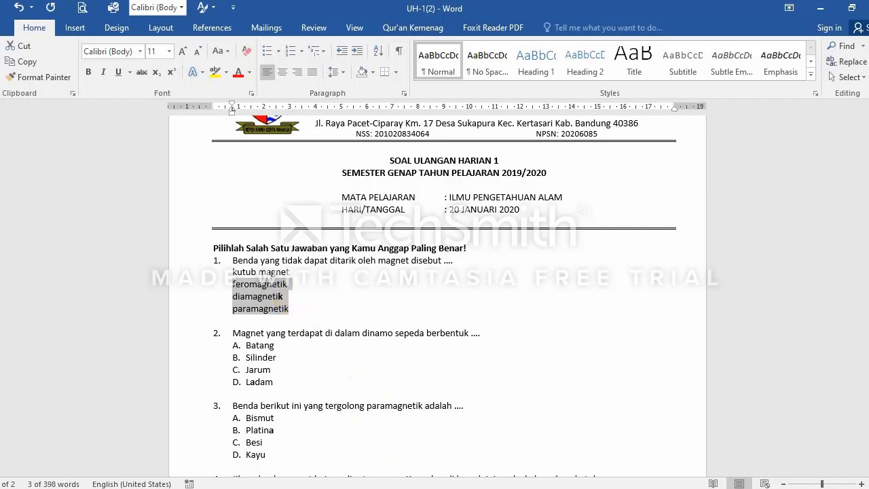
key("alt+Tab")
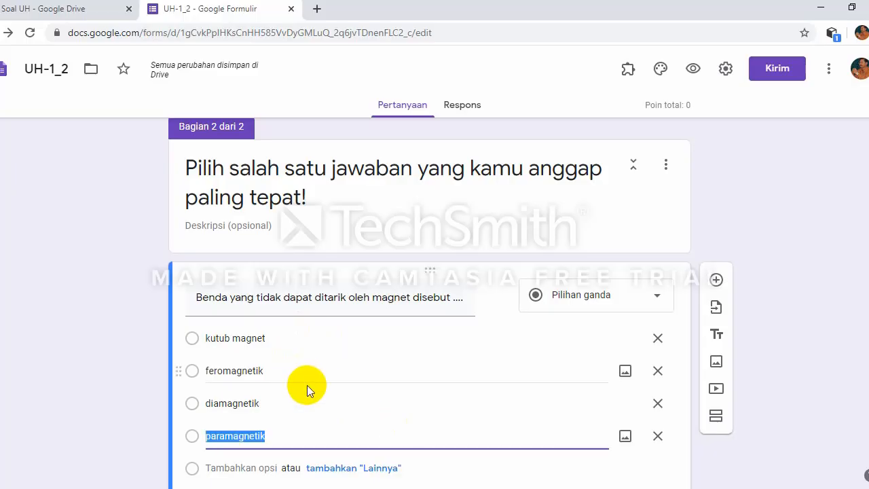
scroll(306, 385, "down", 2)
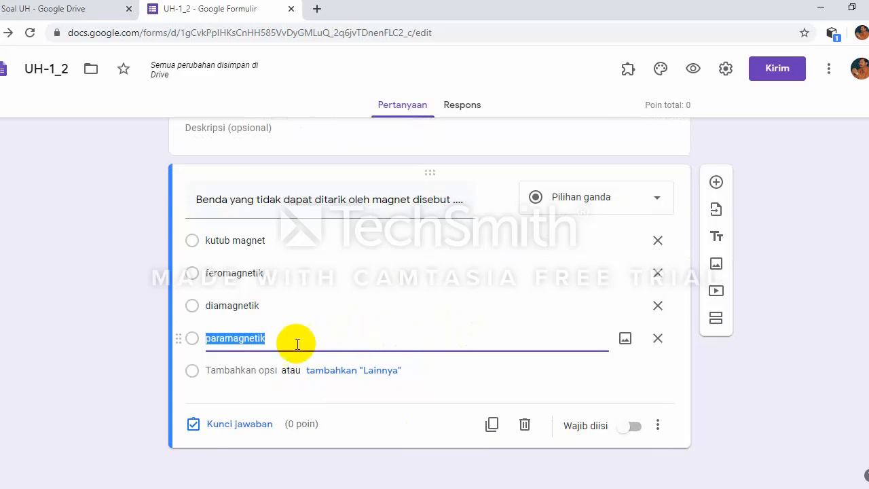
Step: Key diamagnetik as the 20-point correct answer and make the magnet question required
left_click(228, 426)
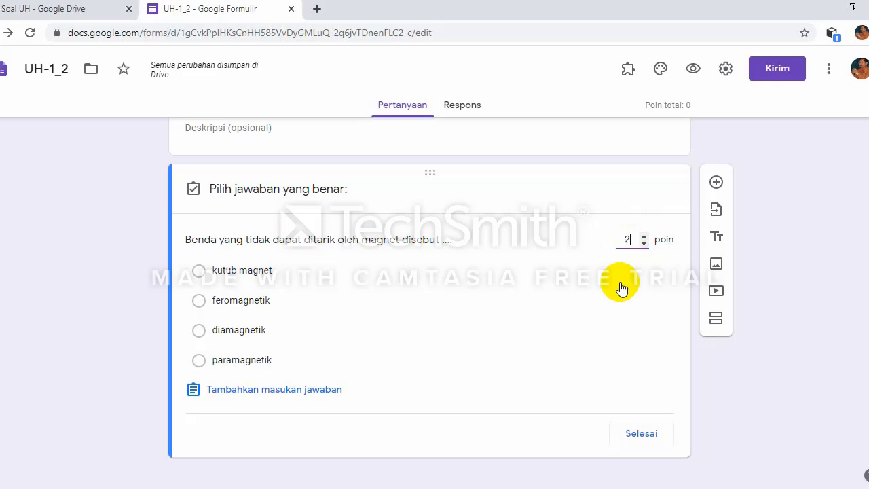
type("0")
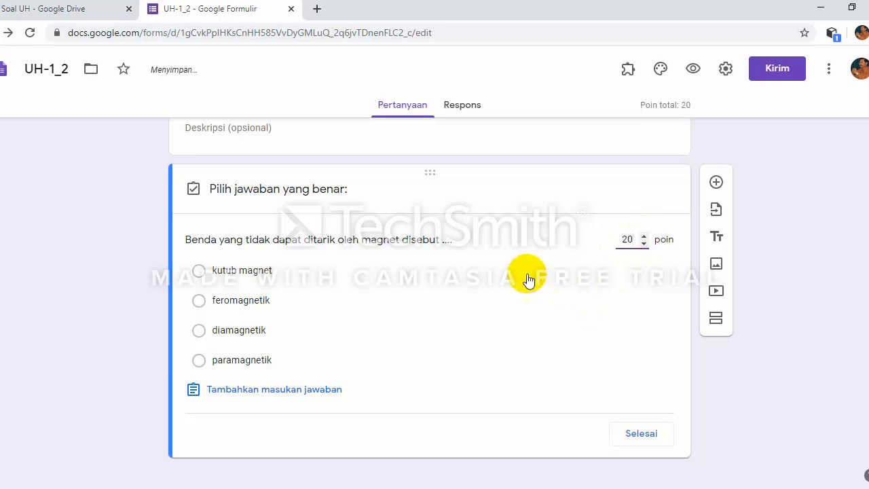
left_click(199, 331)
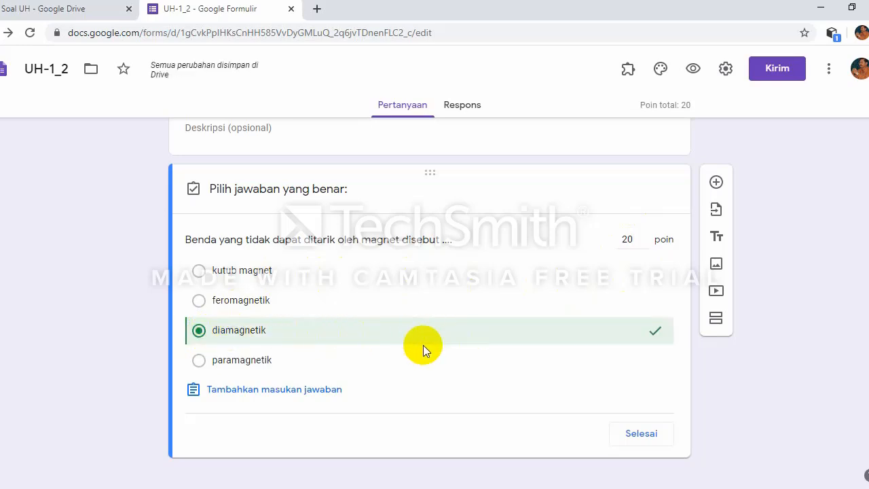
left_click(635, 435)
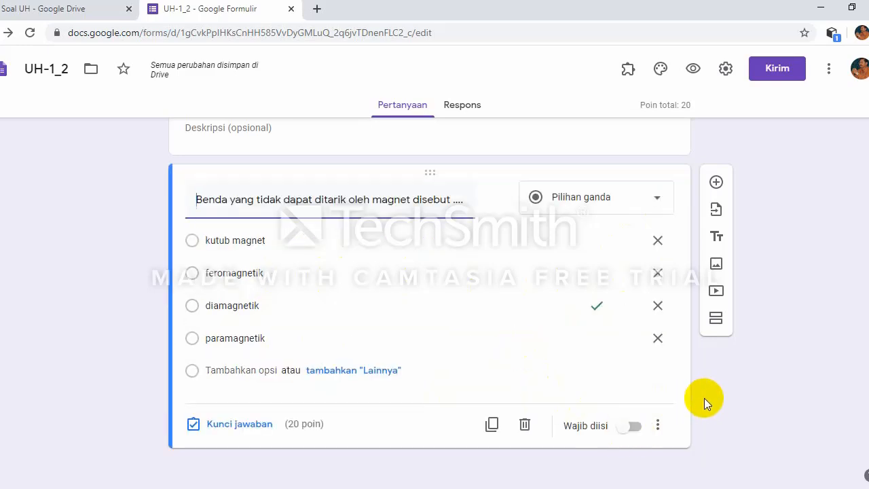
left_click(635, 427)
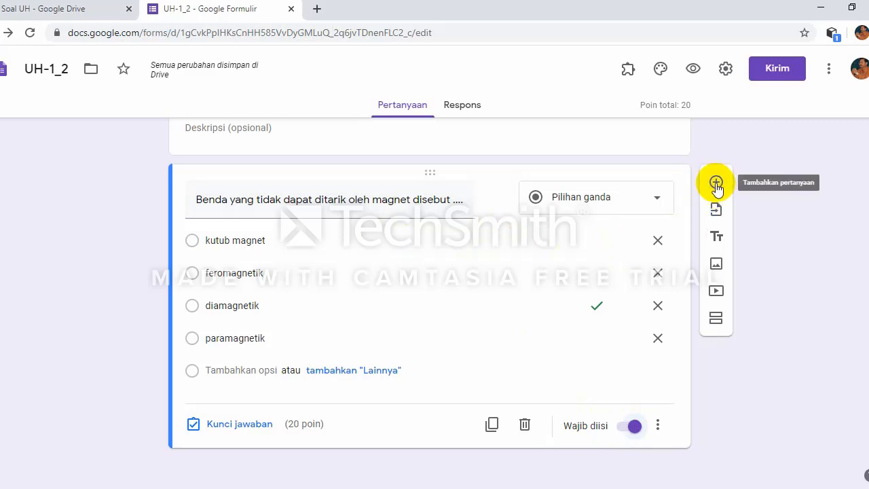
Step: Add question 2 reading 'Magnet yang terdapat di dalam dinamo sepeda berbentuk ....', copied from Word
left_click(716, 185)
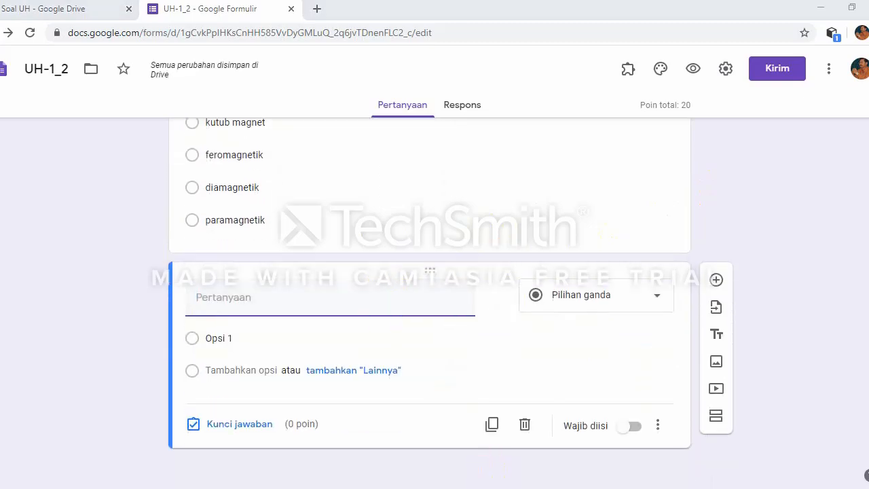
key("alt+Tab")
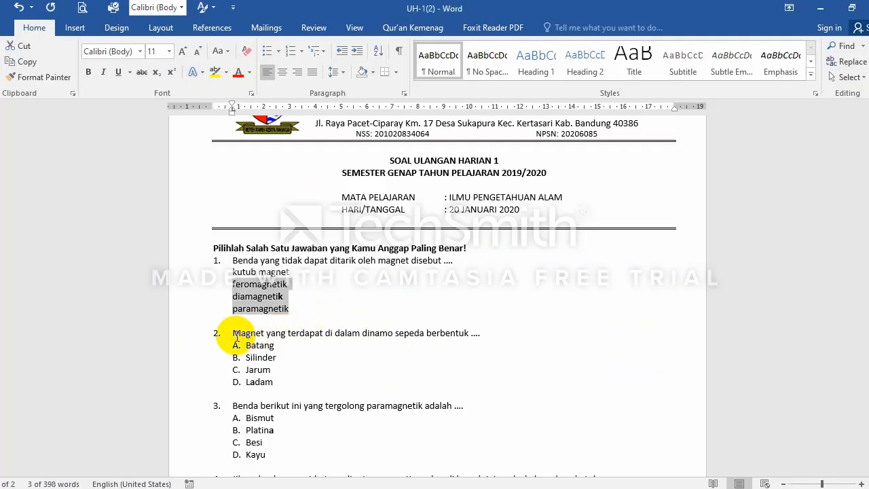
left_click_drag(237, 335, 478, 333)
key("ctrl+c")
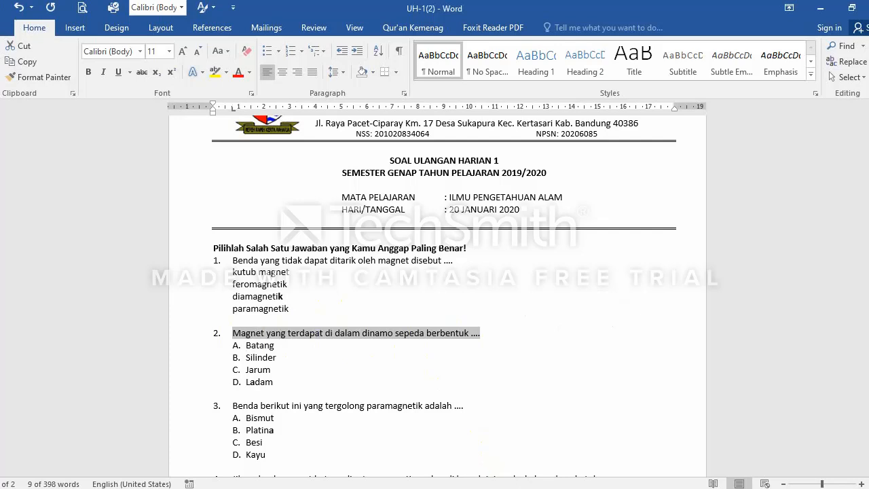
left_click(484, 486)
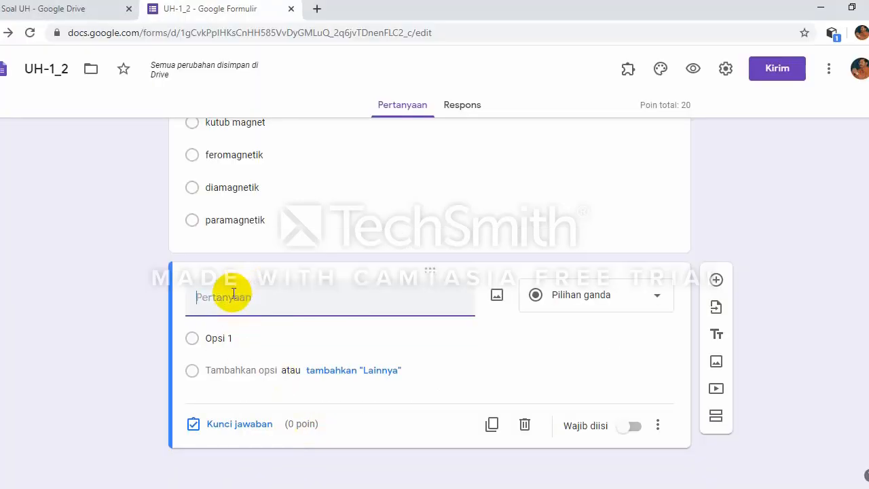
key("ctrl+v")
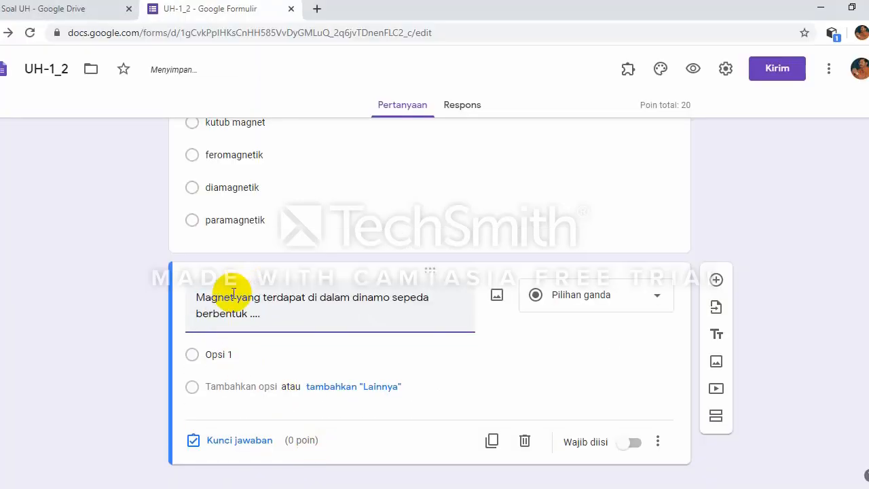
left_click(245, 354)
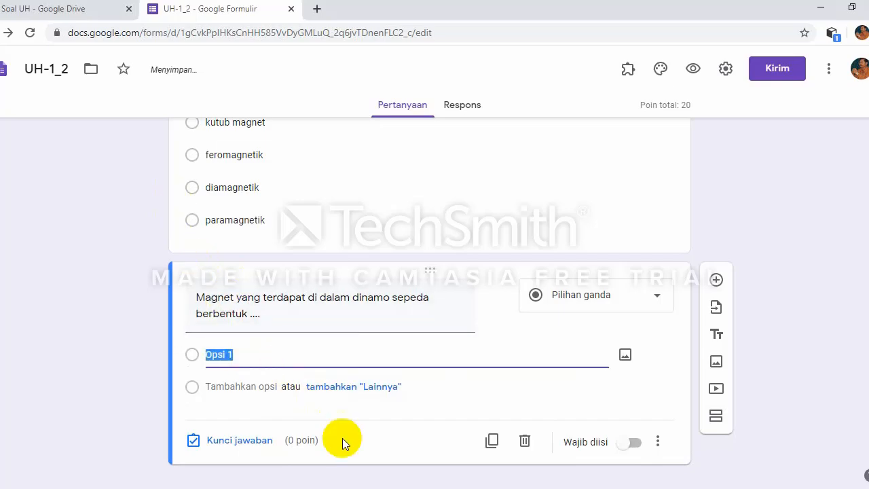
key("alt+Tab")
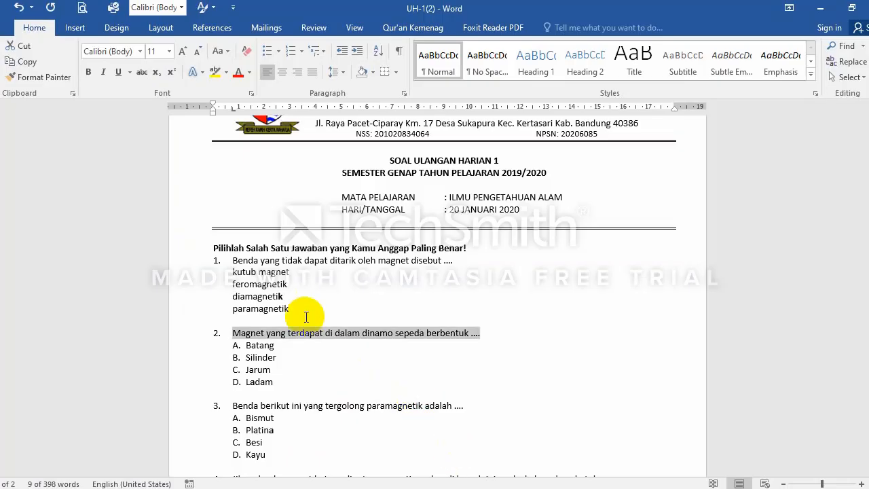
Step: Remove the A–D numbering from Batang, Silinder, Jarum and Ladam in Word
left_click_drag(247, 348, 270, 382)
key("ctrl+c")
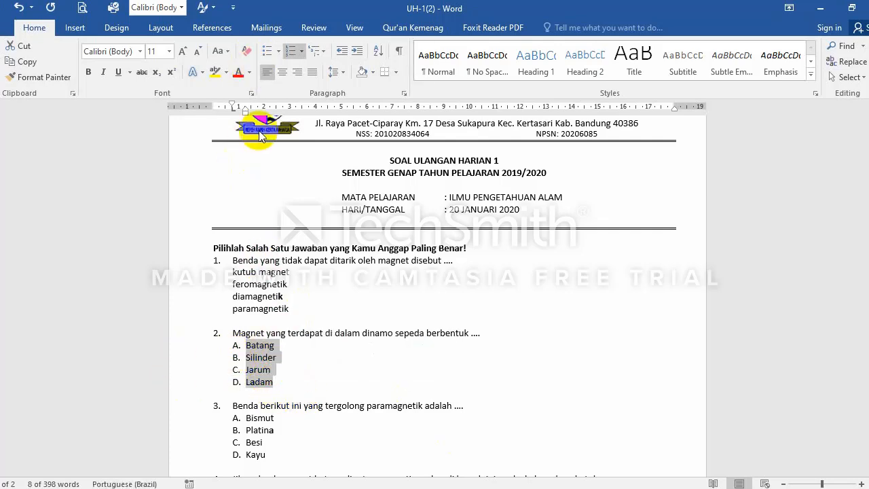
left_click(292, 51)
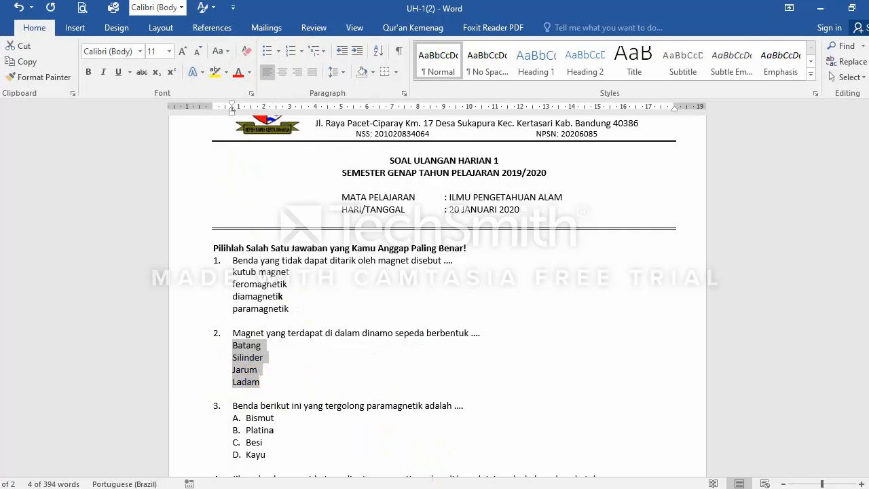
left_click(391, 487)
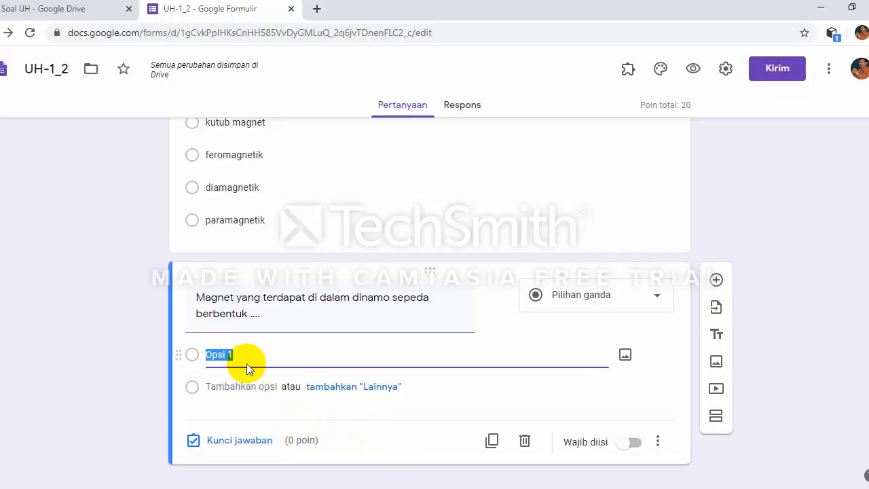
Step: Paste Batang, Silinder, Jarum and Ladam as question 2's answer options
key("ctrl+v")
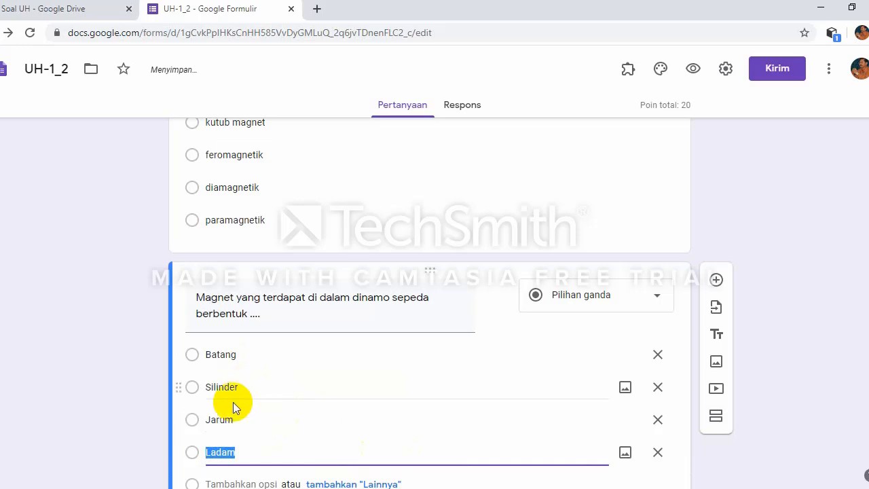
scroll(234, 401, "down", 1)
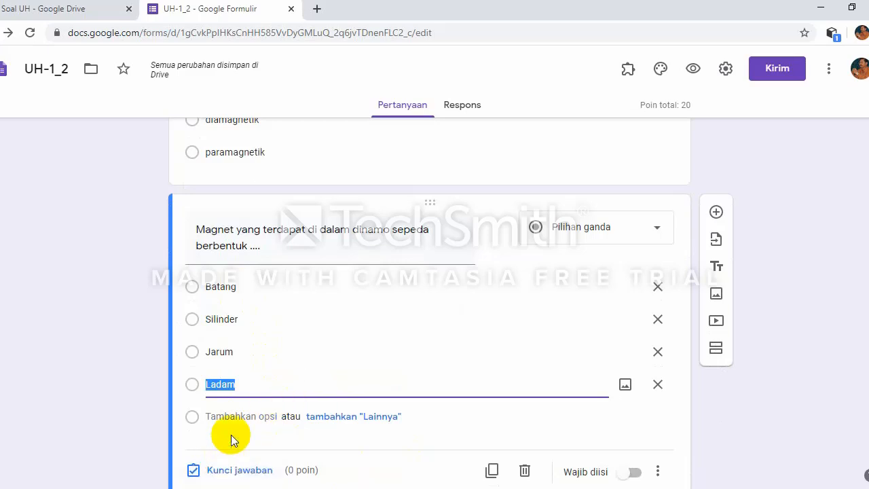
Step: Key Ladam as question 2's 20-point correct answer and make the question required
left_click(233, 471)
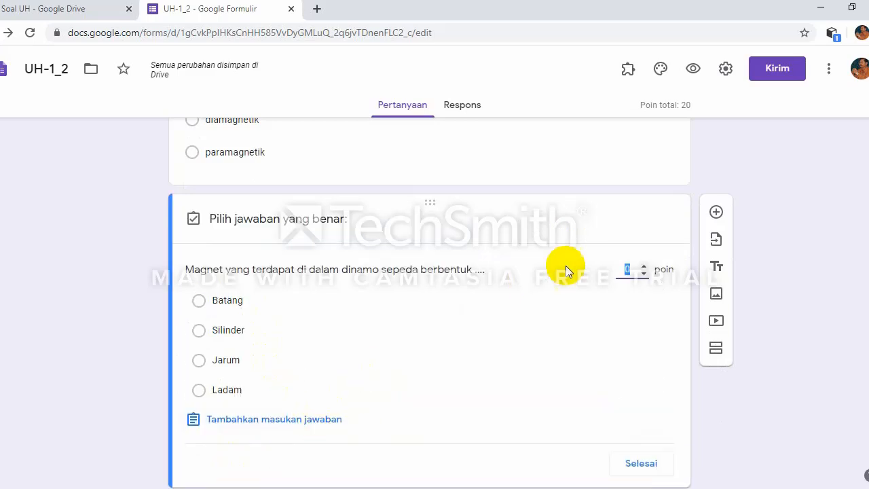
type("20")
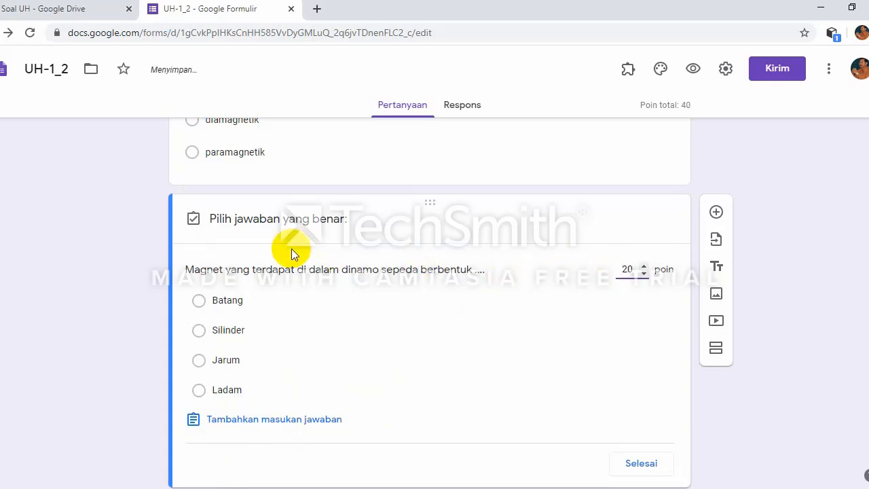
left_click(205, 392)
scroll(469, 393, "down", 1)
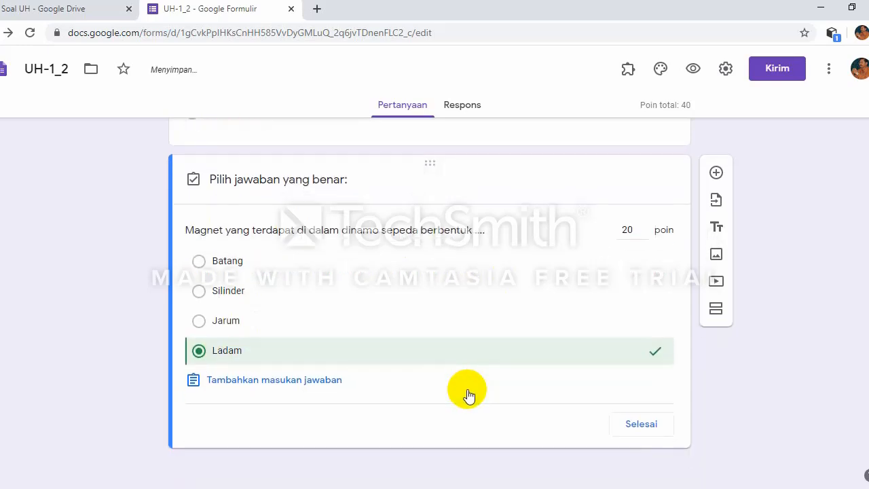
left_click(641, 424)
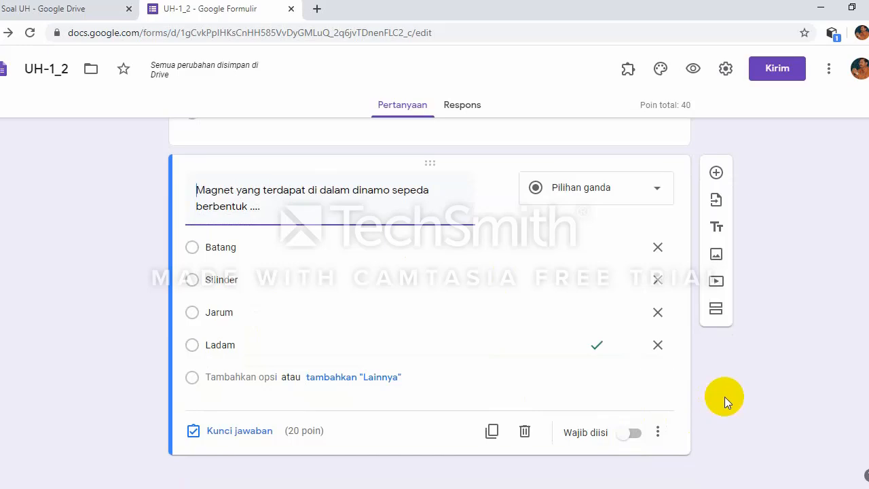
left_click(633, 433)
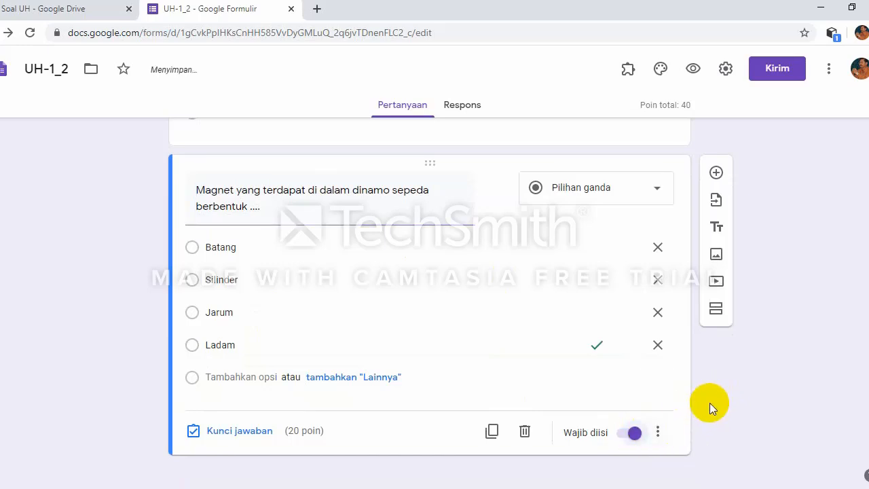
scroll(710, 402, "up", 3)
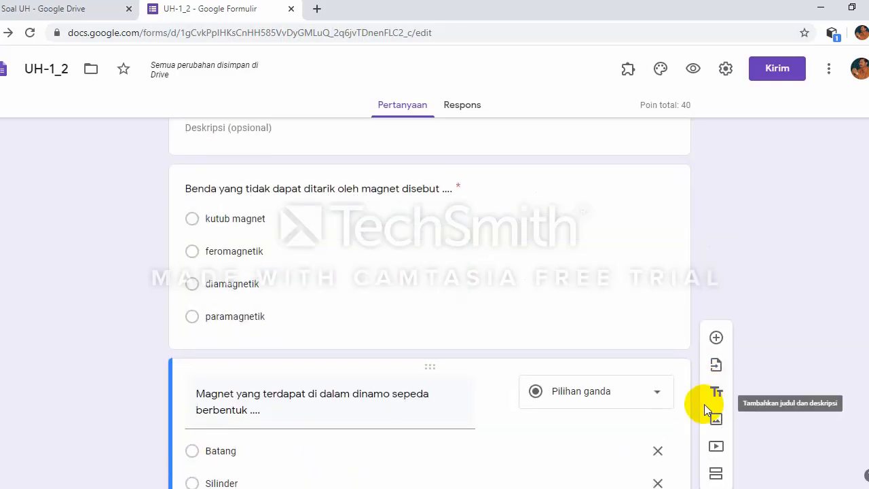
scroll(706, 407, "down", 3)
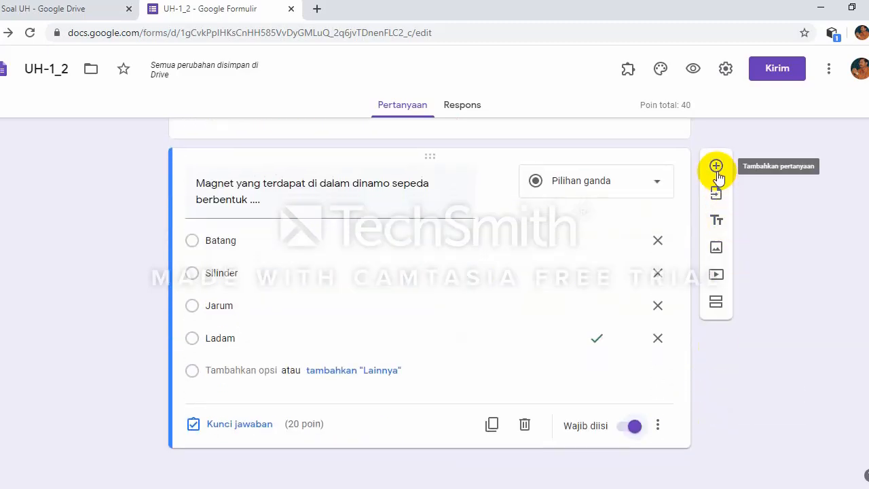
Step: Add question 3 reading 'Benda berikut ini yang tergolong paramagnetik adalah ....', copied from Word
left_click(716, 169)
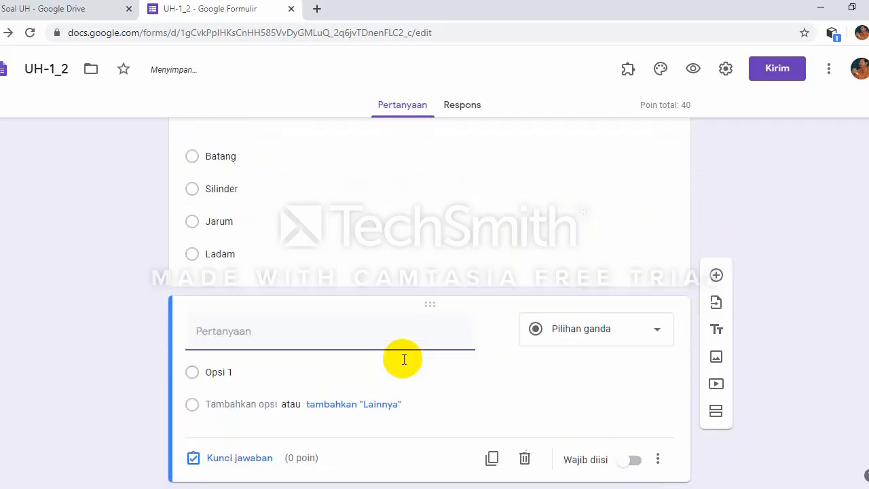
key("alt+Tab")
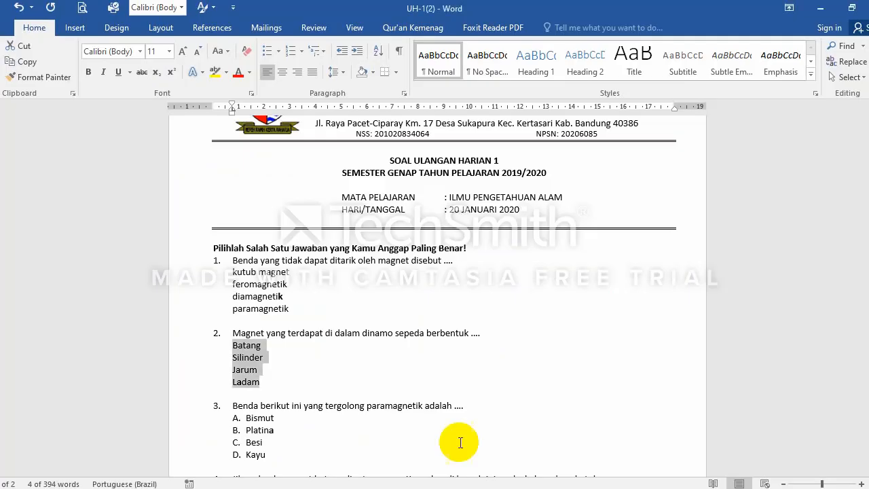
scroll(350, 388, "down", 2)
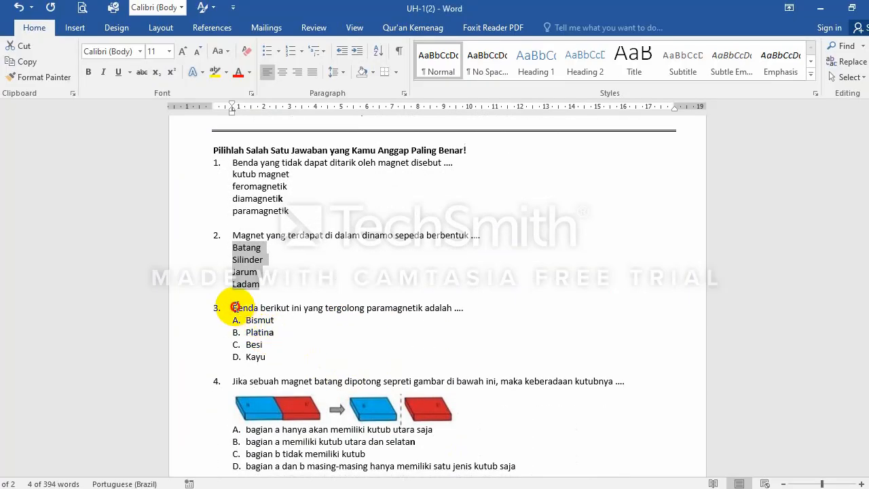
left_click_drag(234, 306, 463, 311)
key("ctrl+c")
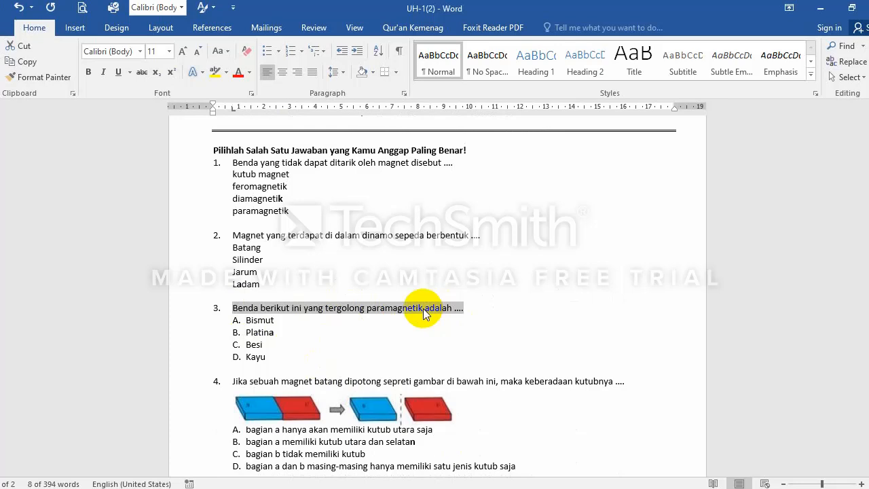
left_click(453, 487)
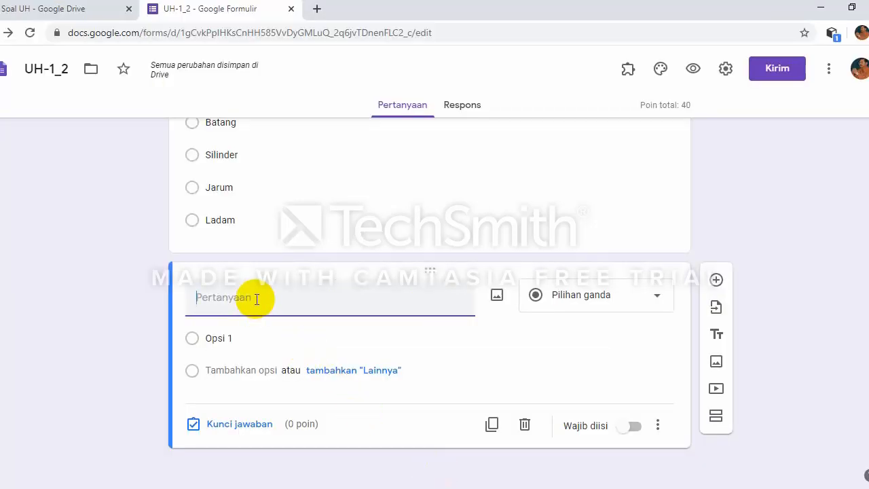
key("ctrl+v")
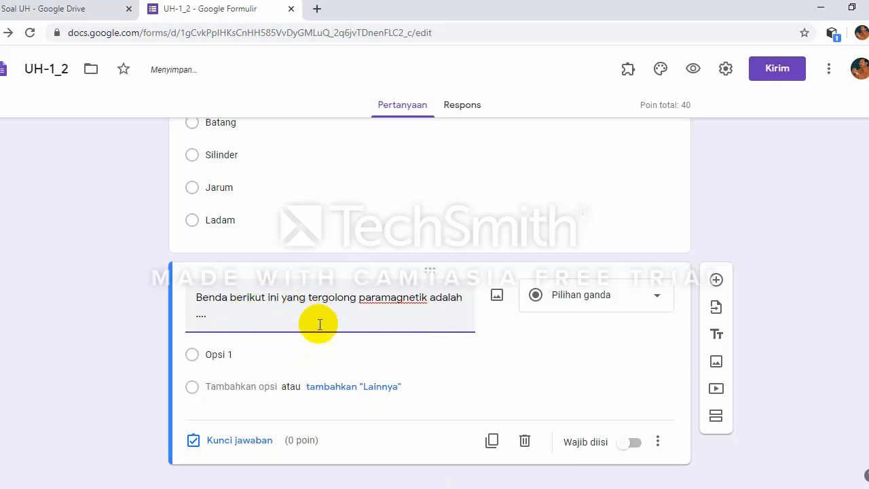
left_click(369, 354)
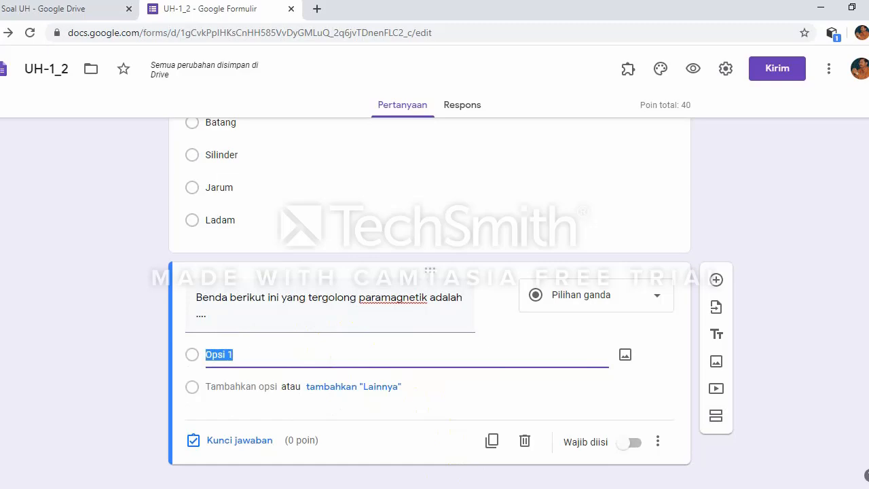
Step: Remove the A–D numbering from Bismut, Platina, Besi and Kayu in Word
left_click(422, 415)
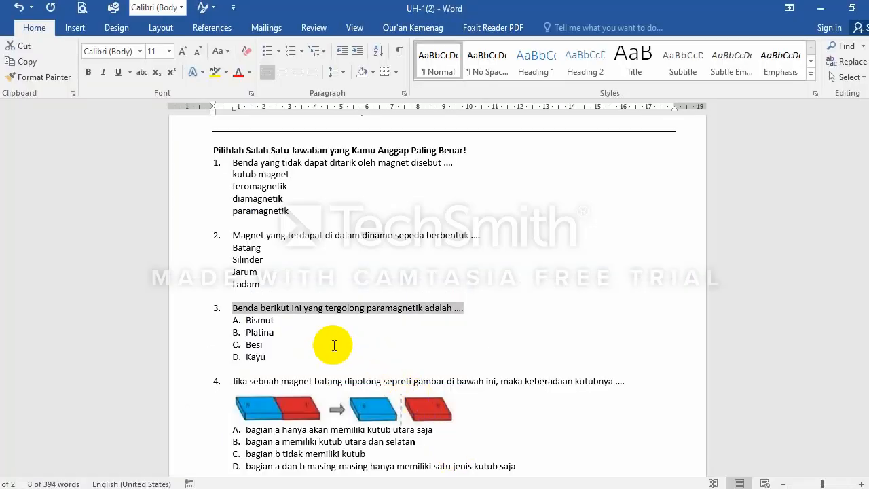
left_click_drag(245, 322, 265, 358)
key("ctrl+c")
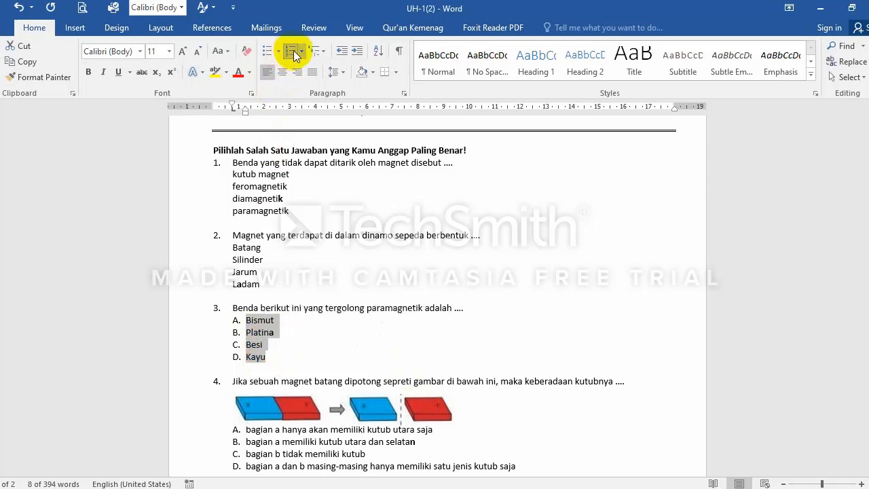
left_click(287, 50)
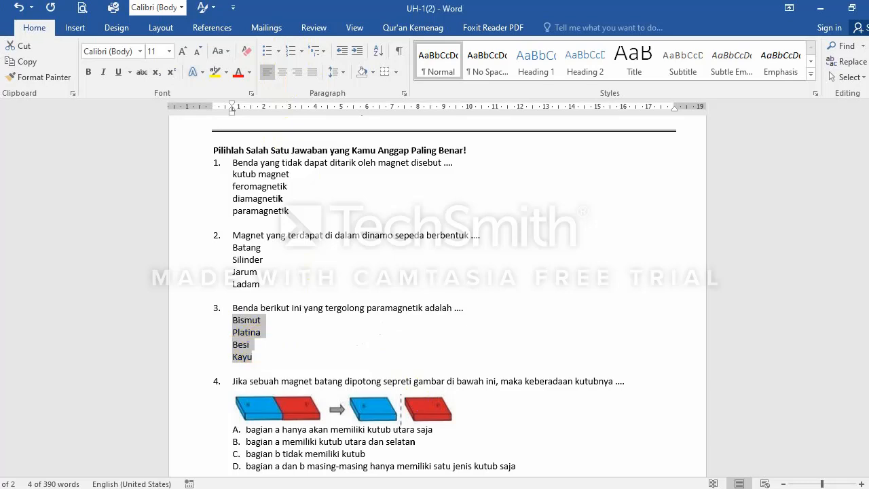
key("alt+Tab")
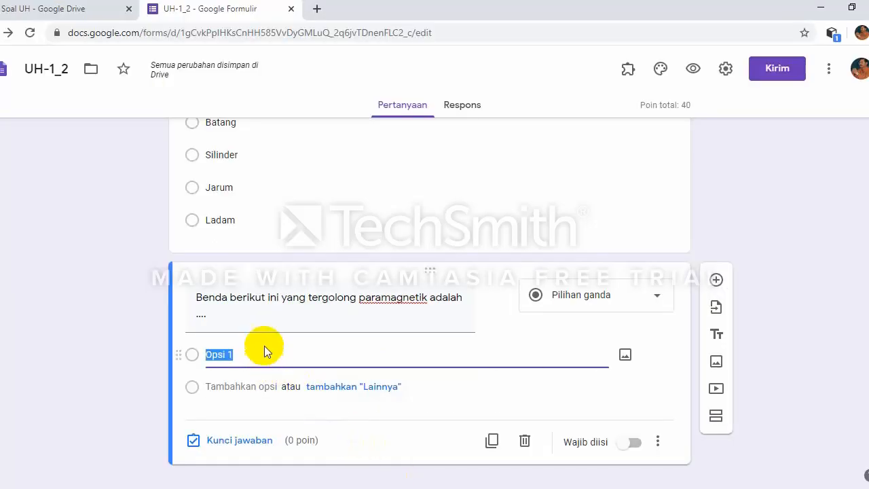
Step: Paste Bismut, Platina, Besi and Kayu as options and key Platina correct for 20 points
key("ctrl+v")
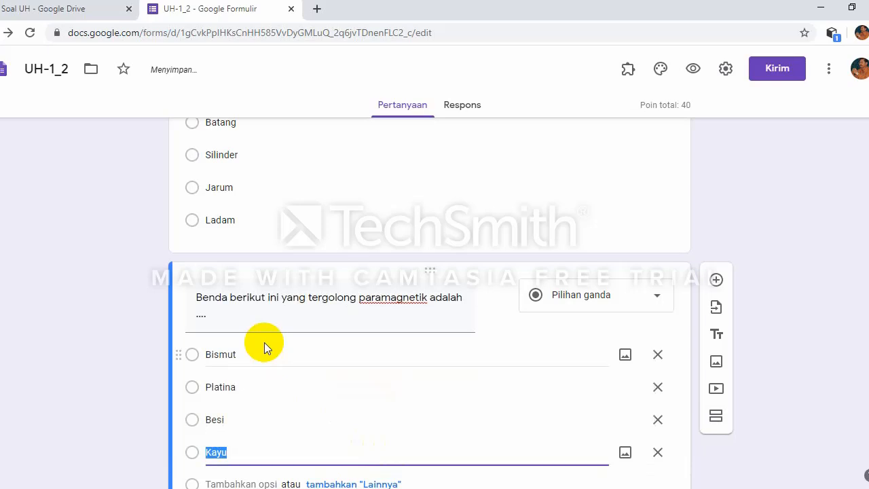
scroll(270, 391, "down", 2)
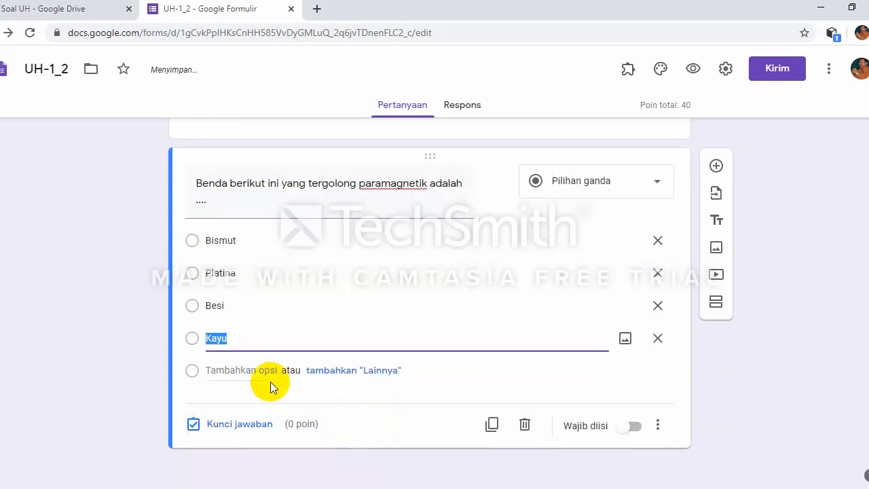
left_click(229, 425)
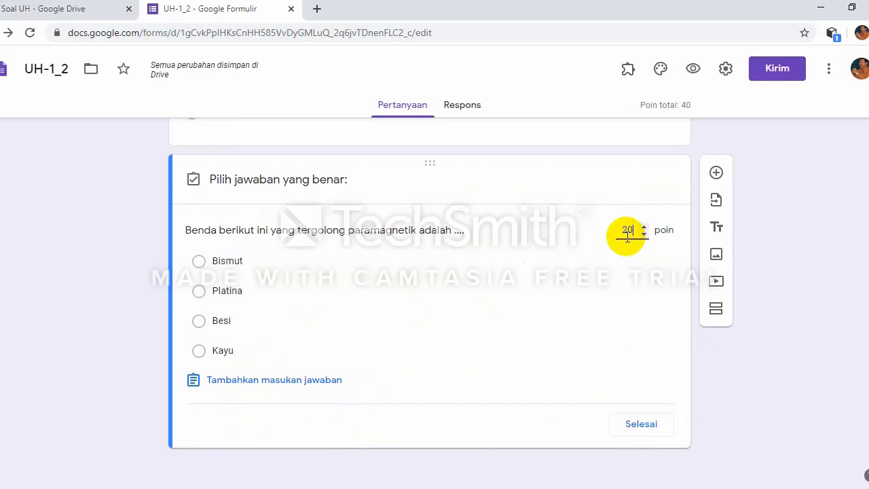
left_click(207, 291)
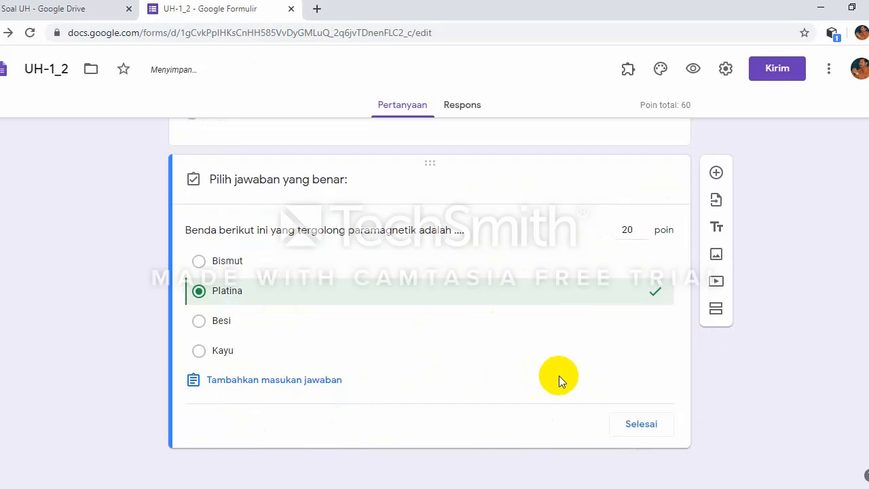
left_click(640, 425)
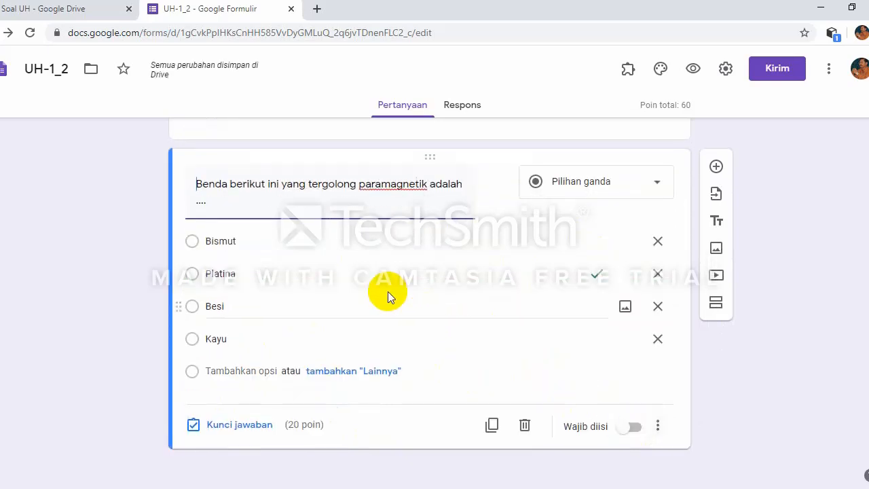
scroll(388, 291, "up", 5)
scroll(390, 291, "down", 3)
scroll(390, 291, "up", 4)
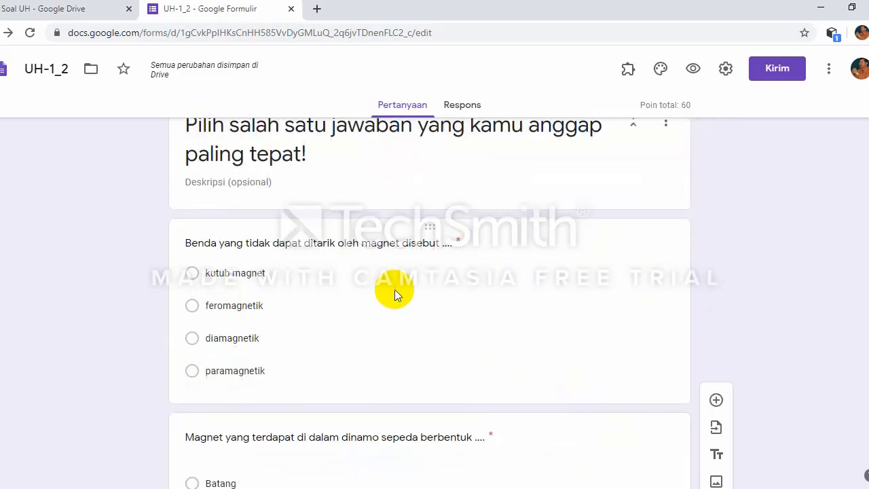
scroll(395, 289, "down", 7)
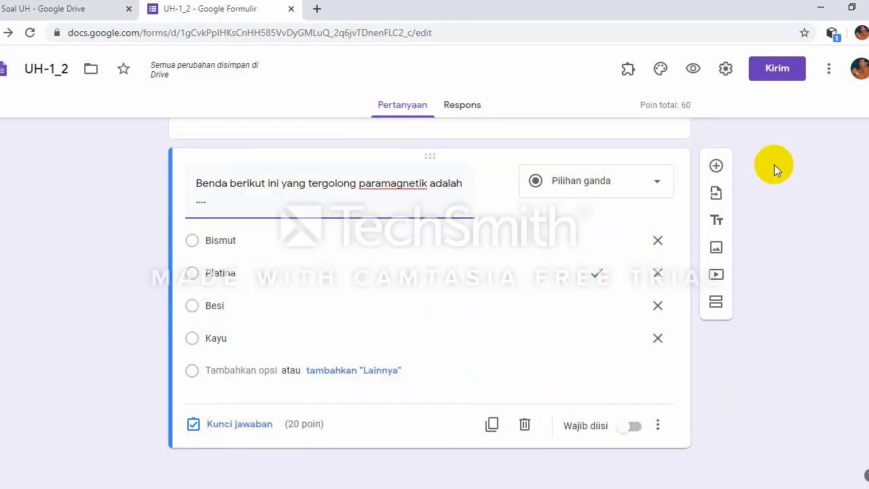
Step: Add question 4, pasting Word's question text about the cut bar magnet's poles
left_click(715, 165)
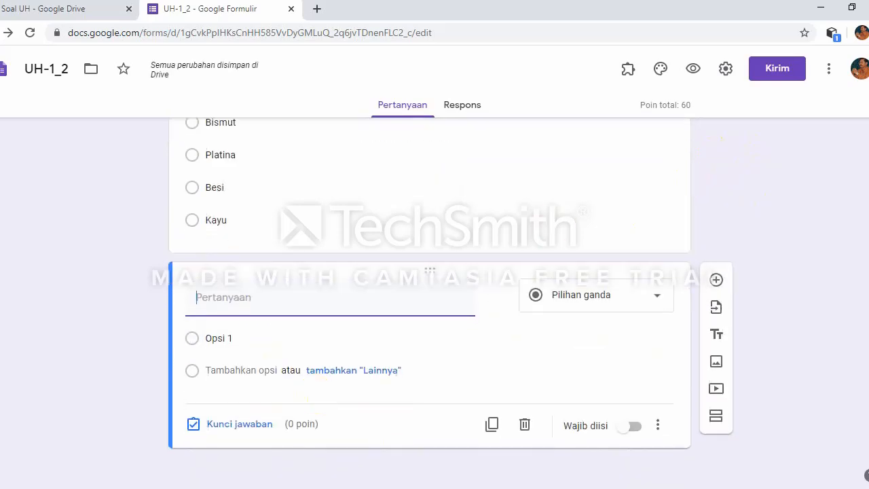
key("alt+Tab")
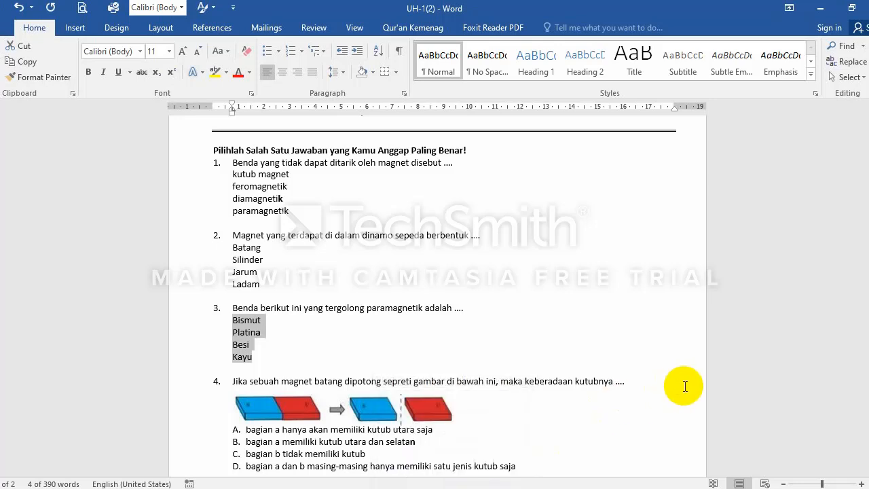
scroll(684, 386, "down", 3)
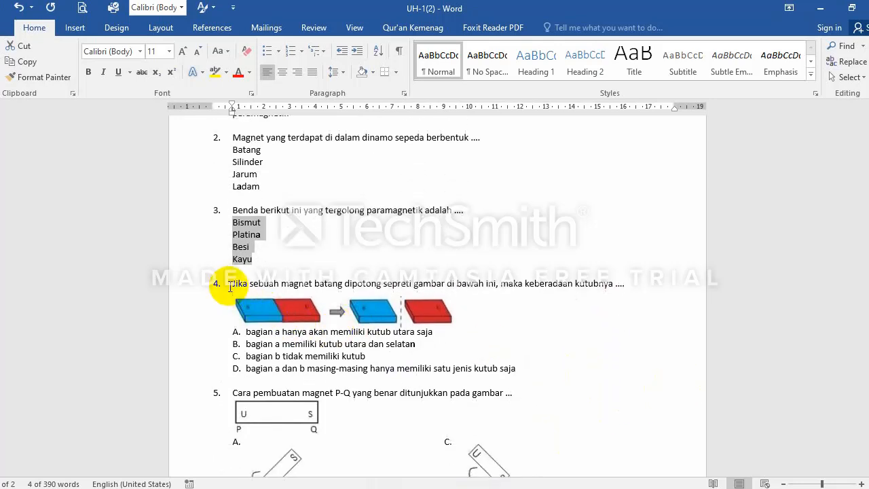
left_click_drag(233, 282, 619, 286)
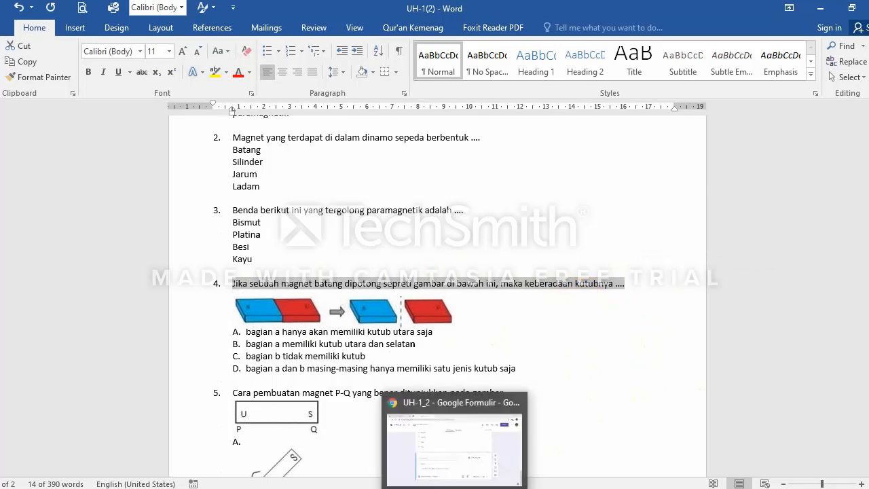
left_click(562, 441)
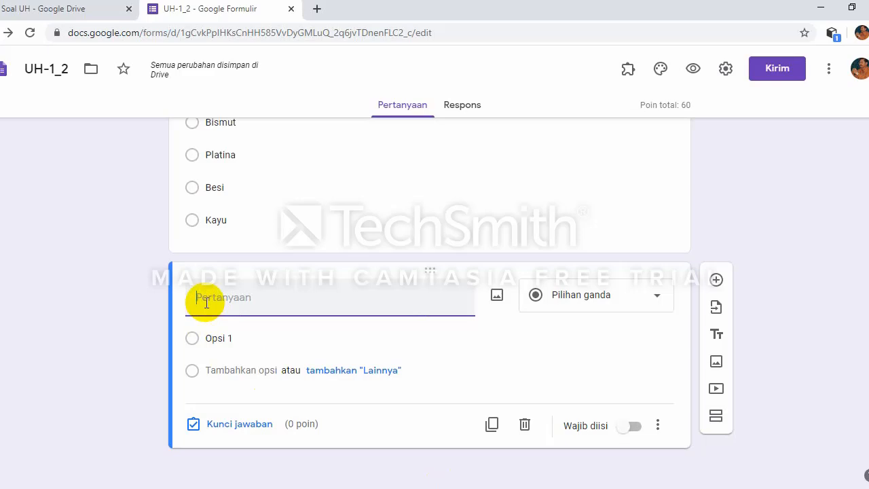
type("Jika sebuah magnet batang dipotong sepreti gambar di bawah ini, maka keberadaan kutubnya ....")
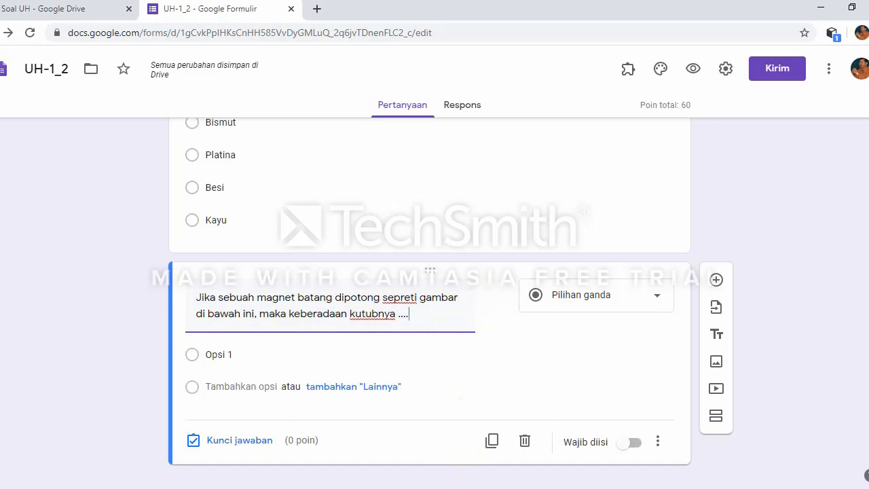
key("alt+Tab")
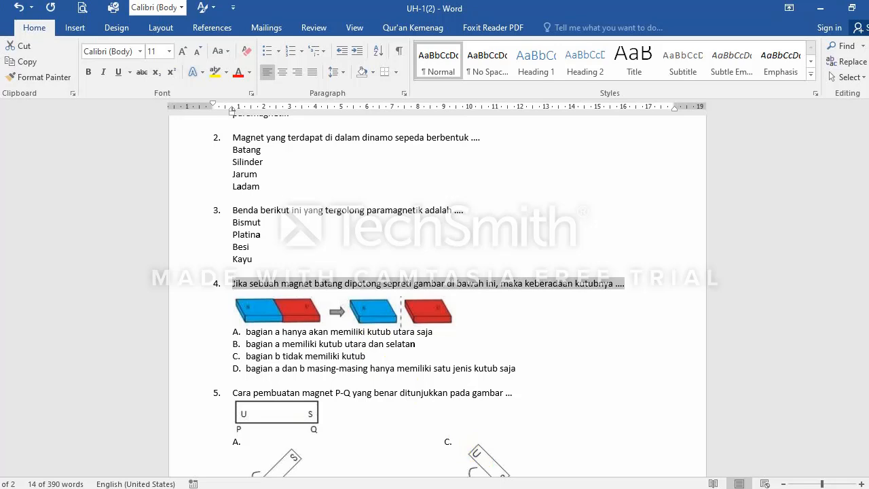
left_click(456, 441)
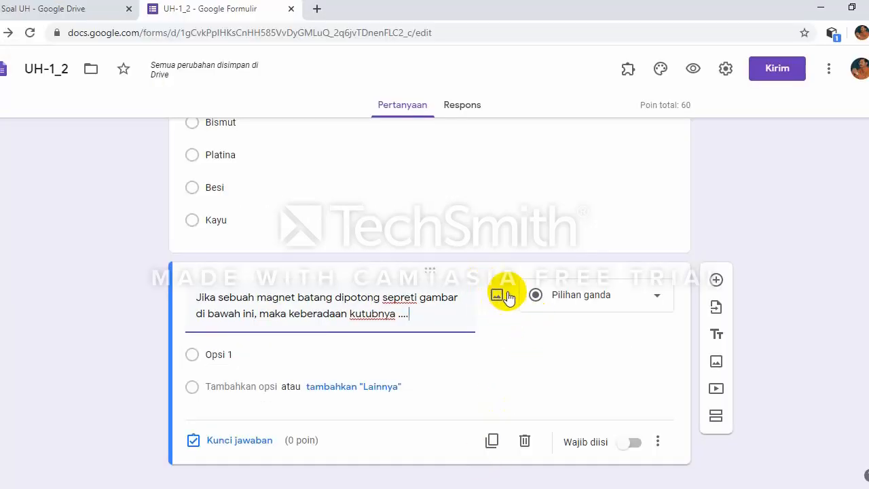
Step: Start adding an image to question 4, then return to the Word quiz at question 4's magnet picture
left_click(499, 295)
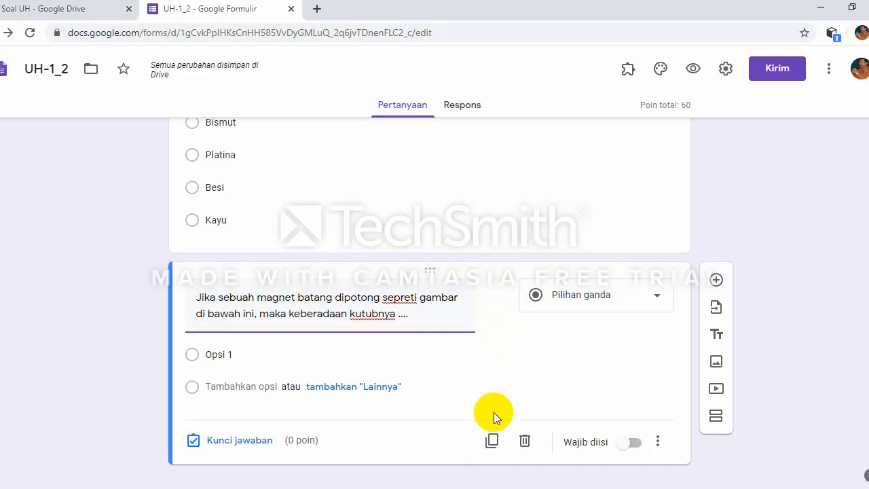
mouse_move(487, 488)
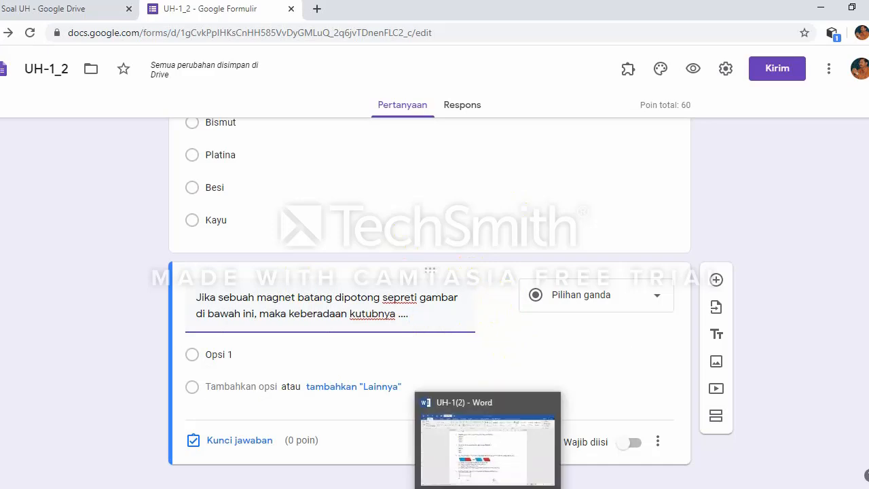
left_click(456, 456)
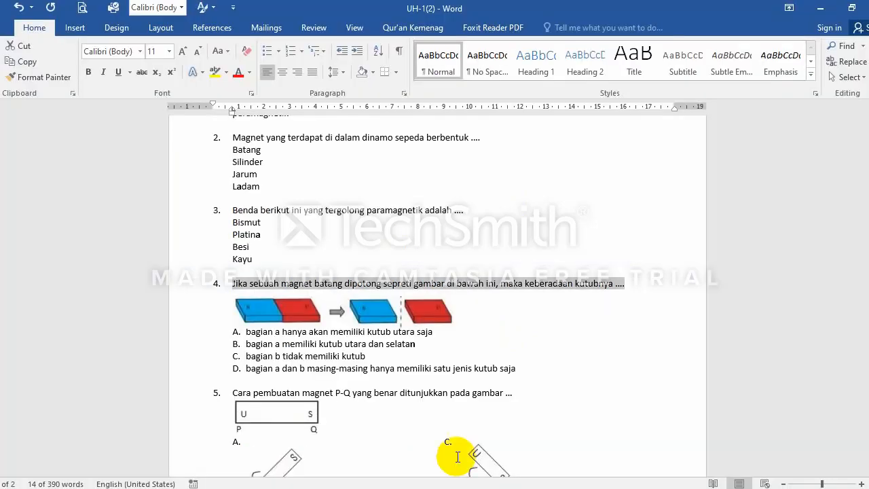
left_click(528, 322)
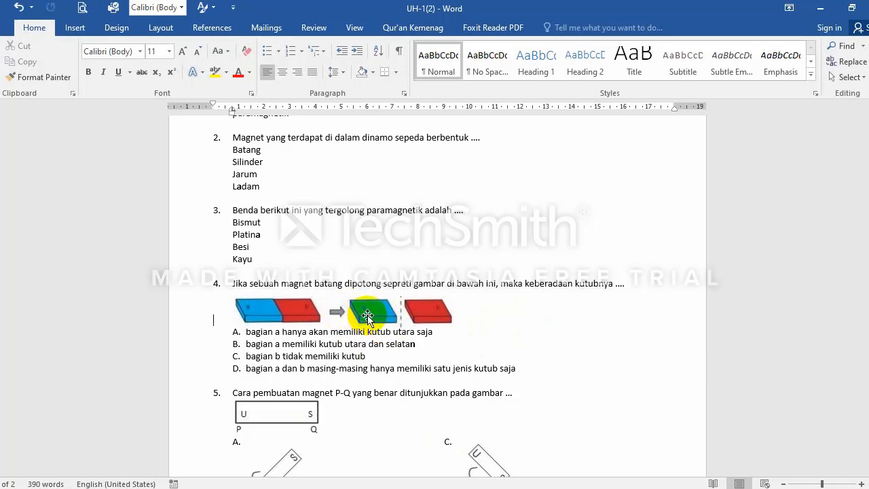
Step: Save the magnet picture as a picture, browsing to the D:\KUMPULAN SOAL UH folder
right_click(367, 316)
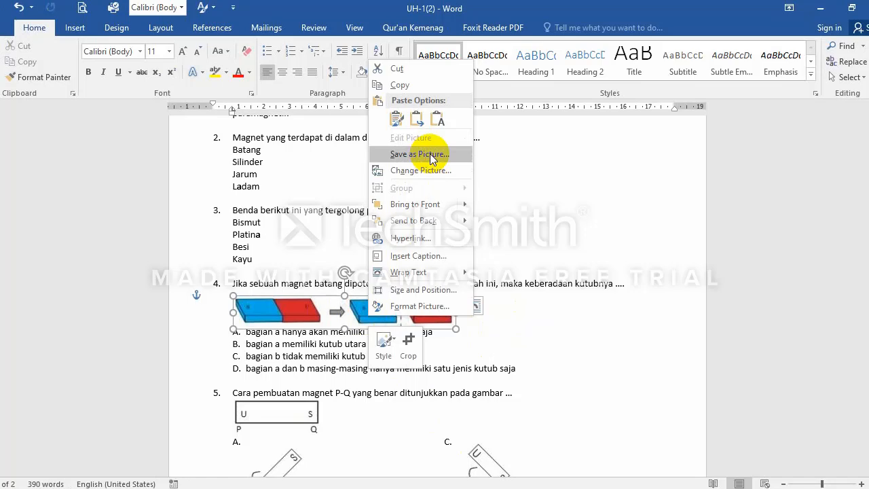
left_click(430, 154)
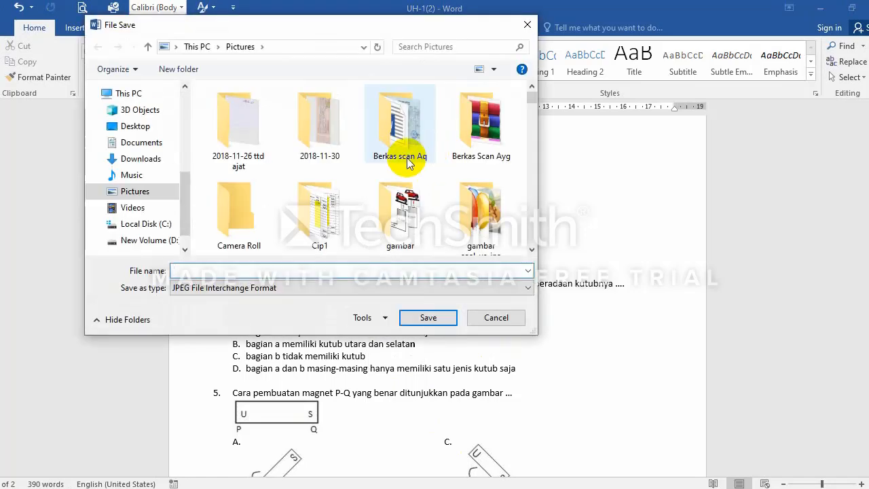
left_click(162, 243)
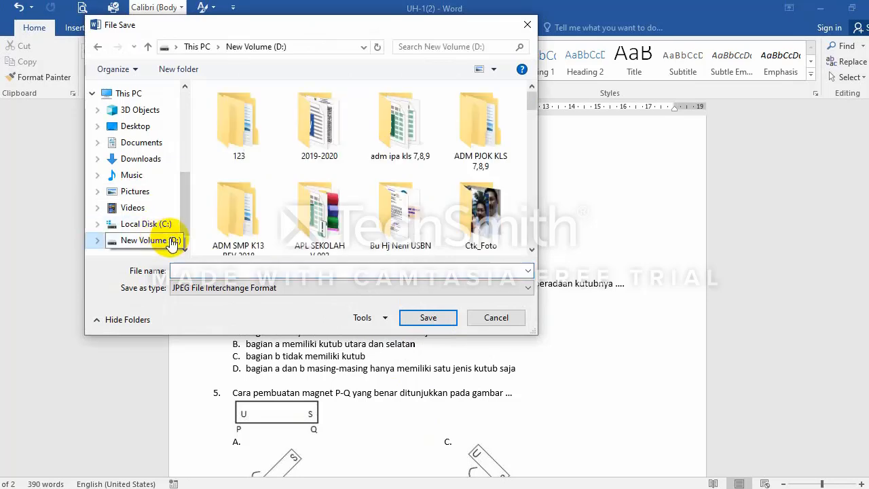
scroll(276, 233, "down", 1)
scroll(276, 233, "down", 3)
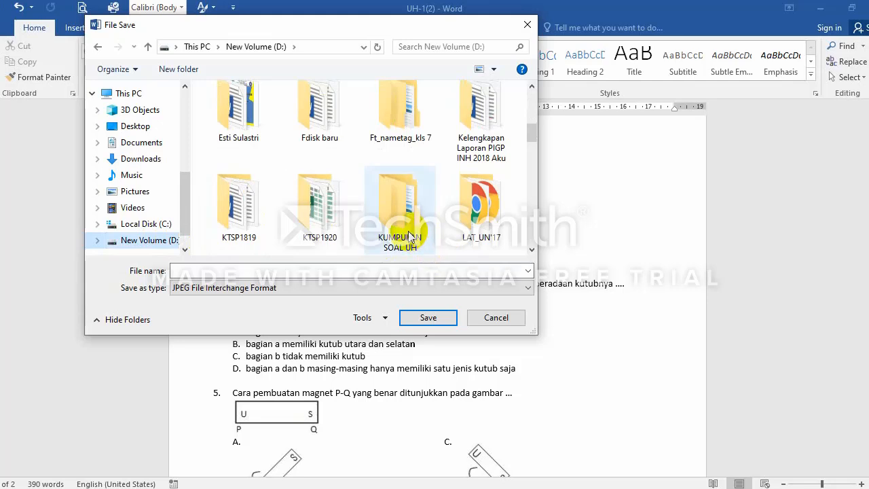
left_click(406, 236)
double_click(406, 236)
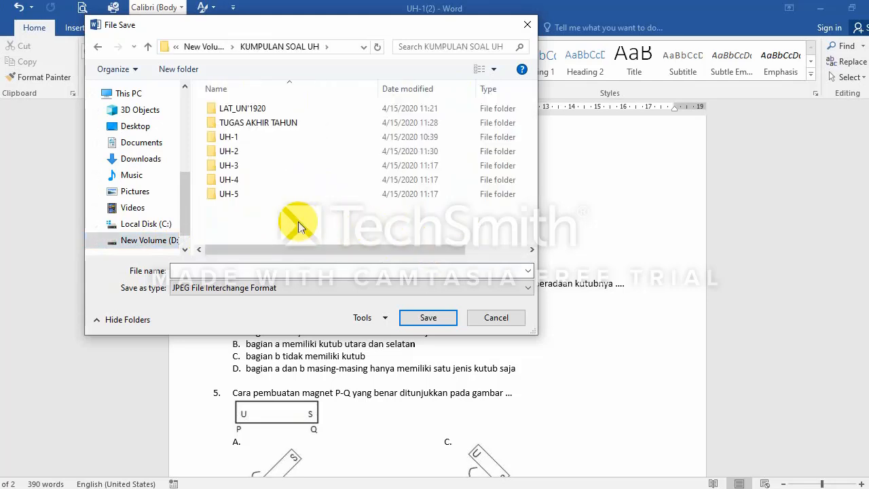
Step: Name the image file 'Gambar No.4', keep the JPEG format, and save it
left_click(282, 265)
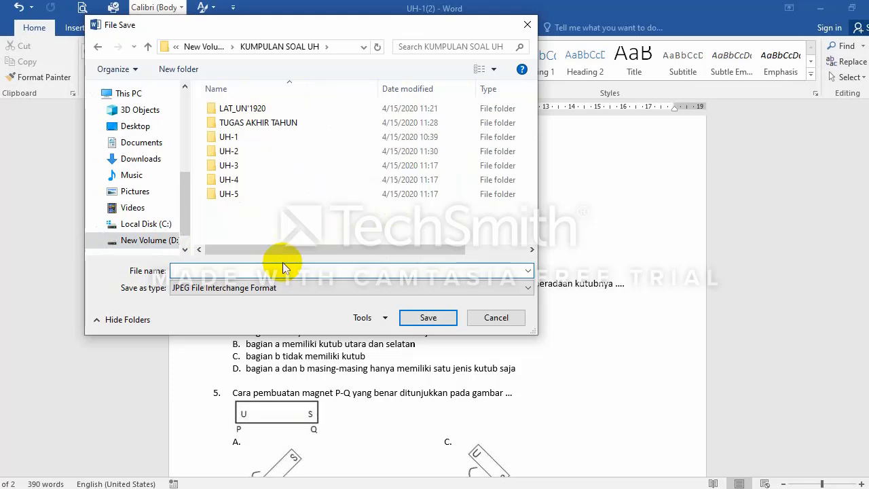
type("Gambar No.4")
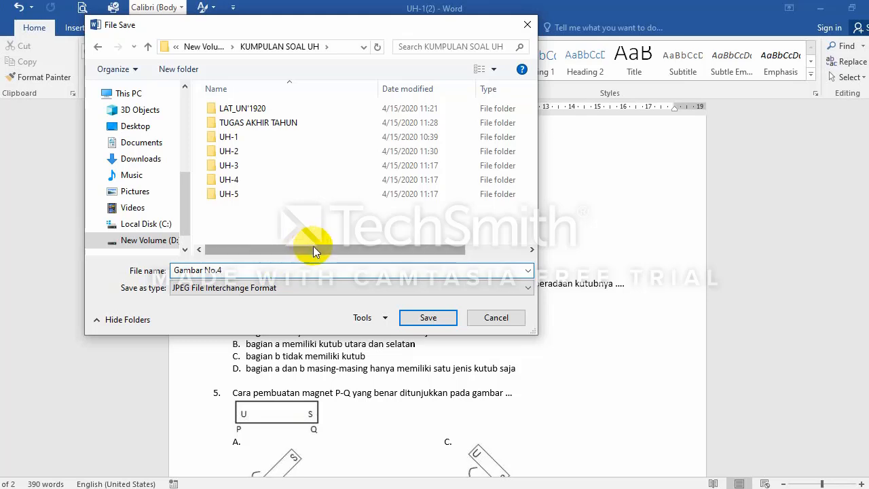
left_click(314, 293)
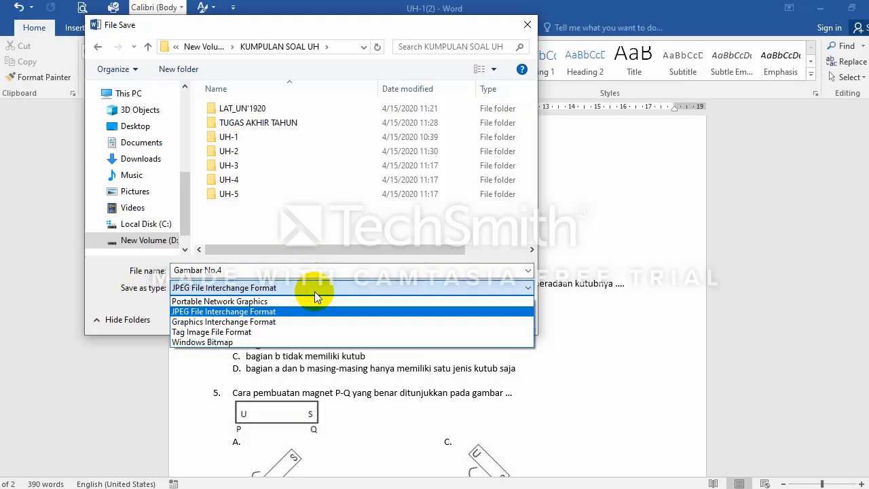
left_click(283, 312)
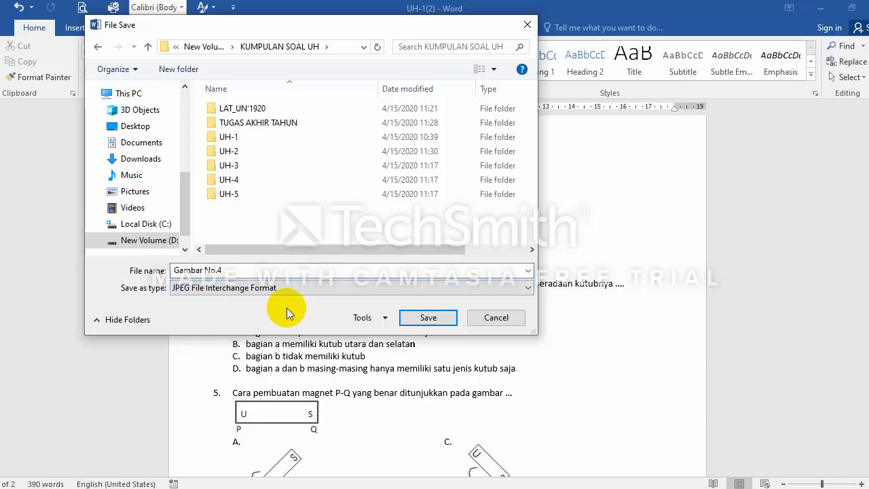
left_click(417, 322)
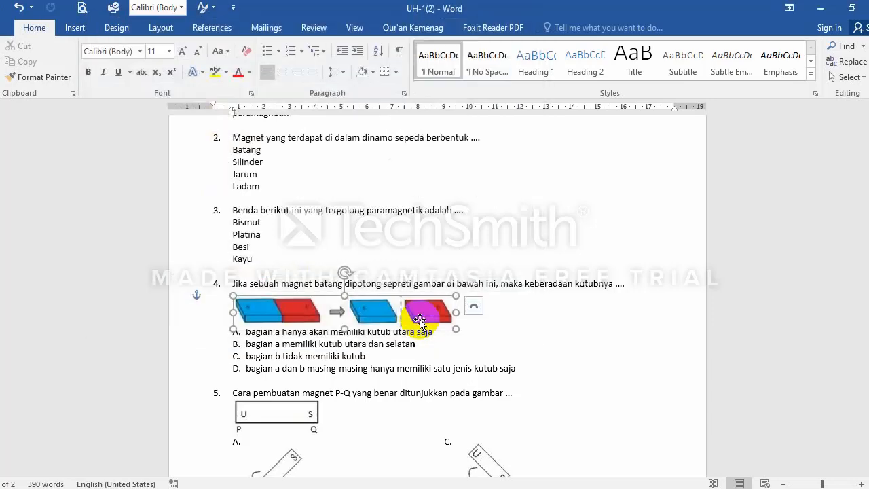
left_click(524, 350)
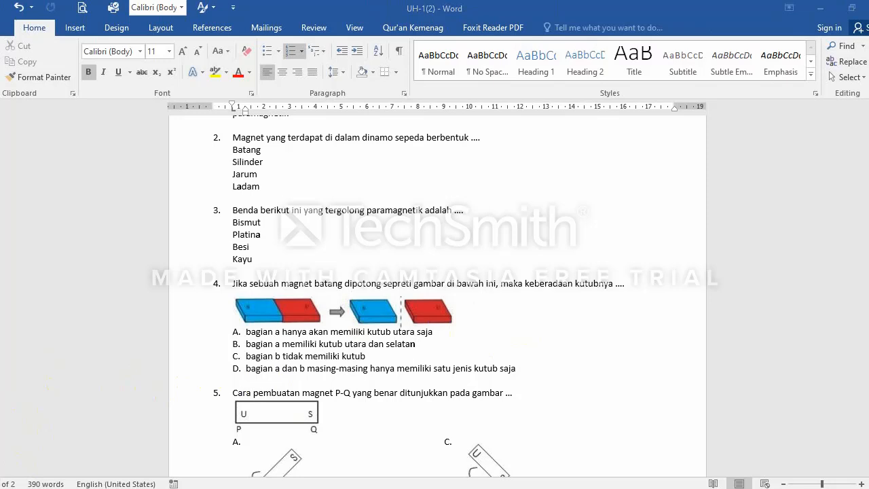
Step: Launch Snipping Tool by searching 'sin' in the Start menu
key("super")
type("si")
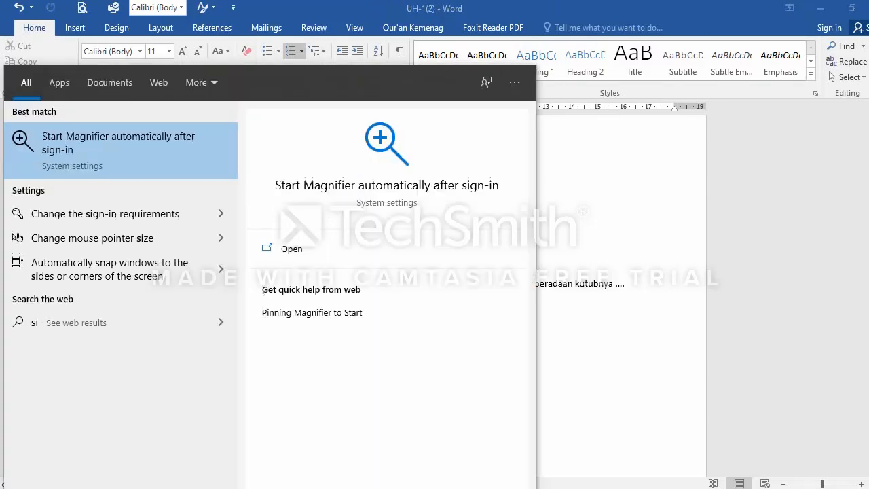
type("n")
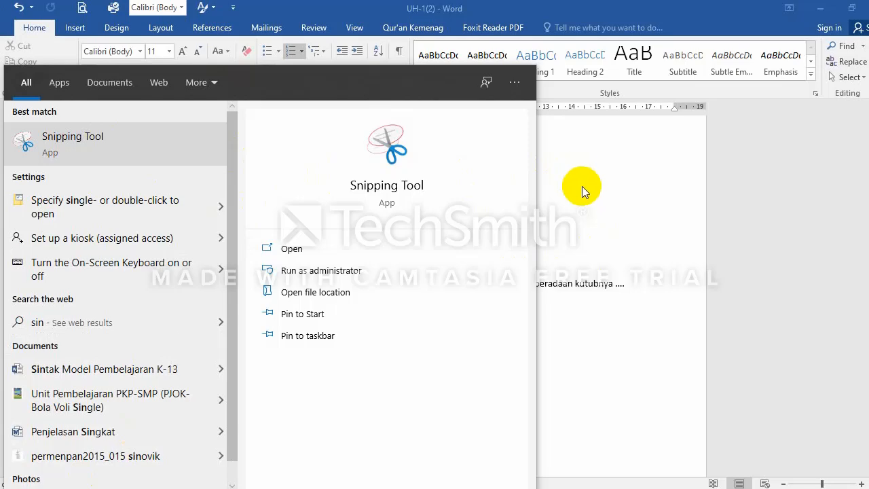
left_click(410, 172)
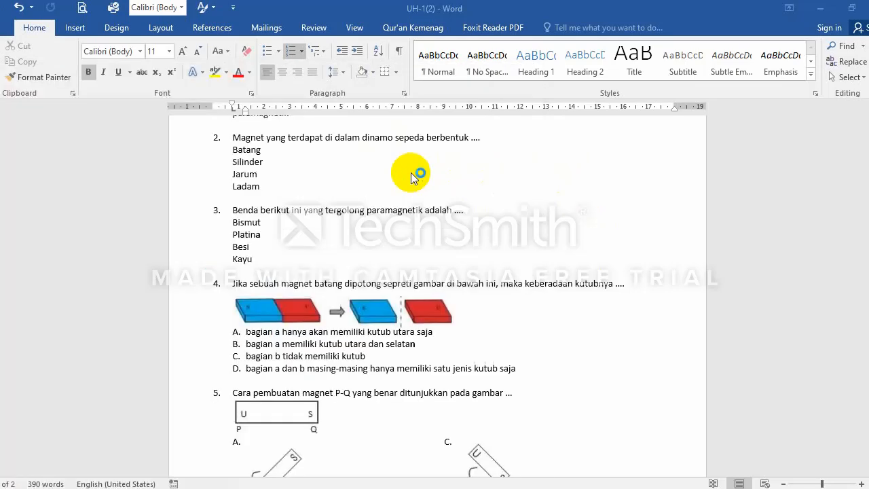
Step: Snip a rectangle around question 4's cut bar-magnet picture in the Word document
left_click_drag(607, 252, 667, 132)
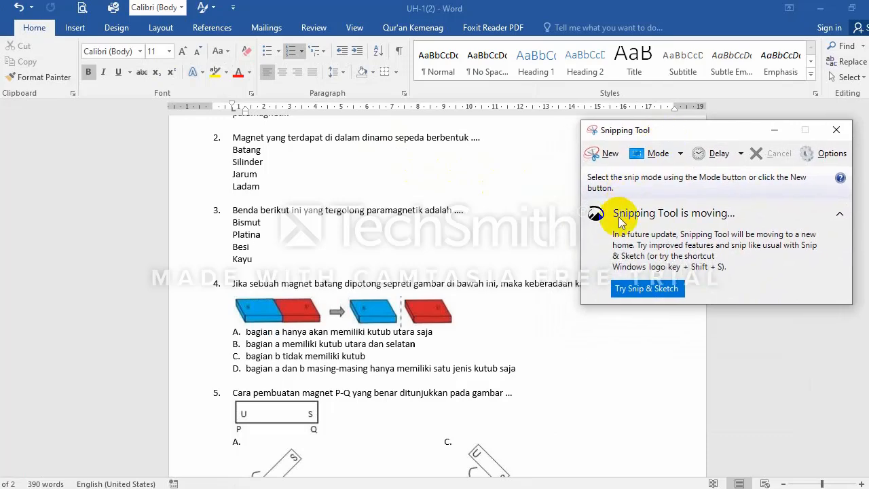
left_click(604, 153)
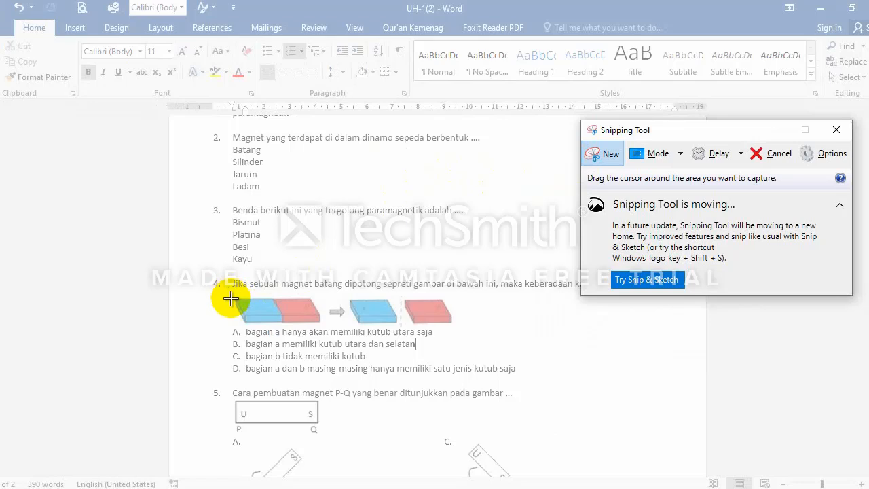
left_click_drag(230, 294, 454, 326)
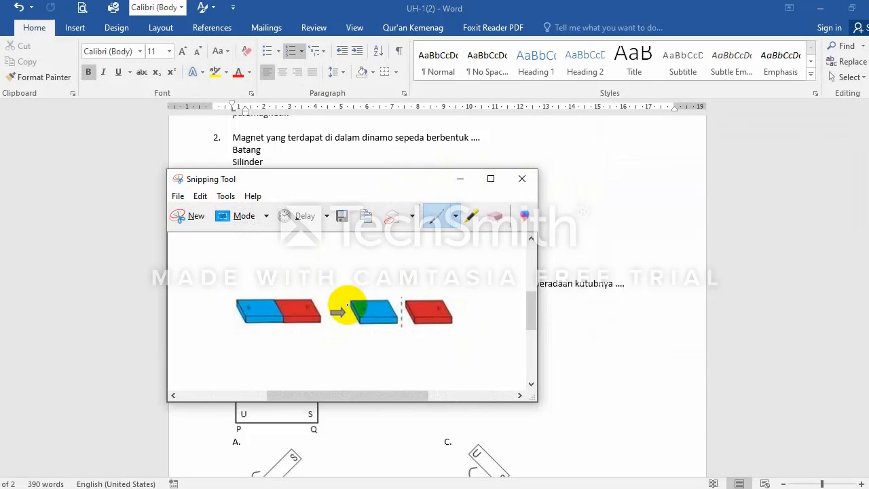
Step: Start saving the snip and browse to the KUMPULAN SOAL UH folder on drive D
left_click(179, 196)
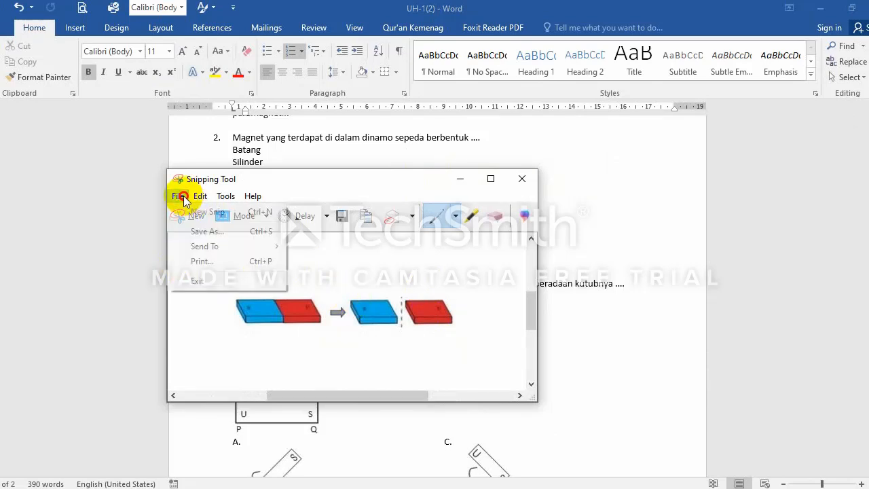
left_click(201, 232)
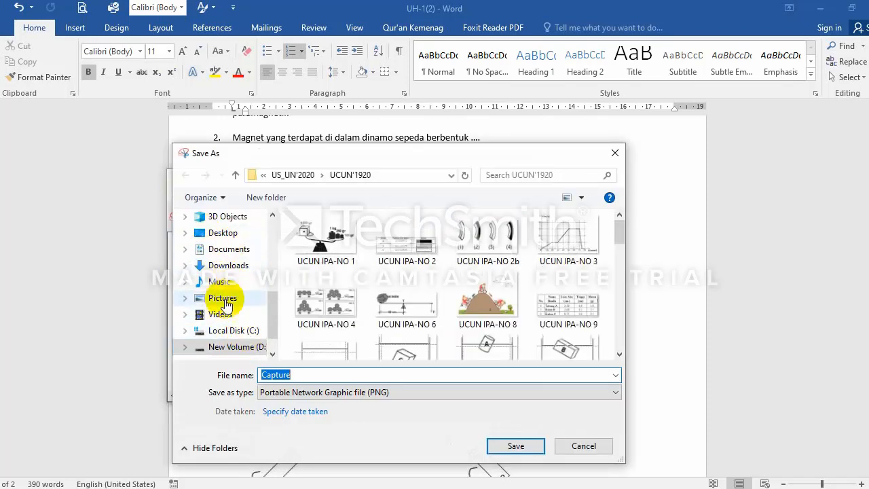
left_click(238, 347)
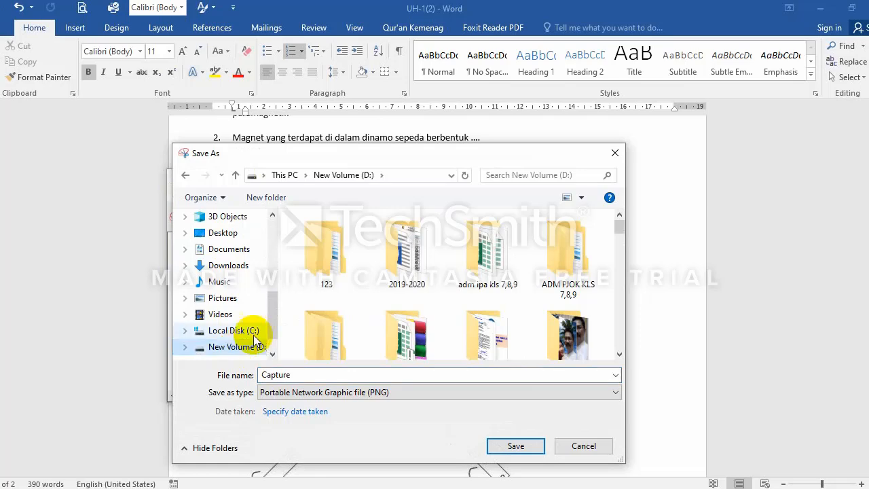
scroll(622, 330, "down", 3)
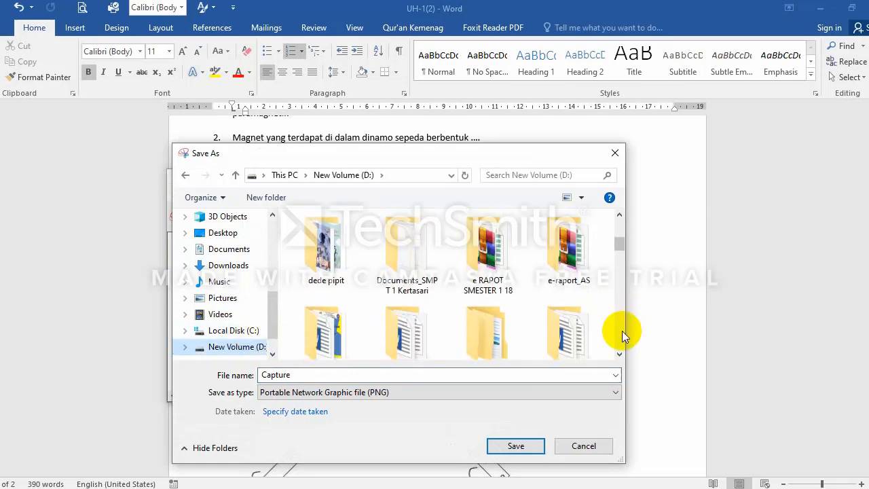
scroll(622, 330, "down", 10)
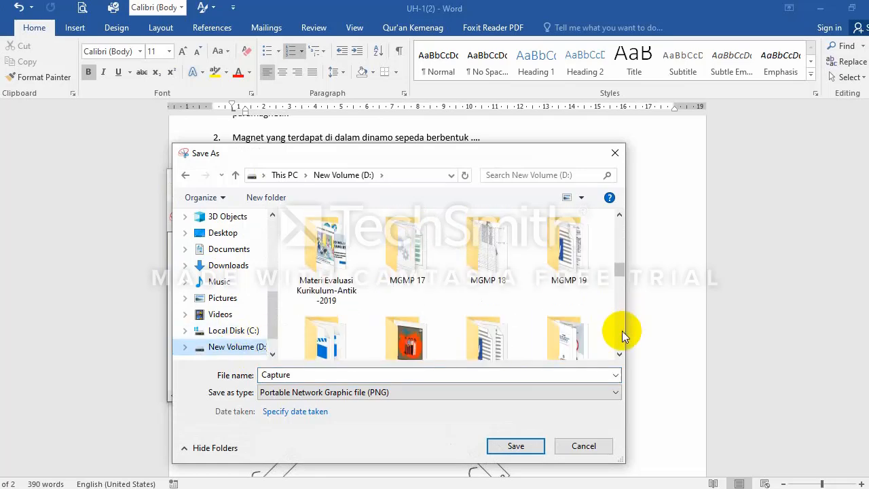
scroll(622, 330, "down", 2)
scroll(621, 332, "up", 10)
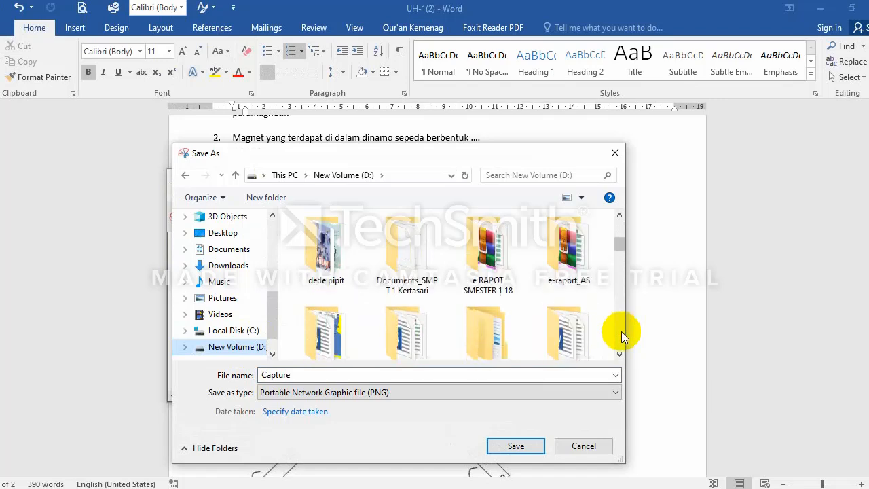
scroll(621, 331, "down", 8)
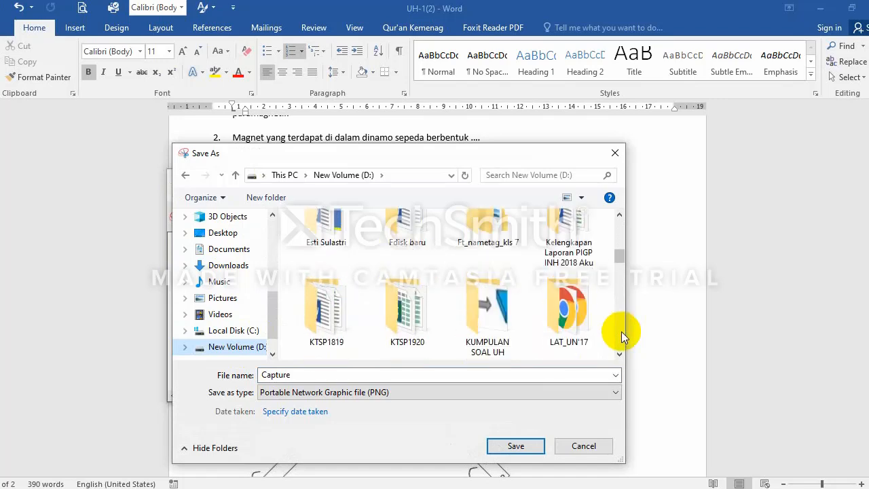
scroll(621, 331, "down", 1)
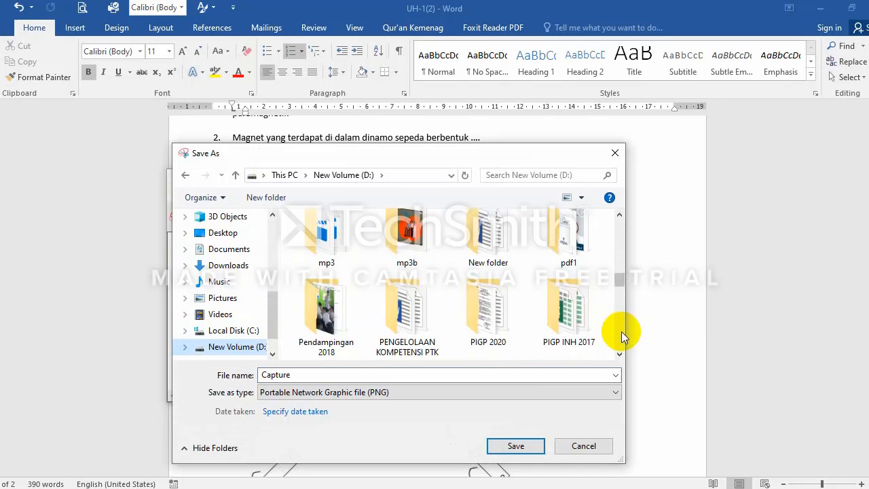
scroll(621, 331, "up", 2)
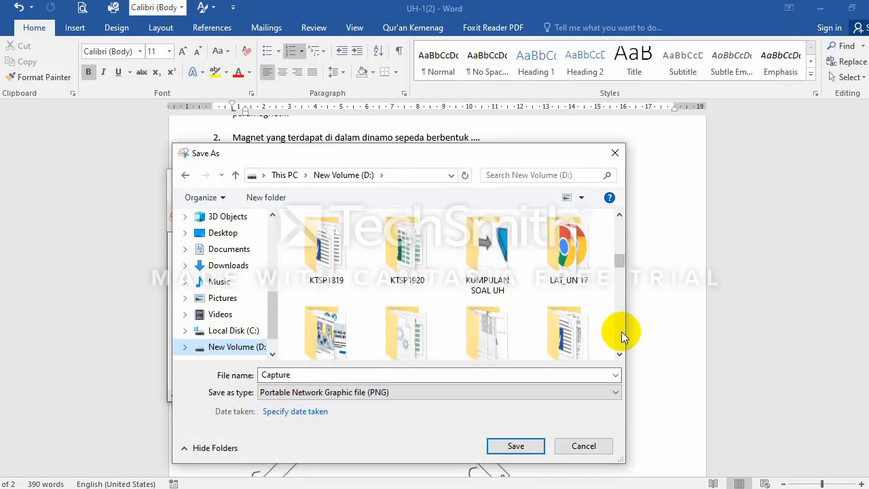
scroll(620, 331, "down", 1)
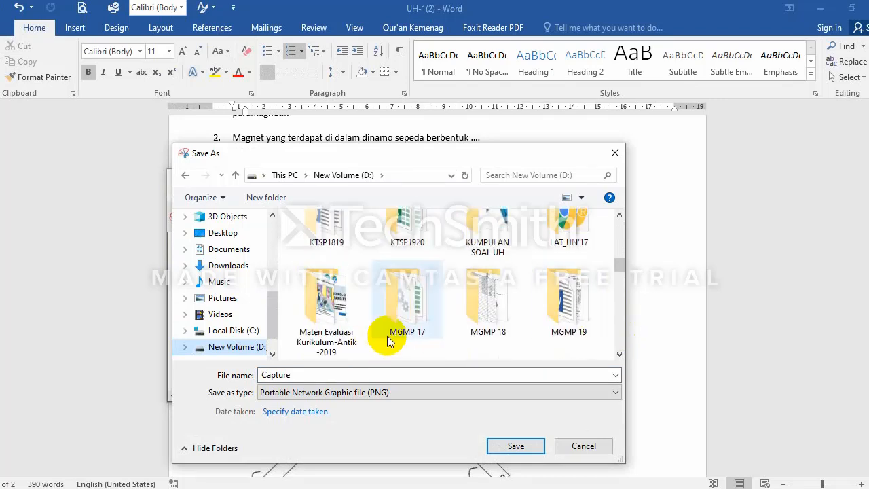
left_click(487, 250)
double_click(487, 249)
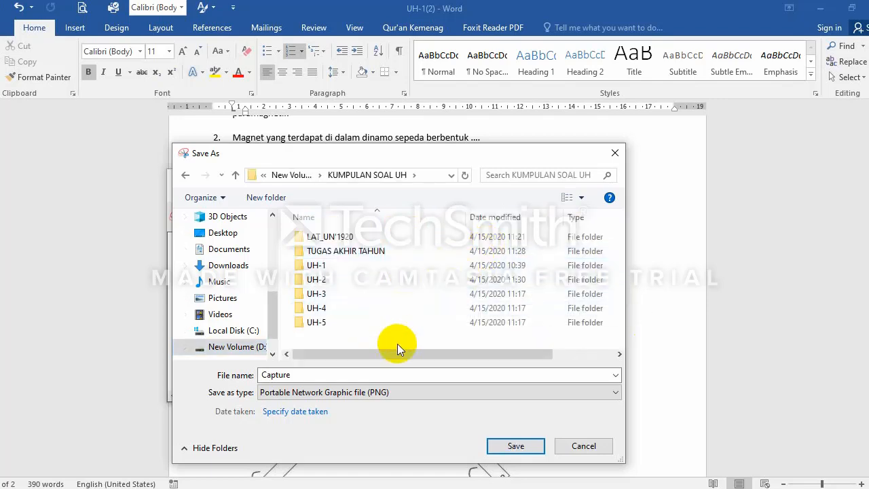
Step: Name the file 'Gambar No4', keep PNG format, and save it
double_click(359, 374)
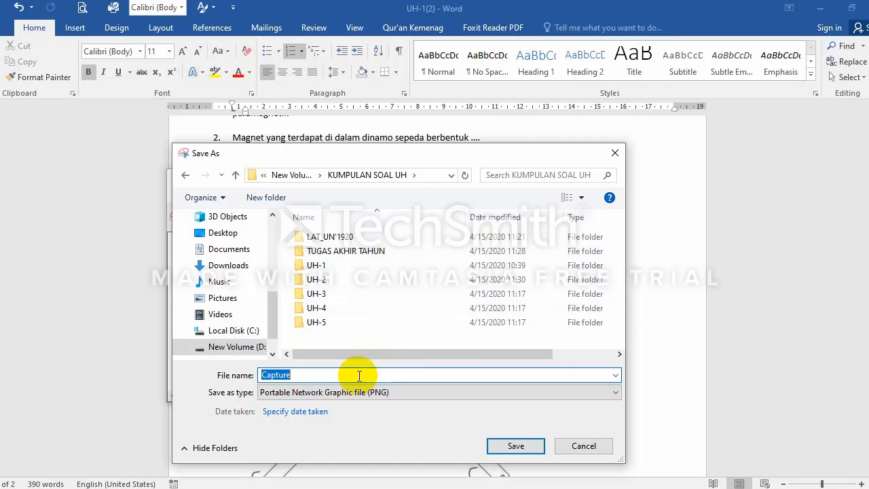
type("Ga")
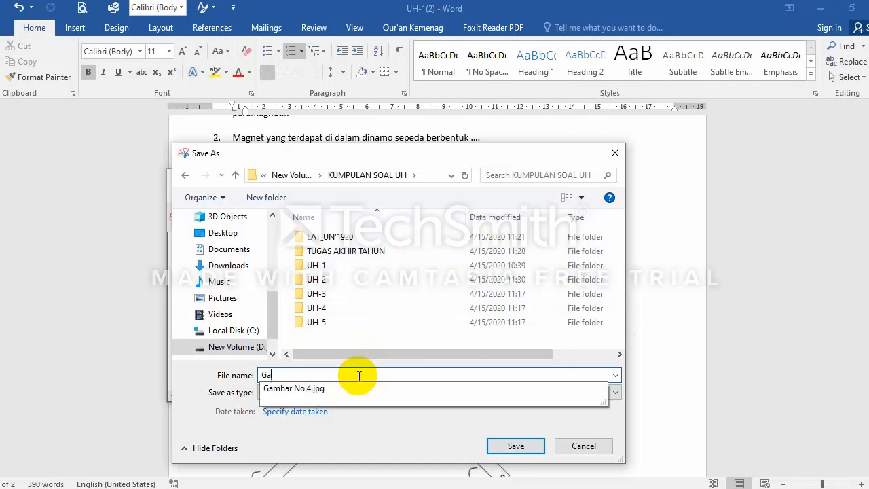
type("mbar No4")
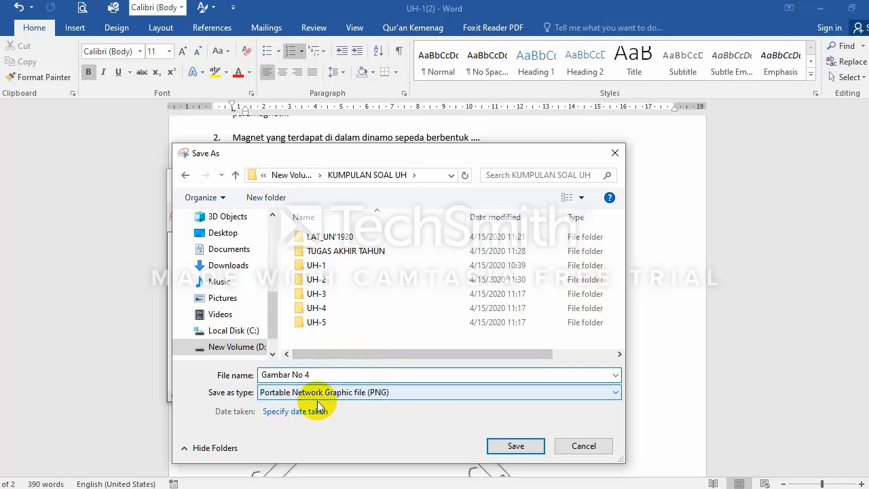
left_click(378, 394)
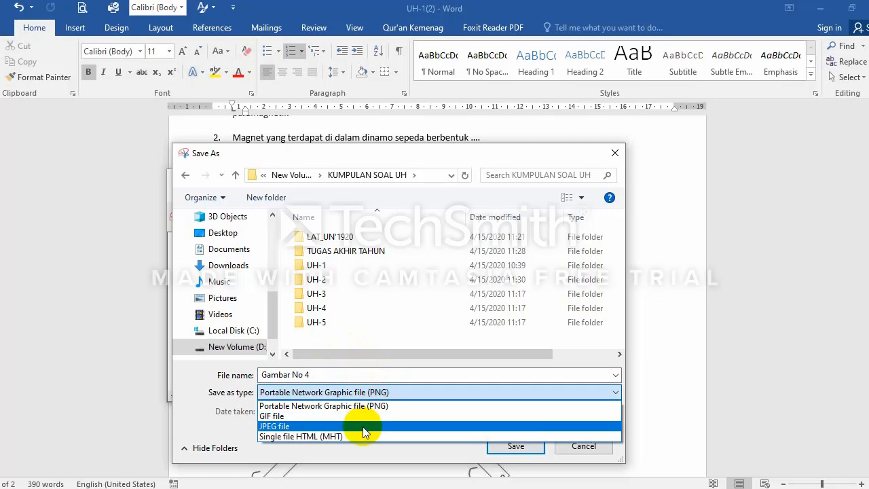
left_click(370, 373)
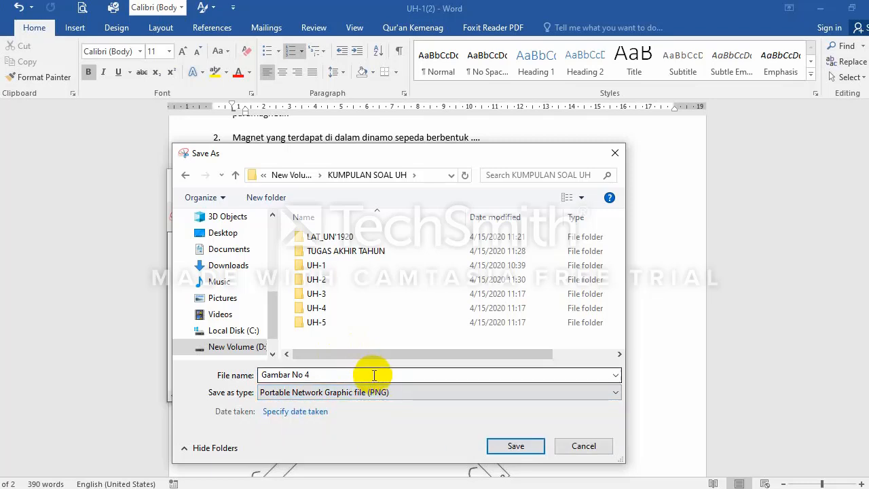
left_click(508, 447)
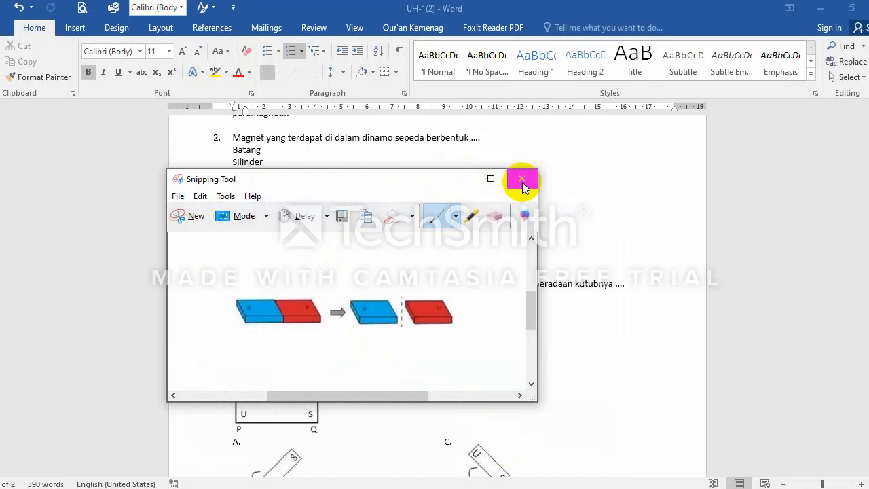
Step: Turn off the A–D list lettering on question 4's four answer options in Word
left_click(459, 179)
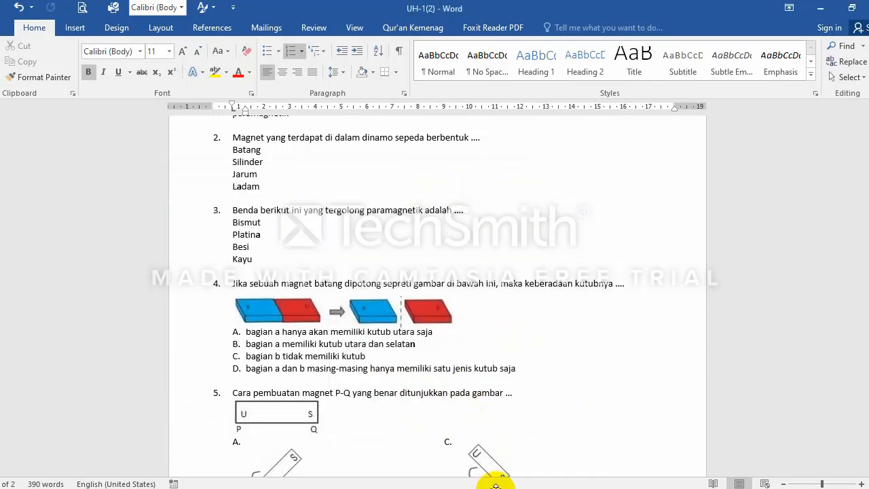
left_click(524, 488)
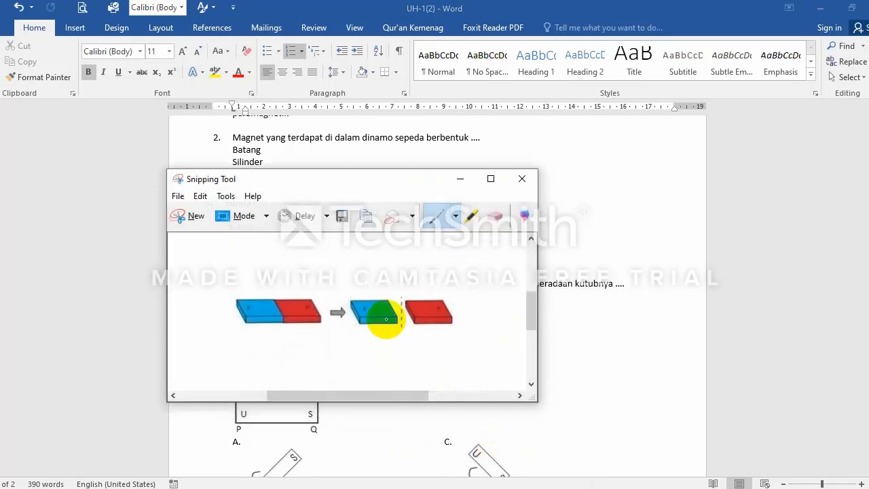
left_click(460, 178)
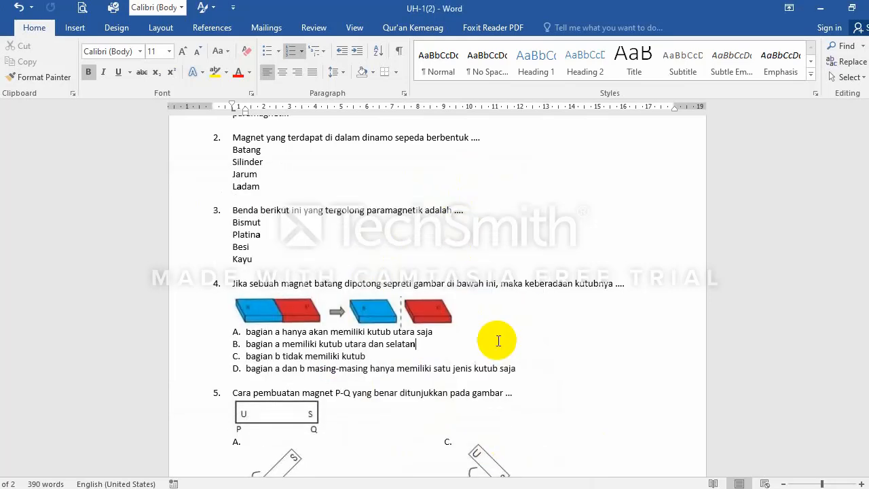
scroll(504, 351, "down", 1)
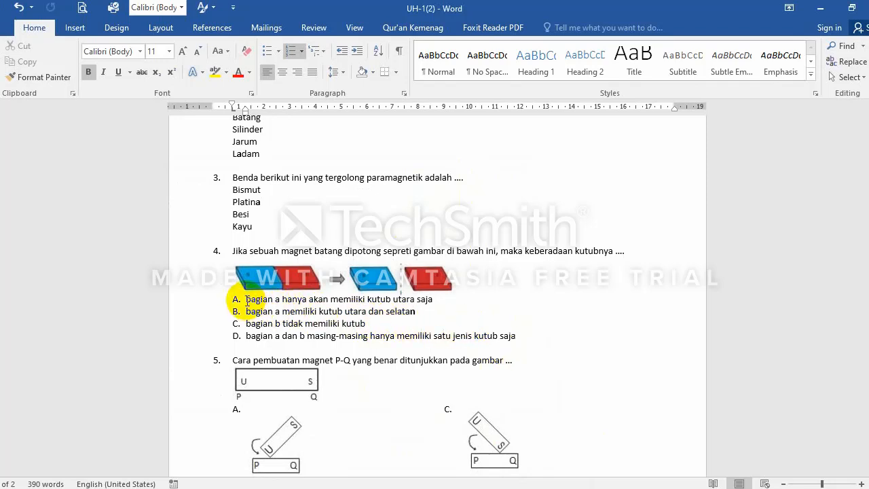
left_click_drag(243, 300, 517, 336)
key("ctrl+c")
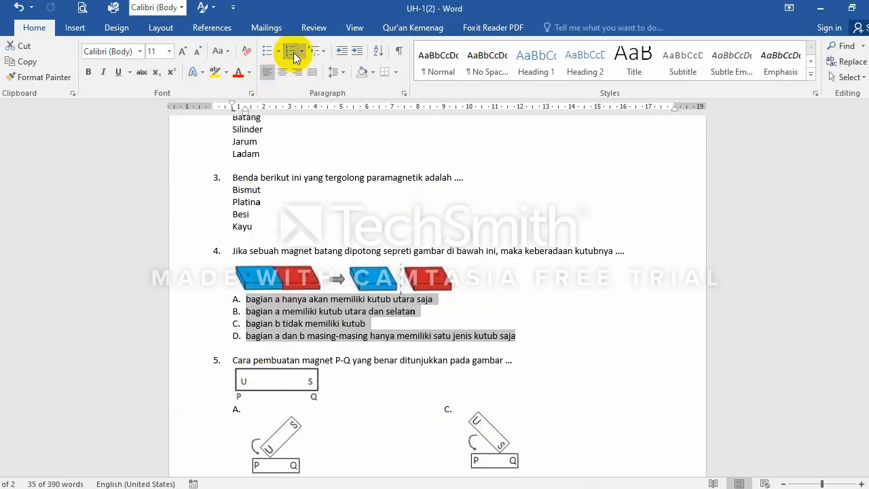
left_click(293, 52)
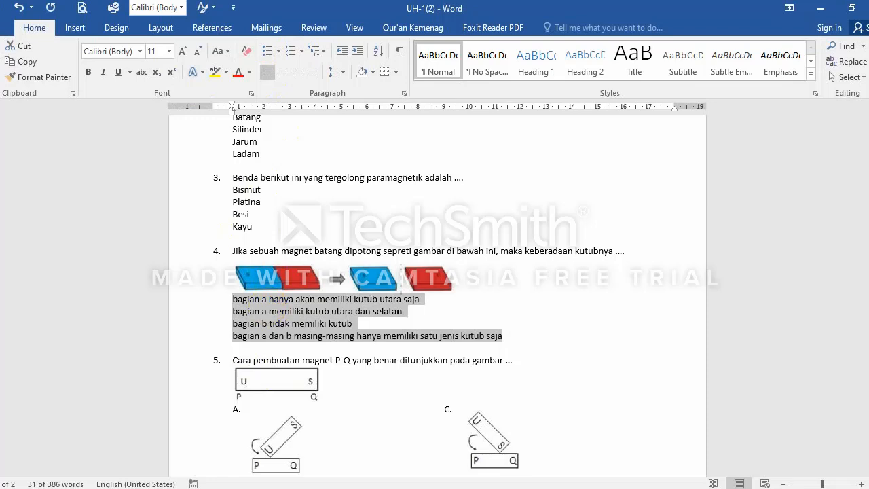
key("alt+Tab")
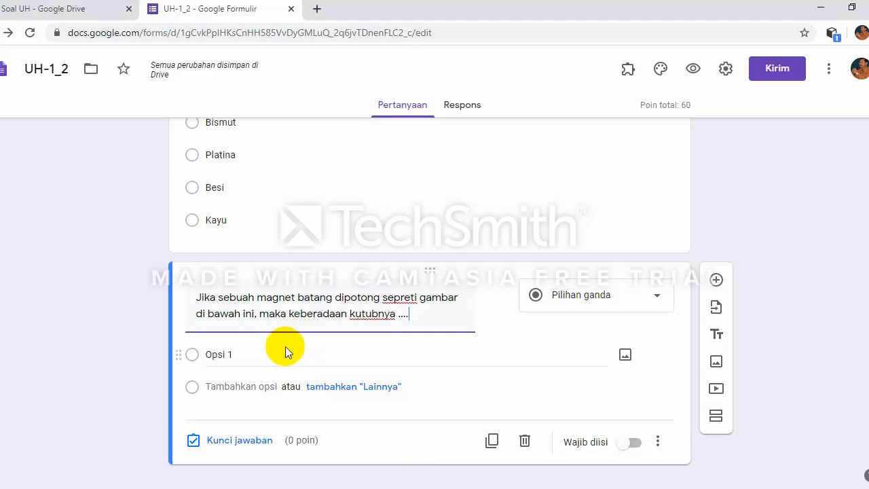
Step: Paste question 4's four copied answer options into the form's Opsi 1 field
left_click(283, 351)
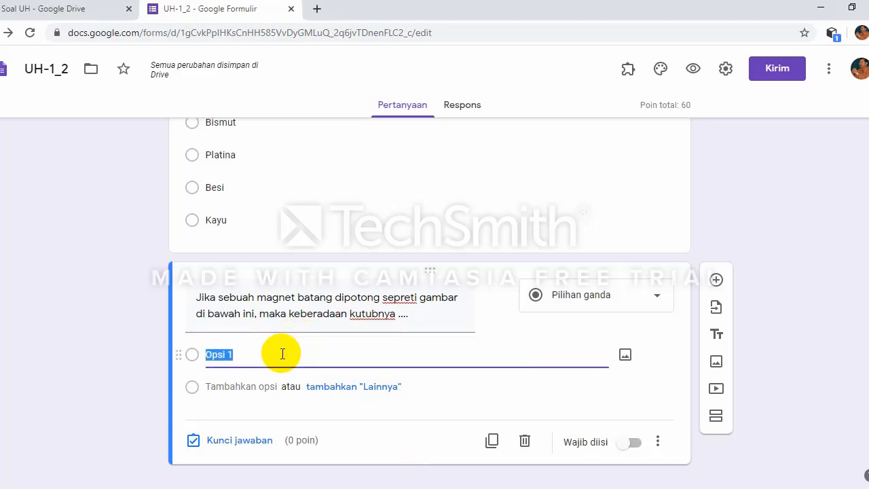
key("ctrl+v")
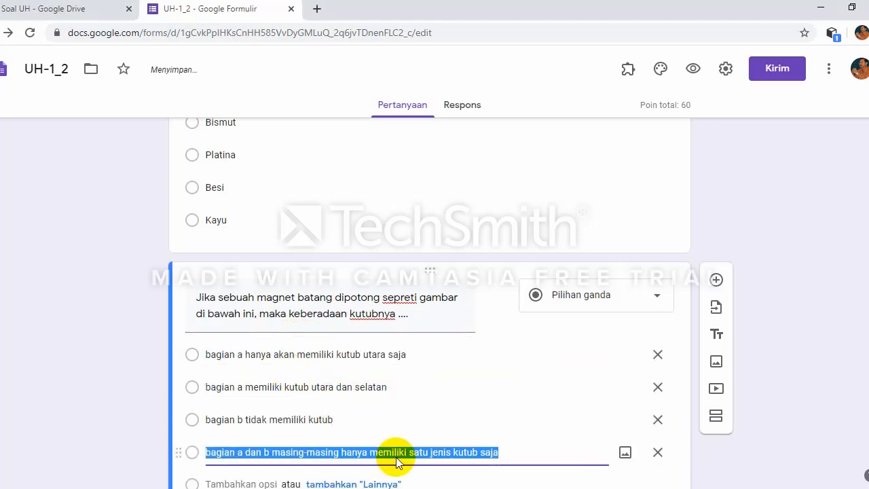
key("alt+Tab")
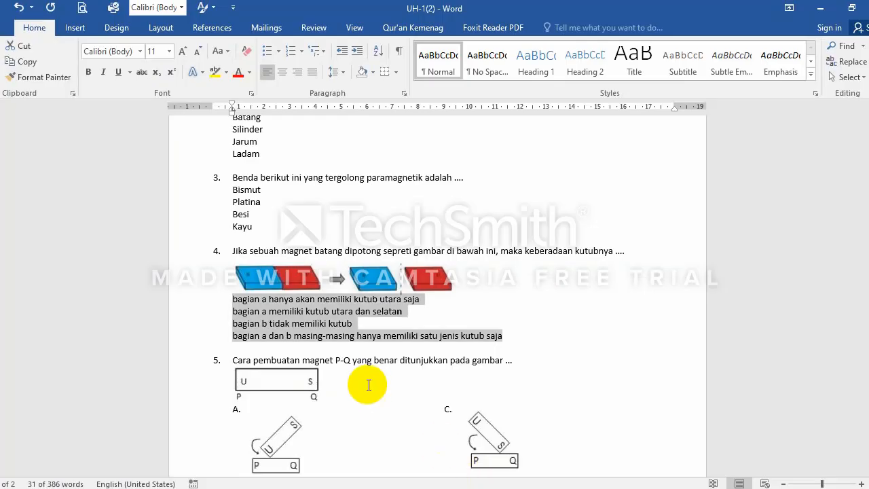
left_click(419, 337)
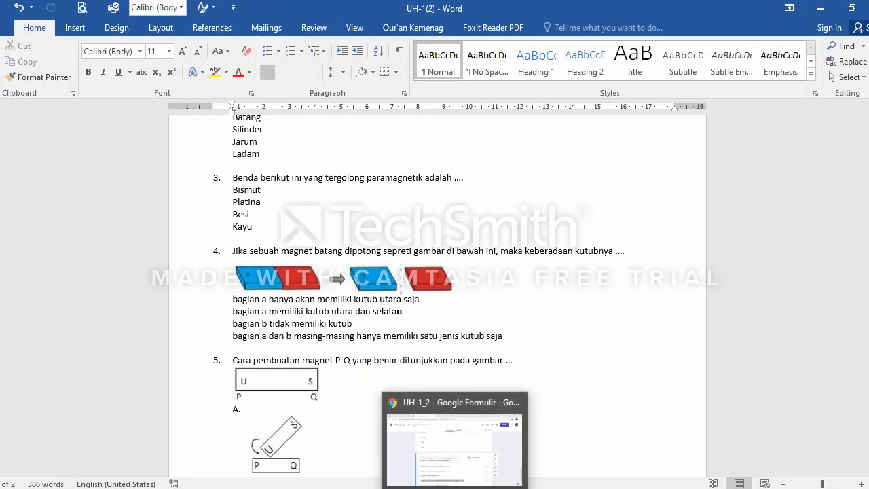
left_click(454, 427)
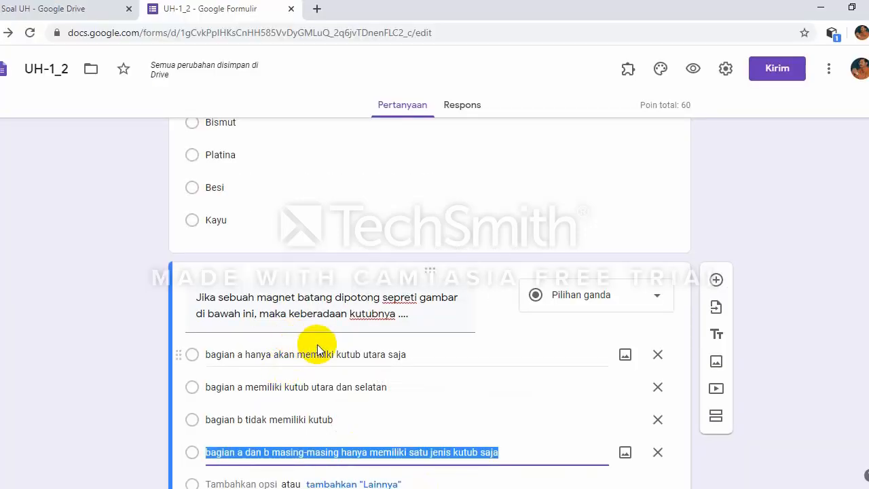
scroll(430, 356, "down", 1)
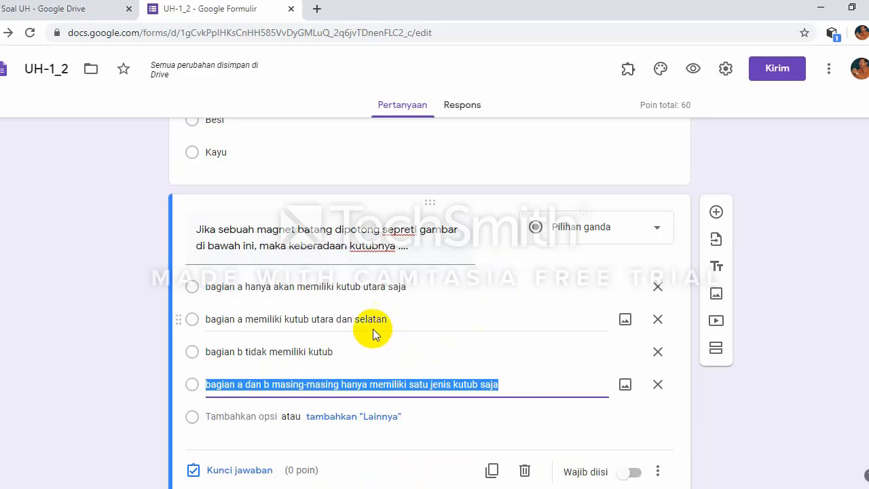
mouse_move(514, 235)
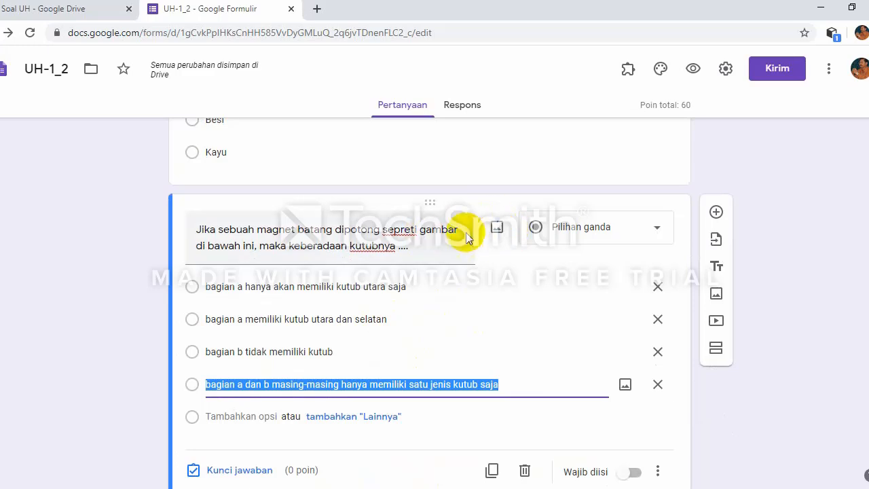
Step: Upload Gambar No.4 from KUMPULAN SOAL UH as the magnet question's image, using Large icons view
left_click(498, 230)
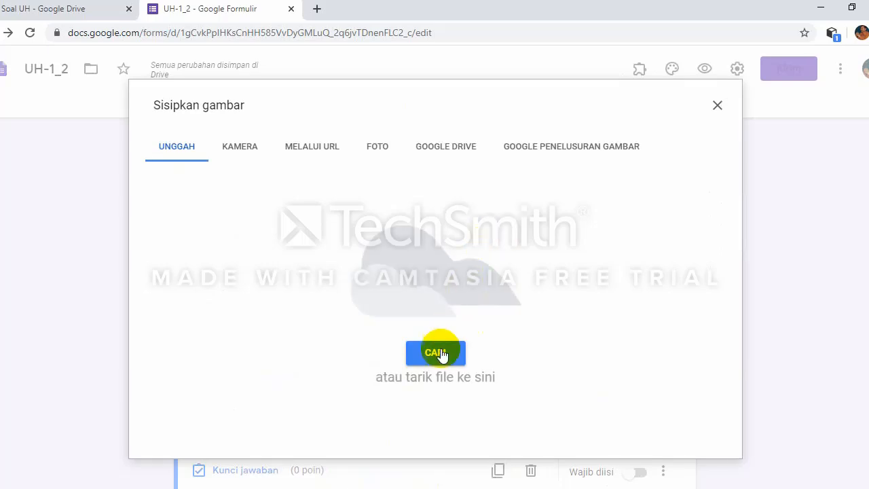
left_click(437, 358)
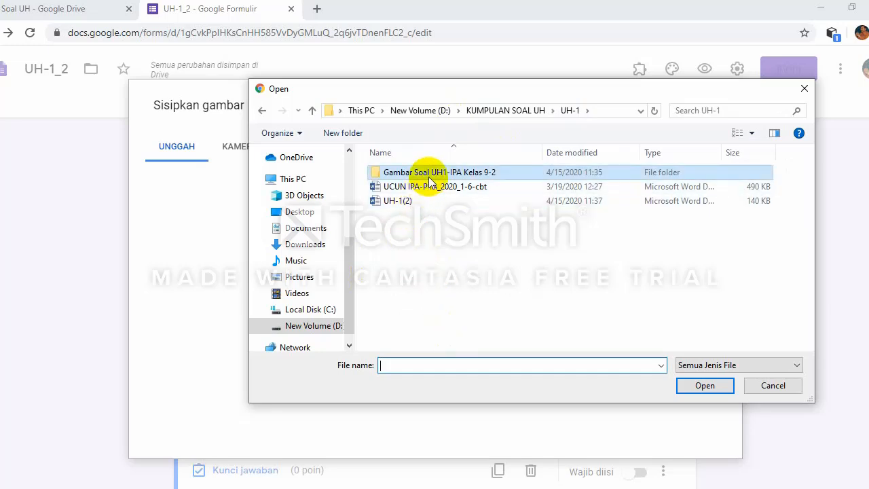
left_click(540, 114)
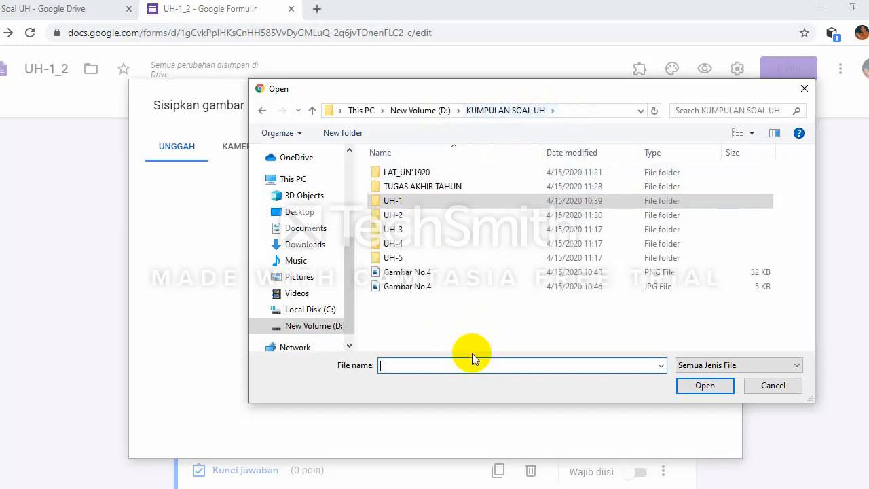
right_click(540, 314)
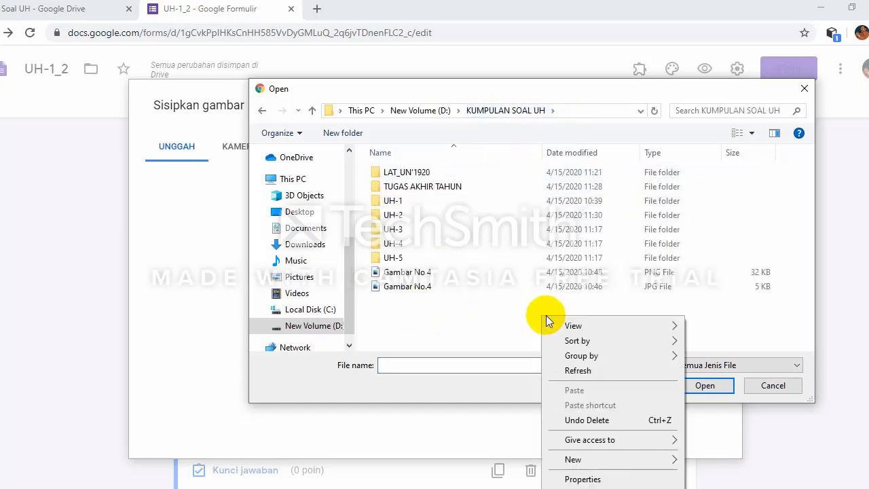
mouse_move(574, 329)
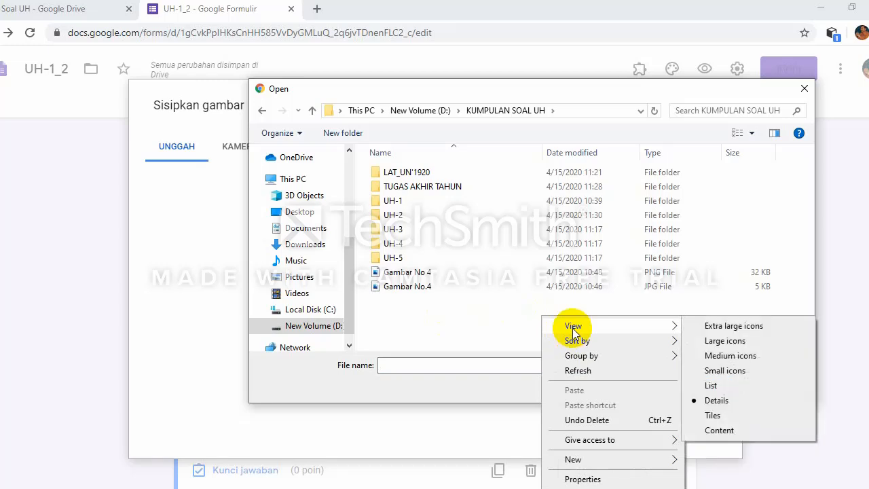
left_click(705, 342)
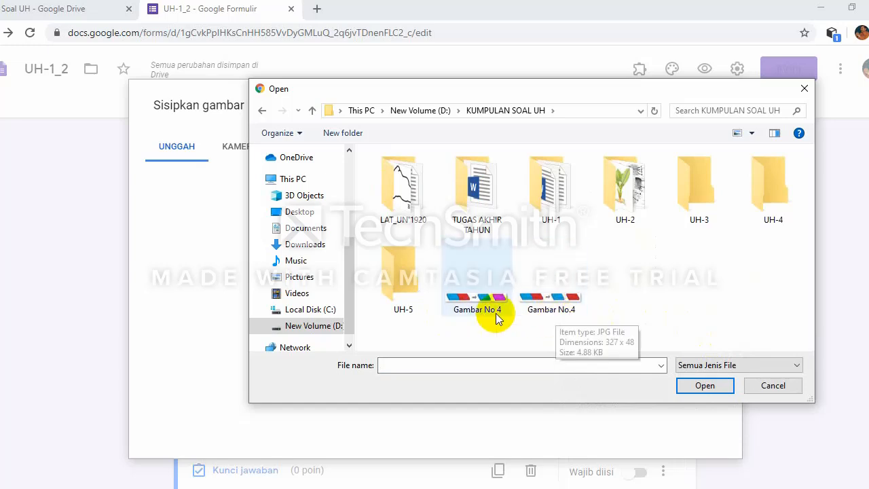
left_click(547, 312)
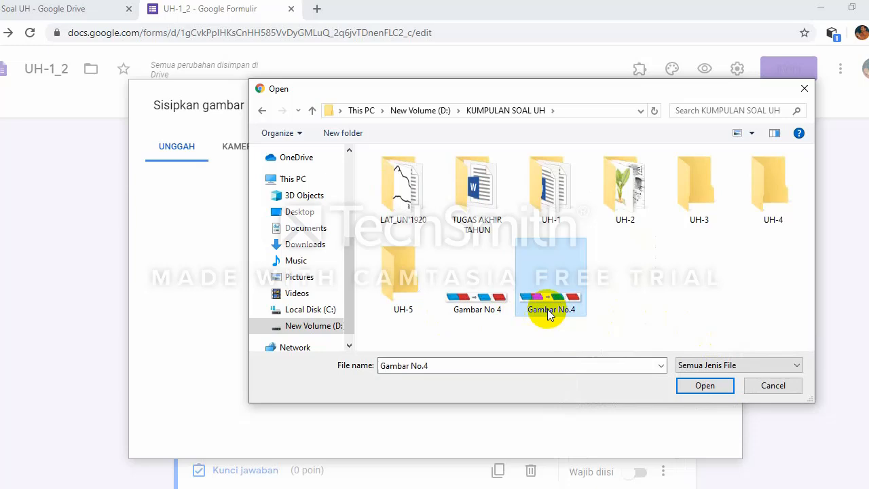
left_click(694, 384)
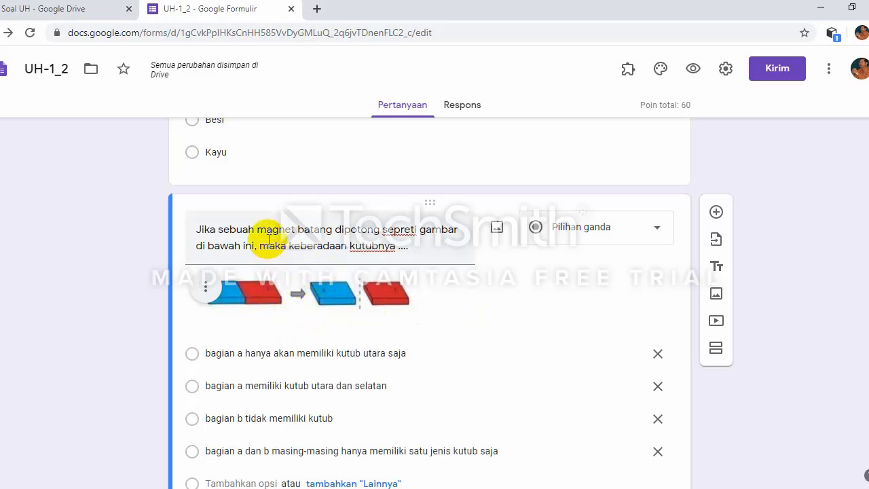
scroll(295, 315, "down", 1)
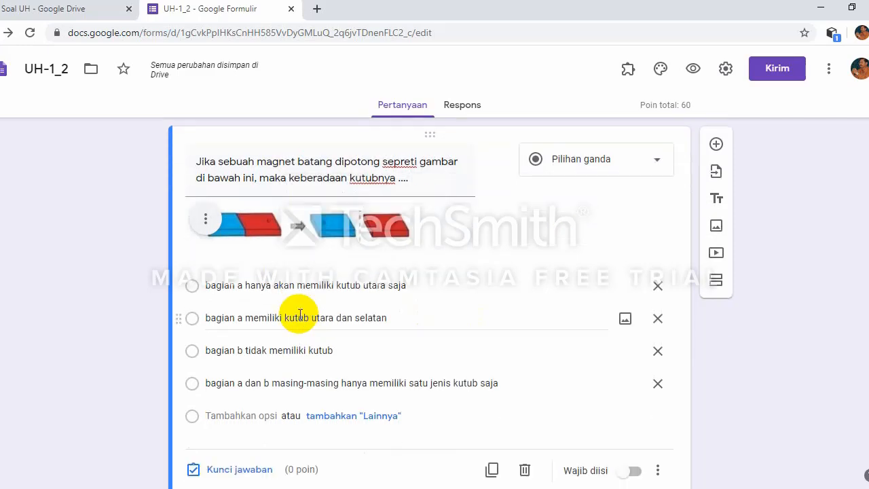
Step: In the answer key, set 20 points and mark the second option correct
left_click(231, 475)
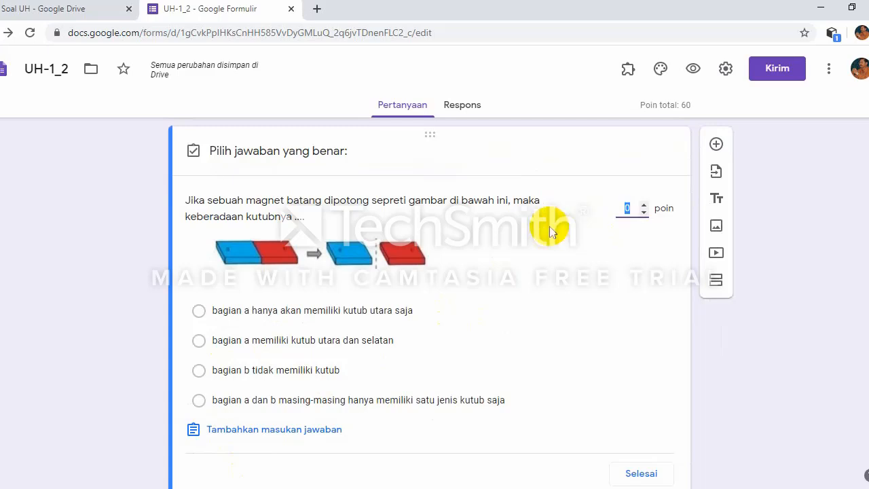
type("20")
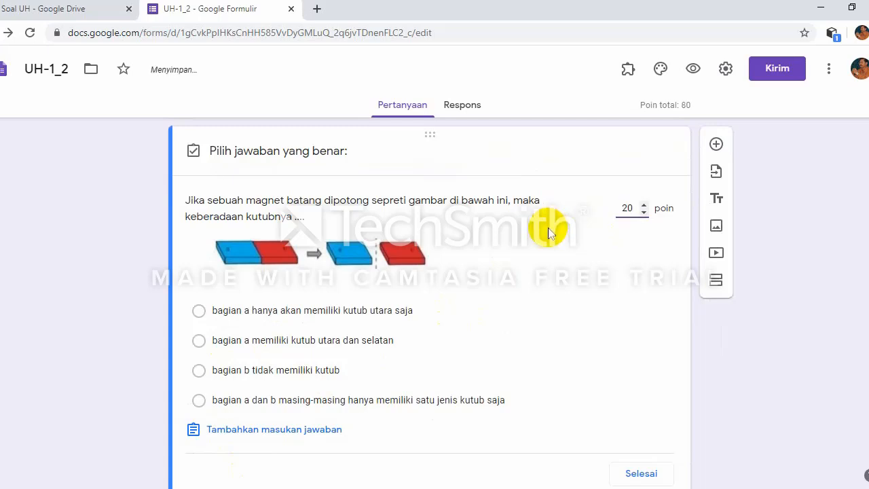
left_click(199, 341)
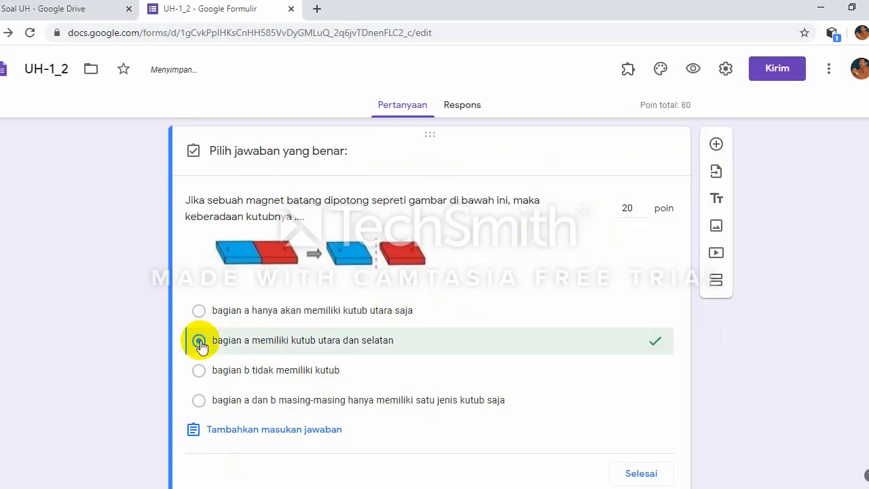
scroll(458, 358, "down", 1)
left_click(650, 426)
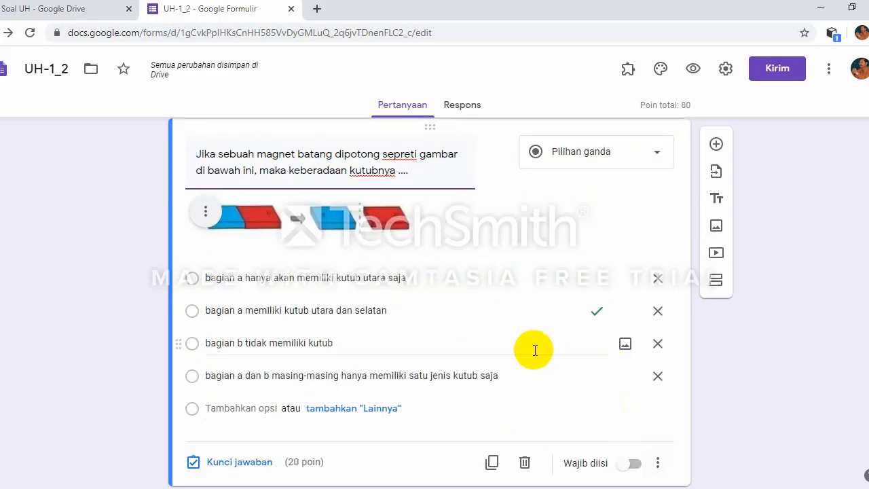
scroll(535, 350, "down", 1)
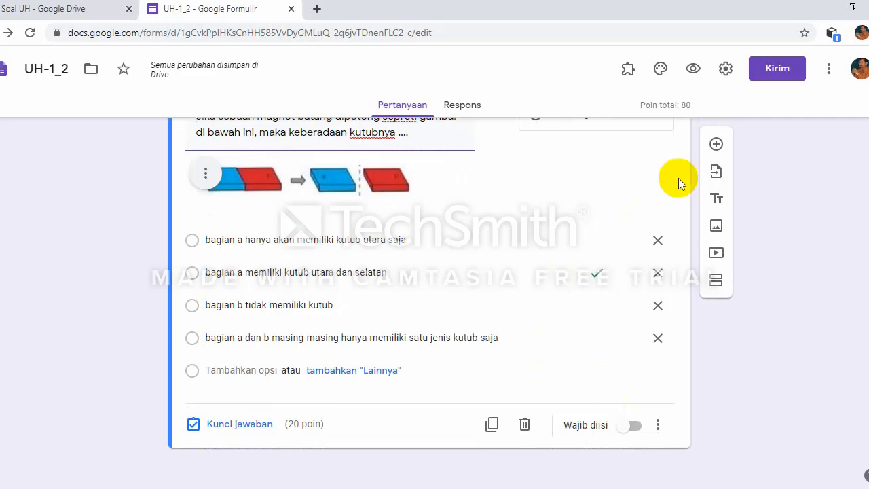
Step: Add a new question and paste question 5's P-Q magnet sentence from Word into it
left_click(716, 145)
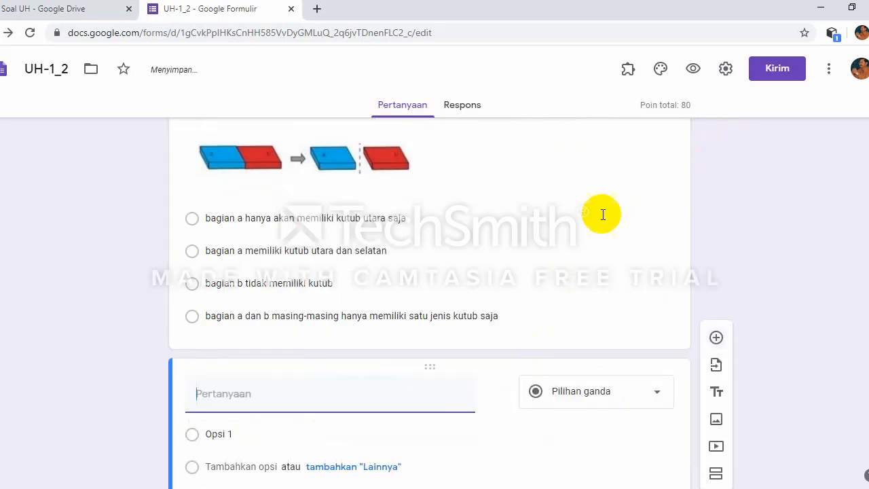
left_click(502, 488)
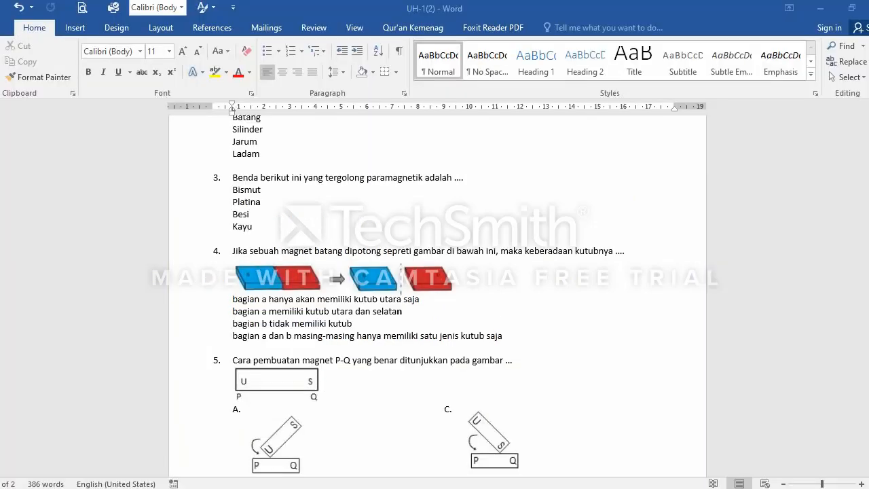
scroll(357, 350, "down", 3)
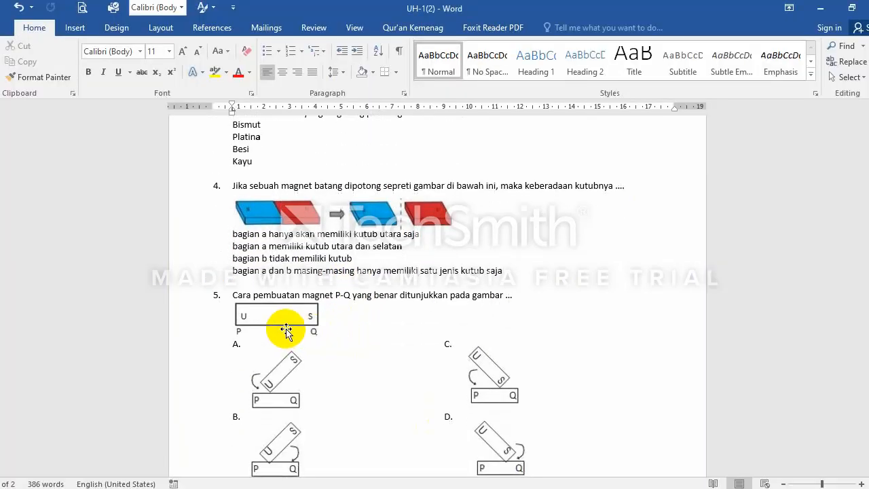
scroll(286, 331, "down", 1)
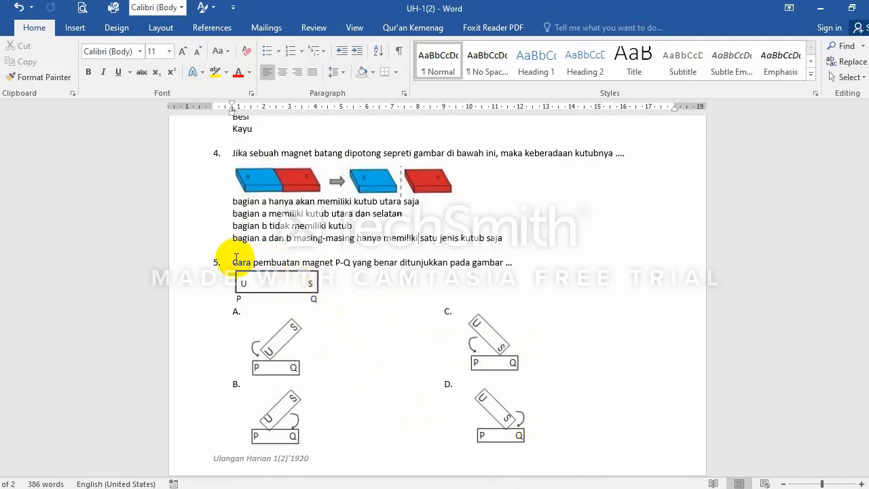
left_click_drag(234, 262, 519, 264)
key("ctrl+c")
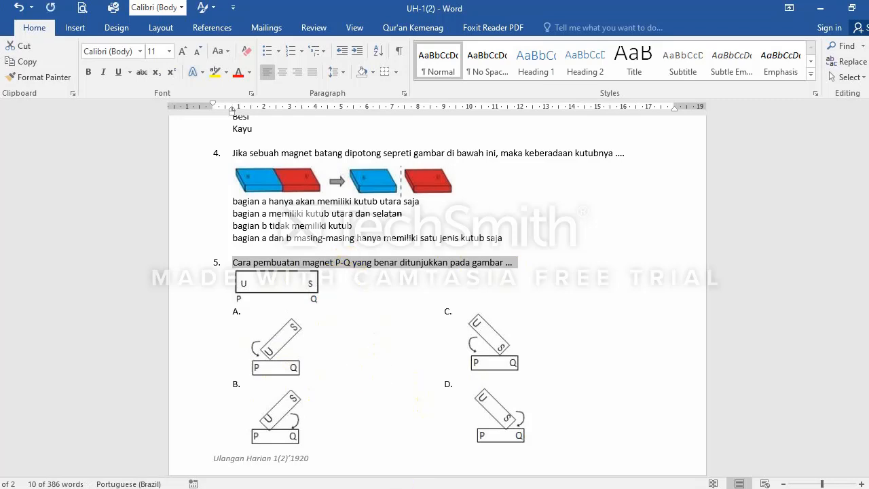
key("alt+Tab")
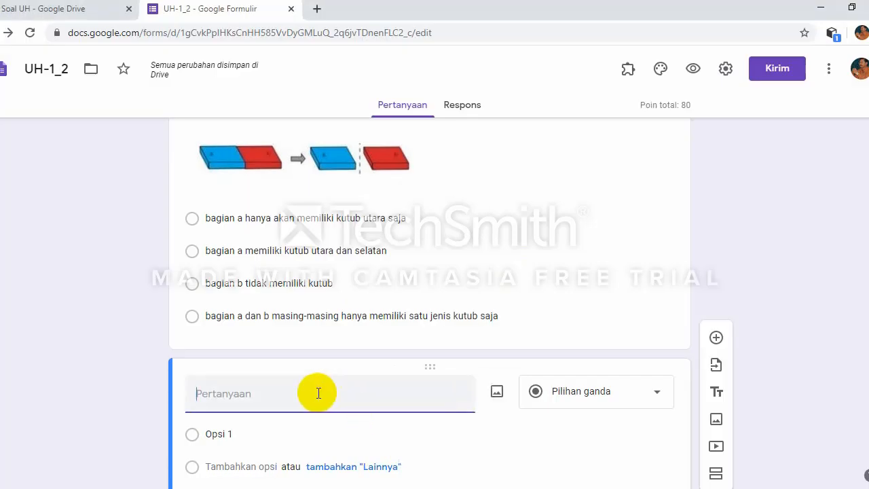
key("ctrl+v")
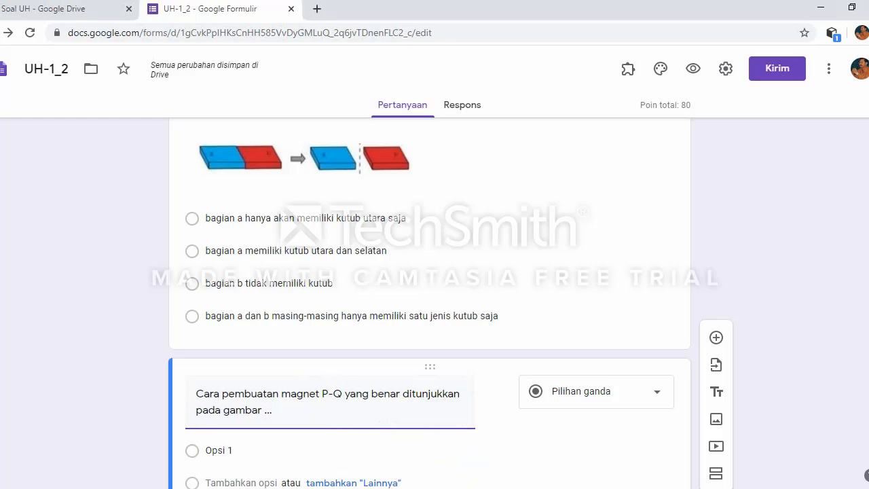
key("alt+Tab")
Step: Snip question 5's P-Q magnet box from the Word document, retaking the first attempt
left_click(552, 310)
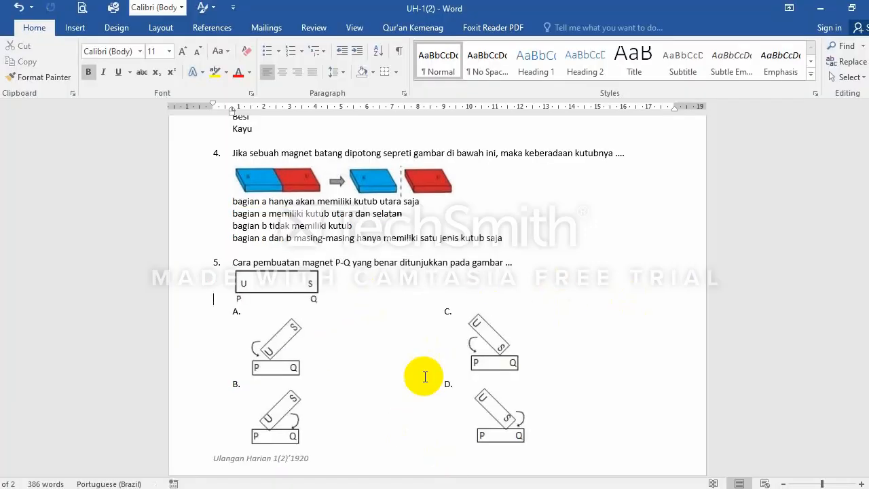
left_click(519, 446)
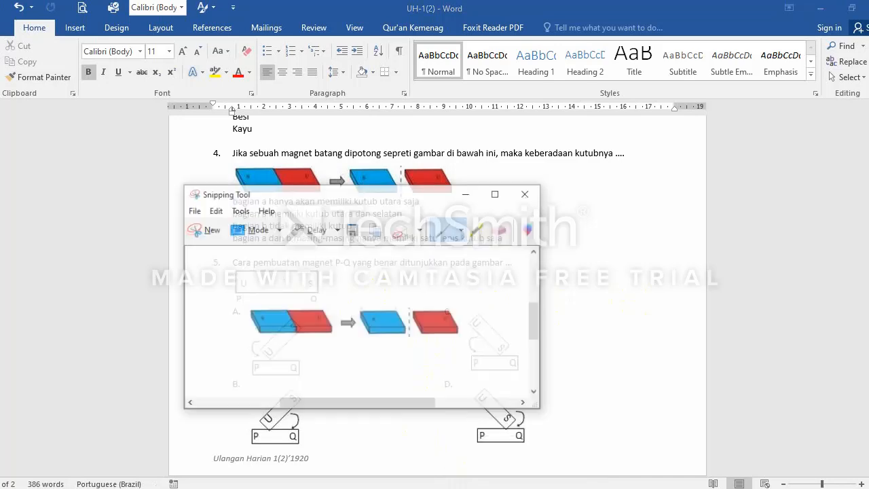
left_click_drag(361, 179, 687, 150)
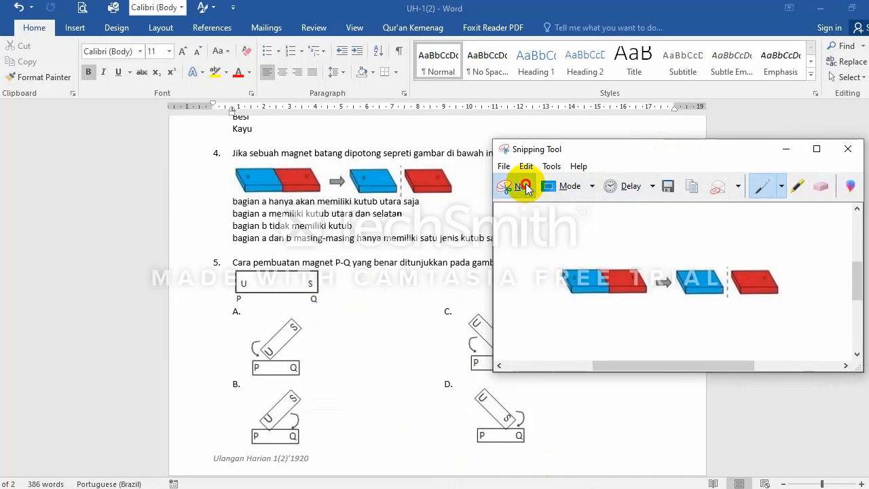
left_click(516, 185)
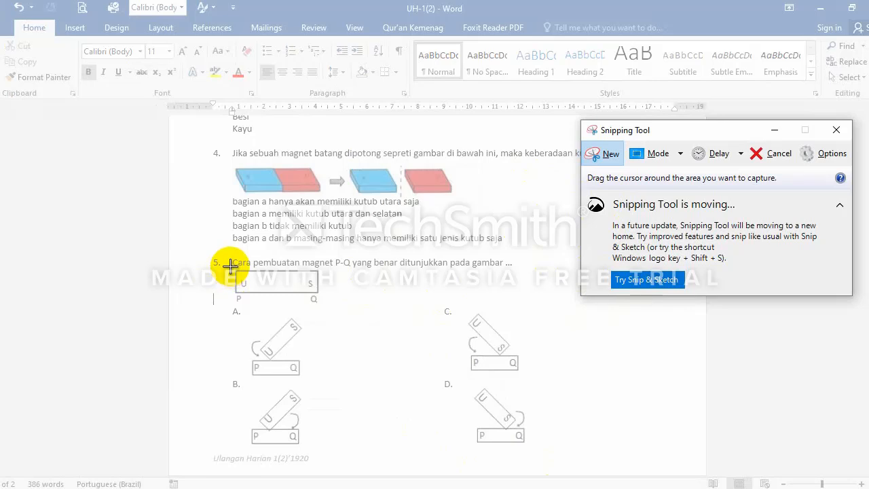
left_click_drag(230, 269, 322, 305)
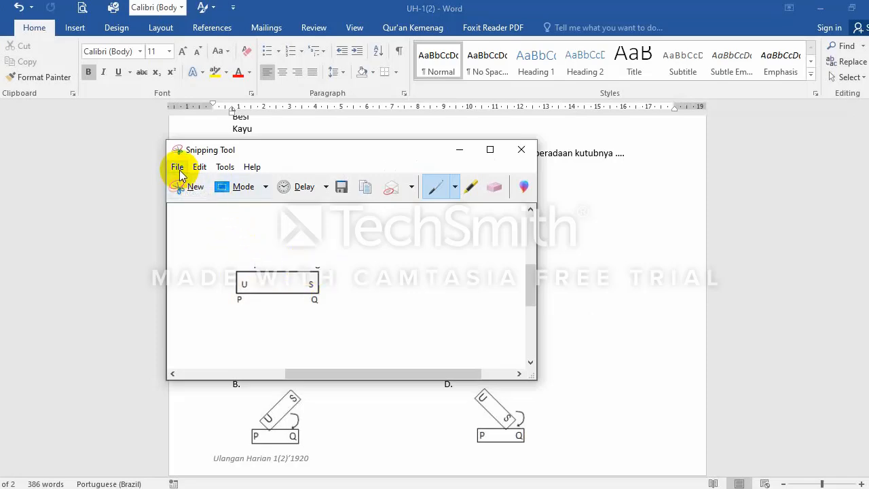
left_click(195, 187)
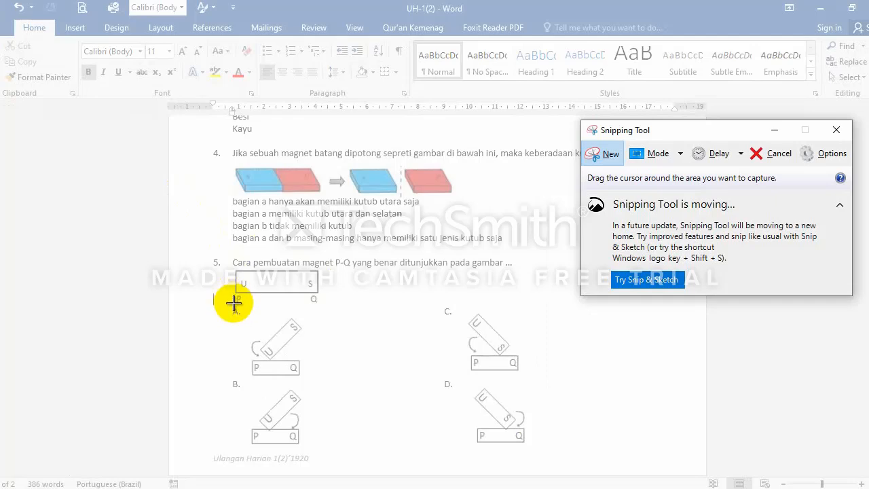
left_click_drag(233, 302, 320, 270)
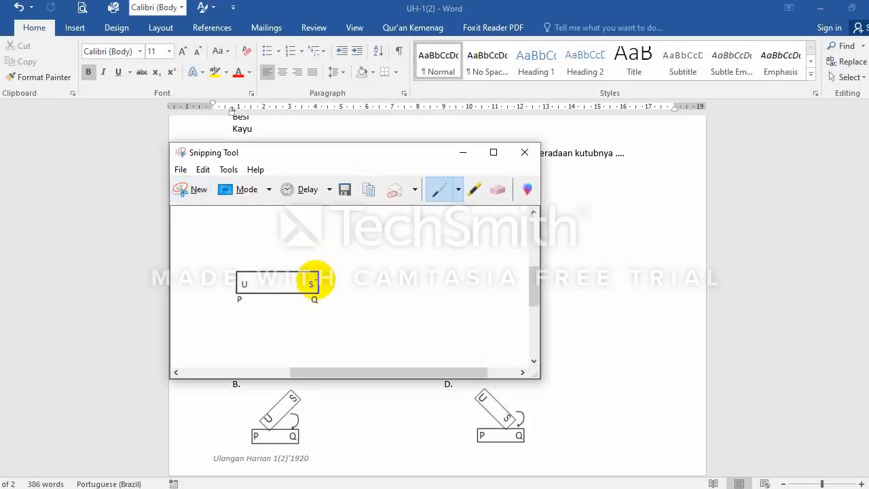
Step: Save the capture as PNG 'Gambar No 5' in KUMPULAN SOAL UH
left_click(186, 171)
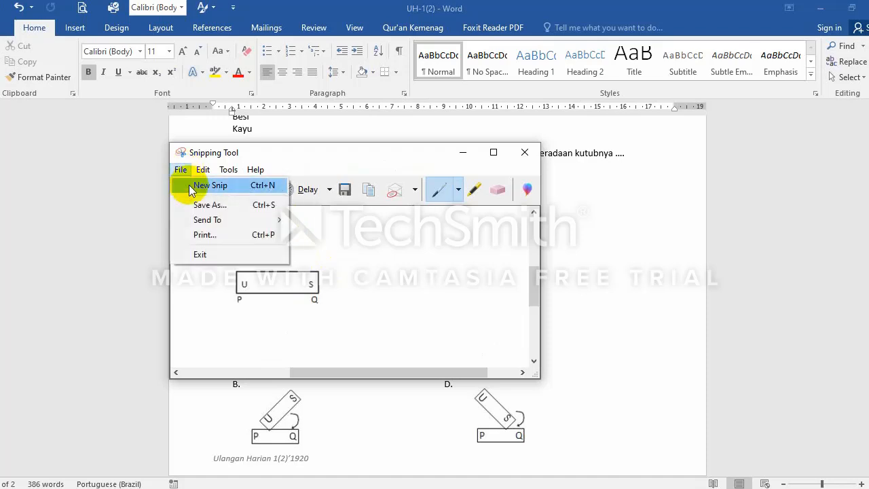
left_click(200, 205)
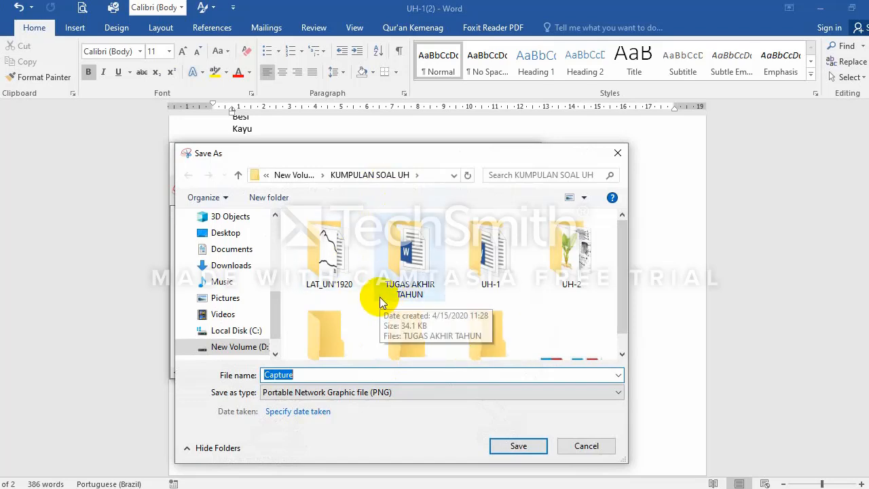
left_click(372, 177)
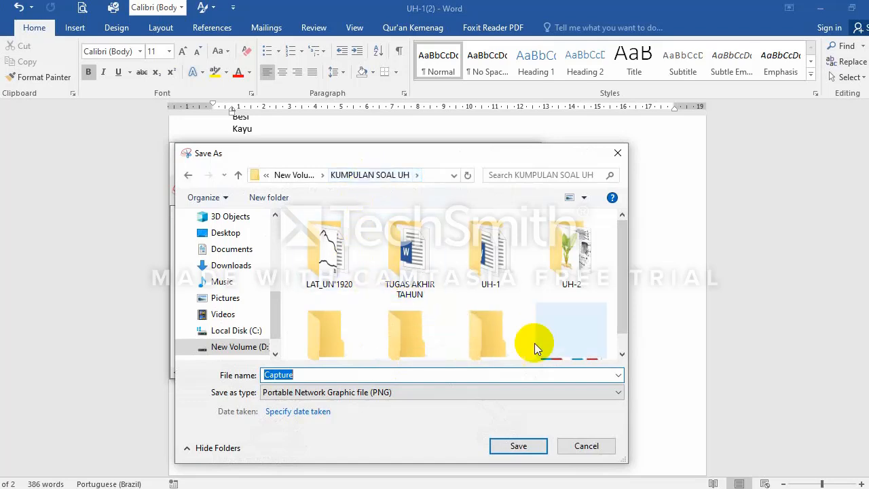
scroll(531, 319, "down", 1)
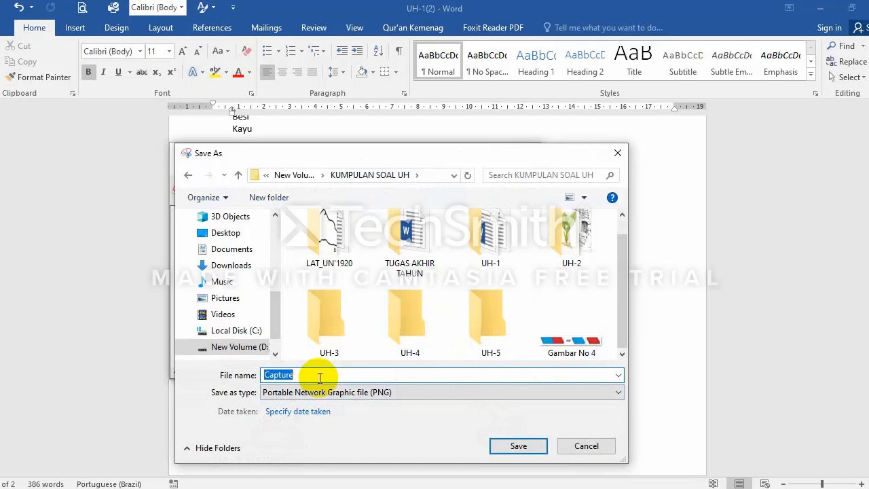
type("Gambar")
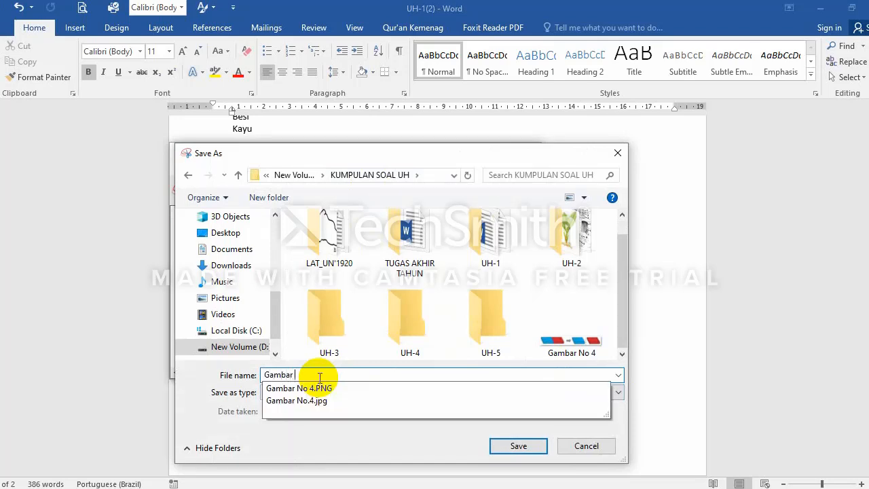
type(" No 5")
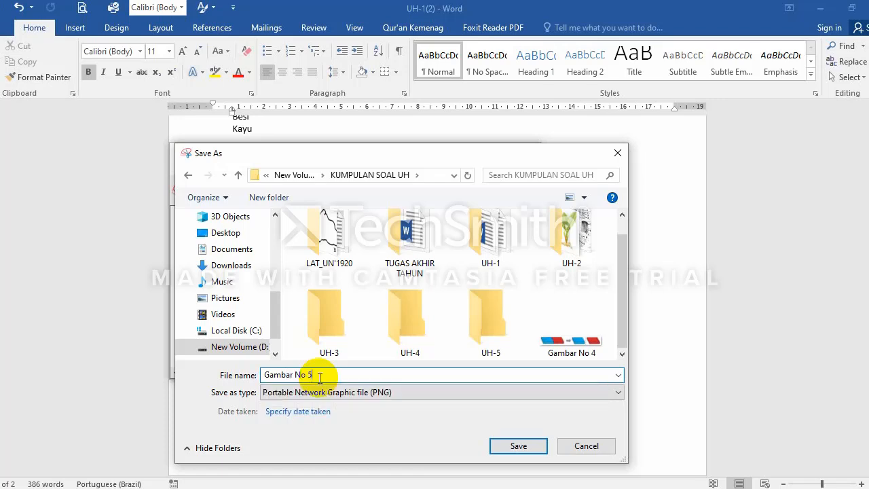
left_click(536, 449)
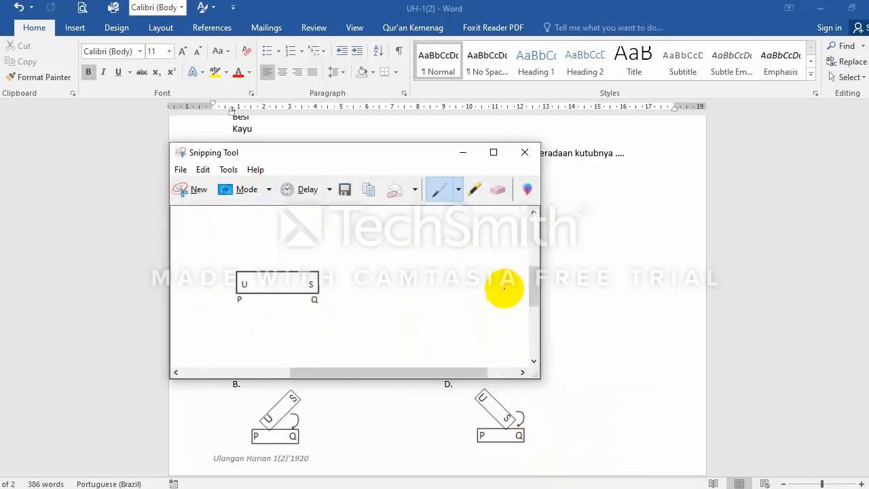
Step: Snip answer option A's tilted magnet figure above the P-Q box
left_click_drag(377, 152, 672, 142)
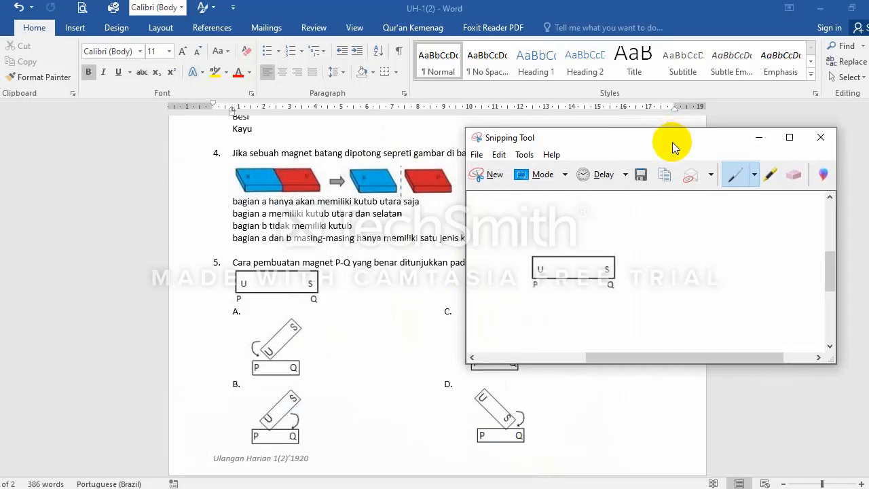
left_click(503, 176)
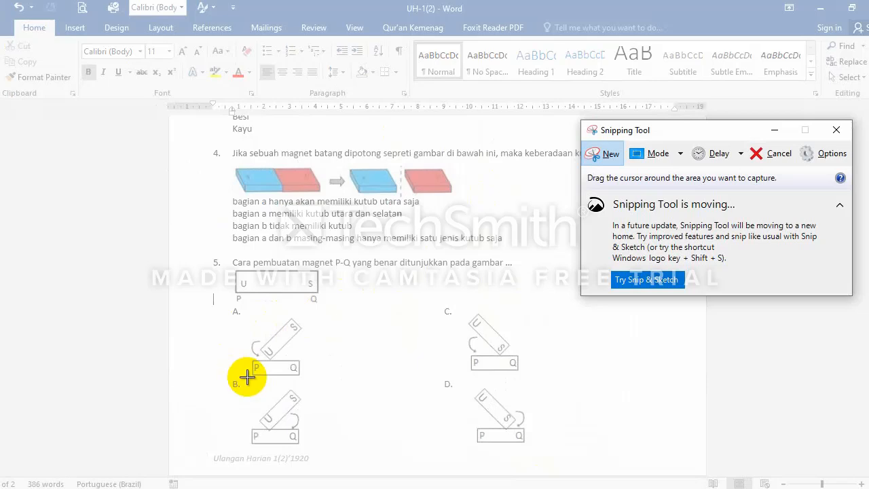
left_click_drag(247, 375, 304, 315)
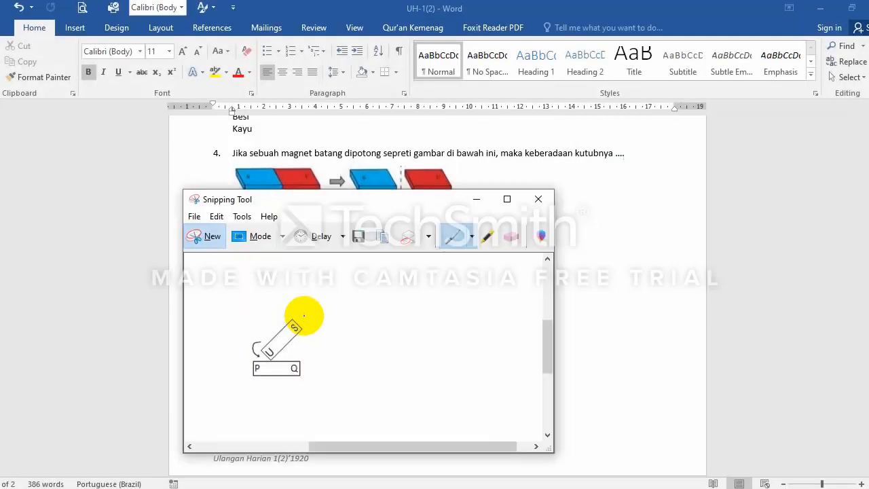
Step: Save the option A capture as PNG 'No 5 A'
left_click(194, 218)
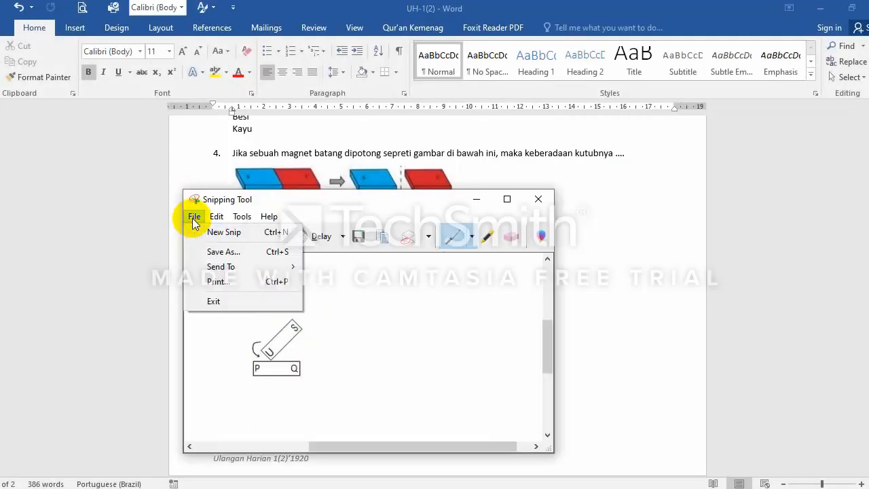
left_click(221, 249)
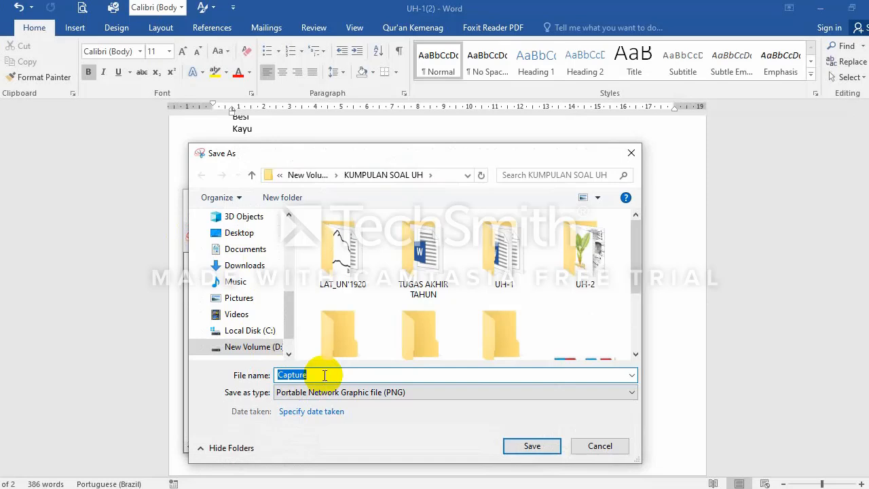
type("No 5 A")
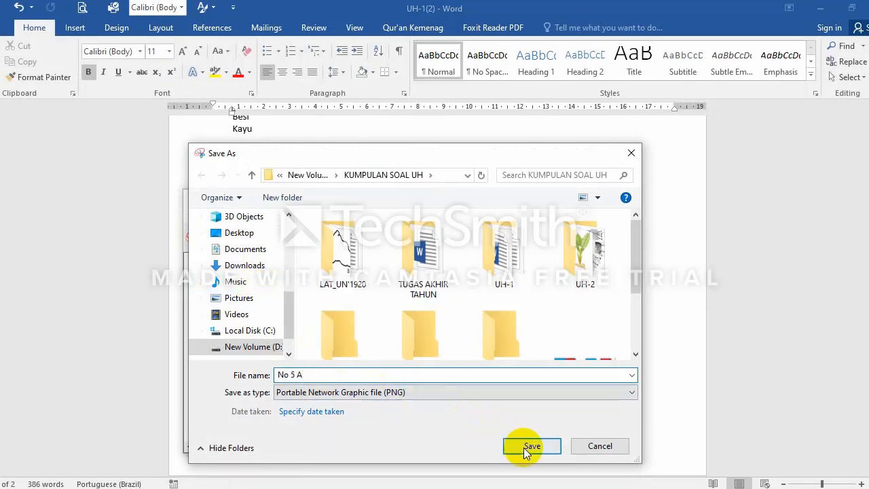
left_click(523, 447)
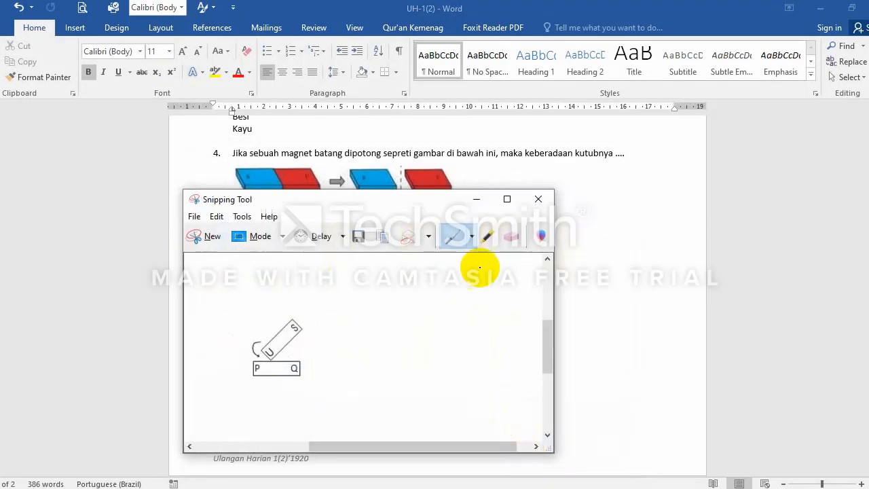
Step: Snip answer option B's magnet figure and save it as PNG 'No 5 B' next to 'No 5 A'
left_click(213, 238)
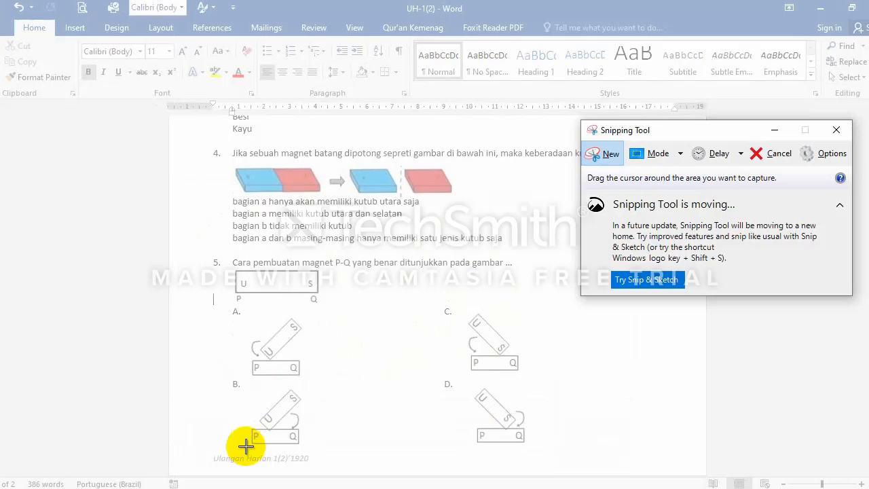
left_click_drag(246, 445, 304, 388)
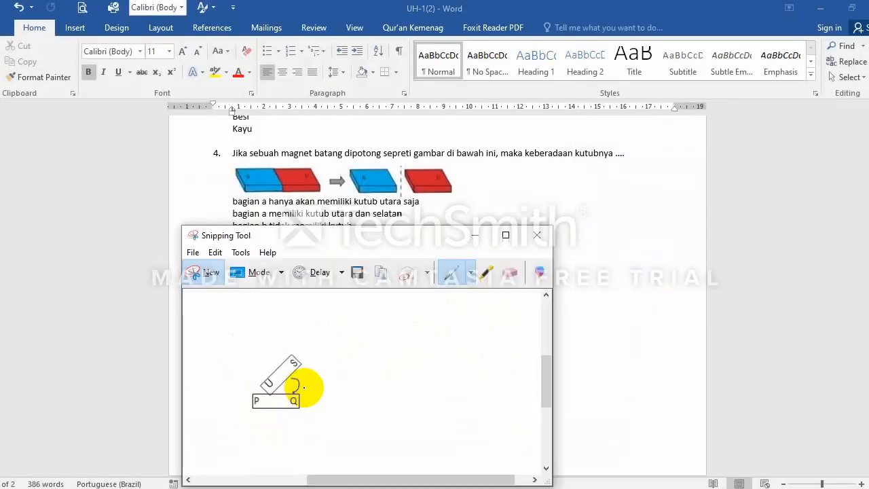
left_click(194, 252)
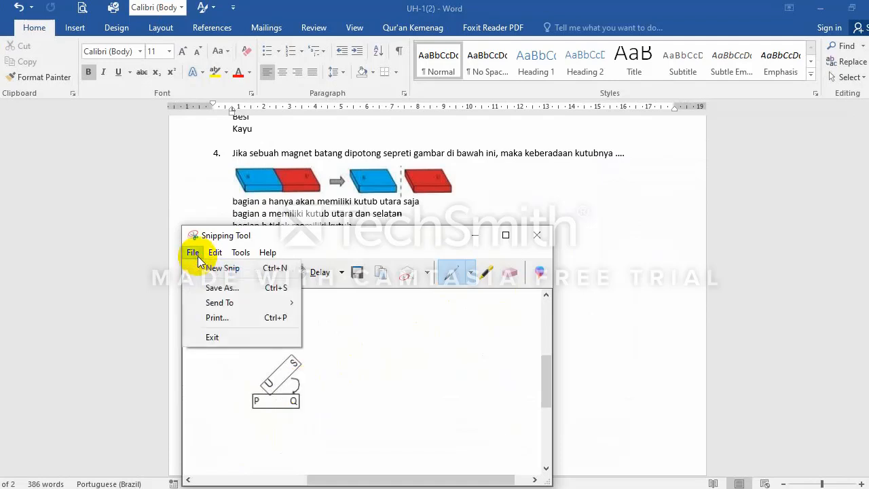
left_click(201, 287)
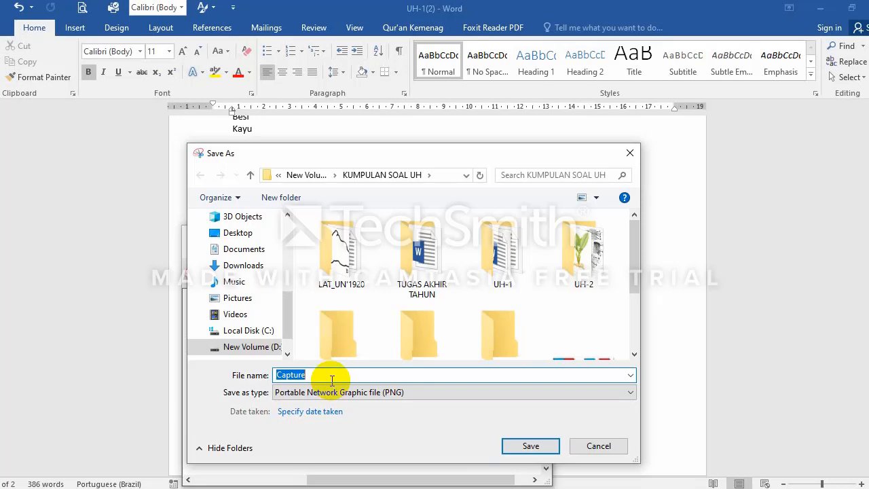
left_click(636, 342)
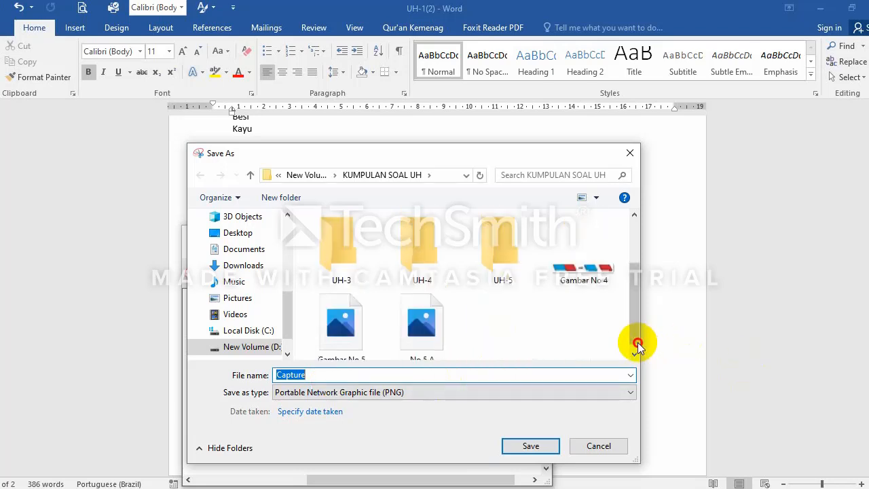
left_click(634, 338)
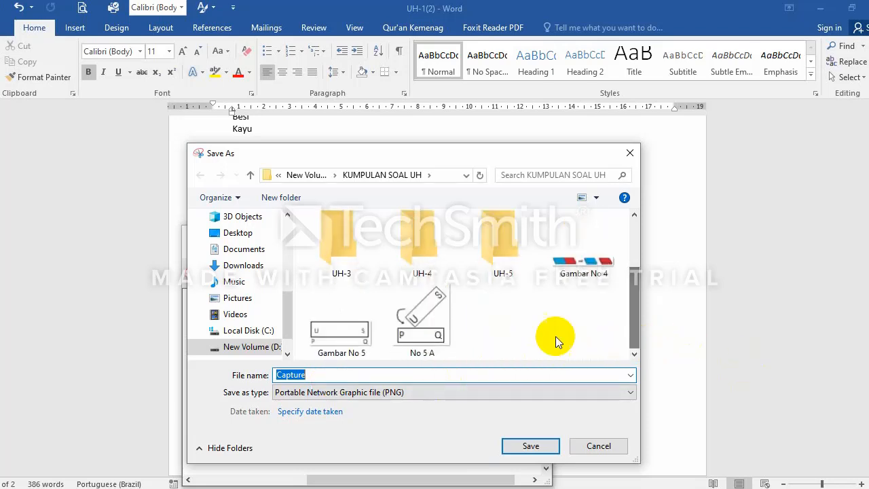
left_click(437, 355)
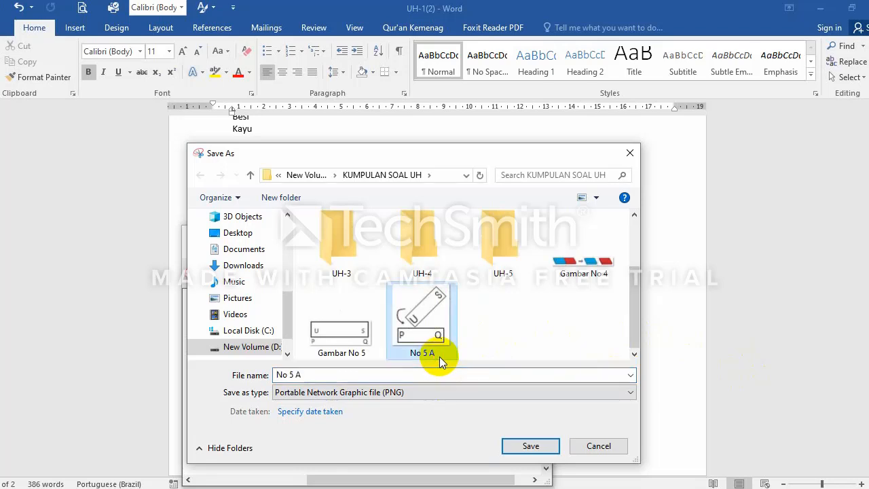
left_click(393, 376)
left_click(398, 375)
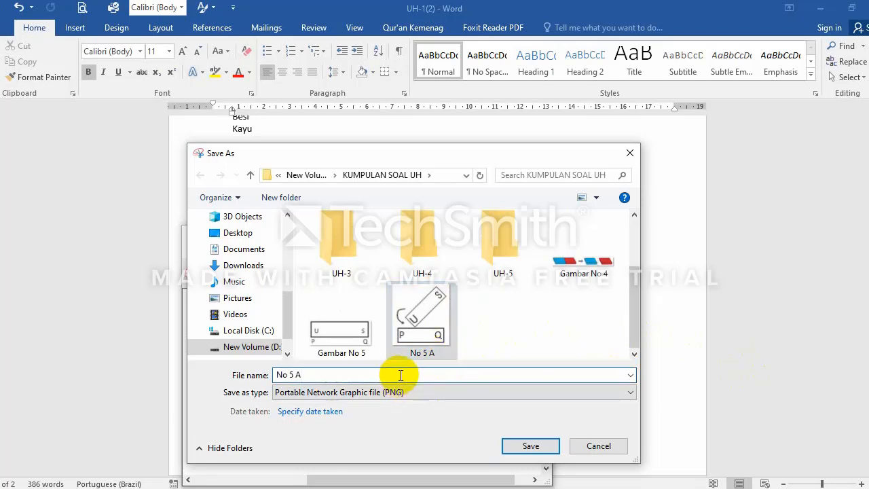
key("BackSpace")
type("B")
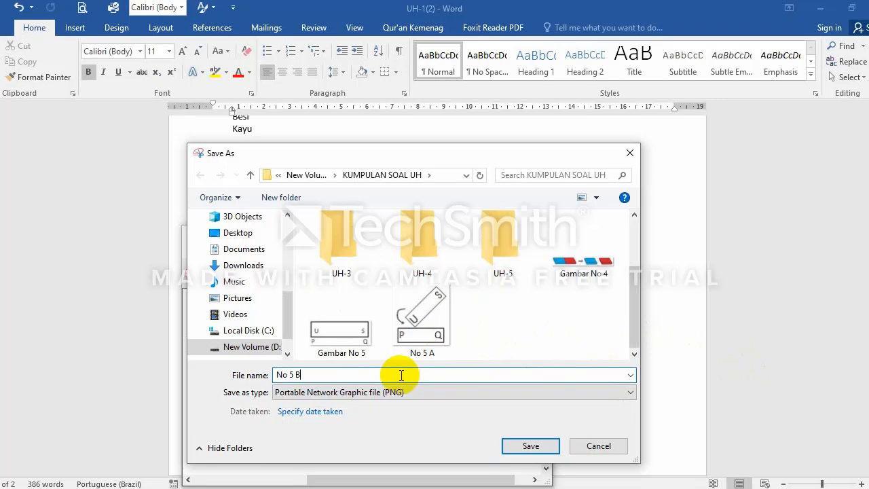
left_click(533, 445)
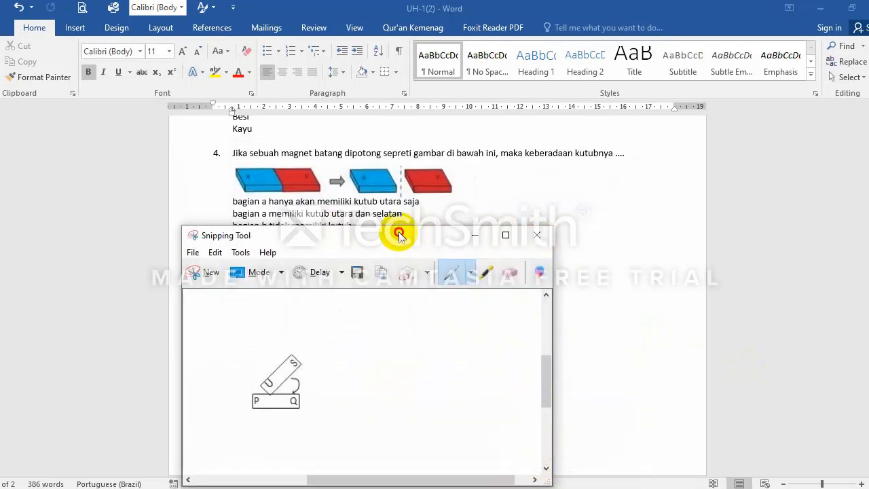
Step: Snip option C's magnet diagram and save it as PNG 'No 5 C' in KUMPULAN SOAL UH
left_click(209, 275)
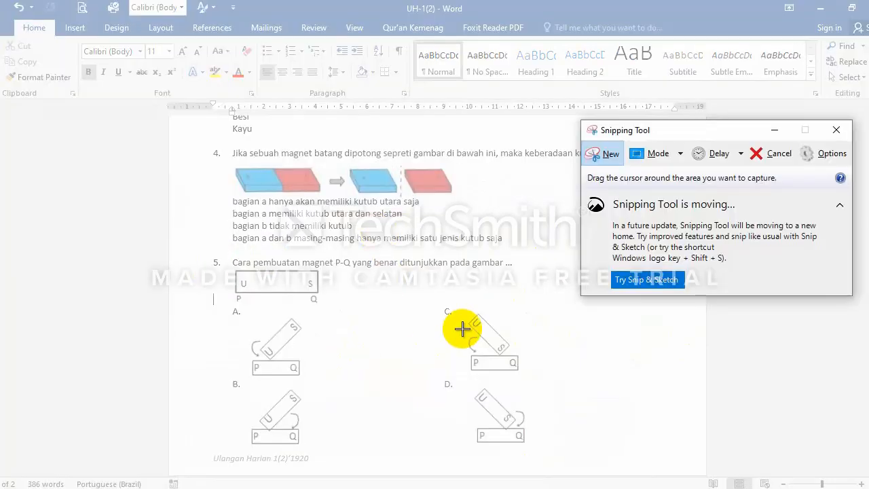
left_click_drag(466, 372, 522, 310)
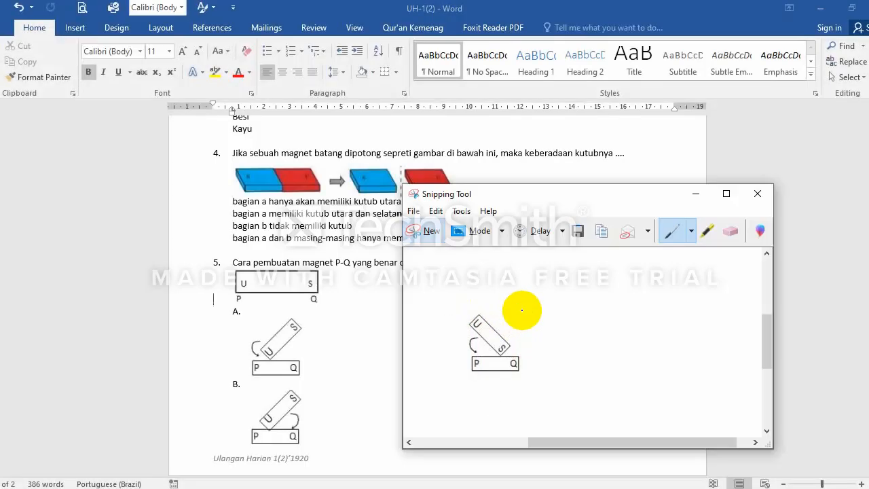
left_click(413, 211)
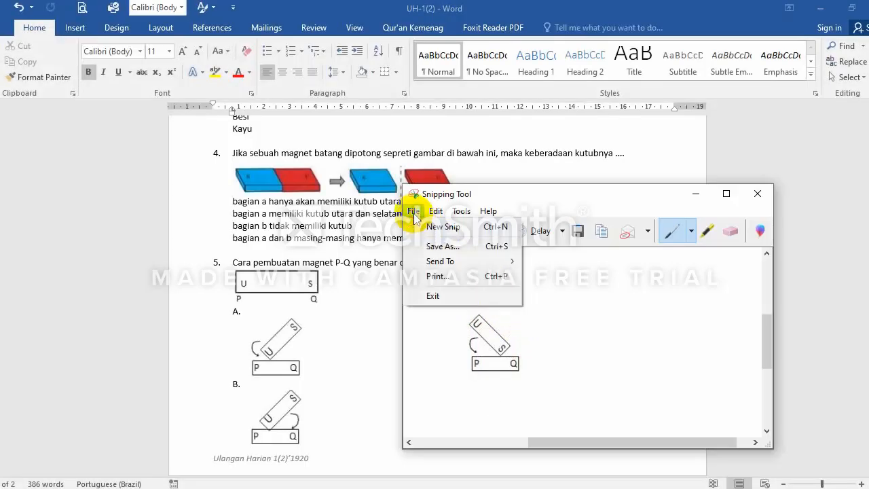
left_click(425, 245)
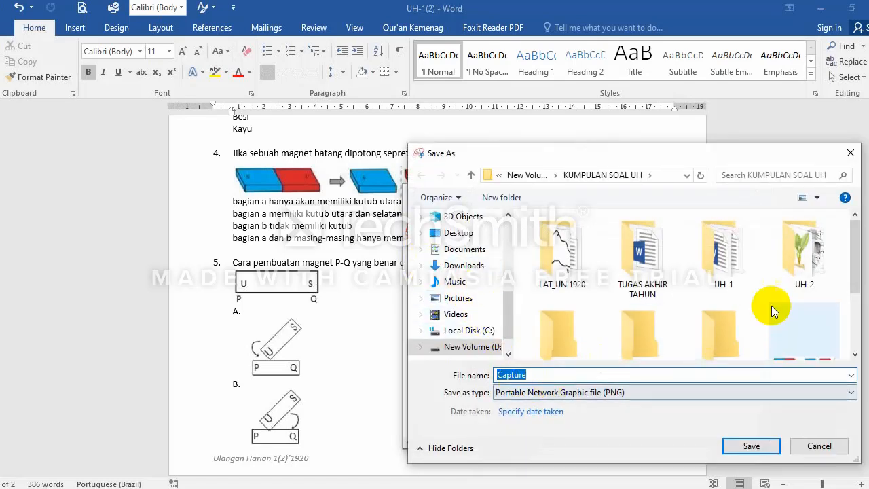
left_click(857, 344)
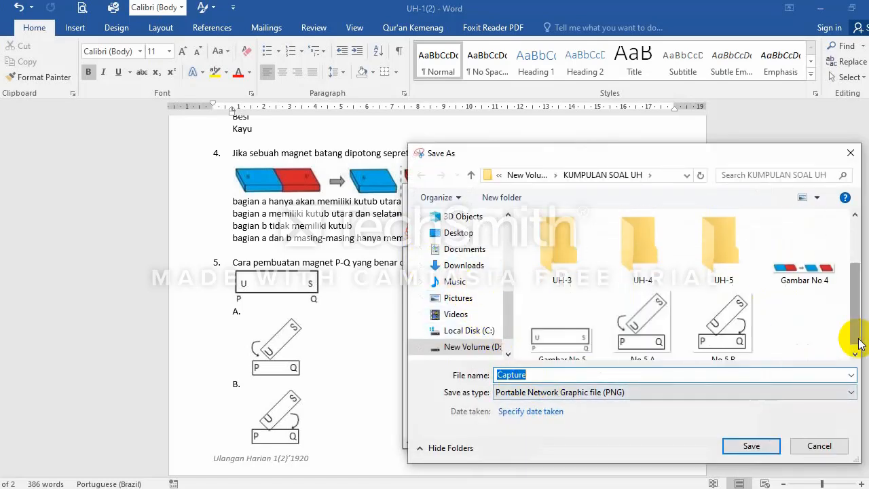
left_click(723, 335)
left_click(607, 375)
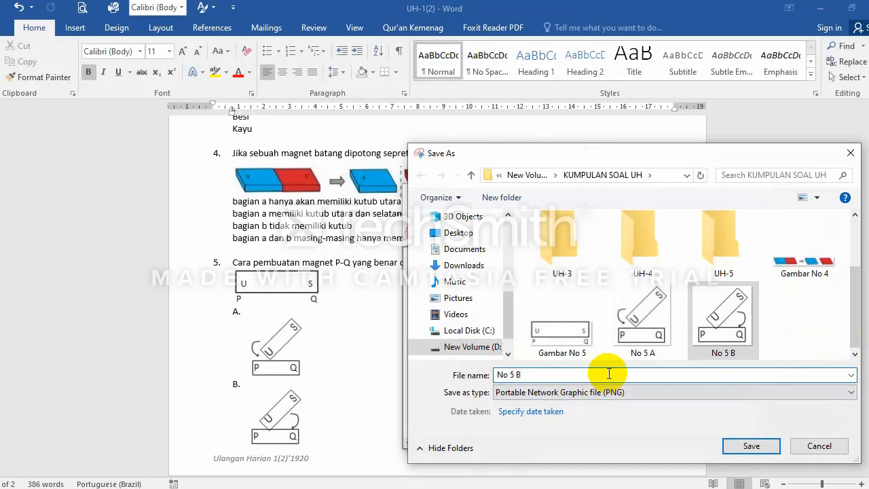
key("BackSpace")
type("c")
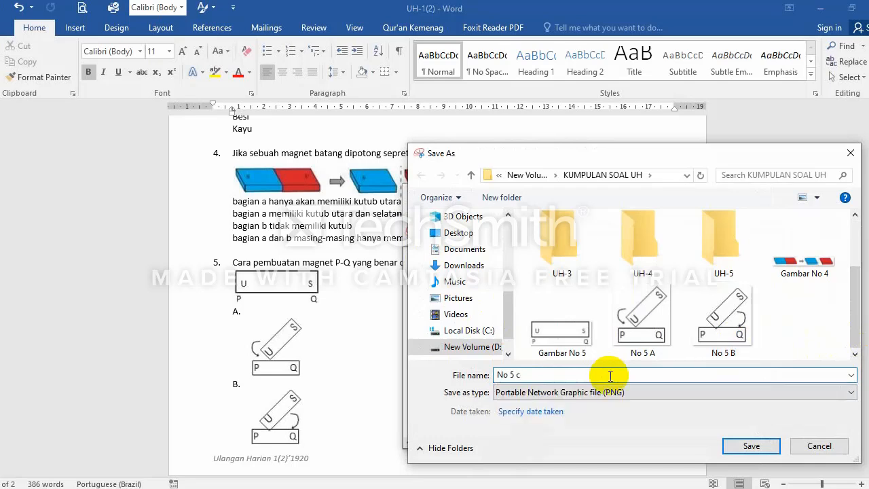
key("BackSpace")
type("C")
left_click(751, 446)
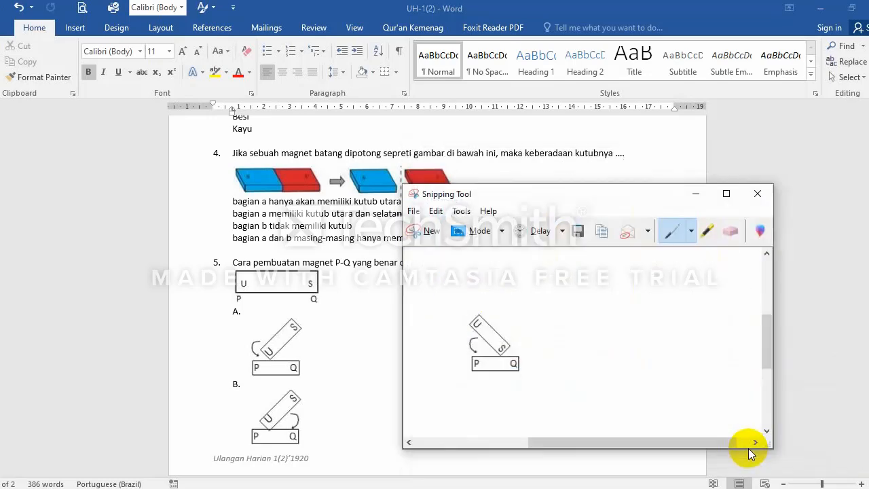
Step: Snip option D's magnet diagram and save it as PNG 'No 5 D'
left_click(431, 231)
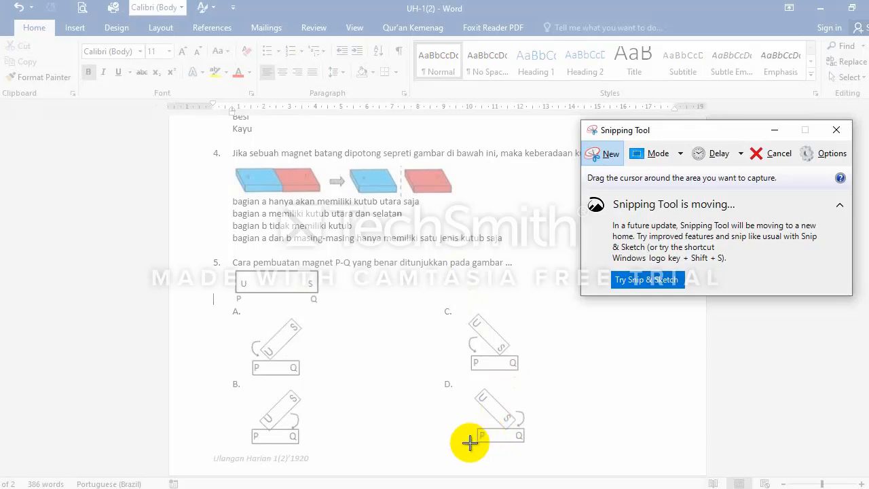
left_click_drag(473, 442, 528, 385)
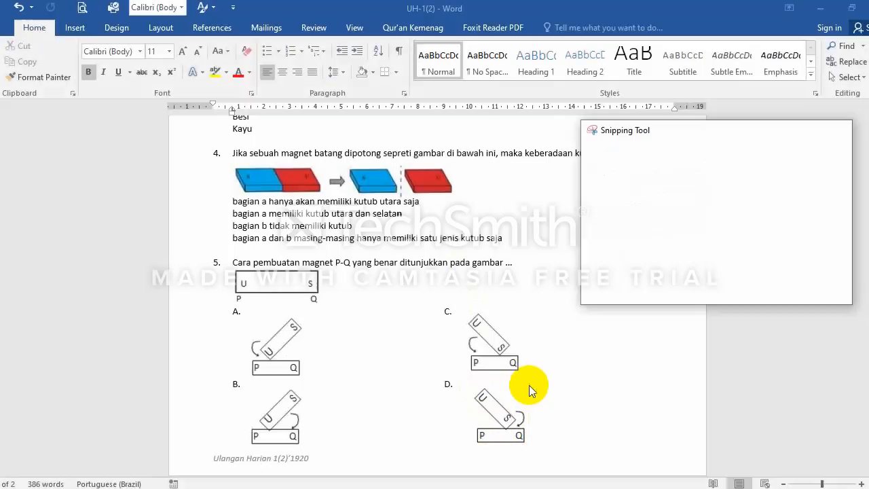
left_click(419, 252)
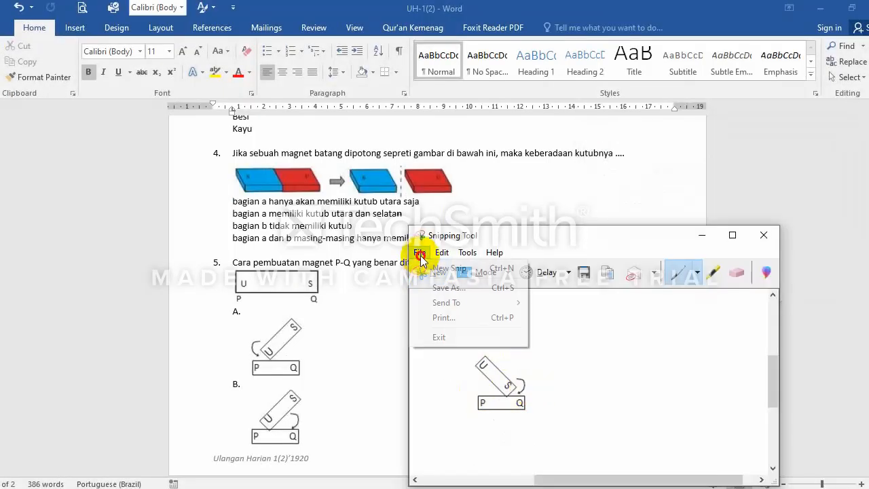
left_click(442, 287)
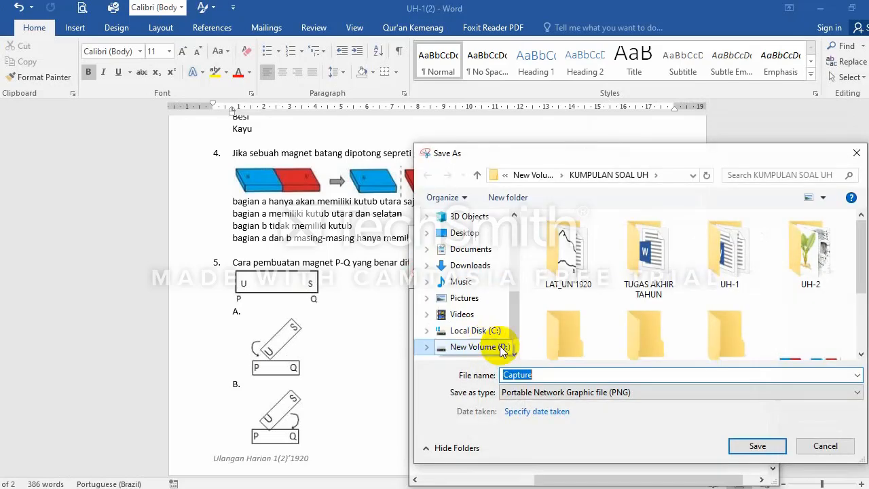
scroll(806, 332, "down", 2)
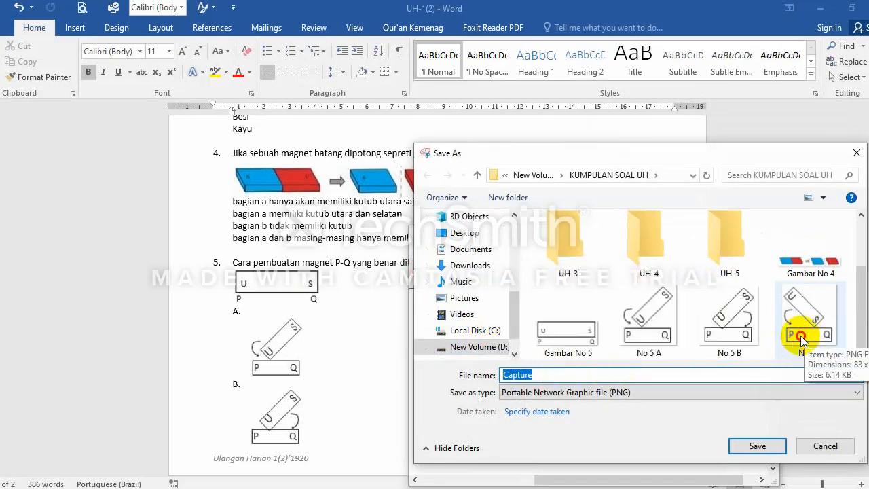
left_click(792, 343)
double_click(577, 373)
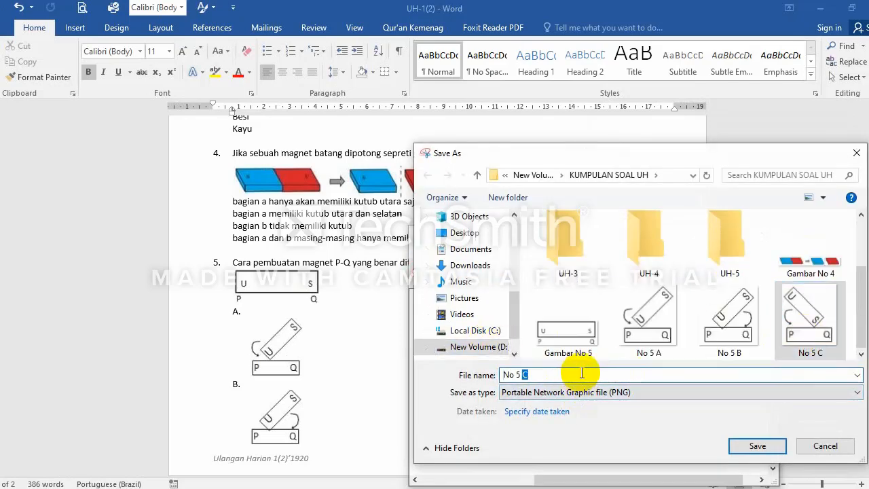
type("D")
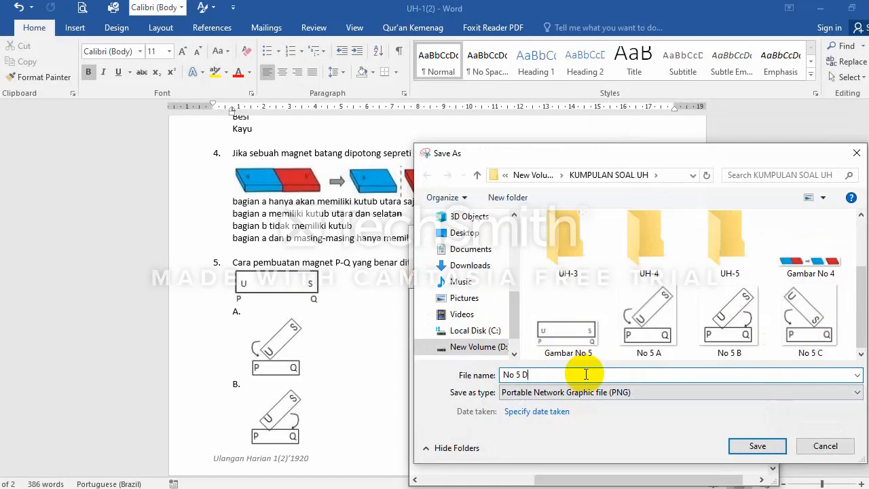
left_click(733, 448)
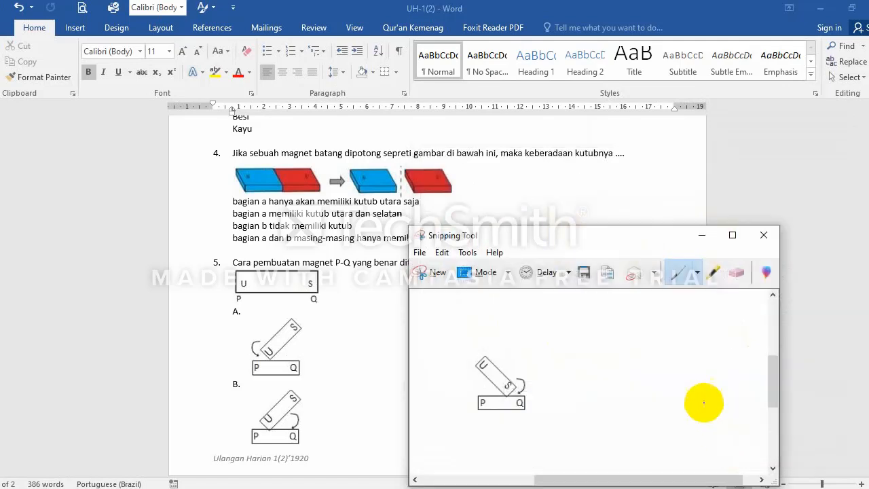
Step: Close Snipping Tool to return to the Word question document
left_click(764, 237)
scroll(657, 280, "down", 3)
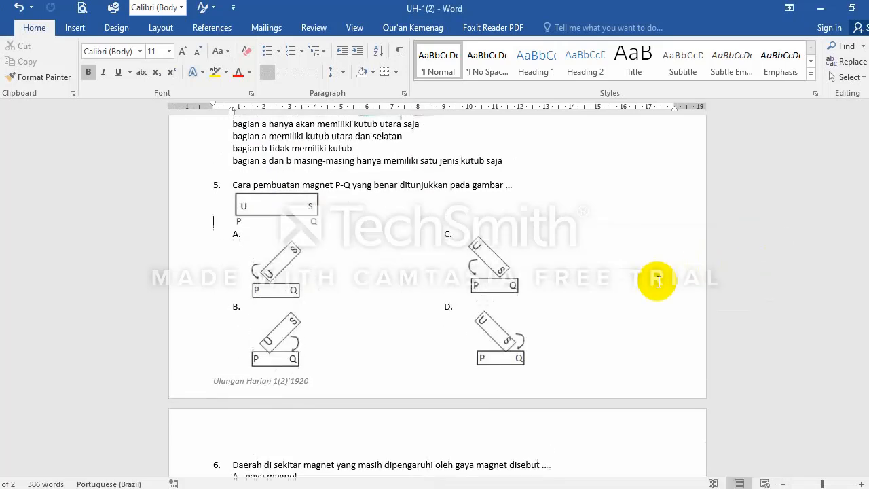
scroll(657, 280, "up", 3)
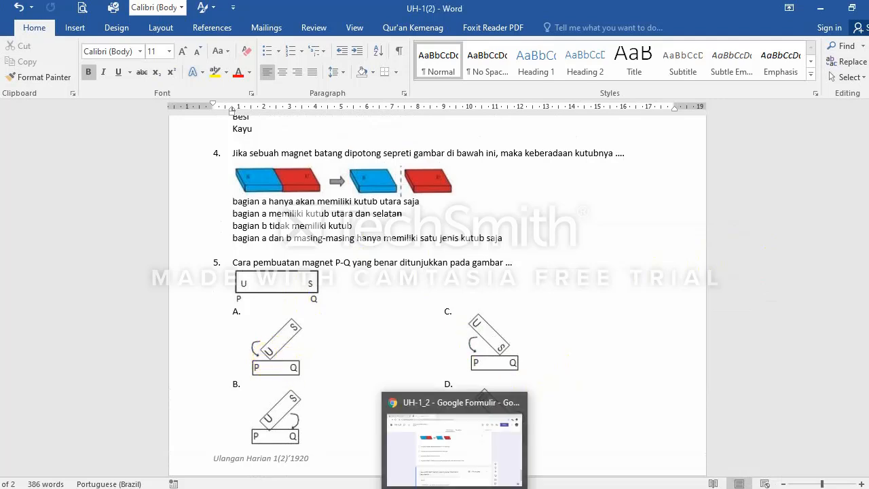
Step: Upload the Gambar No 5 P-Q magnet picture beneath question 5's title in the quiz form
left_click(446, 475)
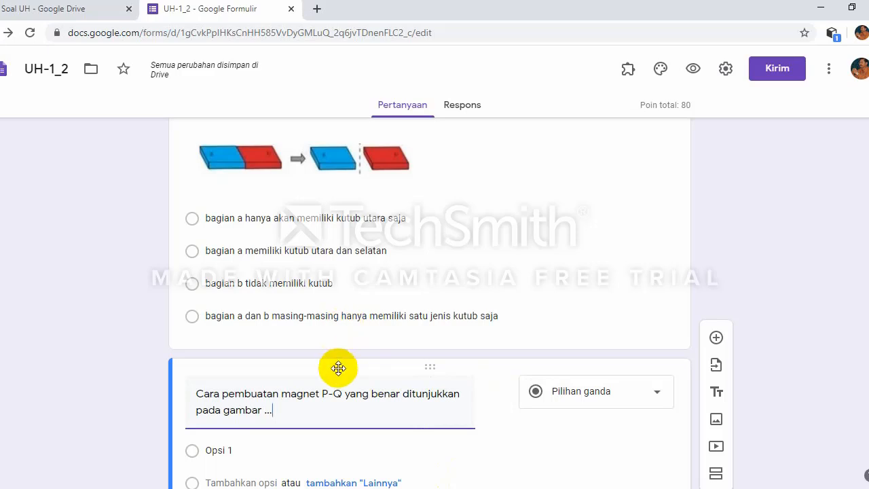
scroll(337, 369, "down", 2)
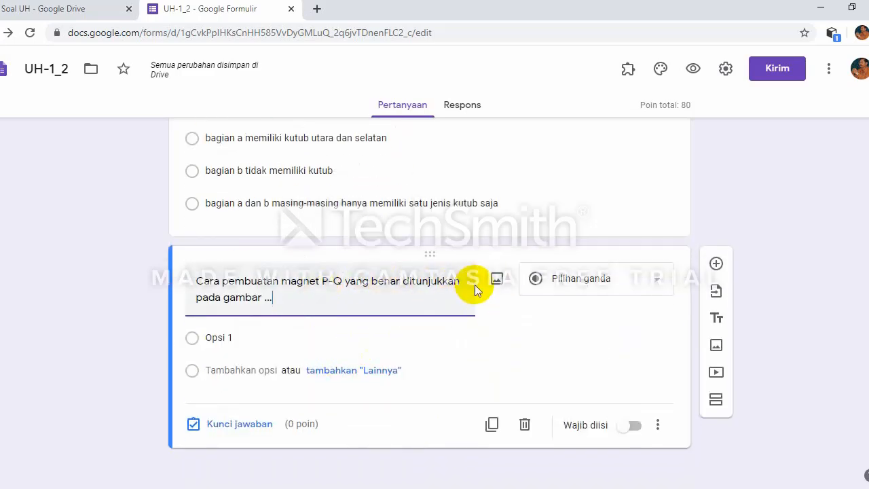
left_click(498, 281)
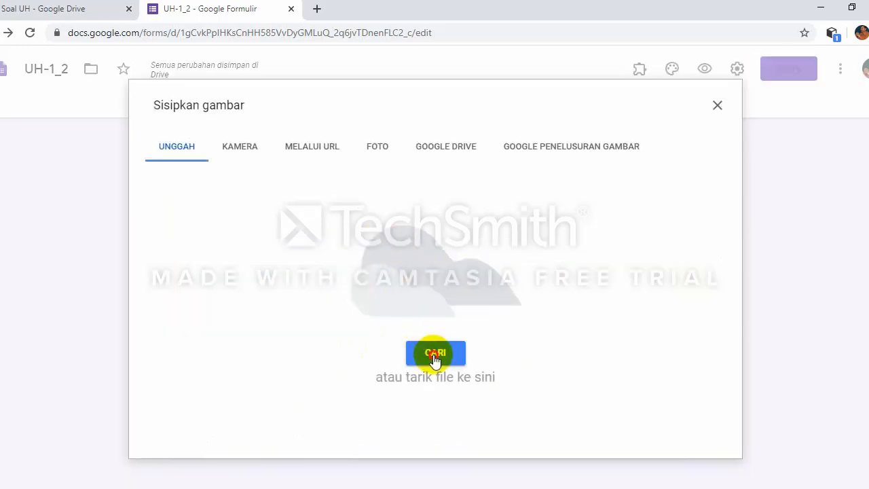
left_click(432, 354)
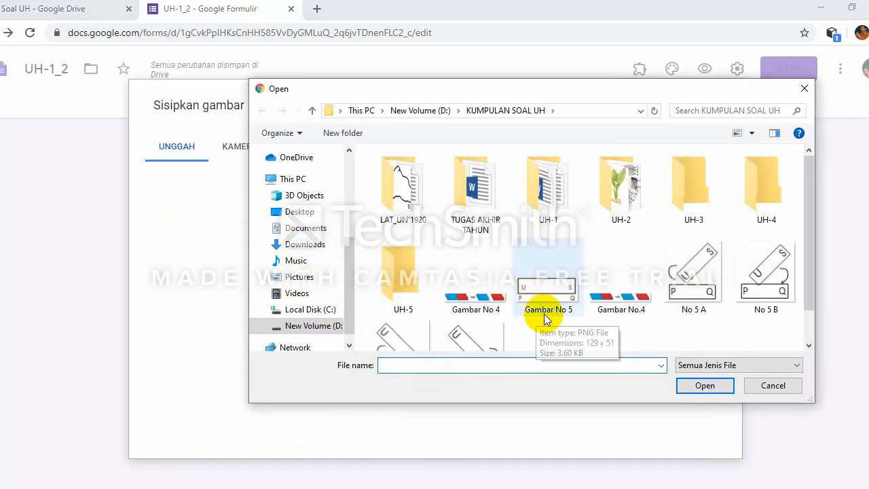
left_click(549, 299)
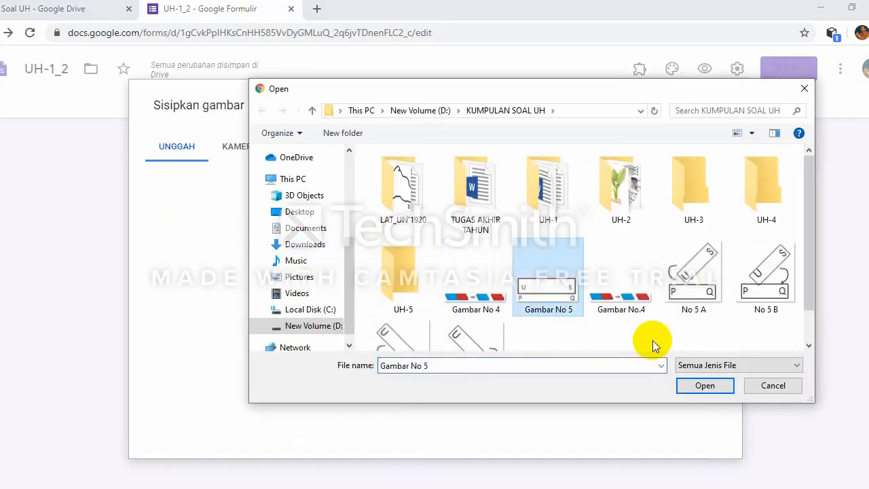
left_click(709, 384)
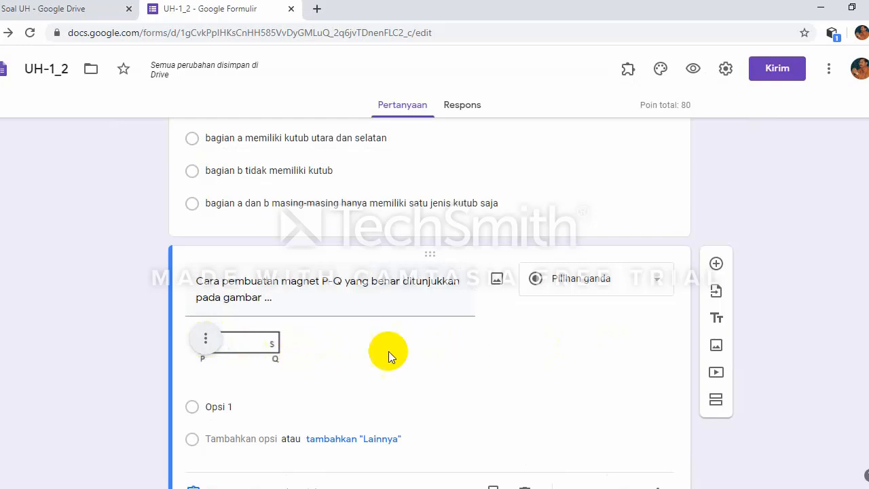
scroll(266, 373, "down", 1)
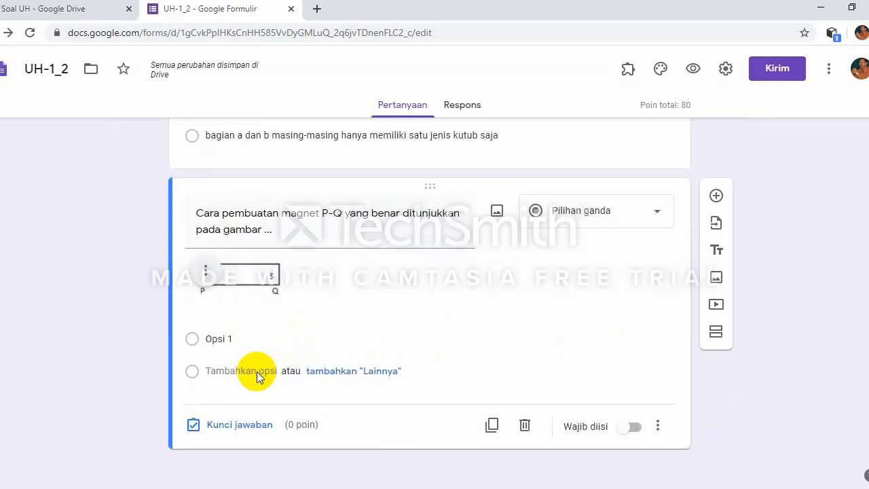
left_click(206, 277)
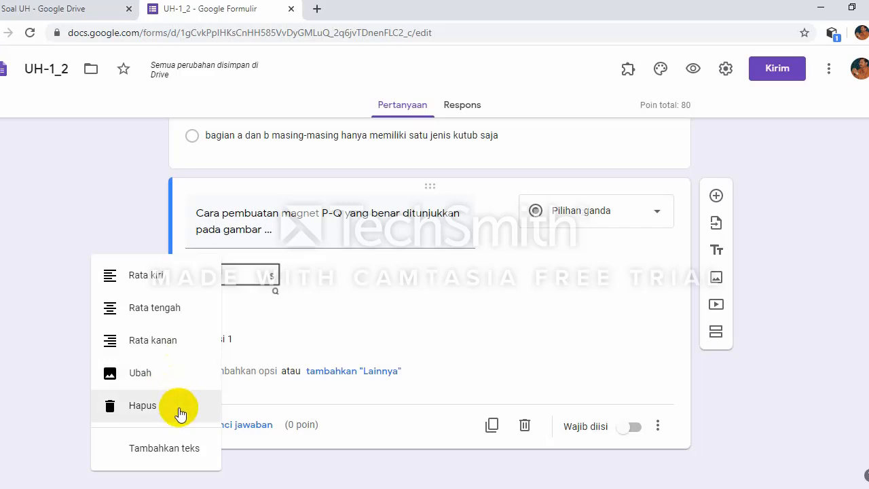
left_click(422, 285)
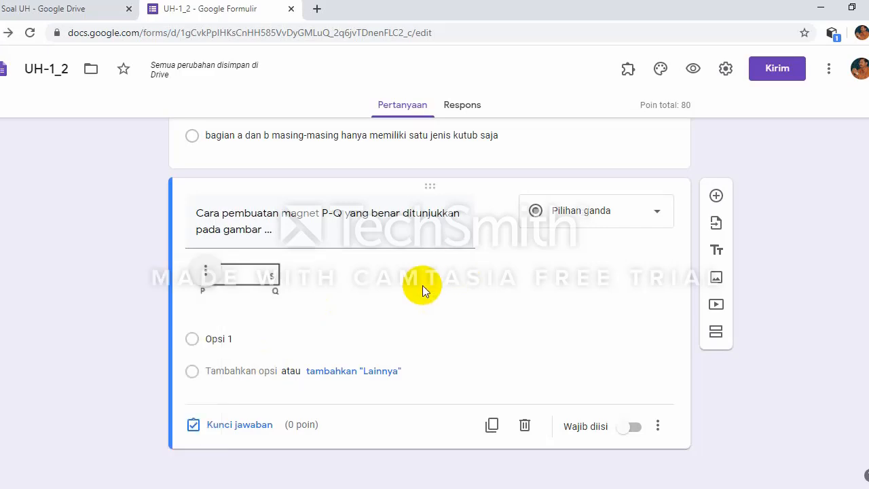
Step: Upload the No 5 A tilted-magnet picture onto question 5's Opsi 1 answer
left_click(239, 338)
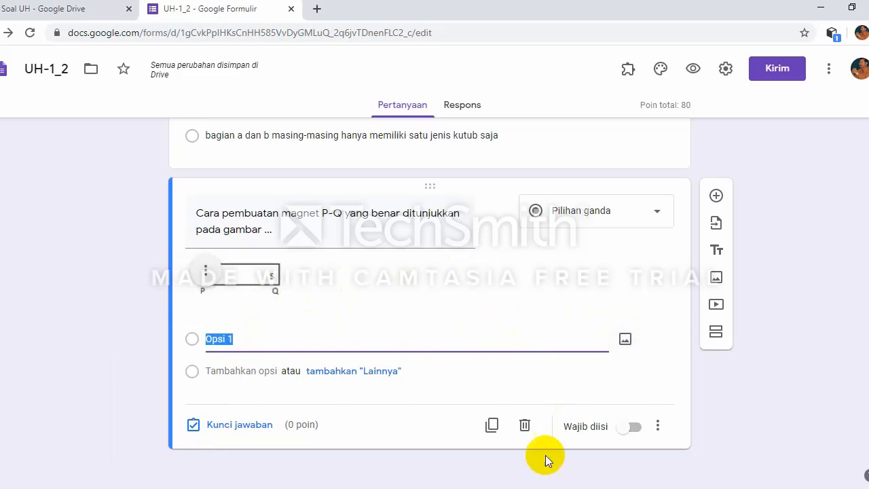
key("alt+Tab")
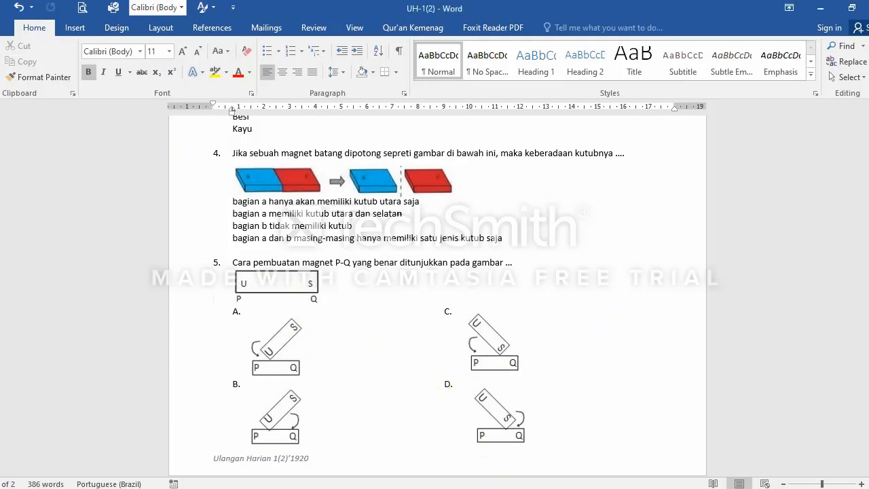
key("alt+Tab")
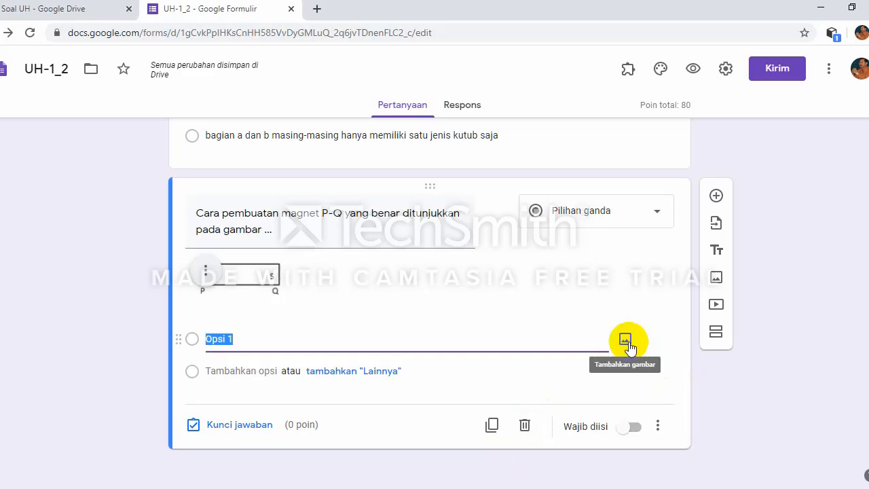
left_click(629, 347)
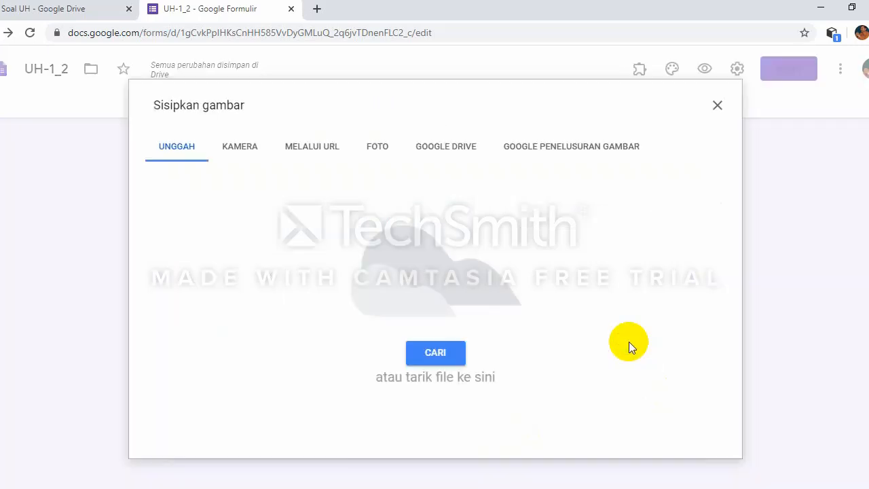
left_click(435, 354)
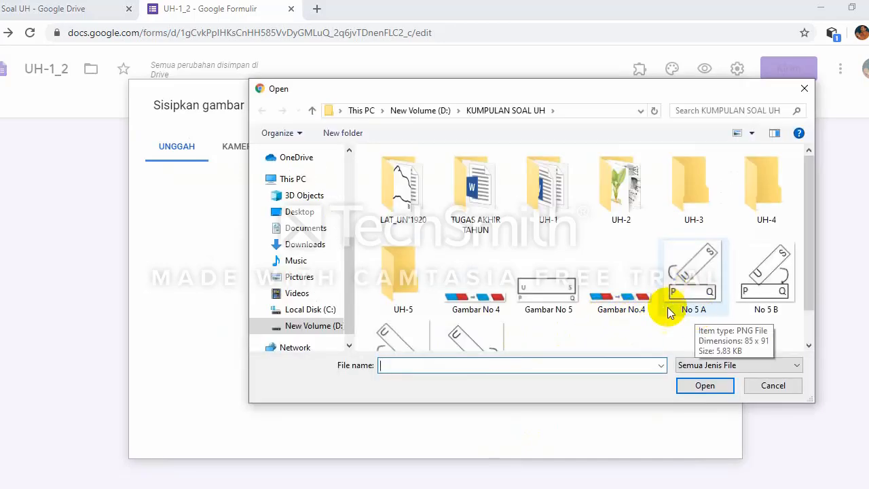
left_click(689, 300)
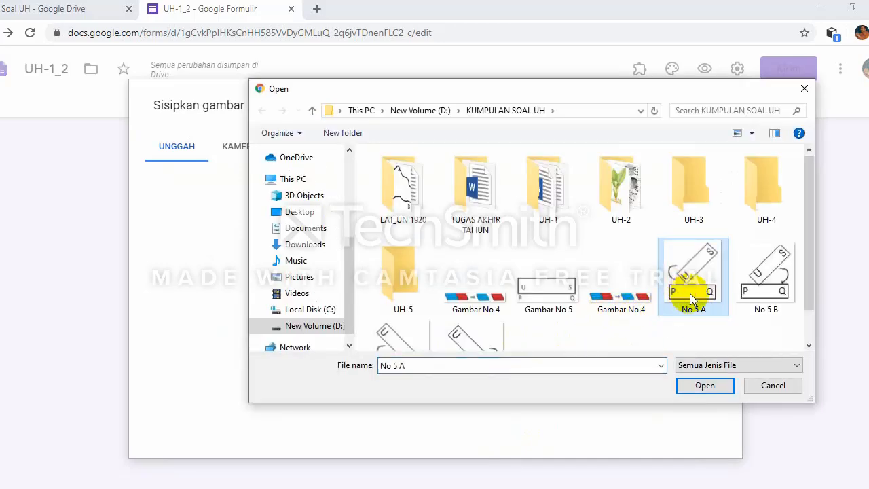
left_click(709, 387)
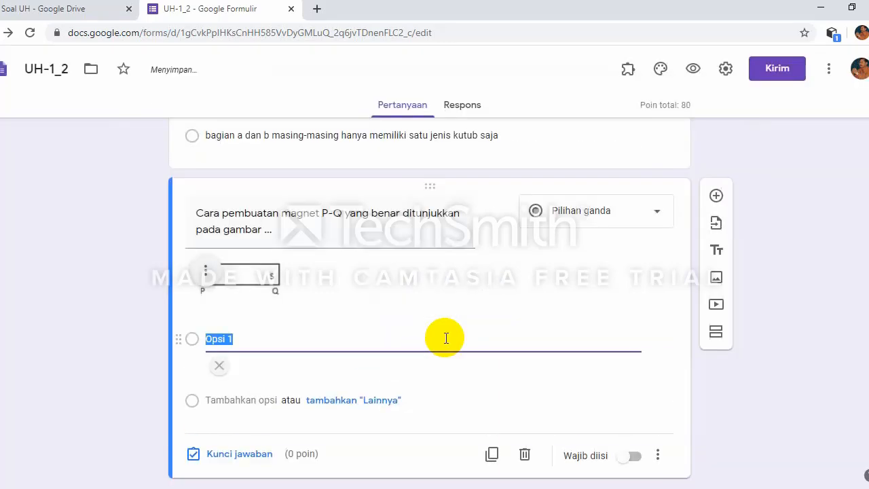
scroll(445, 337, "down", 1)
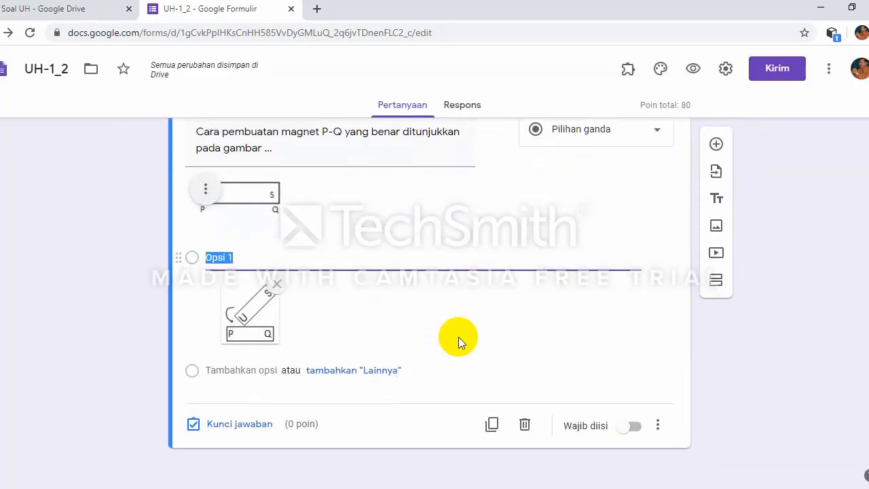
Step: Add a second answer option carrying the No 5 B magnet picture
key("Return")
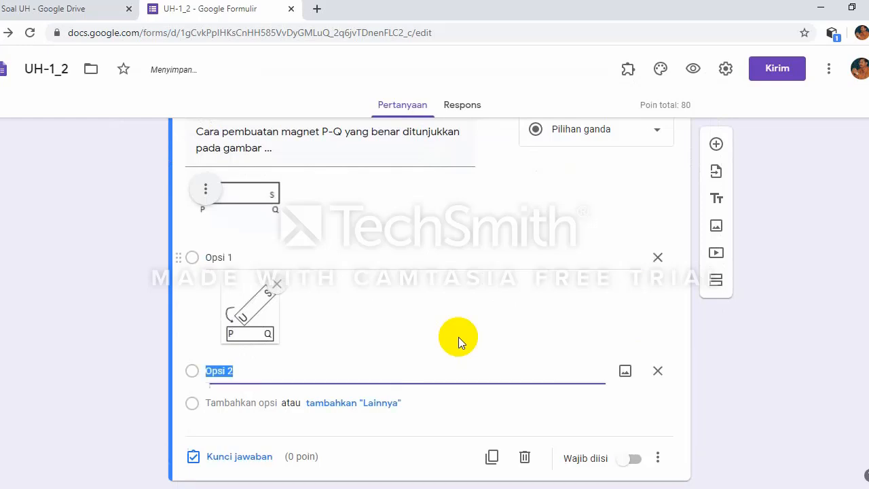
left_click(625, 371)
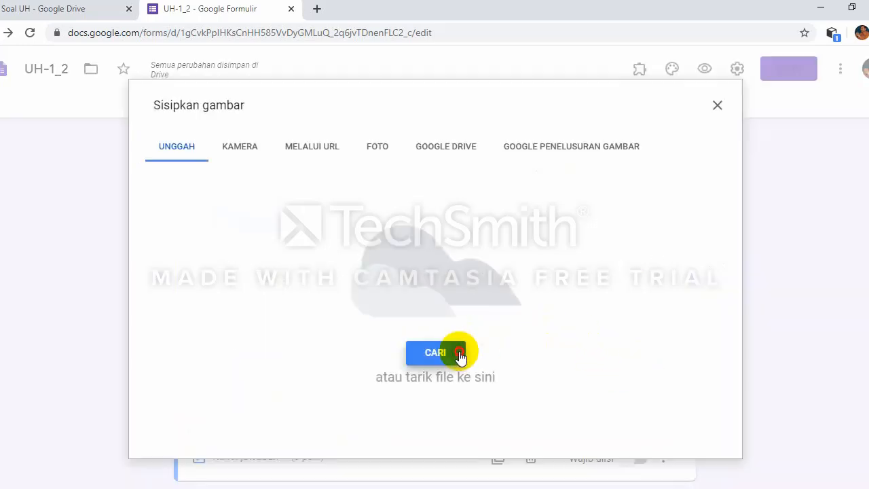
left_click(460, 354)
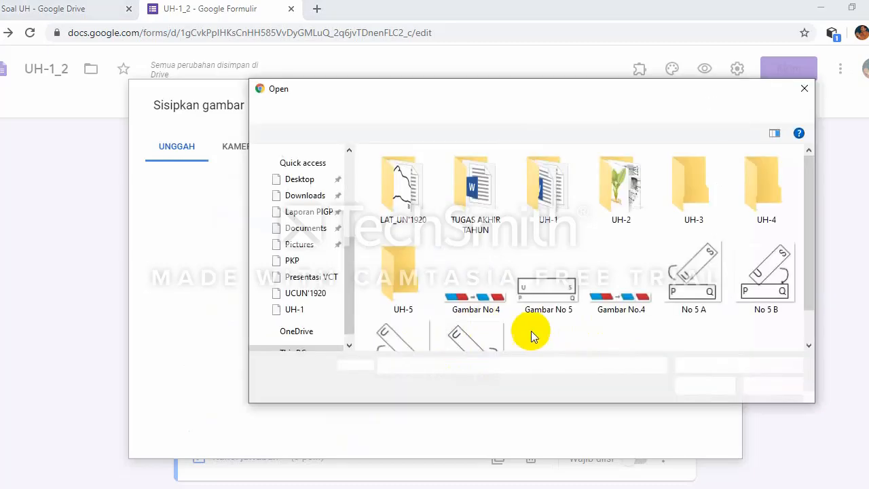
left_click(764, 312)
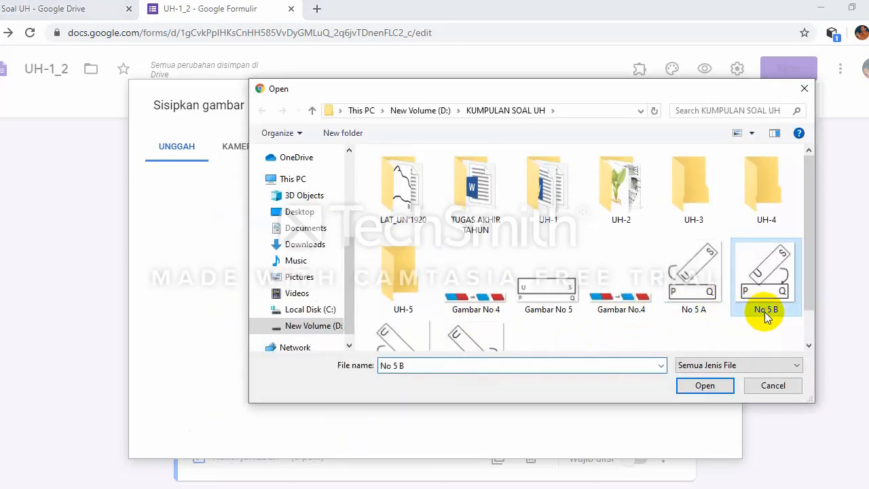
left_click(712, 385)
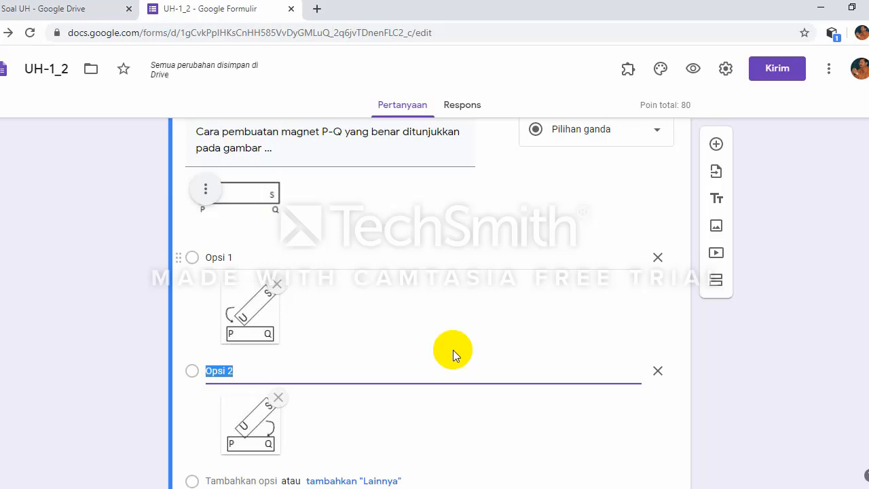
Step: Add a third answer option carrying the No 5 C magnet picture
key("Return")
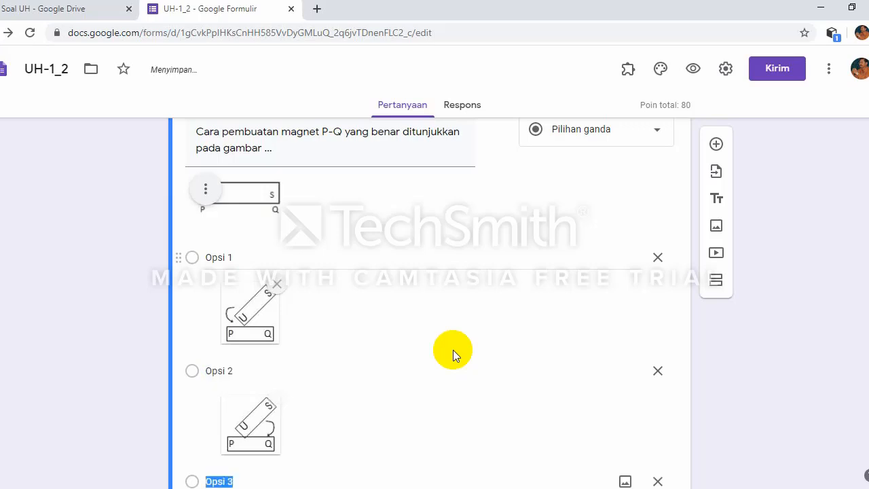
scroll(454, 372, "down", 1)
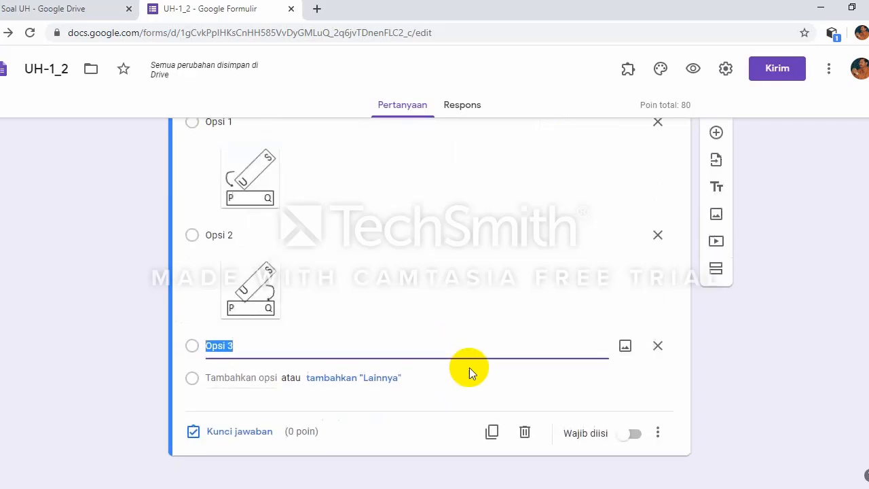
left_click(625, 346)
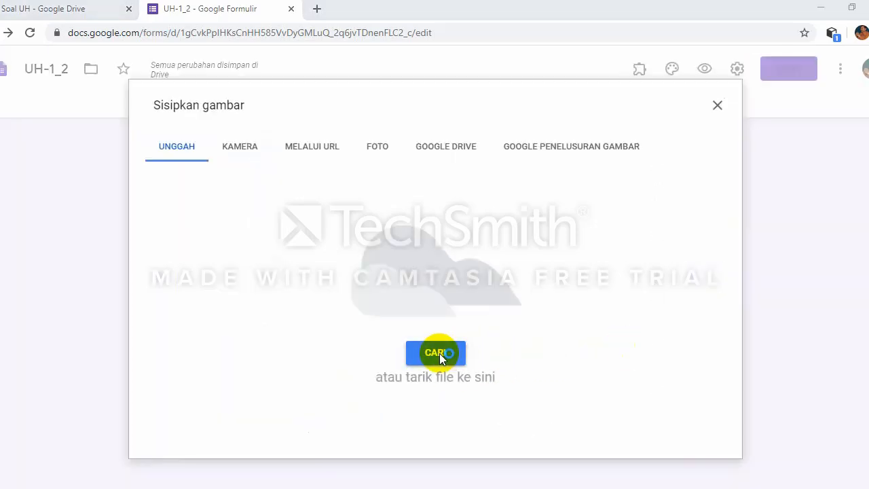
left_click(439, 354)
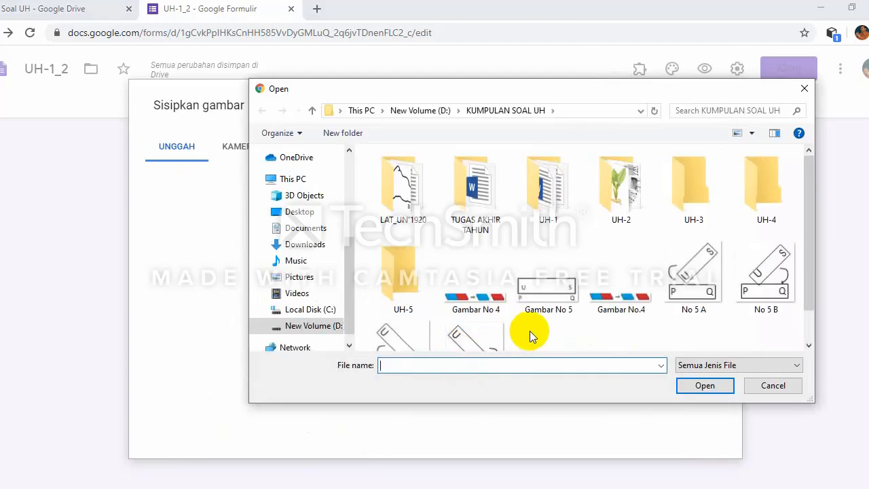
scroll(529, 331, "down", 1)
left_click(414, 332)
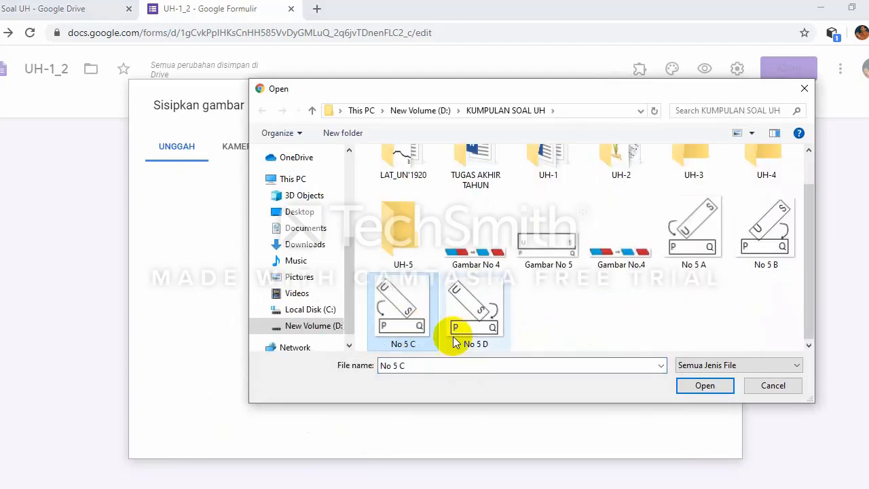
left_click(690, 391)
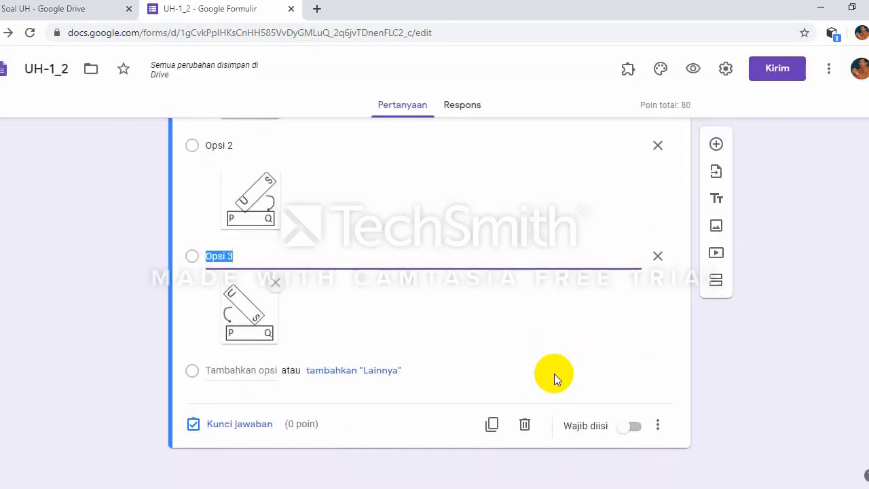
Step: Add a fourth answer option carrying the No 5 D magnet picture
key("Return")
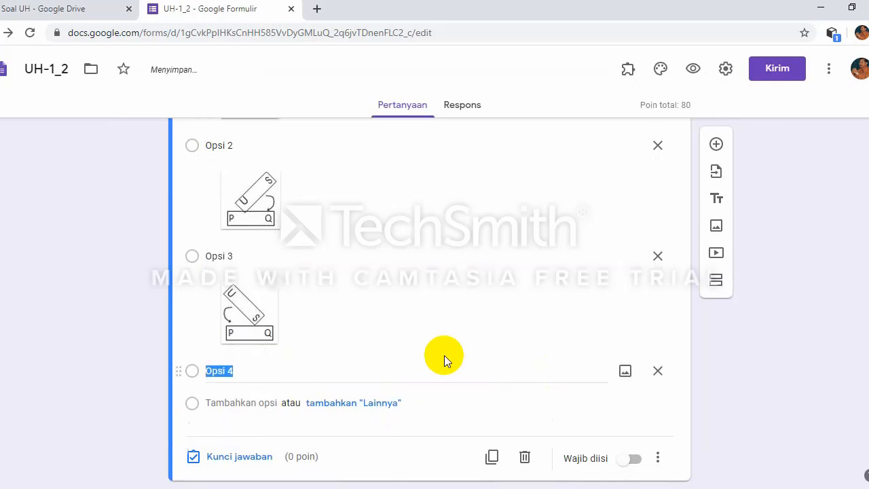
left_click(625, 371)
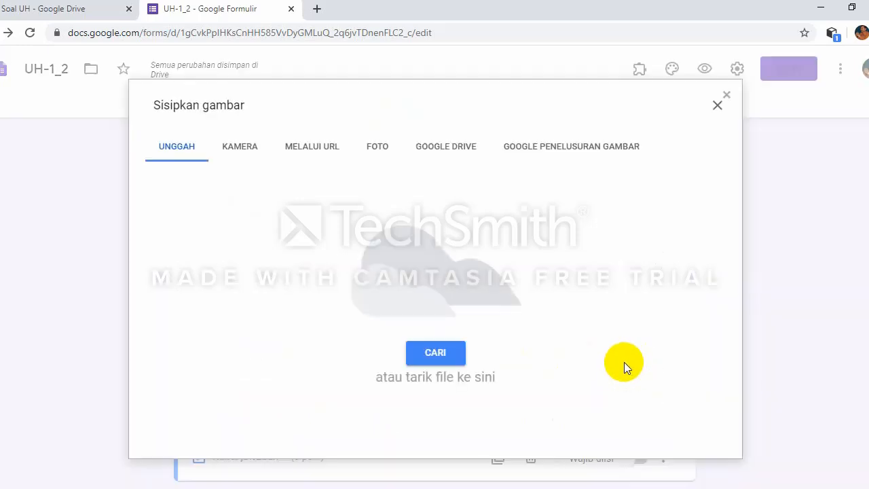
left_click(429, 353)
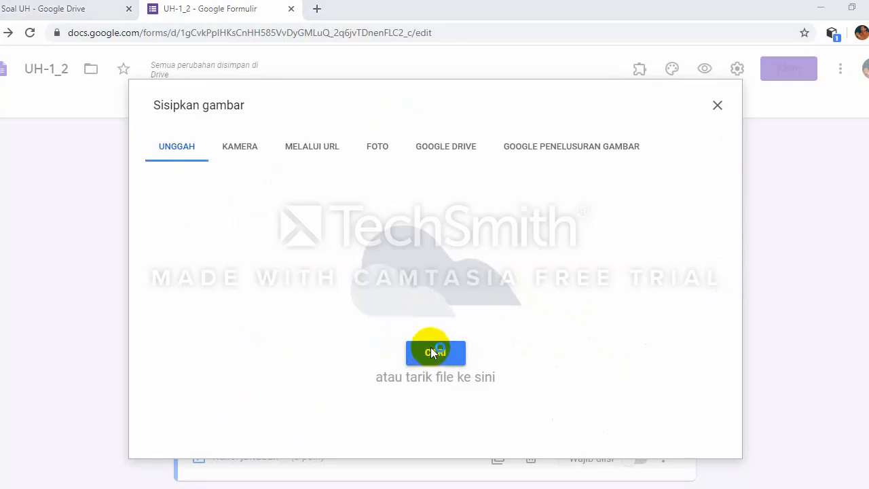
scroll(442, 328, "down", 1)
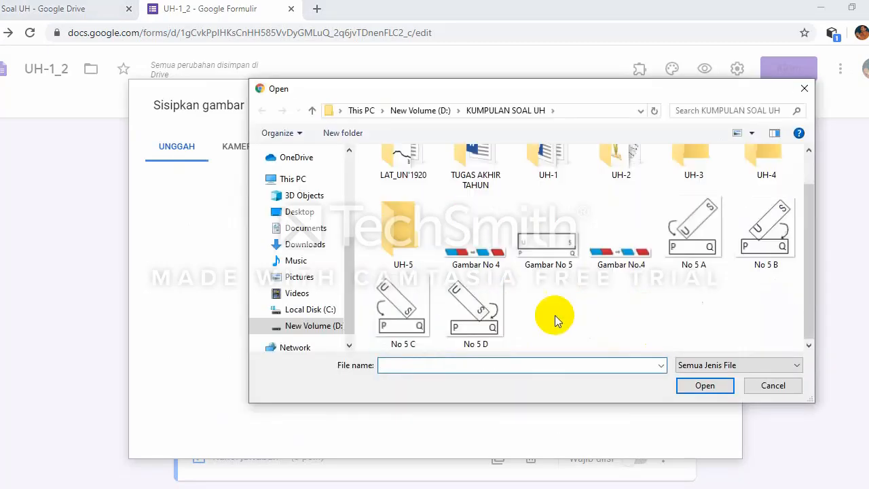
left_click(475, 315)
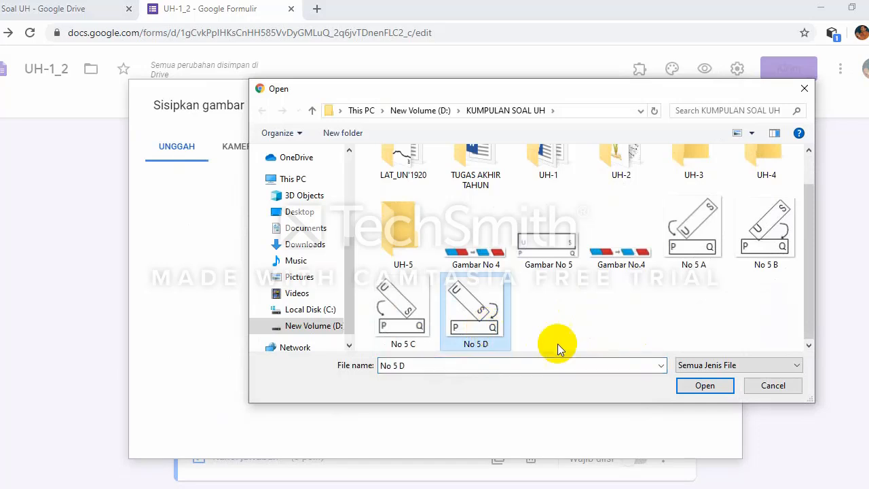
left_click(700, 386)
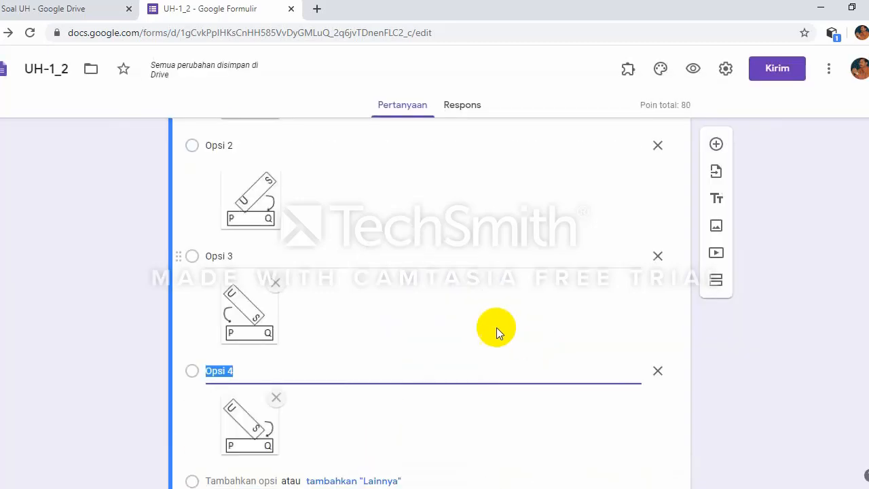
Step: Scroll through question 5 to review all four picture options
scroll(475, 317, "up", 3)
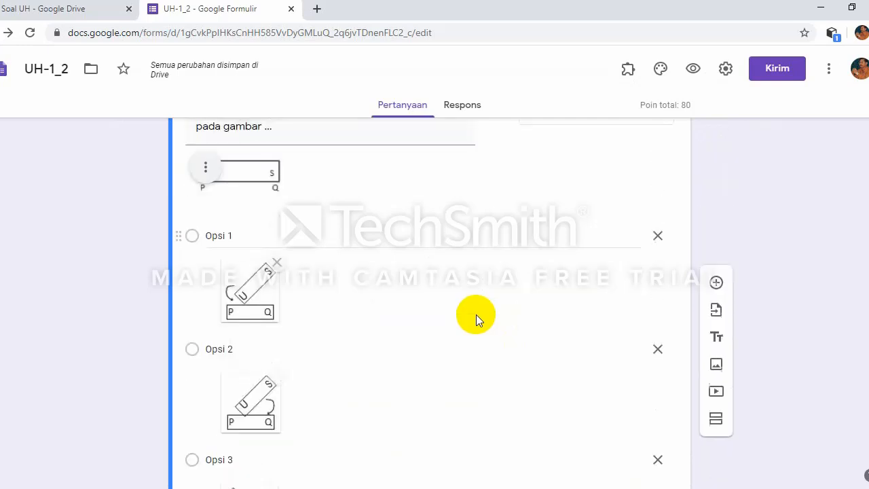
scroll(478, 313, "down", 3)
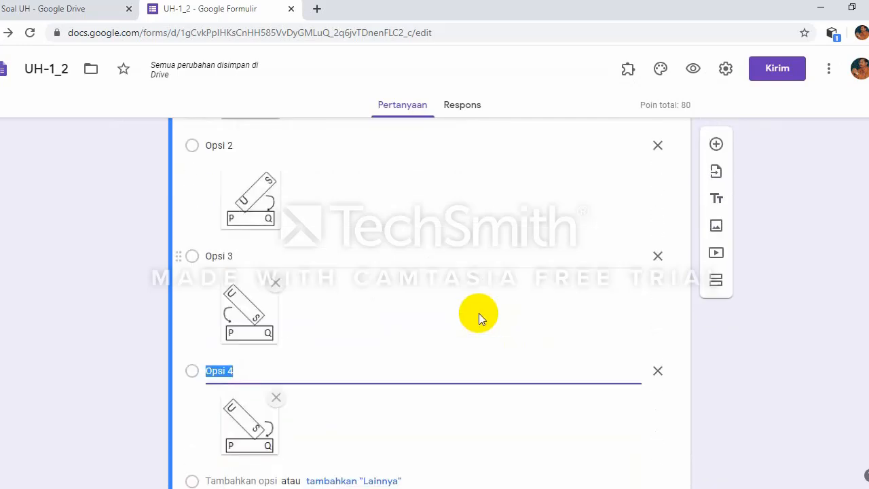
scroll(479, 313, "down", 1)
scroll(480, 313, "up", 5)
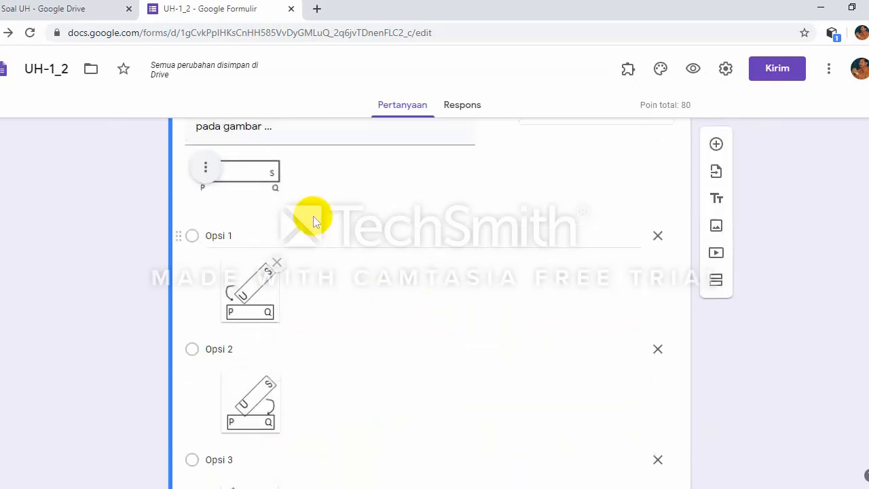
scroll(416, 214, "up", 1)
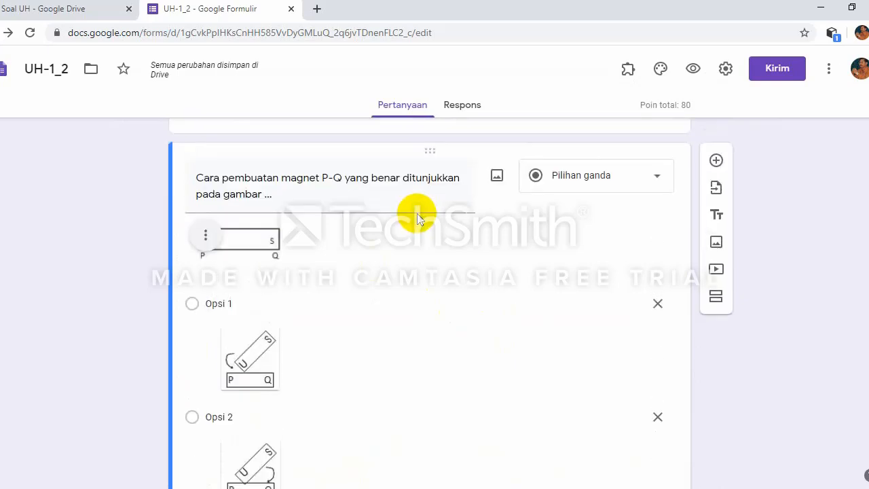
scroll(417, 214, "down", 3)
scroll(417, 216, "down", 1)
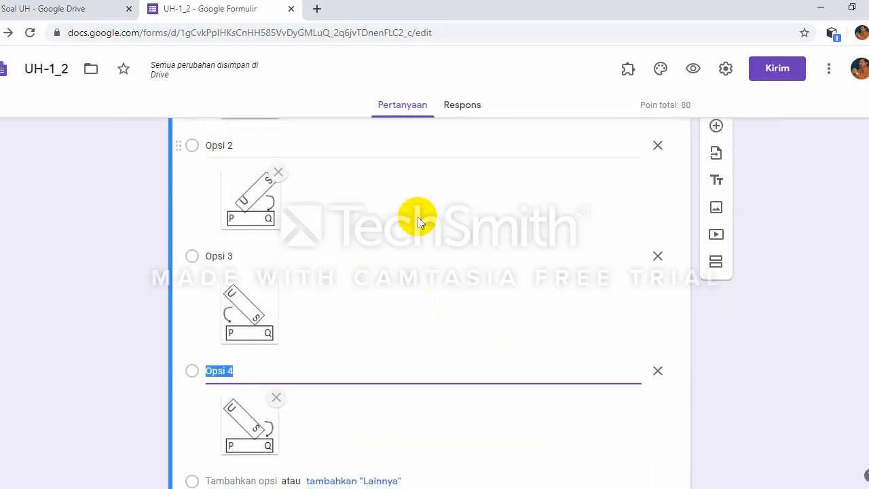
scroll(305, 343, "down", 2)
Step: Set question 5's answer key to 20 points with Opsi 1 correct
left_click(251, 425)
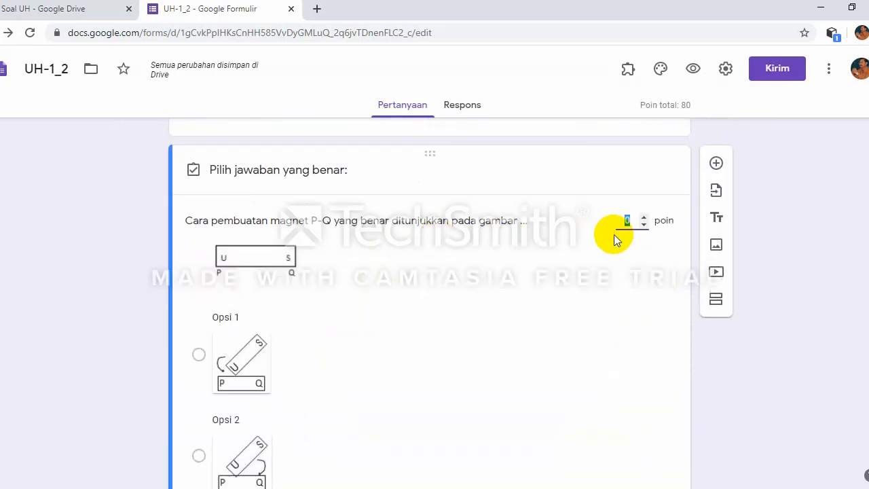
type("20")
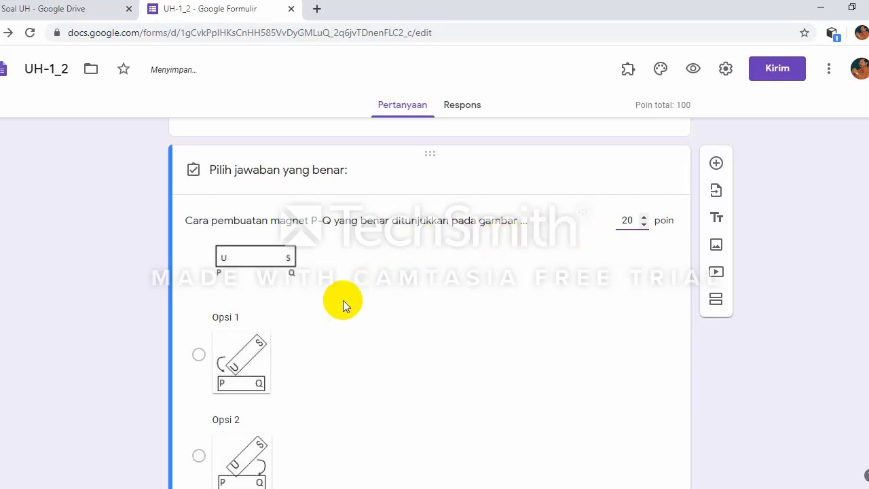
scroll(343, 302, "down", 2)
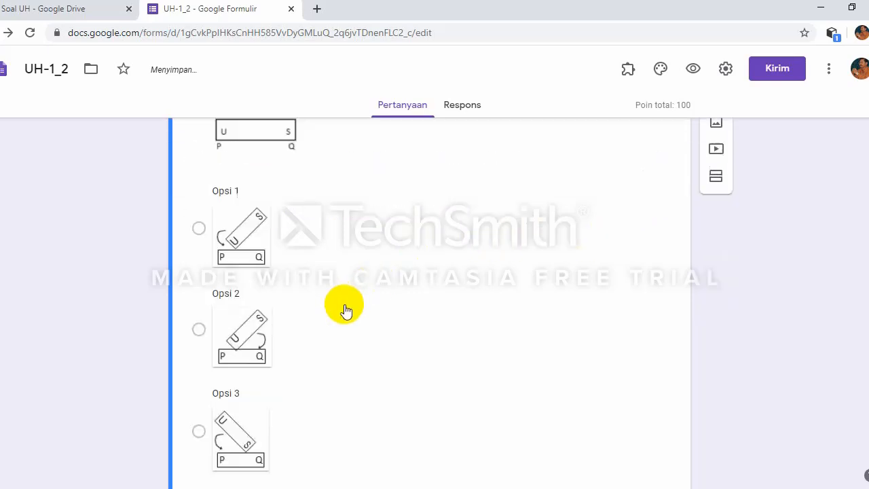
left_click(199, 220)
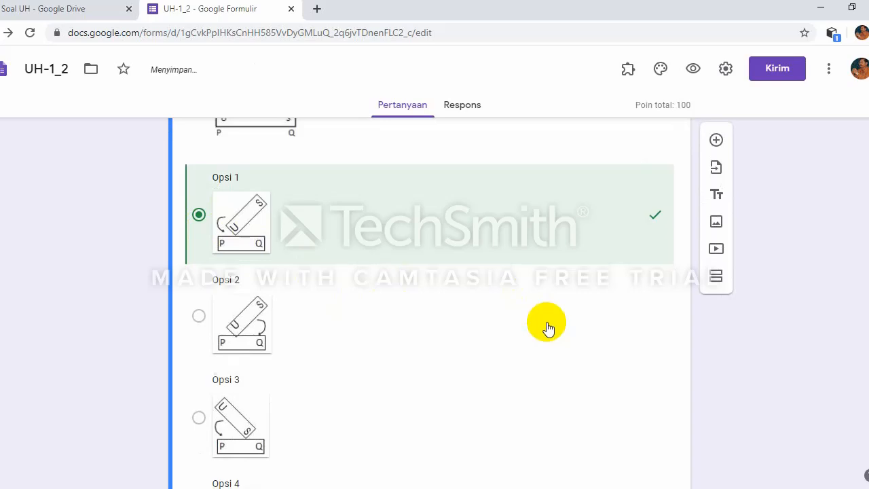
scroll(548, 327, "down", 3)
left_click(645, 426)
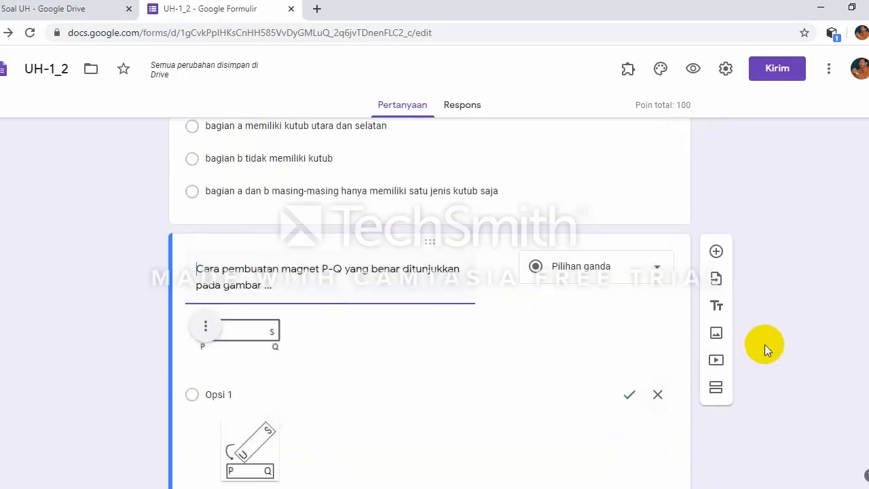
Step: Switch on Wajib diisi to make the P-Q magnet question required
scroll(762, 347, "down", 6)
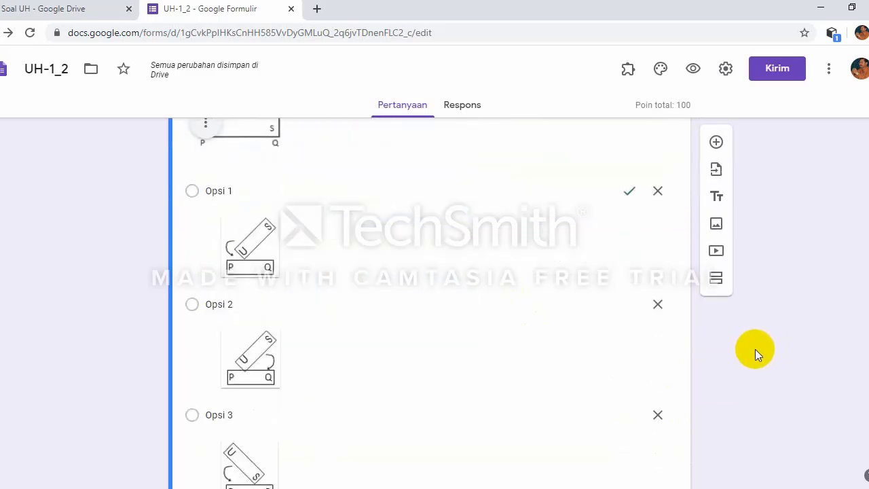
scroll(753, 343, "down", 1)
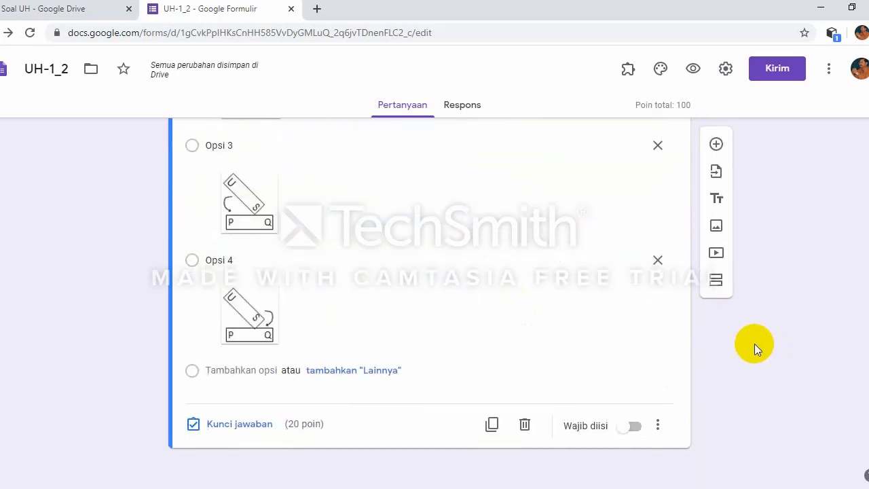
left_click(635, 427)
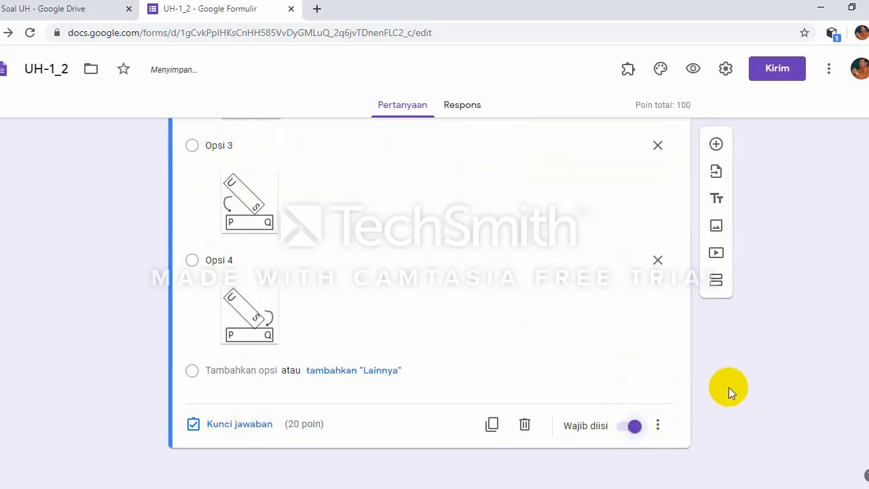
scroll(719, 381, "up", 6)
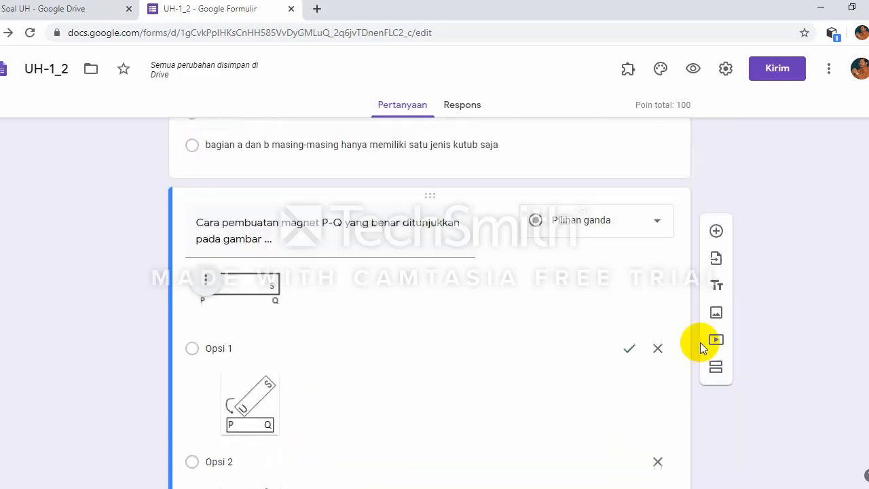
scroll(701, 342, "up", 12)
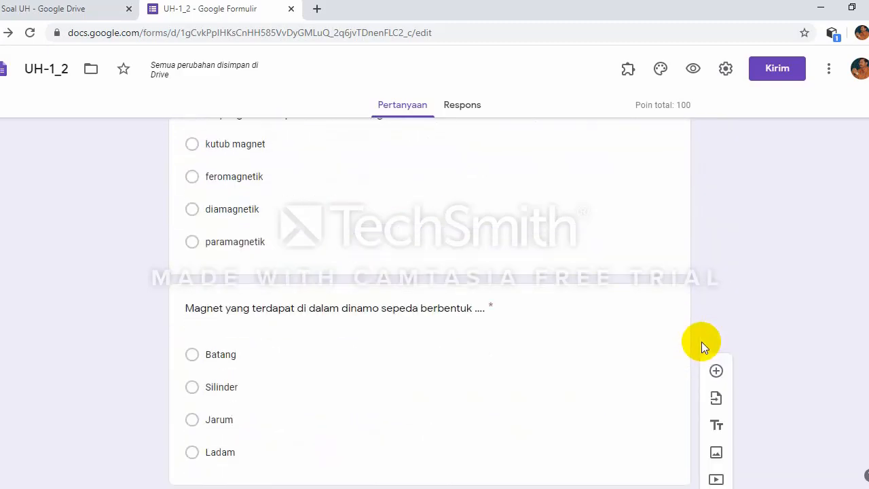
scroll(701, 341, "up", 5)
scroll(701, 341, "down", 9)
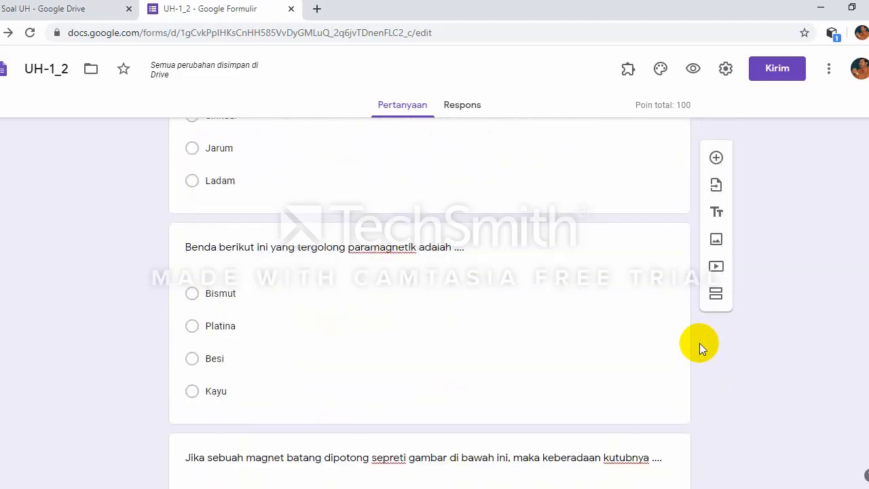
scroll(699, 343, "down", 10)
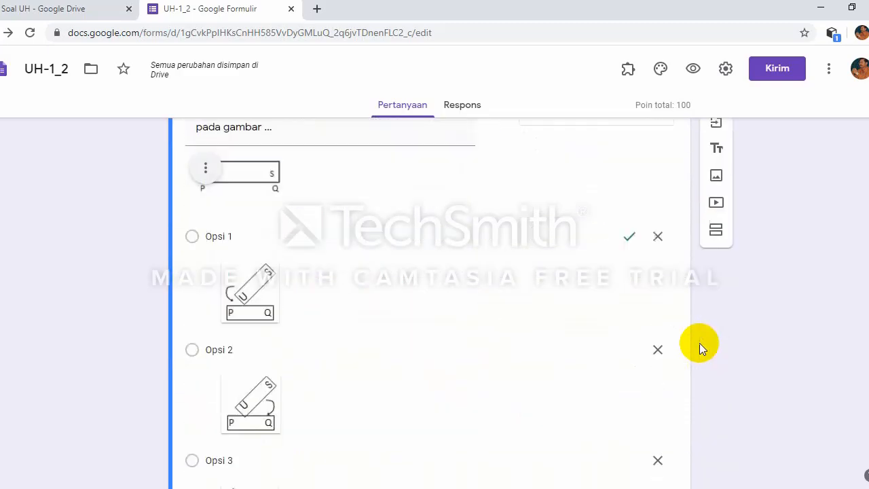
scroll(699, 343, "down", 1)
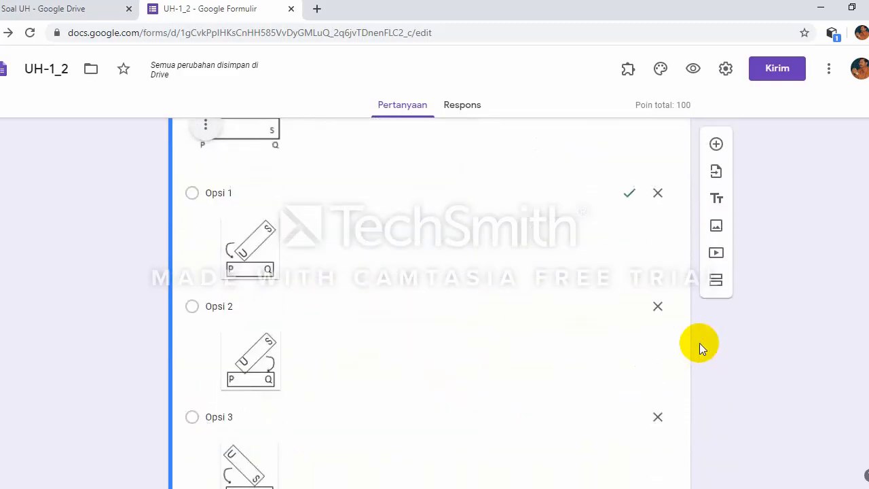
left_click(845, 248)
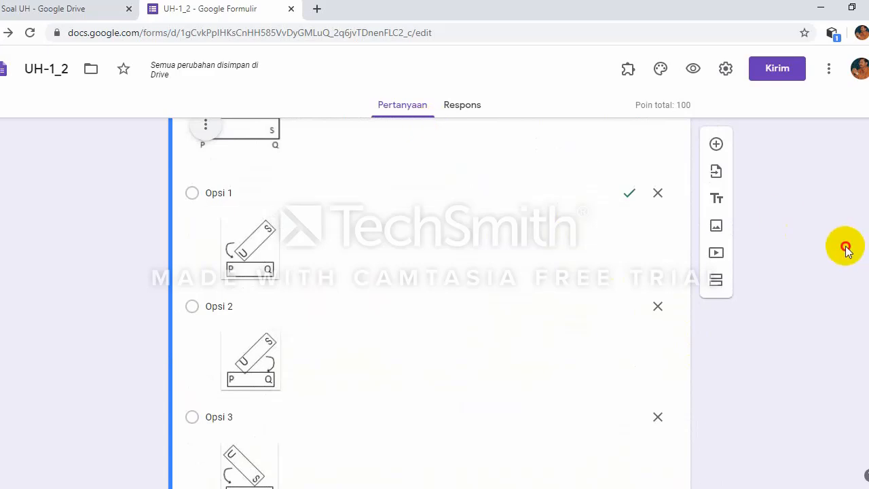
scroll(819, 254, "up", 8)
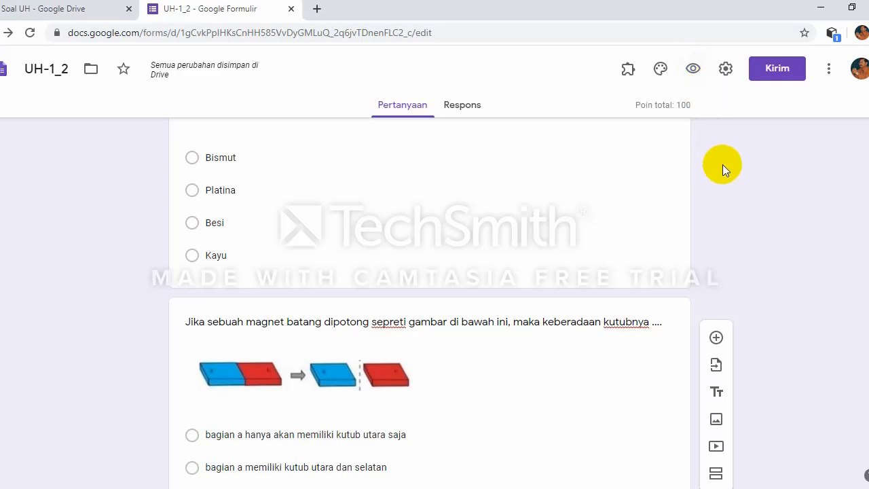
scroll(722, 166, "up", 6)
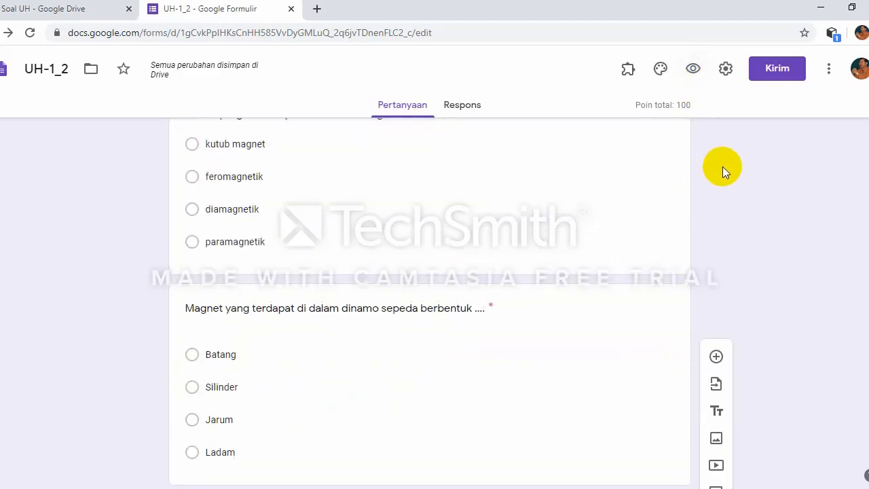
scroll(722, 167, "up", 10)
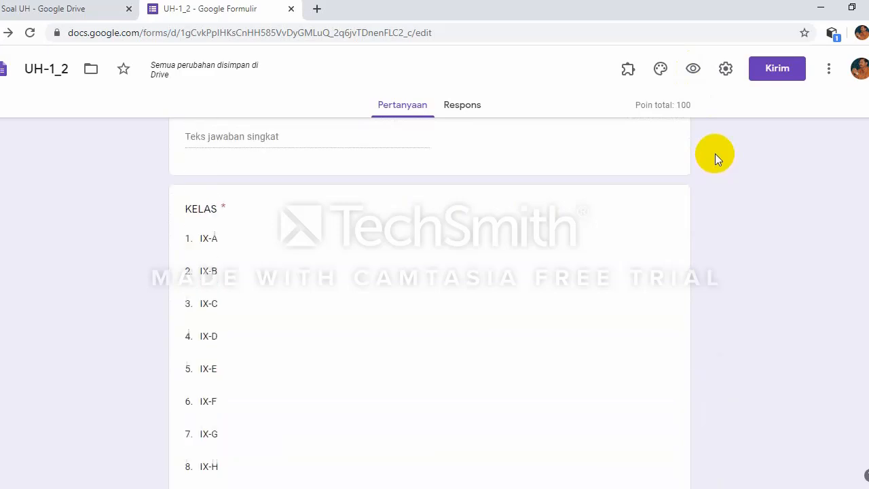
scroll(715, 153, "up", 5)
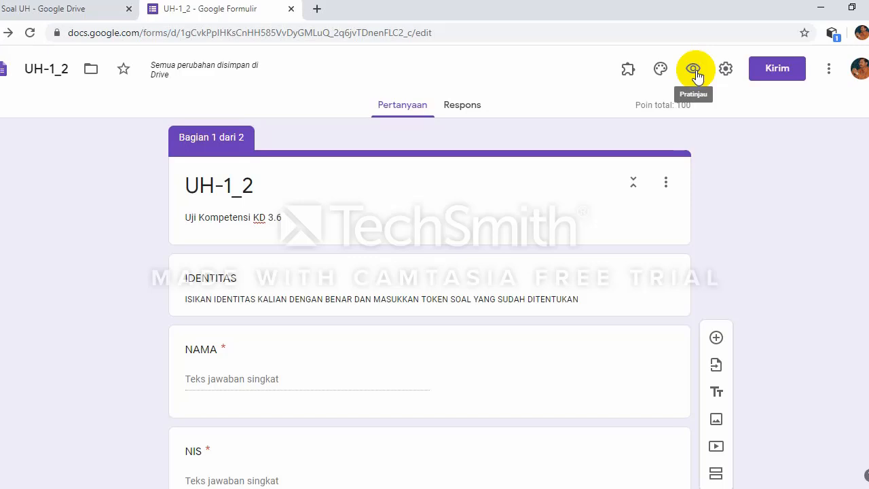
Step: Open the UH-1_2 quiz preview and scroll through its NIS, TOKEN, NAMA and KELAS fields
left_click(693, 69)
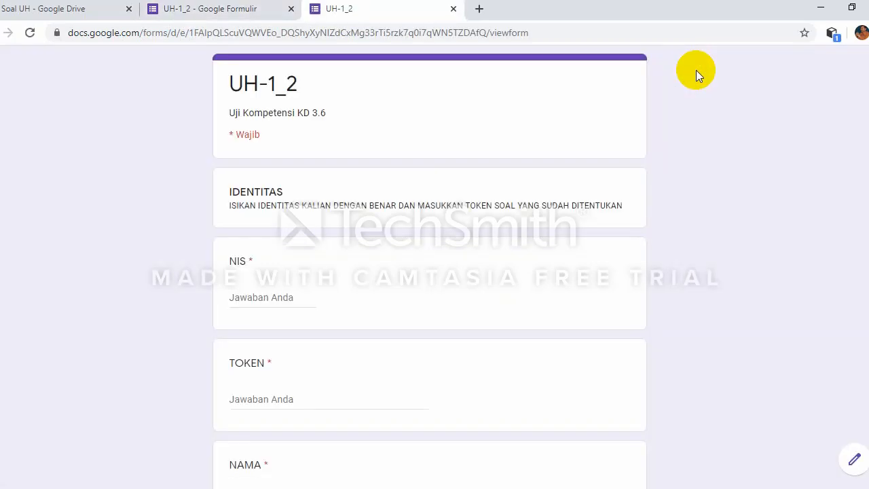
scroll(397, 236, "down", 4)
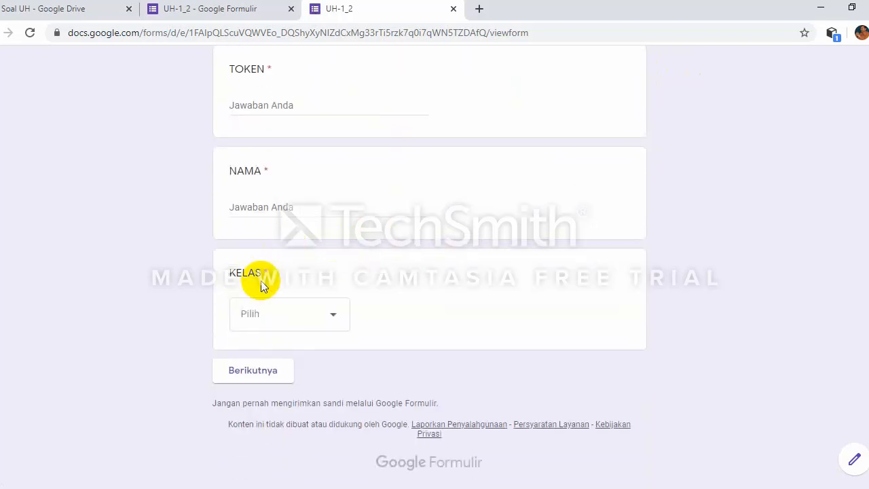
scroll(286, 249, "up", 4)
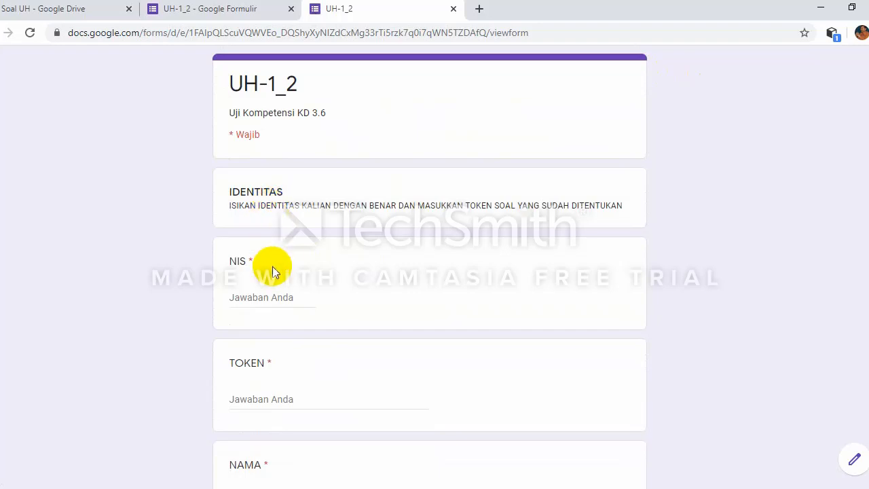
scroll(274, 319, "down", 2)
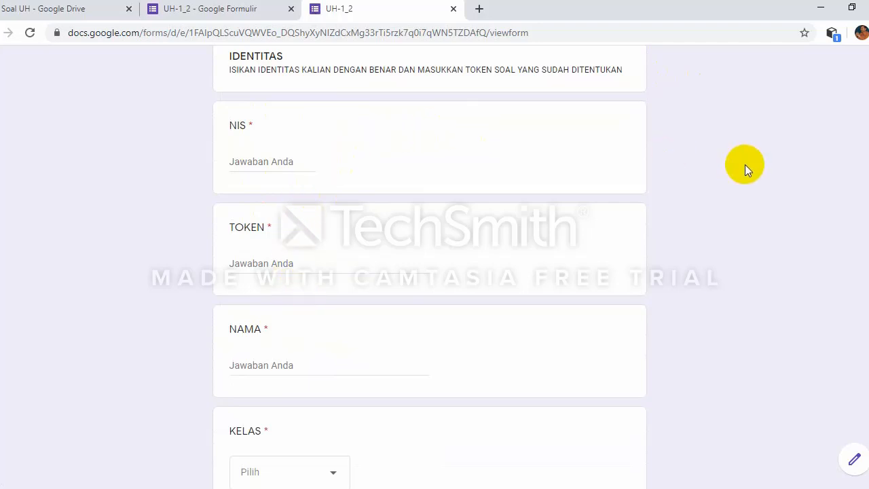
scroll(700, 166, "up", 2)
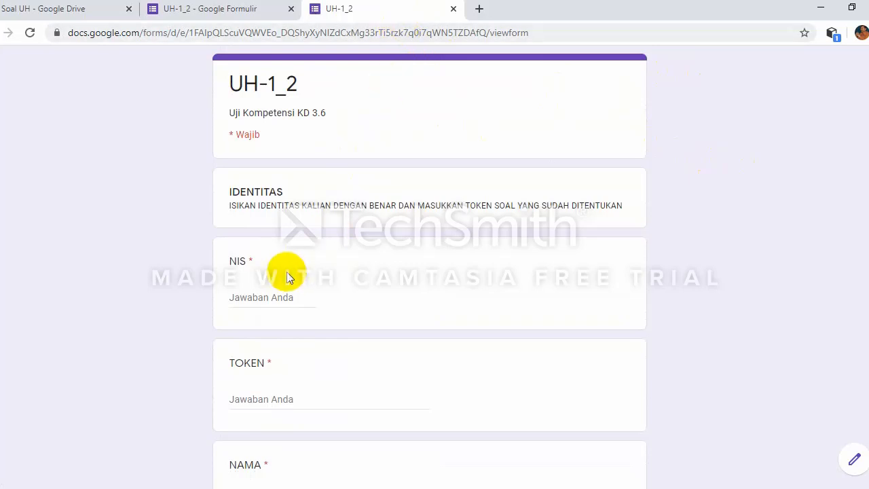
scroll(285, 269, "down", 1)
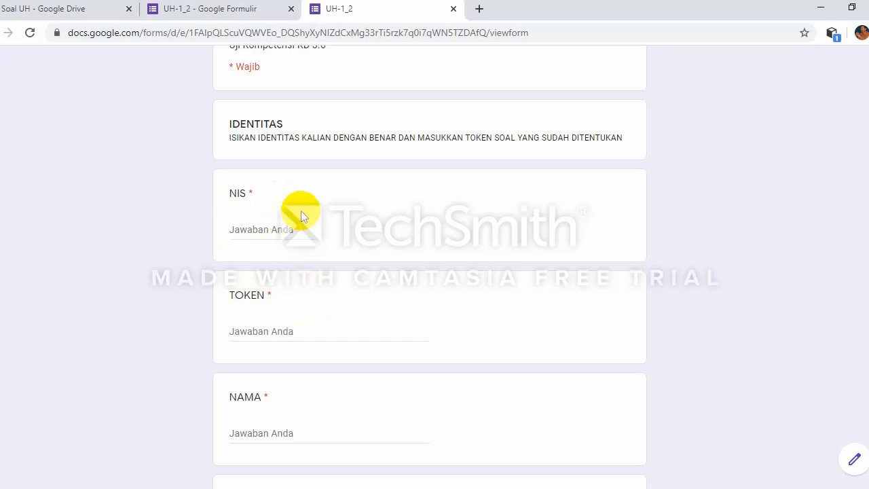
scroll(332, 203, "down", 3)
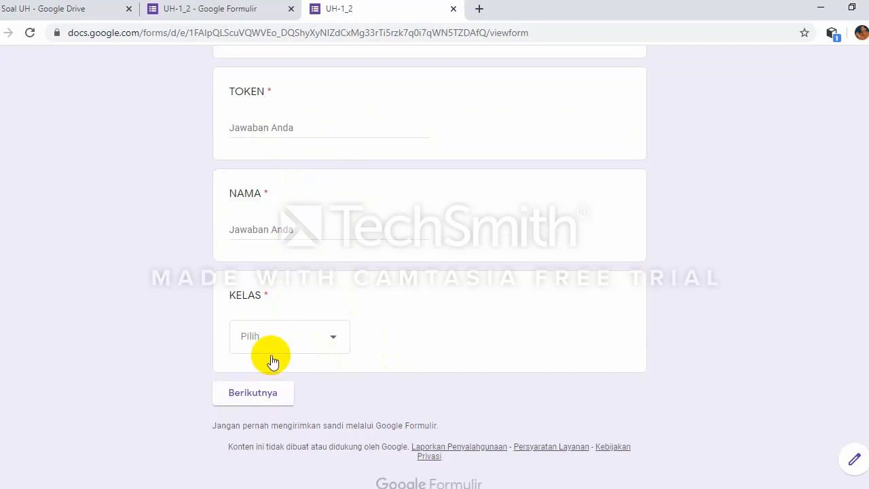
scroll(285, 258, "up", 2)
scroll(281, 240, "up", 3)
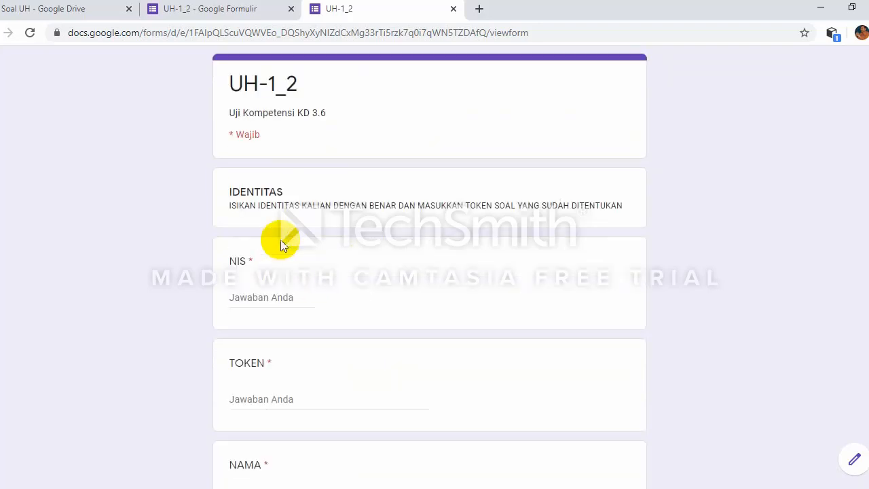
Step: Enter NIS 1 and correct the TOKEN answer to UH-1A
left_click(278, 296)
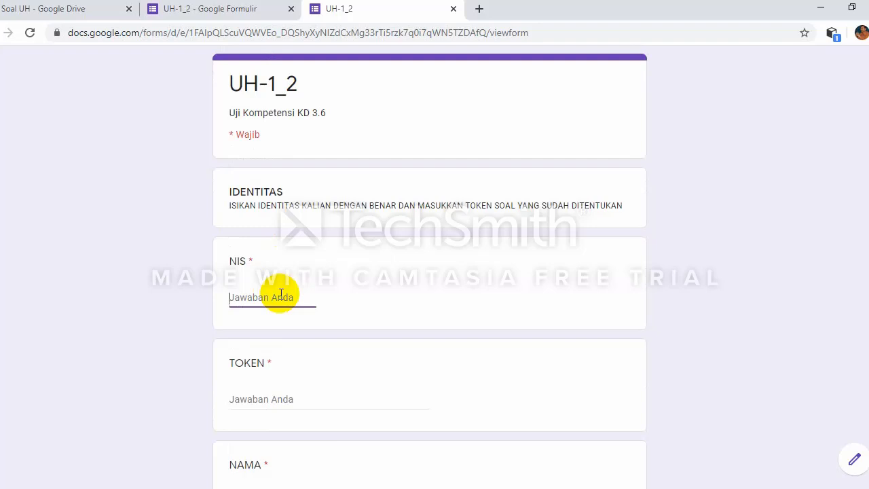
left_click(282, 398)
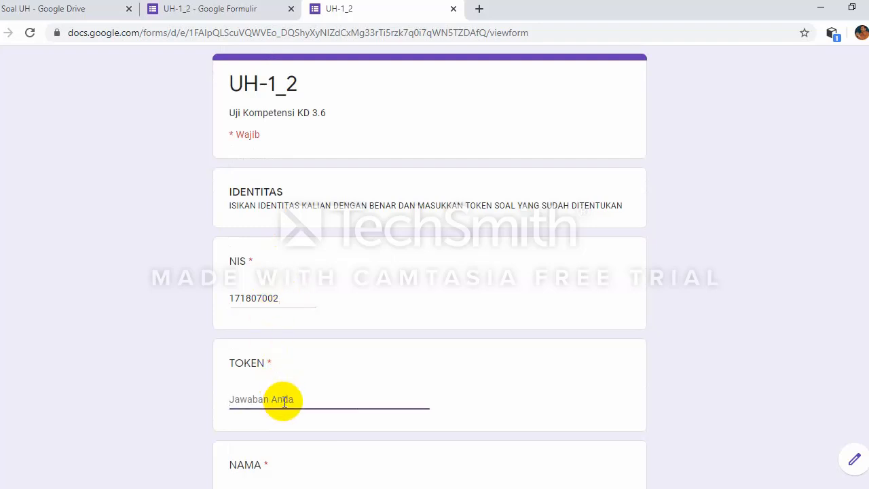
type("uh-1")
scroll(332, 359, "down", 2)
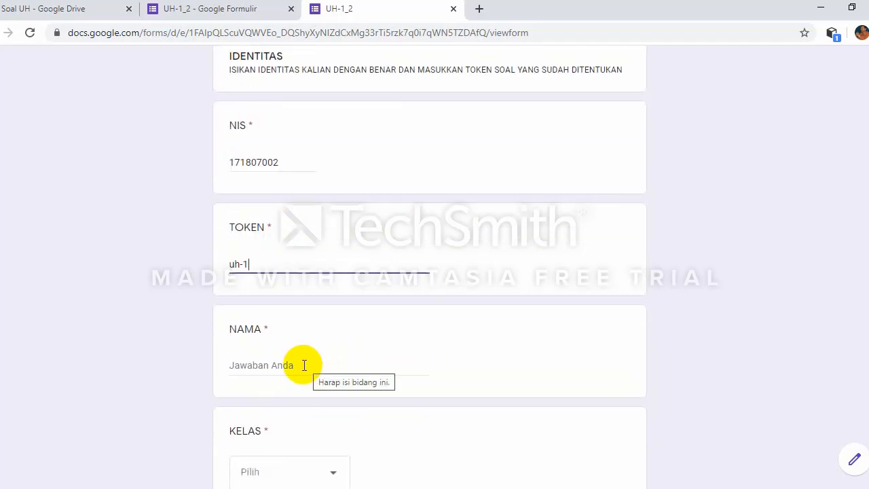
left_click(303, 365)
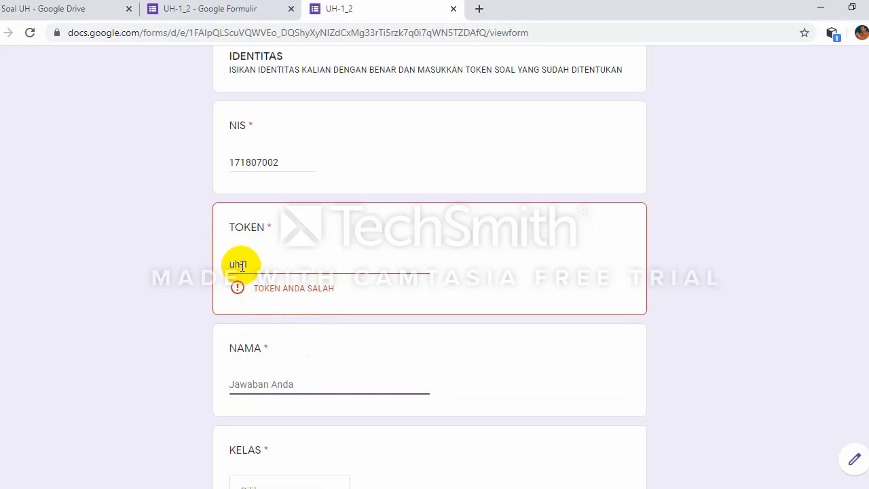
left_click(237, 264)
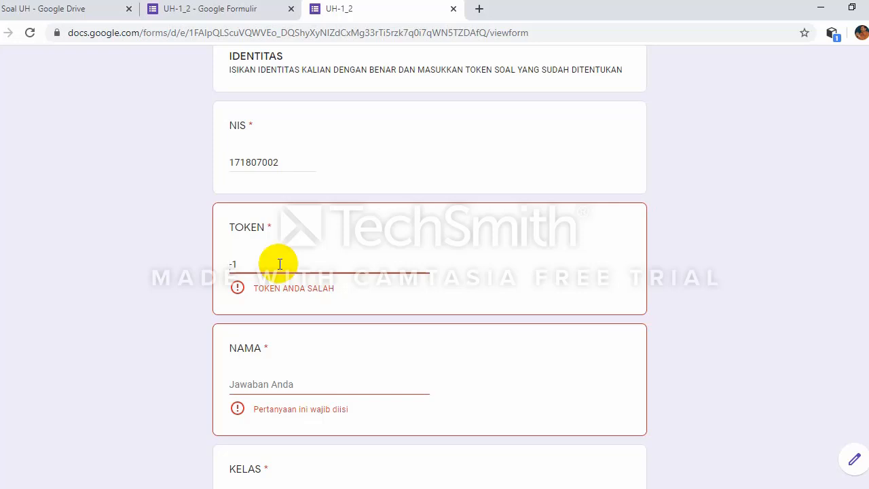
type("H")
left_click(260, 383)
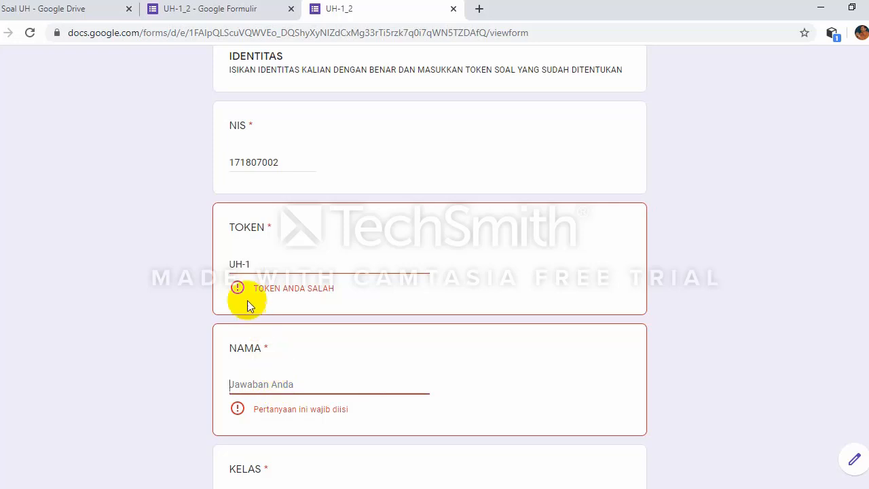
left_click(257, 263)
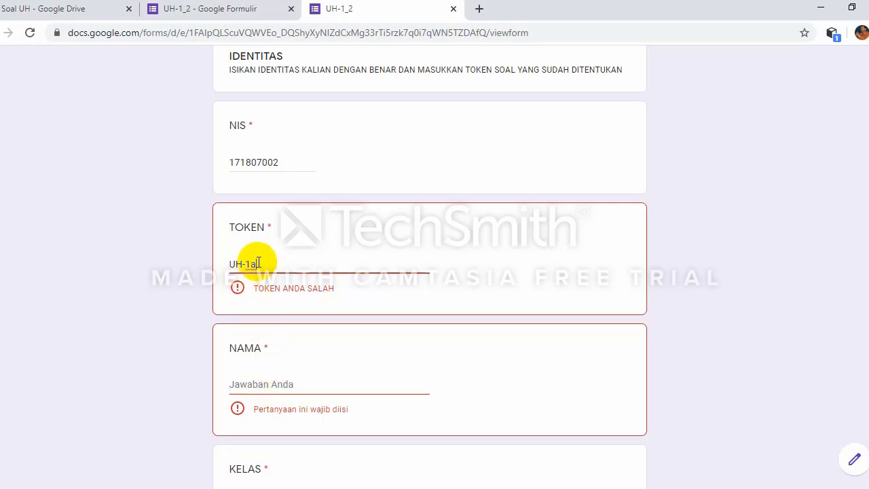
key("BackSpace")
type("A")
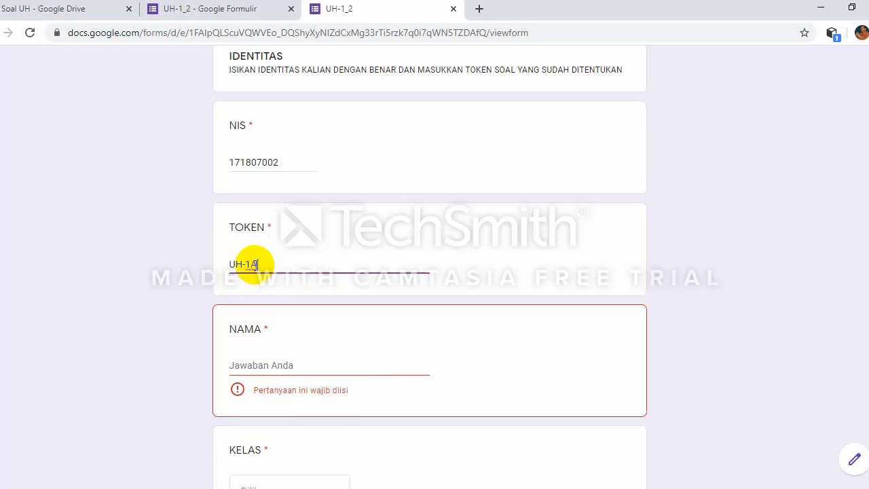
Step: Type a student name in NAMA and choose class IX-A under KELAS
left_click(285, 363)
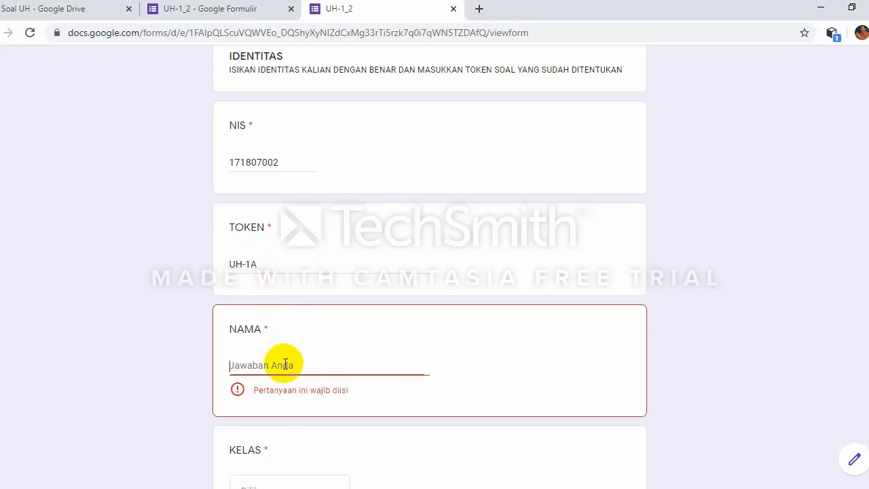
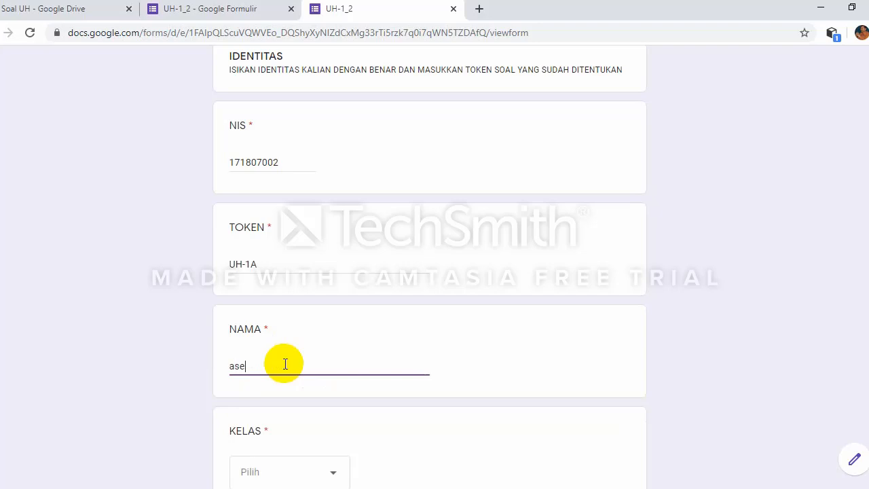
scroll(296, 388, "down", 2)
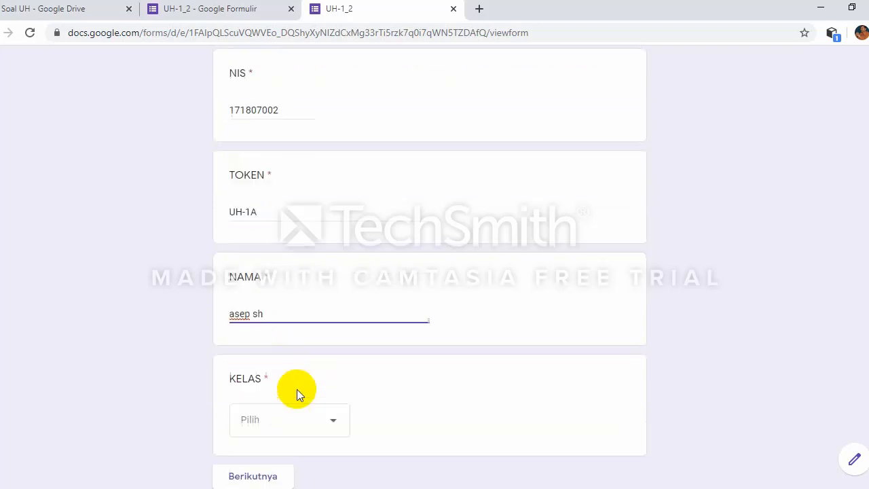
left_click(333, 337)
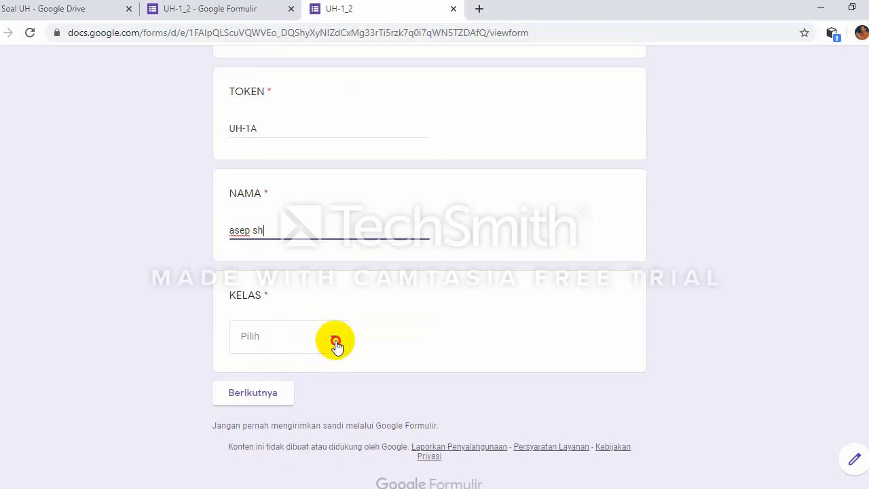
left_click(285, 226)
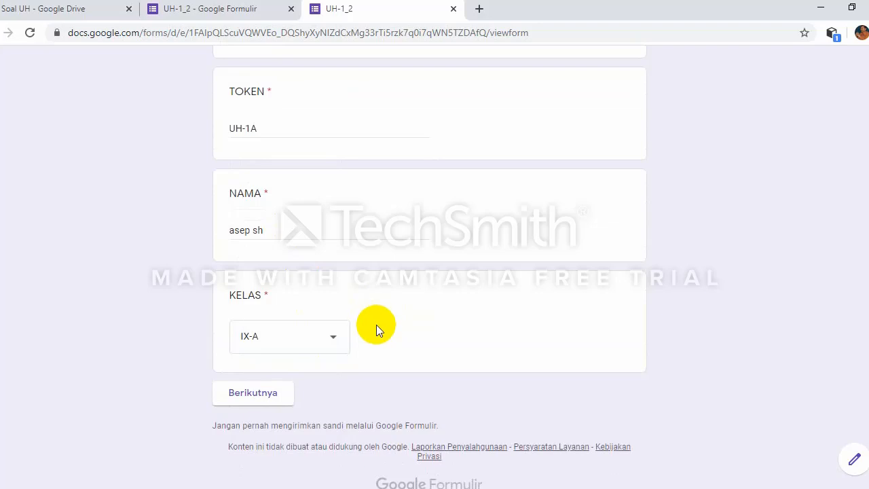
scroll(377, 318, "up", 4)
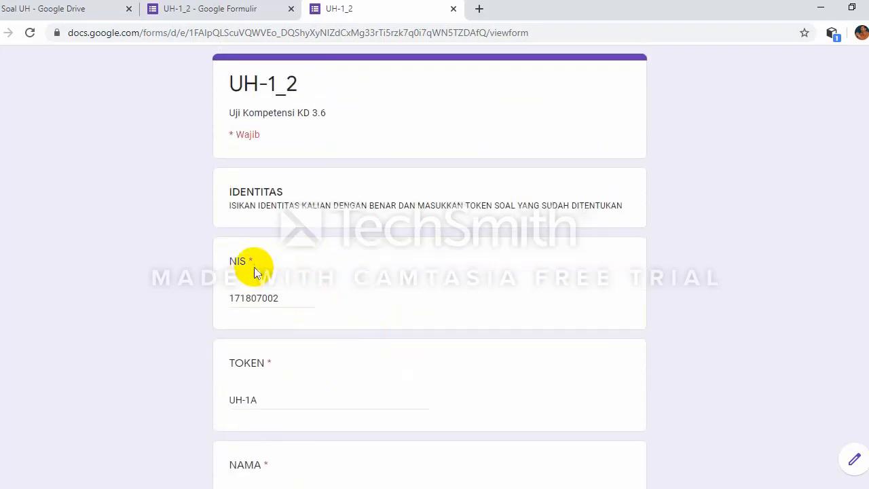
scroll(256, 272, "down", 4)
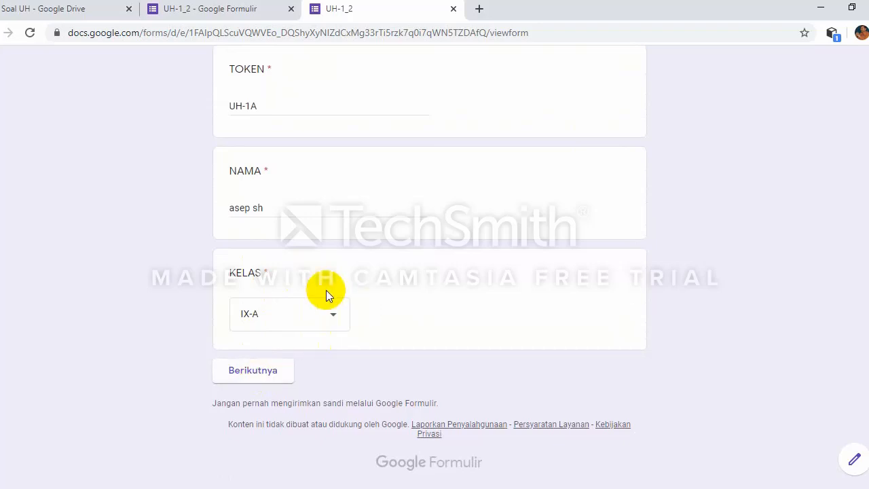
Step: On the quiz questions page, answer Ladam for the dynamo magnet question and option b for the cut magnet
left_click(265, 378)
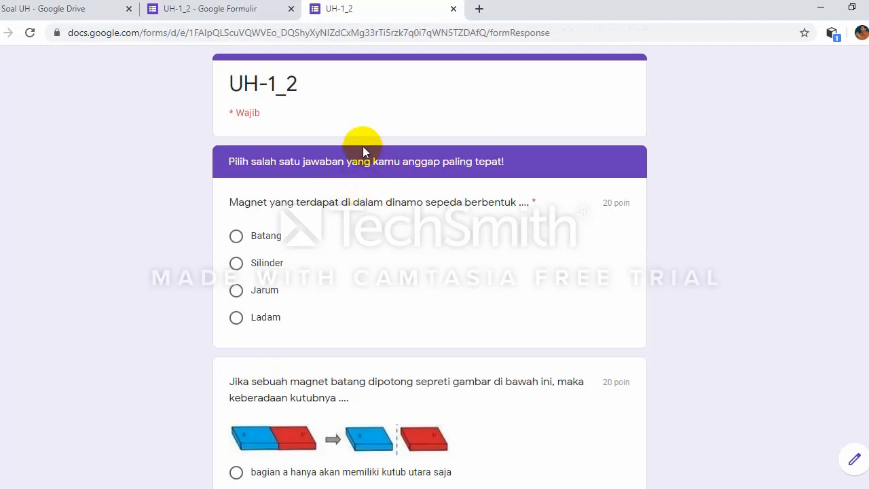
scroll(304, 232, "down", 1)
scroll(303, 231, "down", 9)
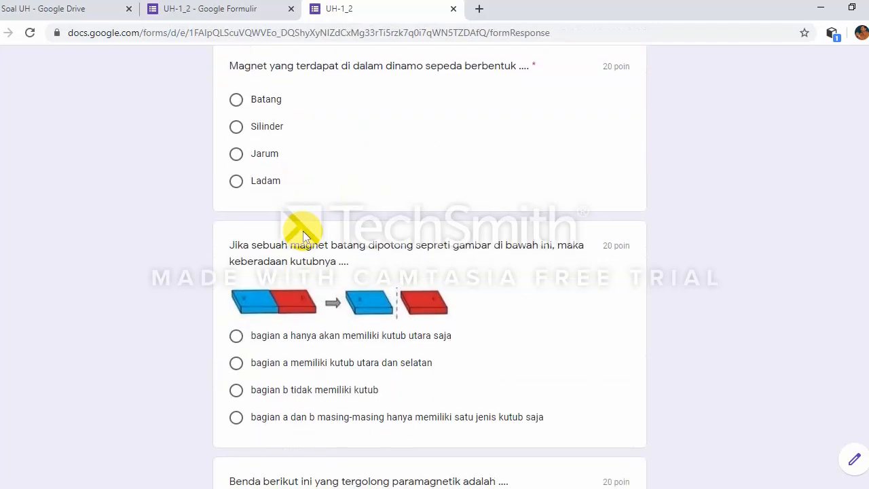
scroll(304, 226, "down", 6)
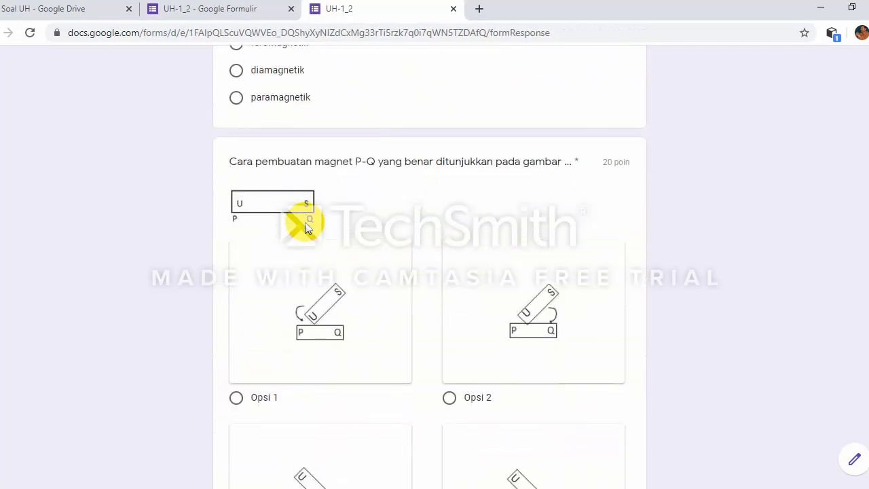
scroll(304, 226, "up", 4)
scroll(305, 226, "up", 10)
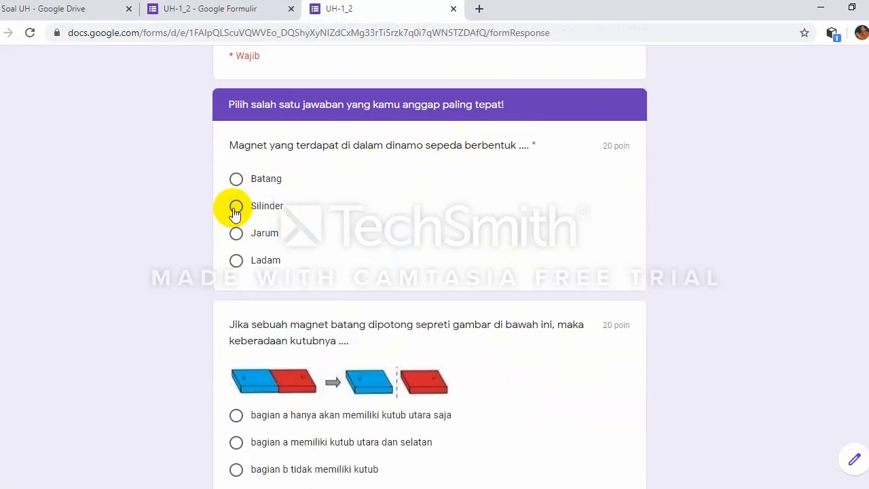
left_click(236, 261)
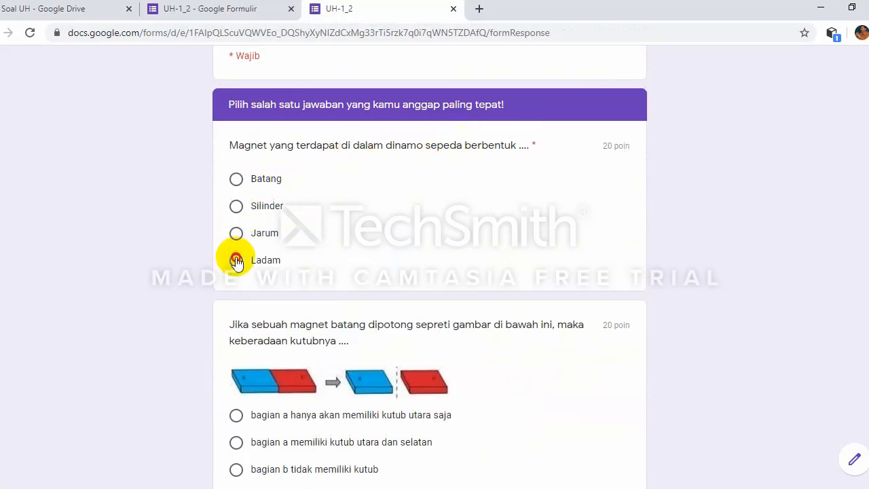
scroll(305, 279, "down", 2)
left_click(237, 333)
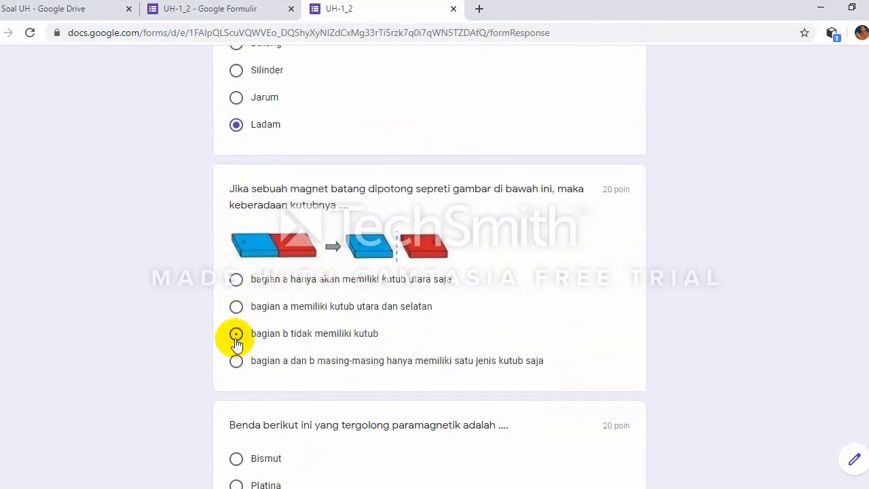
Step: Answer Platina, diamagnetik and Opsi 3 for the remaining questions, then submit the test response
scroll(257, 340, "down", 3)
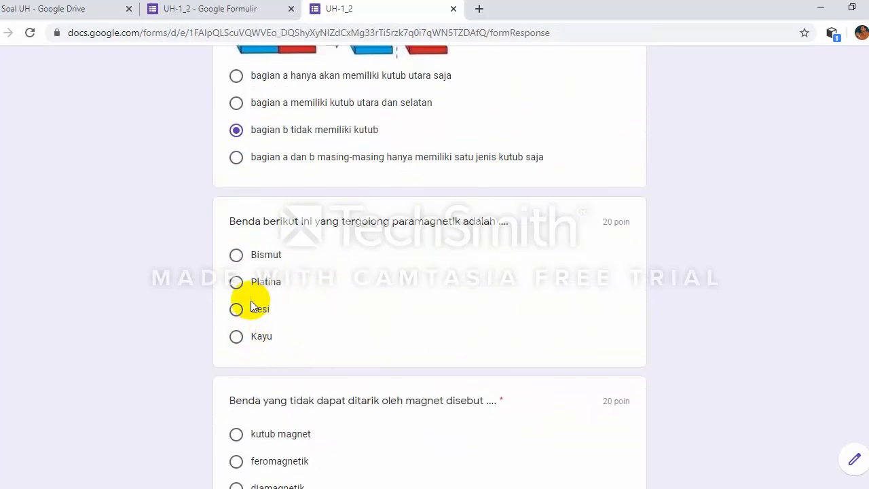
left_click(236, 282)
scroll(346, 309, "down", 3)
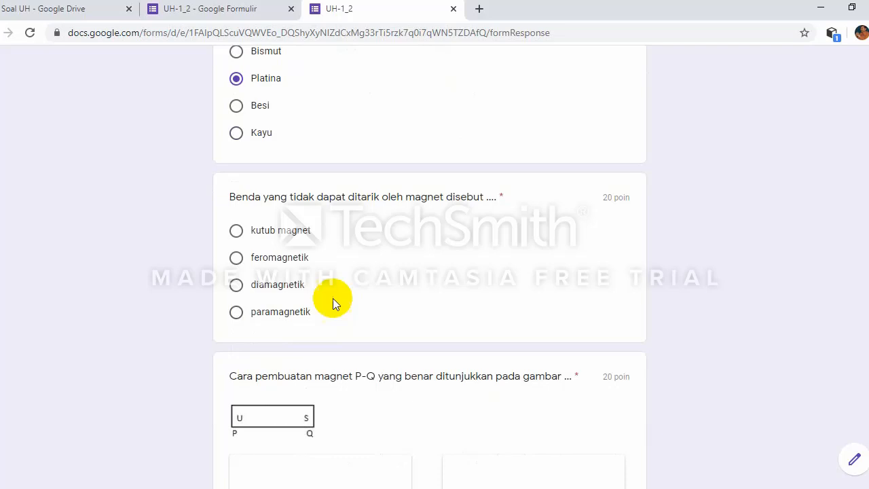
left_click(236, 285)
scroll(272, 322, "down", 5)
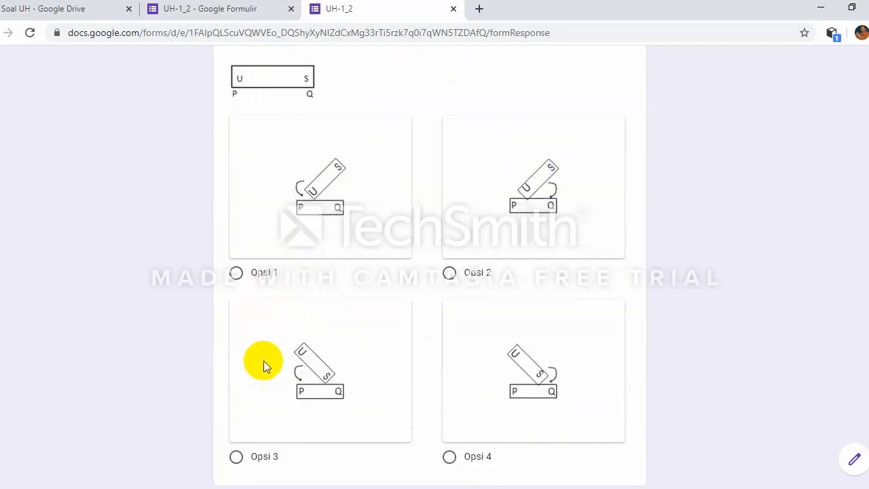
left_click(236, 456)
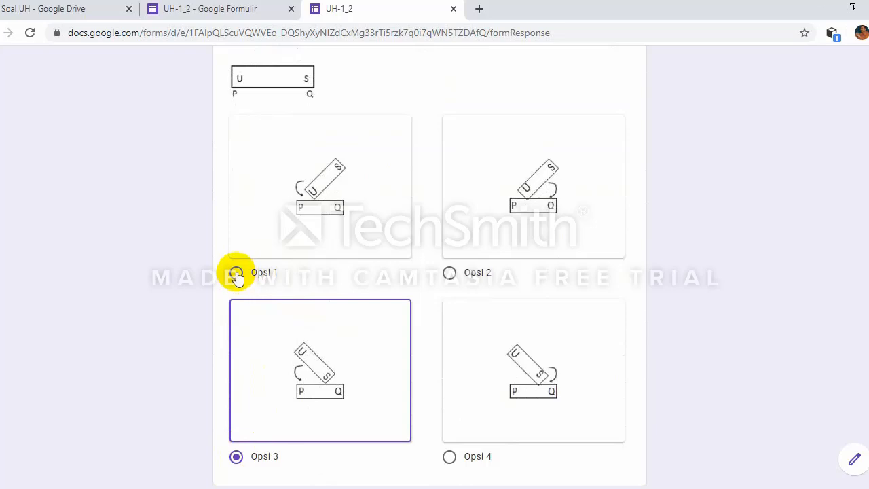
scroll(523, 441, "down", 2)
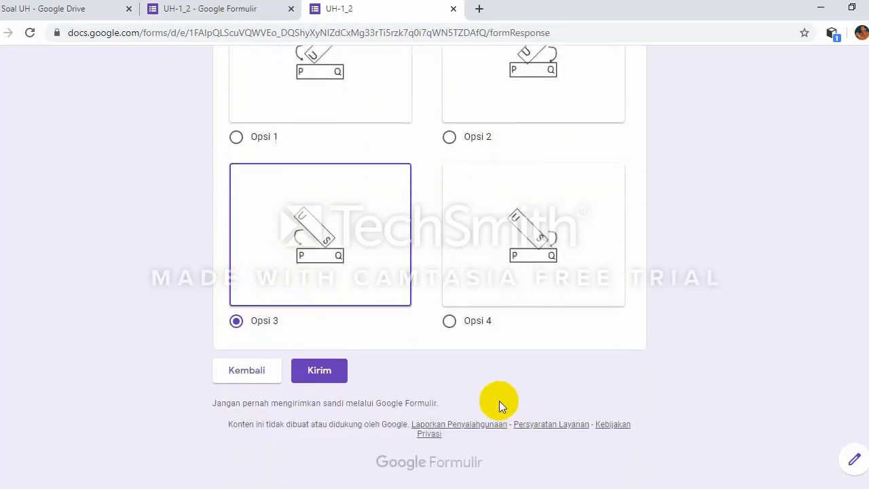
left_click(321, 371)
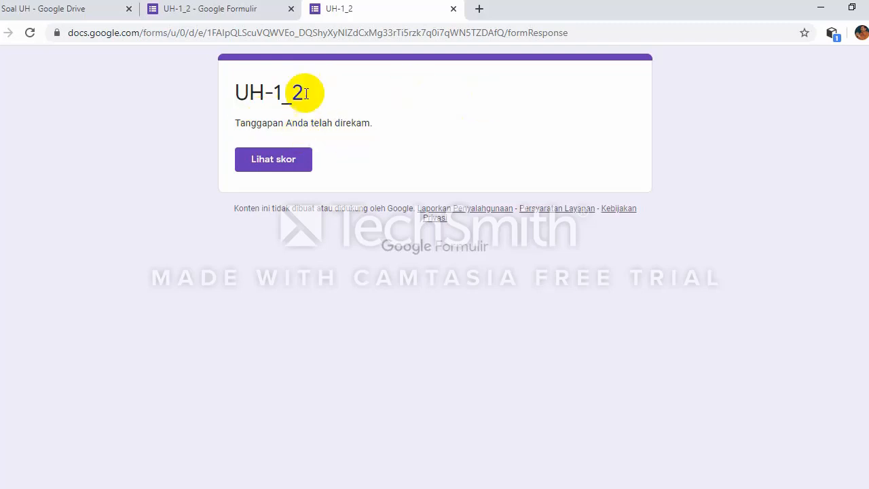
Step: Open the submitted response's score view and review its 60/100 total, with the dynamo question scoring 20/20
left_click(283, 167)
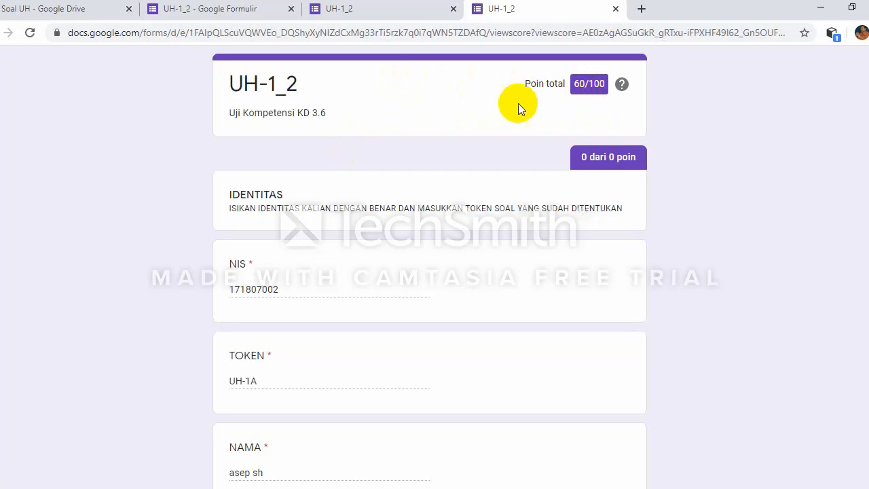
scroll(502, 103, "down", 3)
scroll(497, 103, "down", 3)
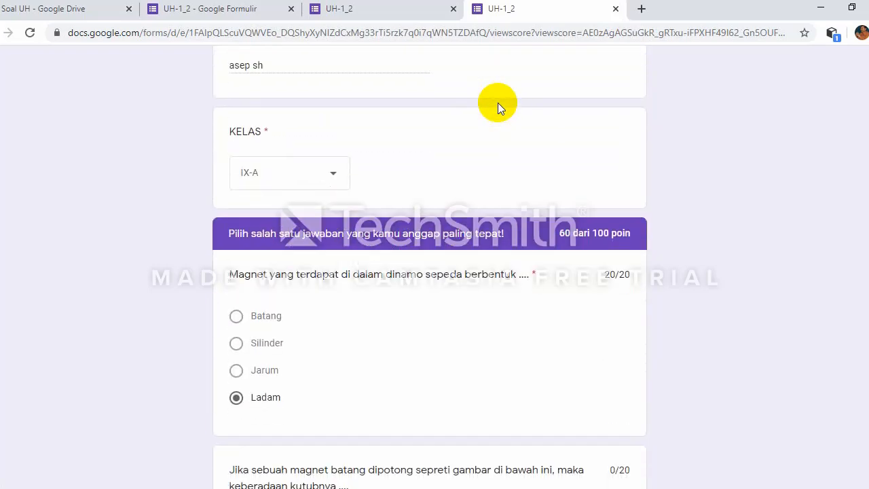
scroll(498, 102, "up", 5)
scroll(497, 102, "up", 1)
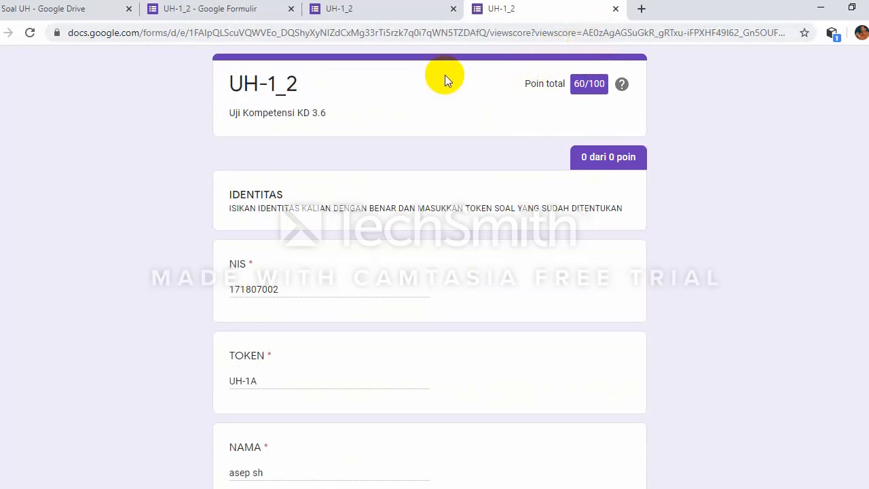
Step: Back in the UH-1_2 editor, review the Respons summary: 1 response, class IX-A, token UH-1A
left_click(219, 12)
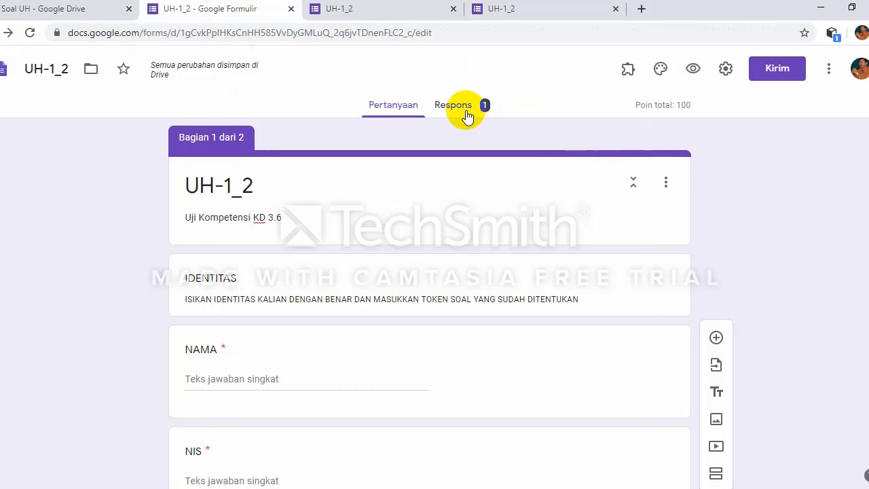
left_click(464, 108)
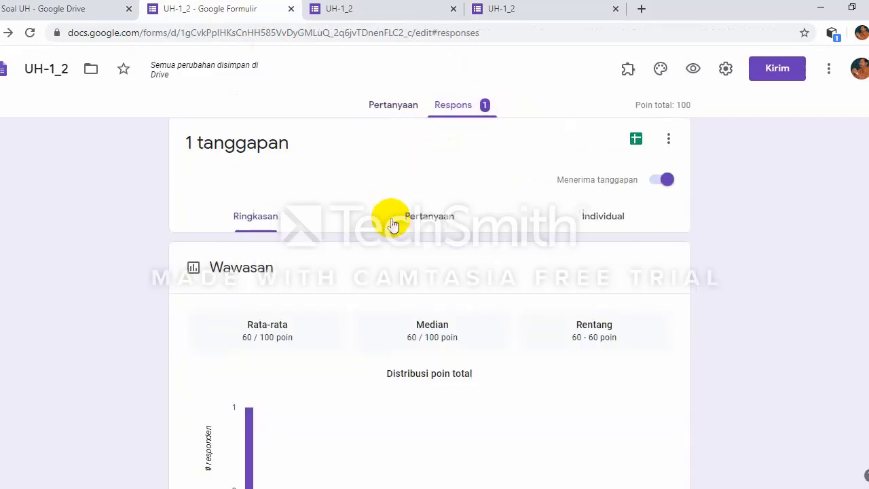
scroll(393, 225, "down", 4)
scroll(319, 224, "up", 2)
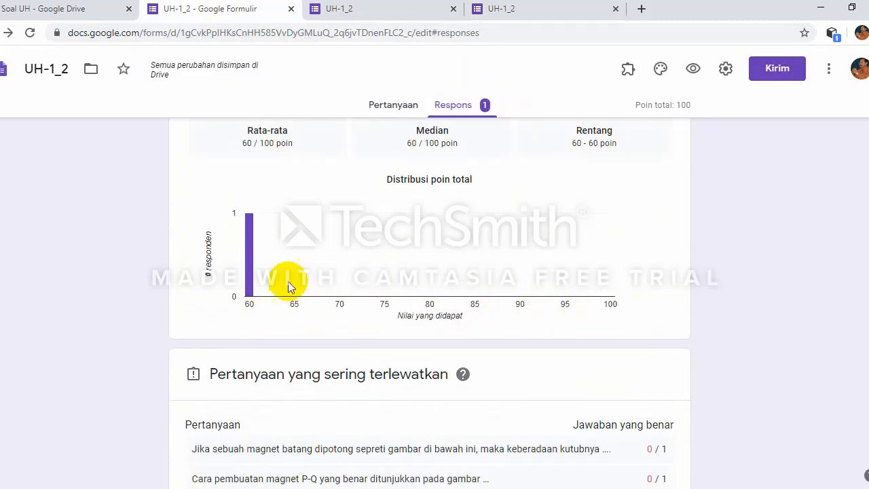
scroll(335, 278, "down", 3)
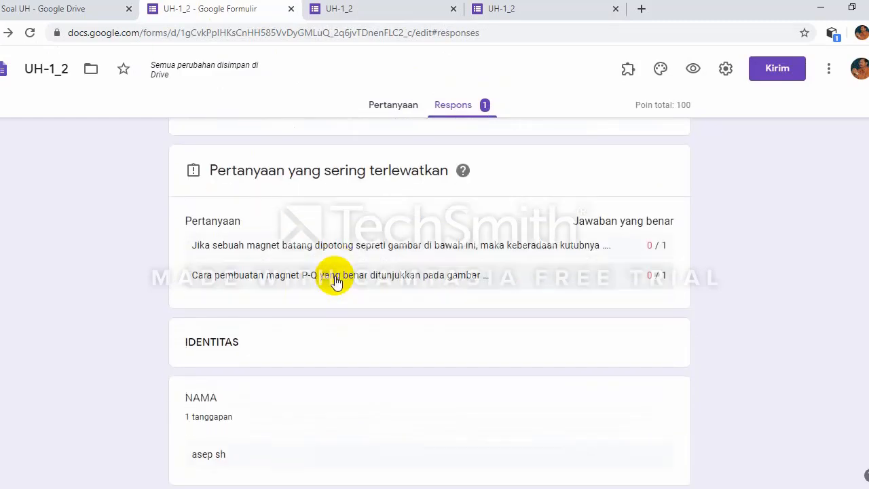
scroll(336, 281, "down", 1)
scroll(334, 279, "down", 4)
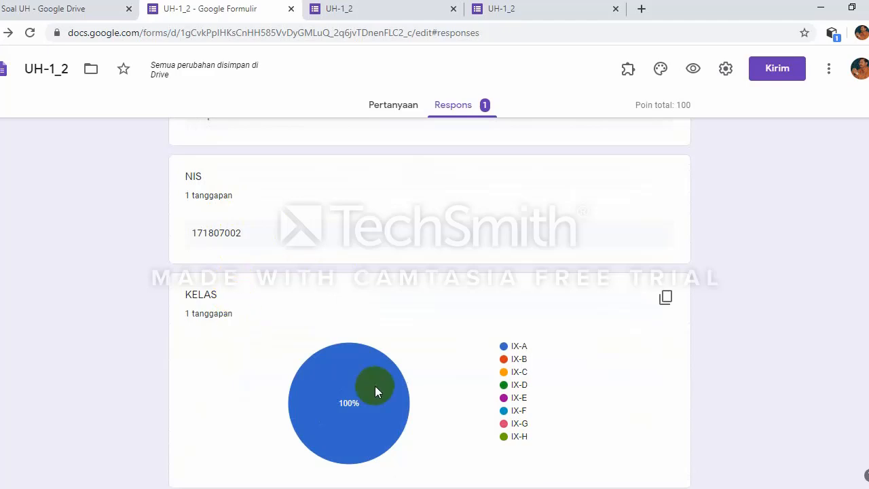
mouse_move(367, 393)
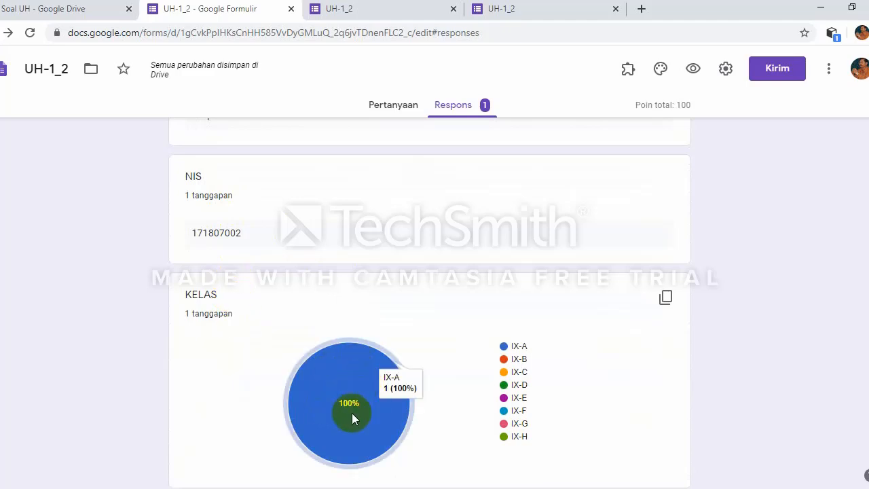
scroll(352, 413, "down", 2)
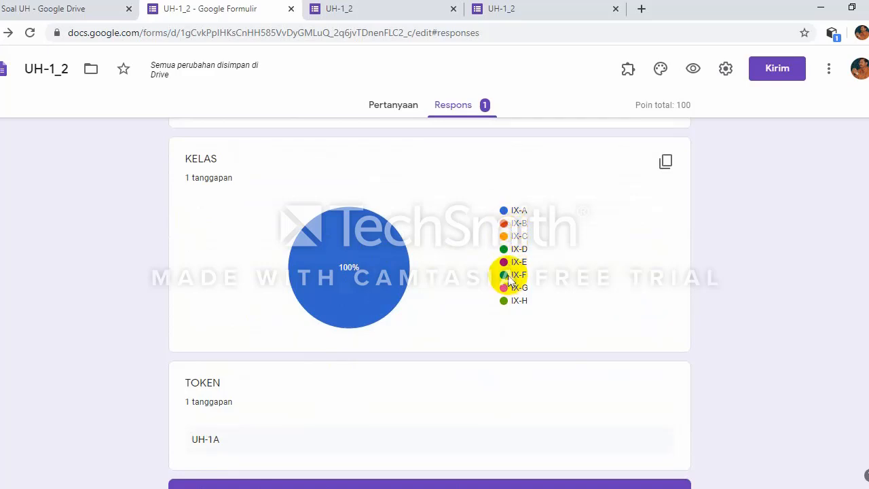
mouse_move(372, 265)
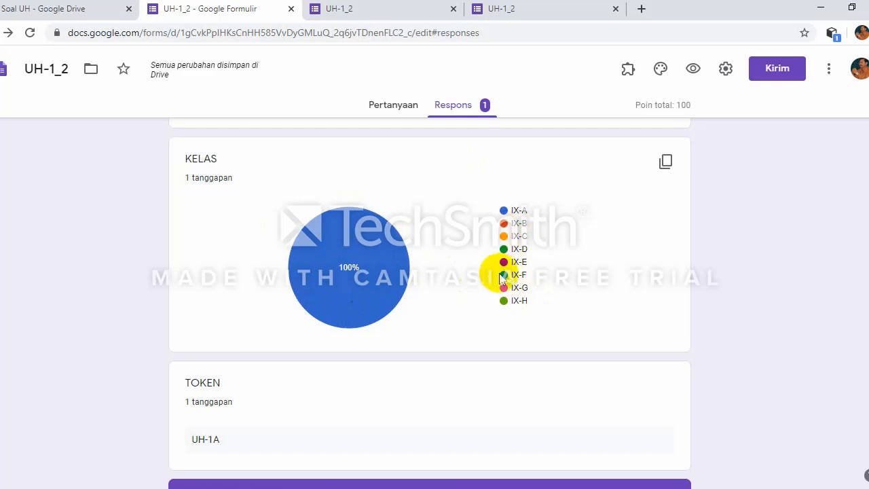
Step: Scroll back up the responses summary and pick a new 'UH-1_2 (Respons)' spreadsheet as the destination
scroll(472, 284, "down", 1)
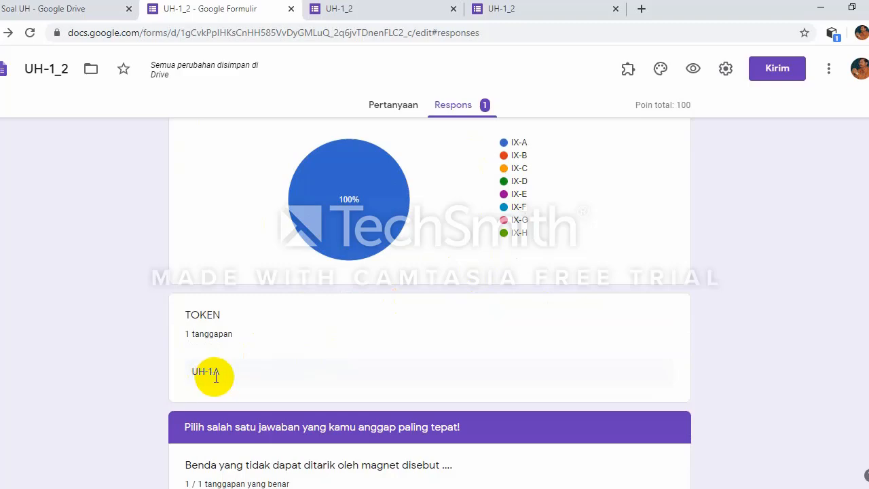
scroll(268, 366, "down", 7)
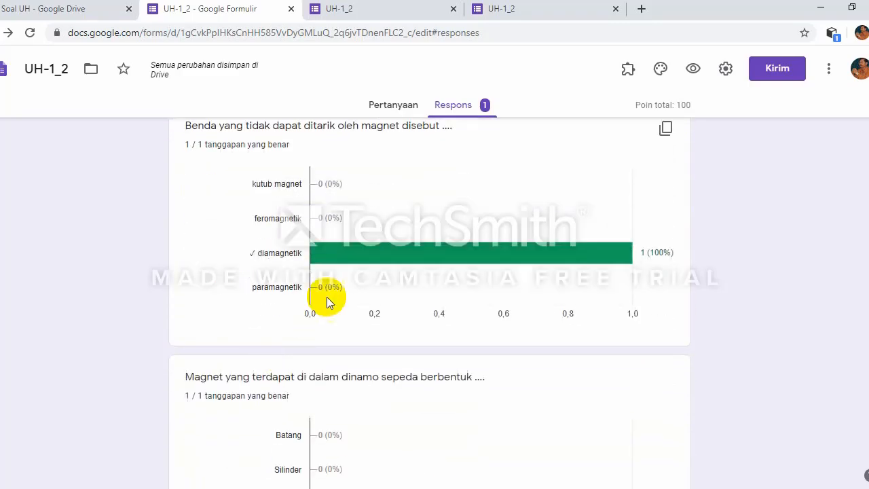
scroll(331, 302, "down", 10)
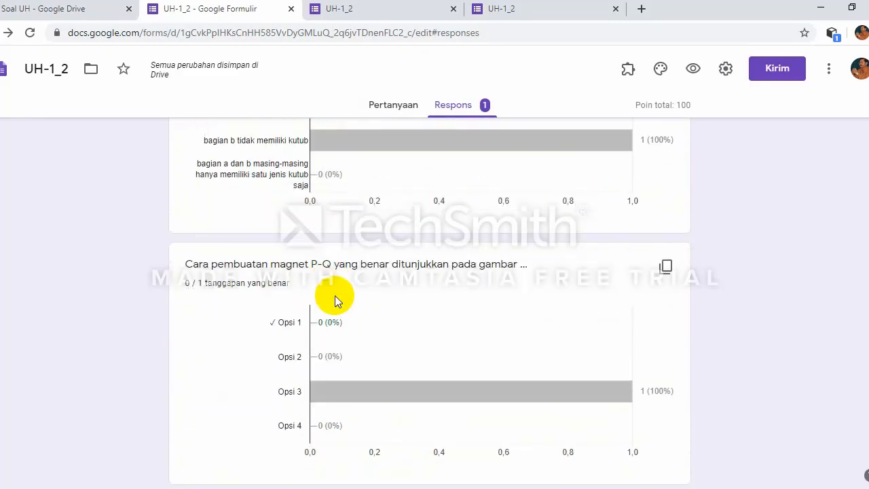
scroll(336, 295, "up", 5)
scroll(340, 291, "down", 3)
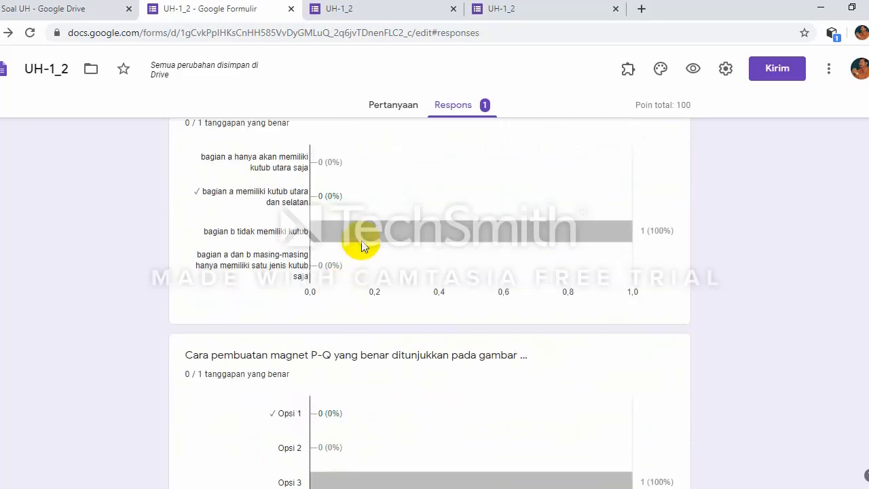
scroll(392, 304, "up", 12)
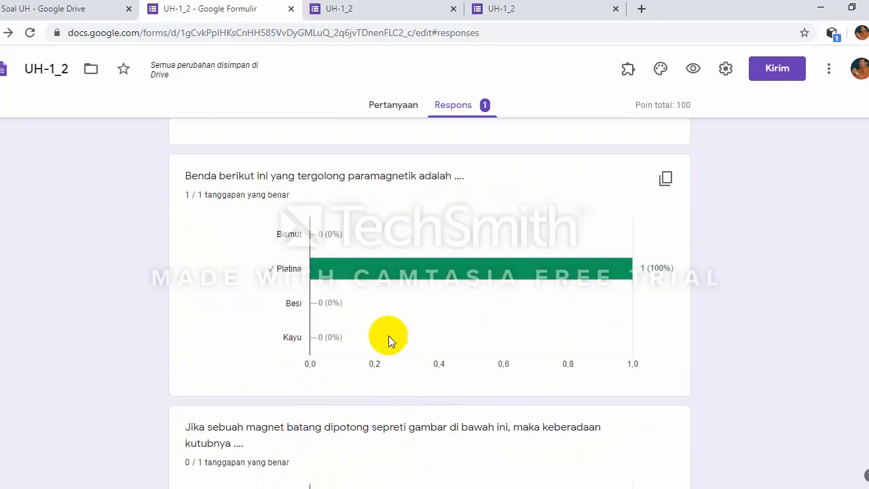
scroll(392, 304, "up", 8)
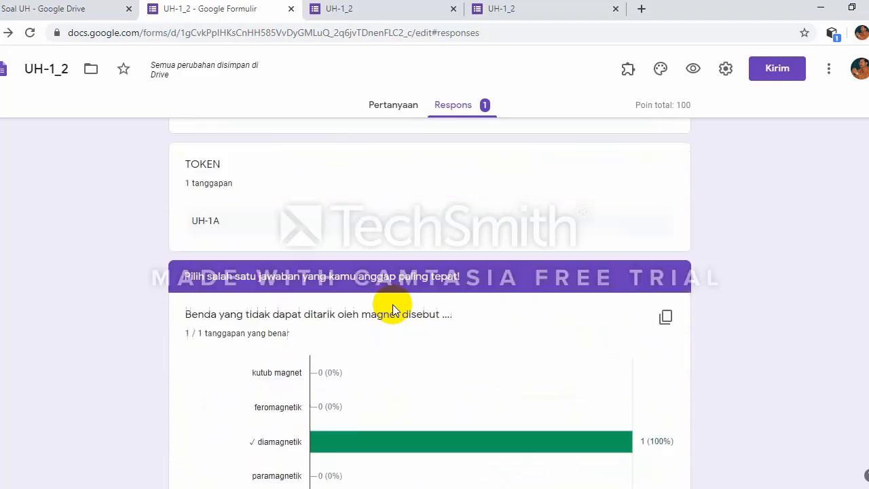
scroll(395, 298, "up", 3)
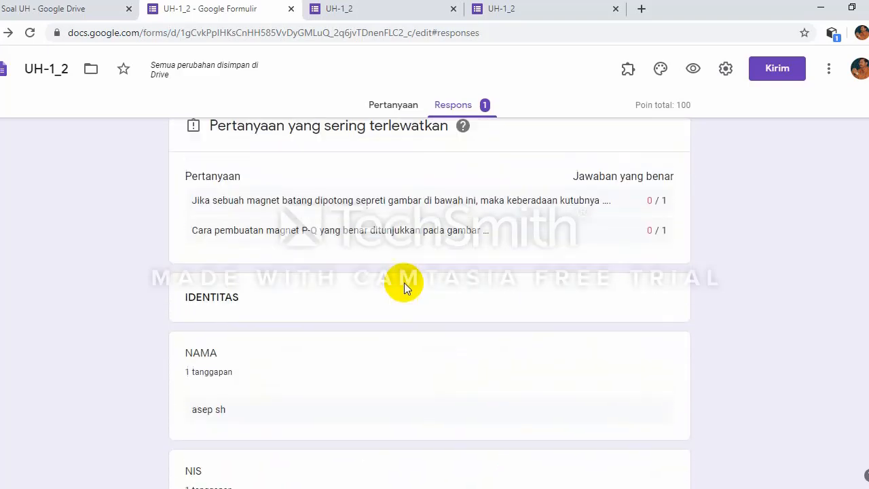
scroll(496, 204, "up", 3)
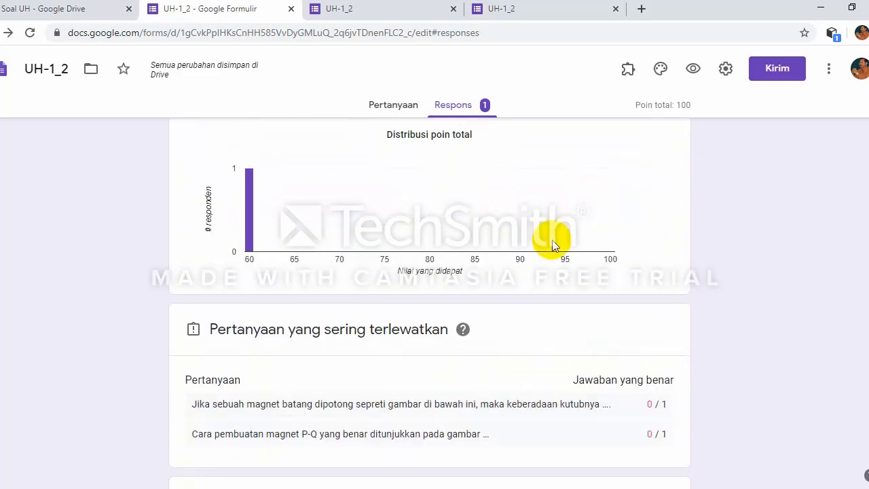
scroll(553, 237, "up", 4)
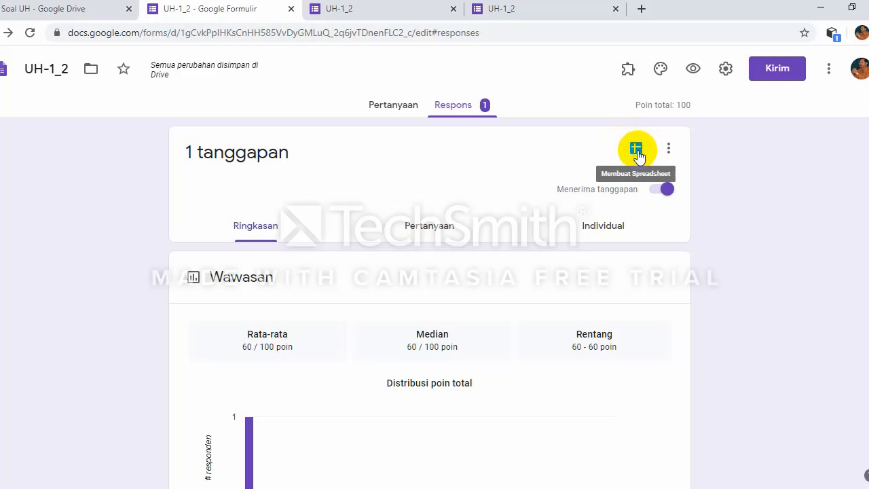
left_click(637, 152)
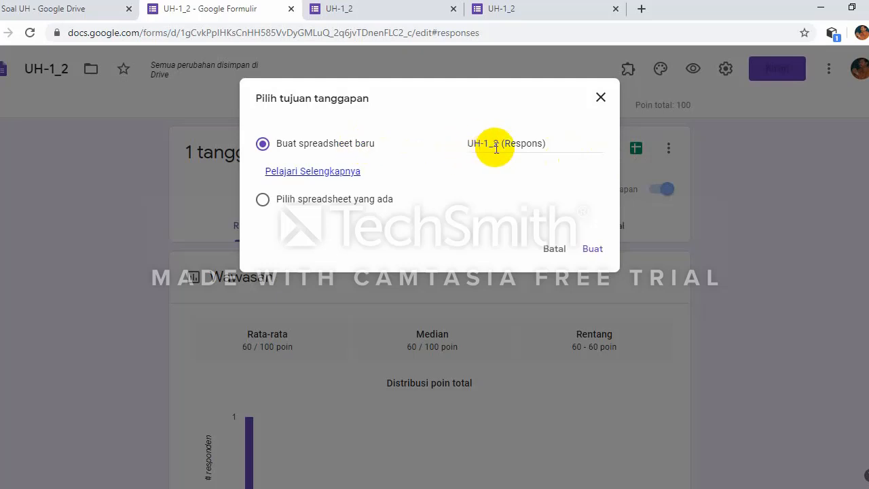
Step: Create the linked 'UH-1_2 (Respons)' spreadsheet showing the test response row
left_click(584, 251)
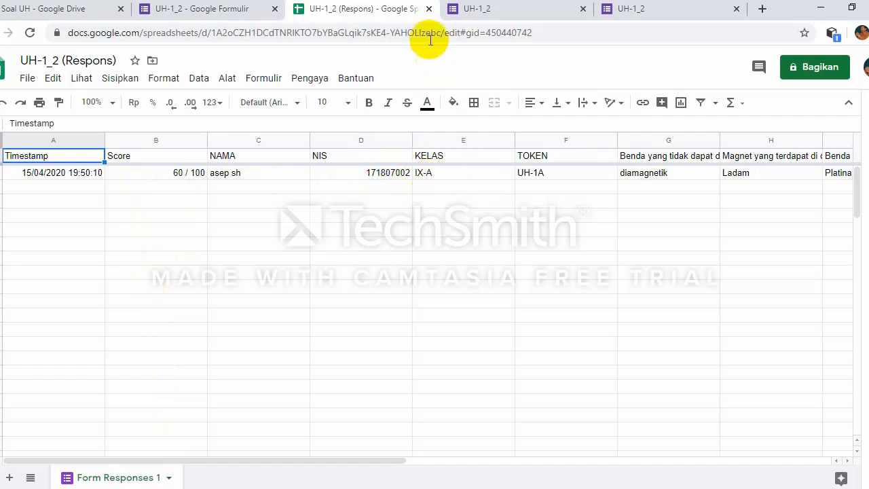
Step: Close the Google Sheets response tab and both extra UH-1_2 browser tabs
left_click(429, 9)
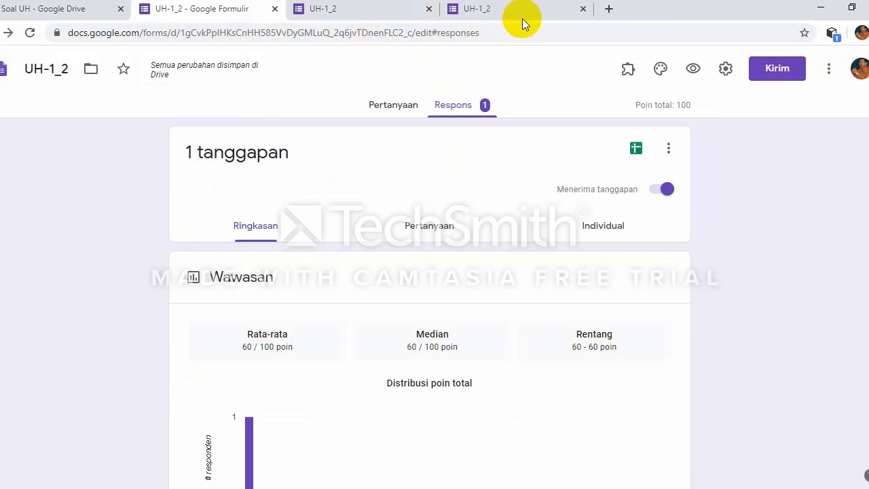
left_click(582, 9)
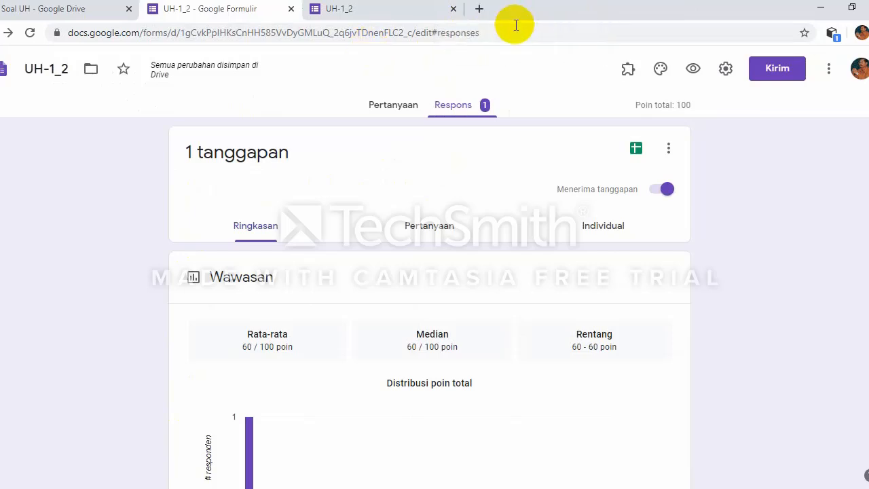
left_click(452, 9)
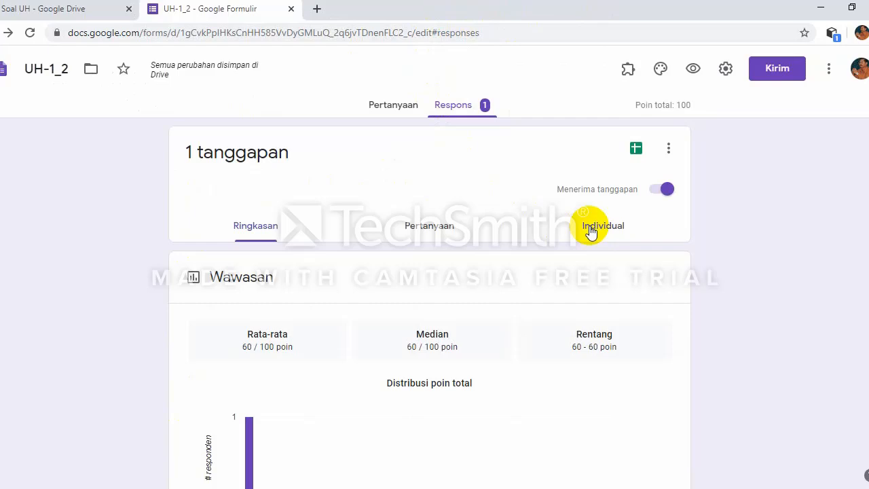
Step: Delete the test response from the Individual view, leaving 0 responses
left_click(590, 231)
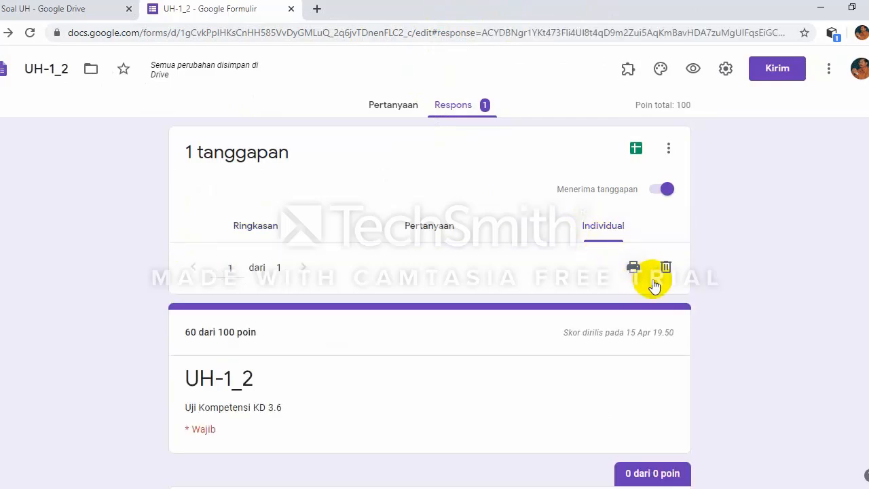
left_click(666, 269)
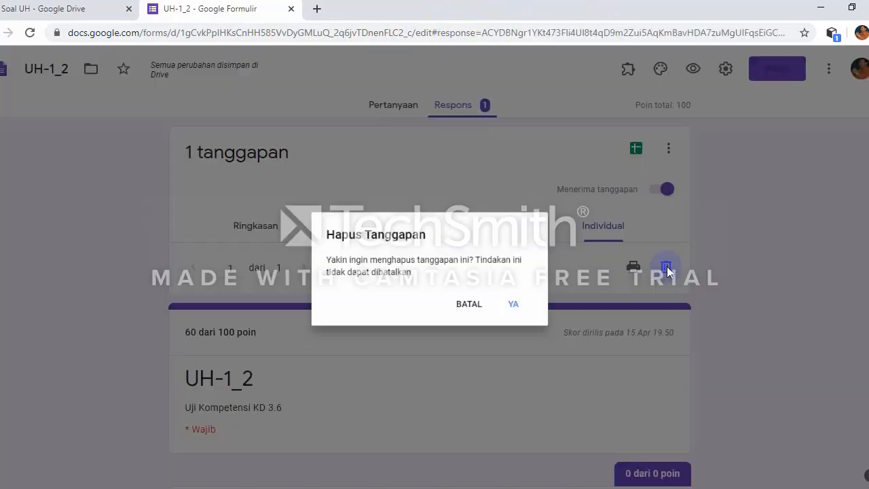
left_click(522, 310)
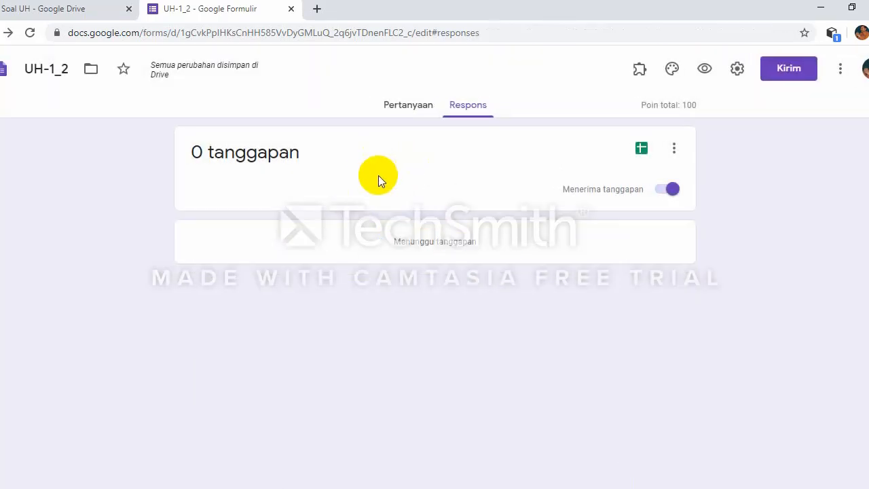
Step: Download the responses as a CSV file and return to the Pertanyaan question editor
left_click(673, 147)
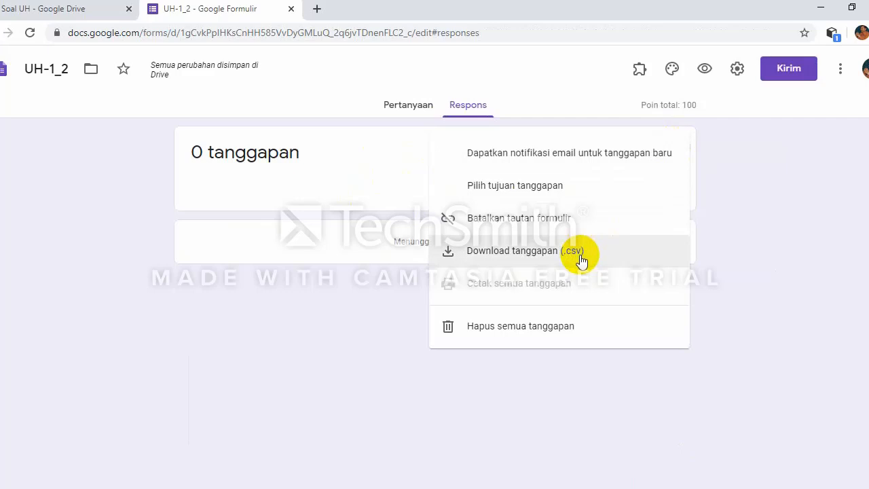
left_click(416, 184)
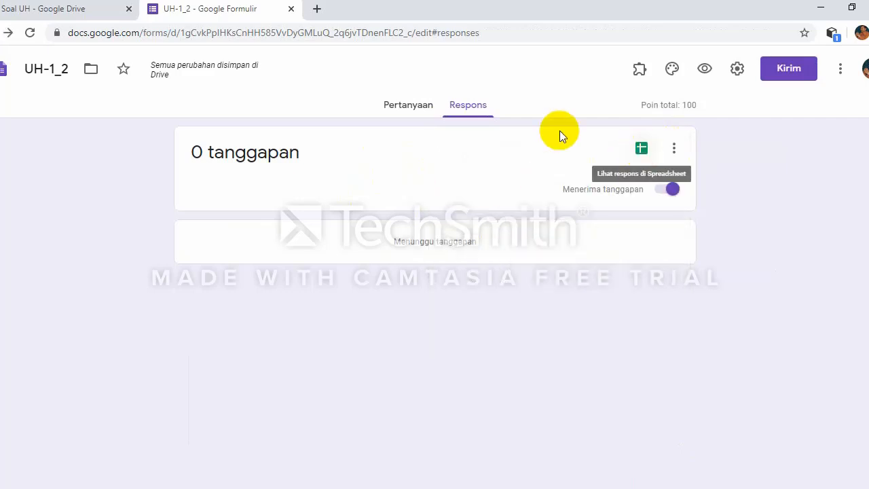
left_click(422, 107)
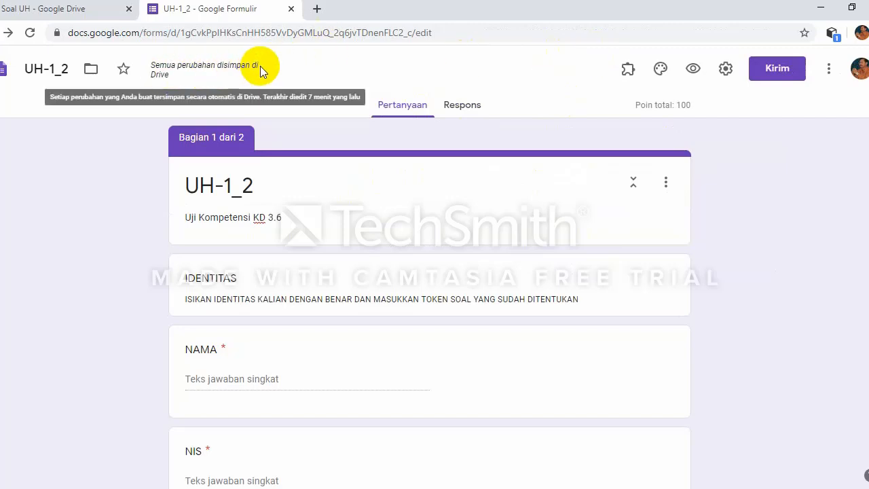
left_click(450, 104)
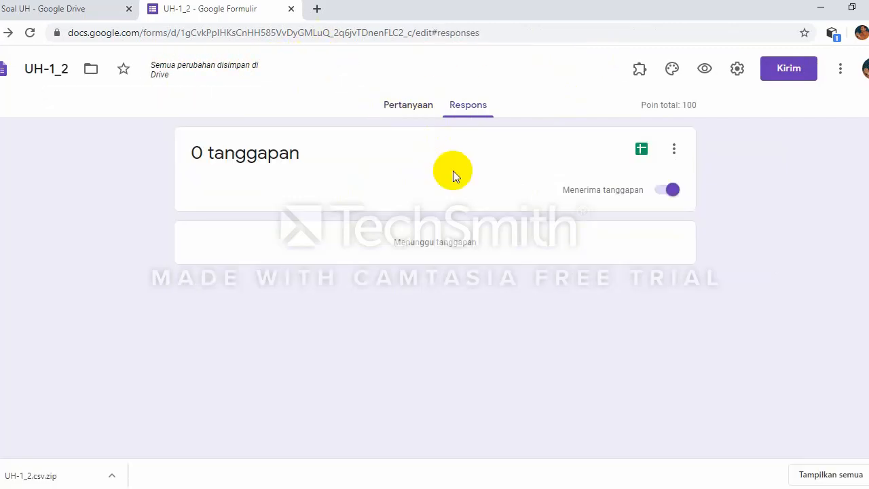
left_click(412, 105)
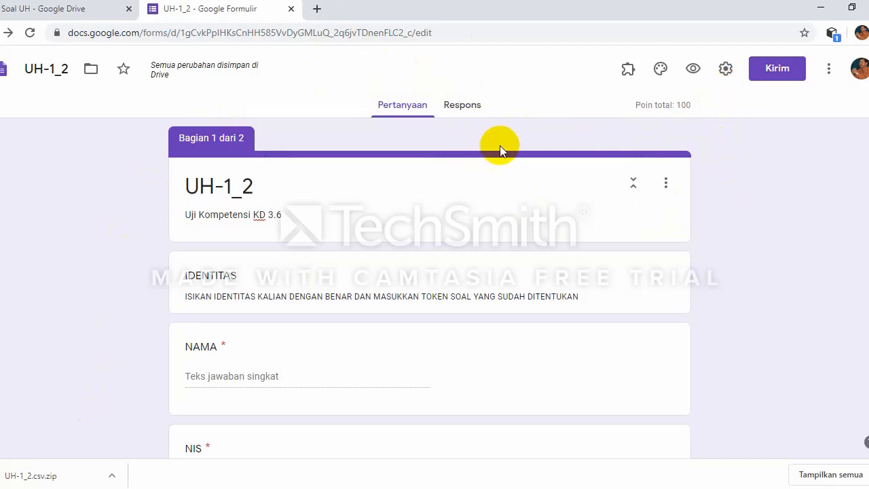
Step: Show the quiz's respondent link in the Kirim formulir dialog and select the full URL
left_click(777, 70)
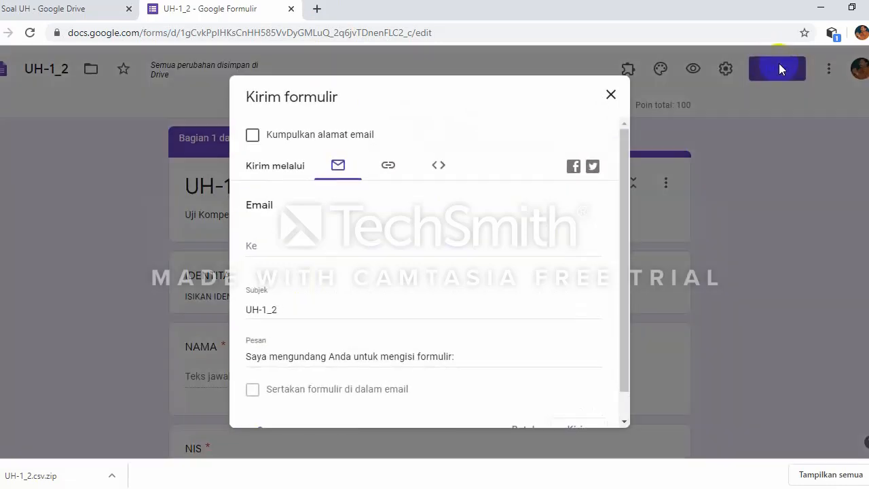
left_click(389, 166)
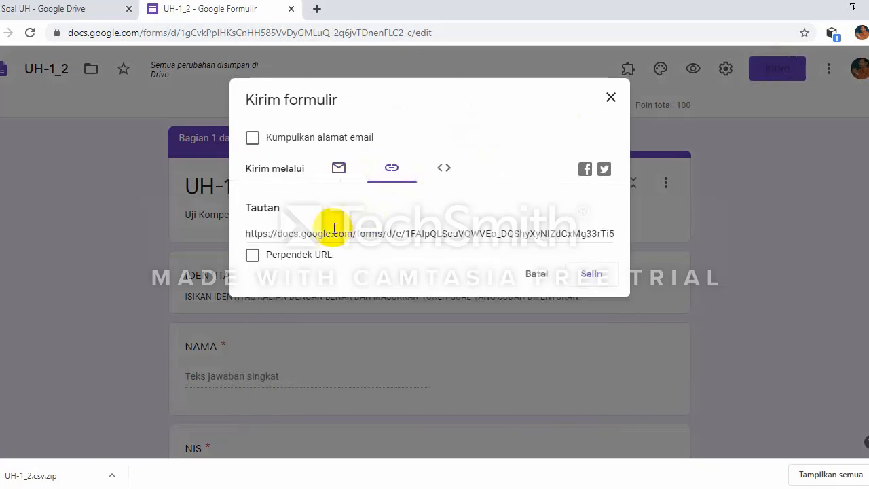
left_click(247, 236)
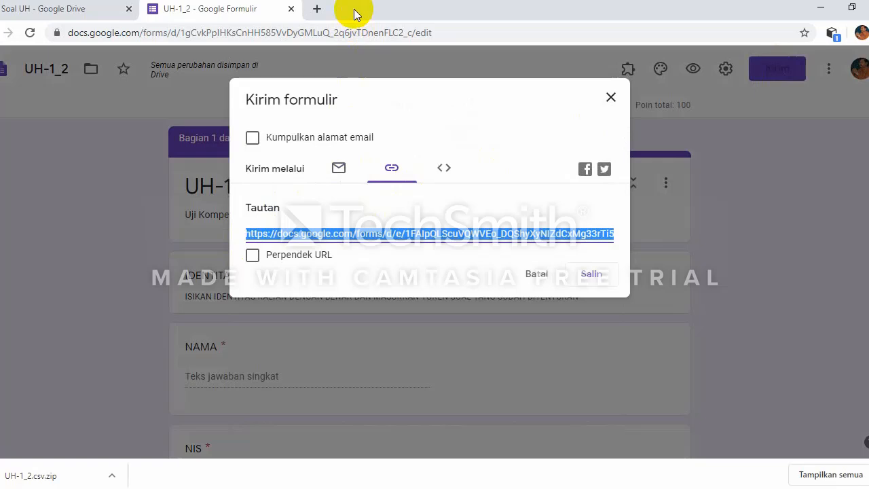
Step: Open the gg.gg URL shortener site in a new browser tab
left_click(316, 8)
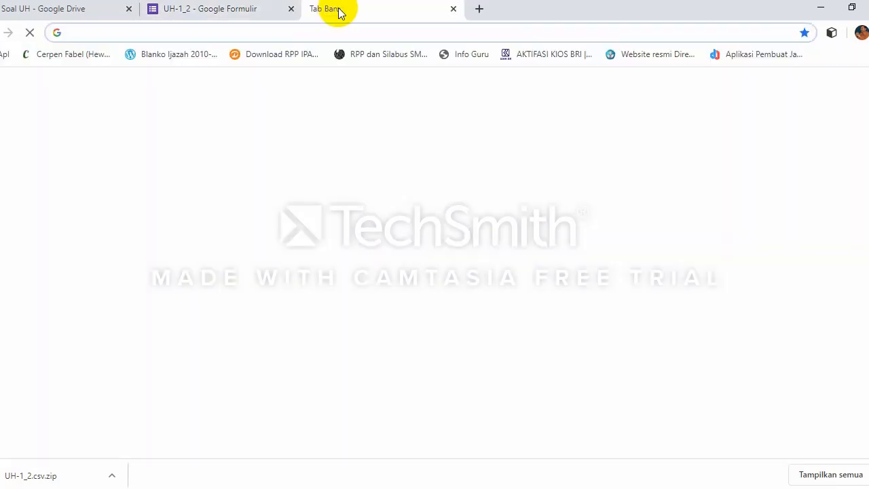
type("gg")
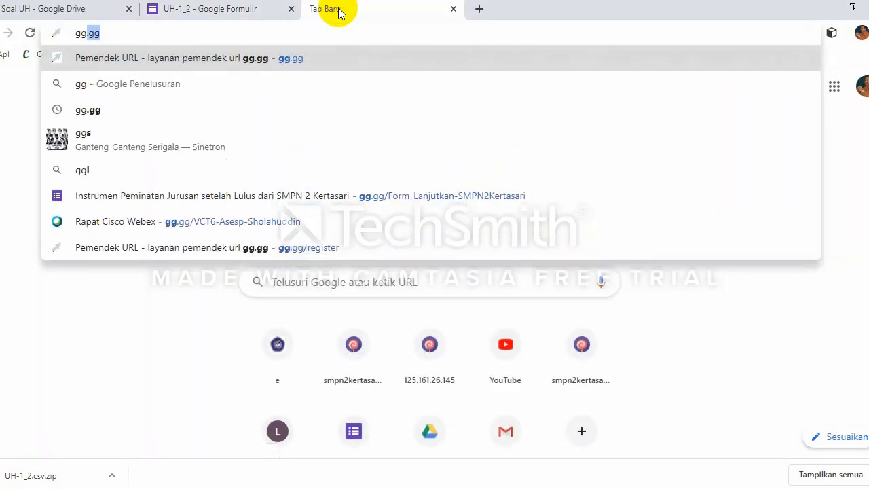
type(".gg")
key("Return")
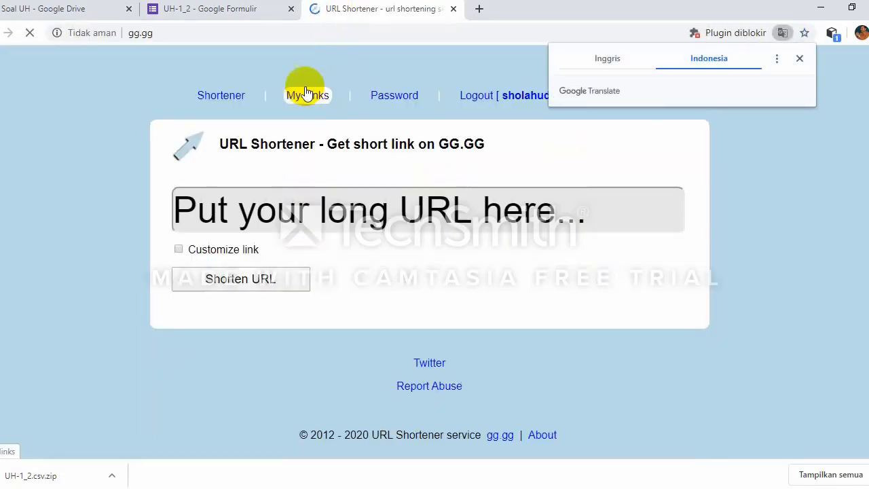
Step: Copy the UH-1_2 quiz's share link from the Google Forms send dialog with Salin
left_click(234, 10)
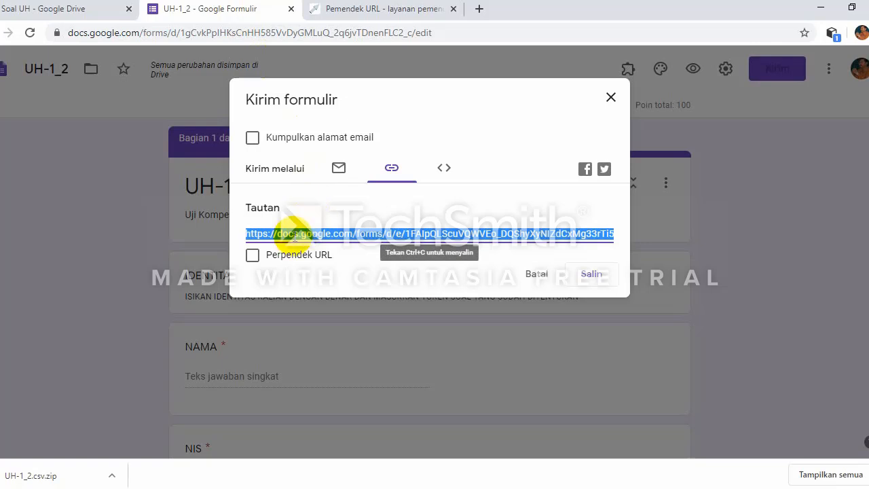
key("ctrl+Tab")
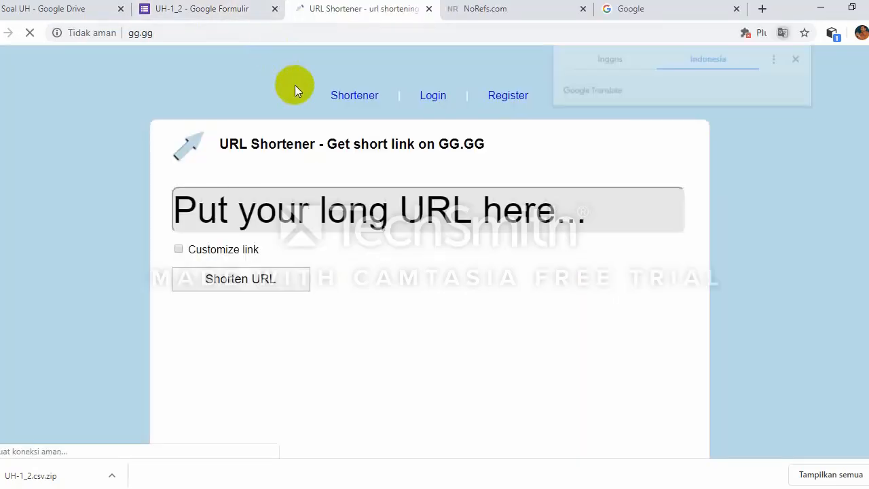
left_click(223, 10)
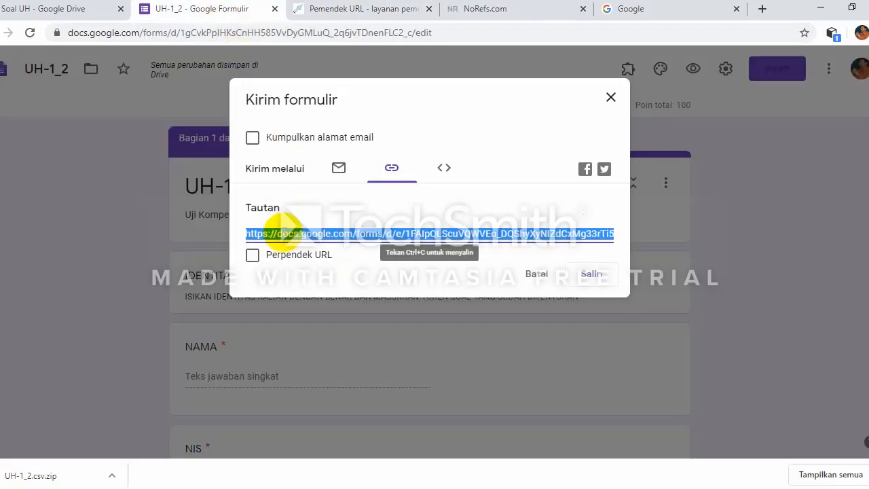
right_click(285, 239)
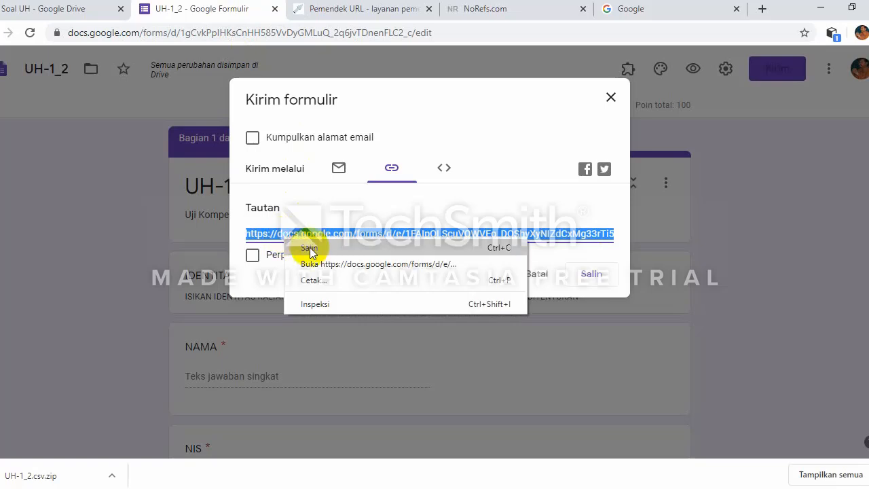
left_click(310, 245)
Step: Paste the quiz's long Google Forms link into gg.gg's long-URL field
left_click(334, 13)
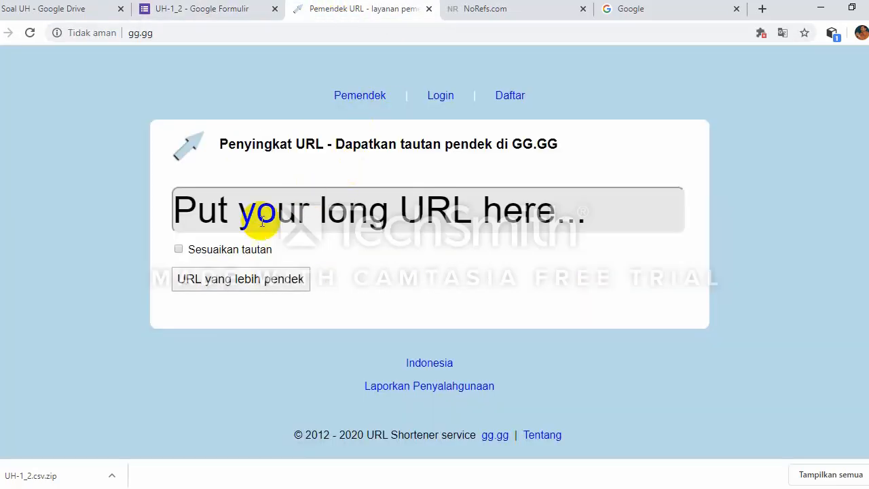
left_click(188, 221)
right_click(183, 216)
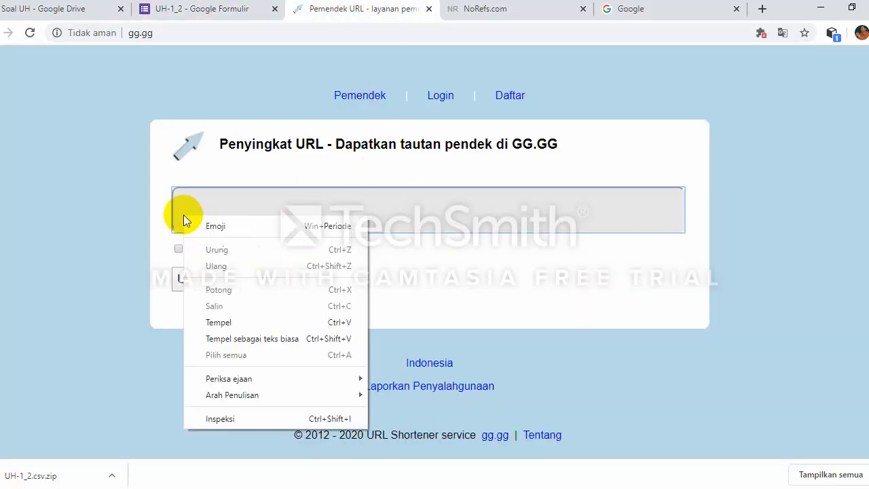
left_click(219, 321)
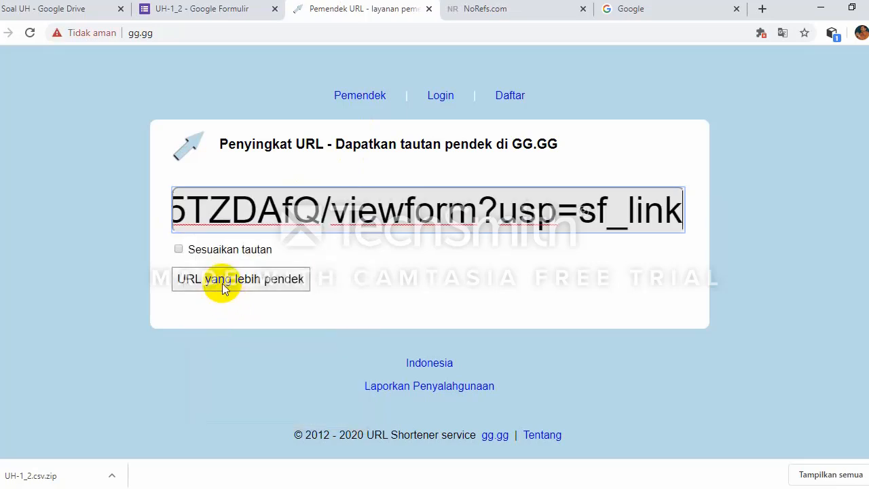
left_click(180, 250)
left_click(354, 251)
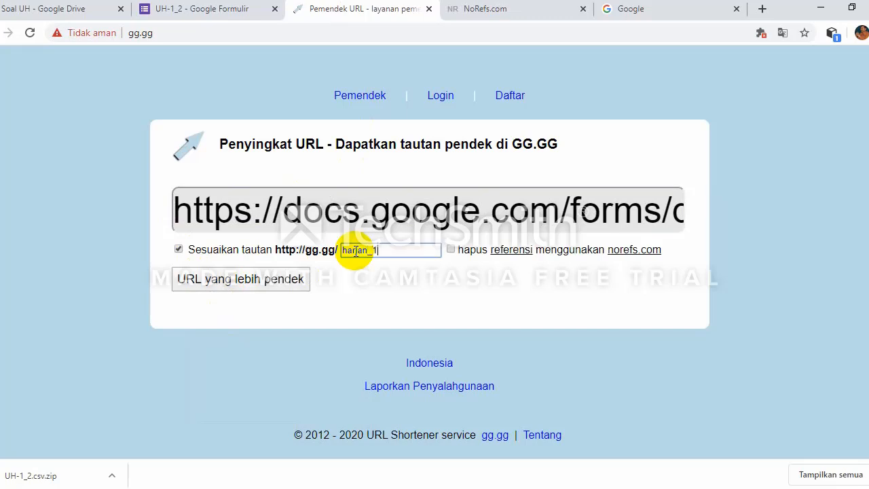
left_click(271, 284)
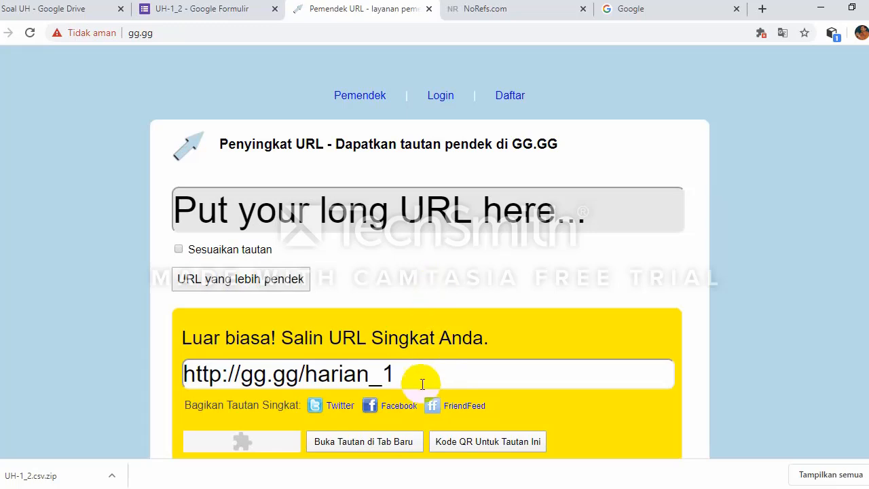
scroll(421, 381, "down", 1)
scroll(421, 380, "down", 1)
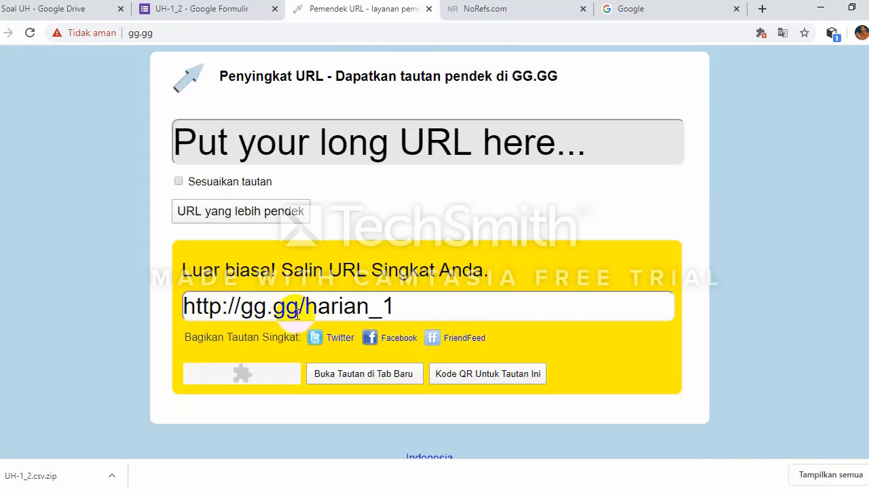
left_click(411, 308)
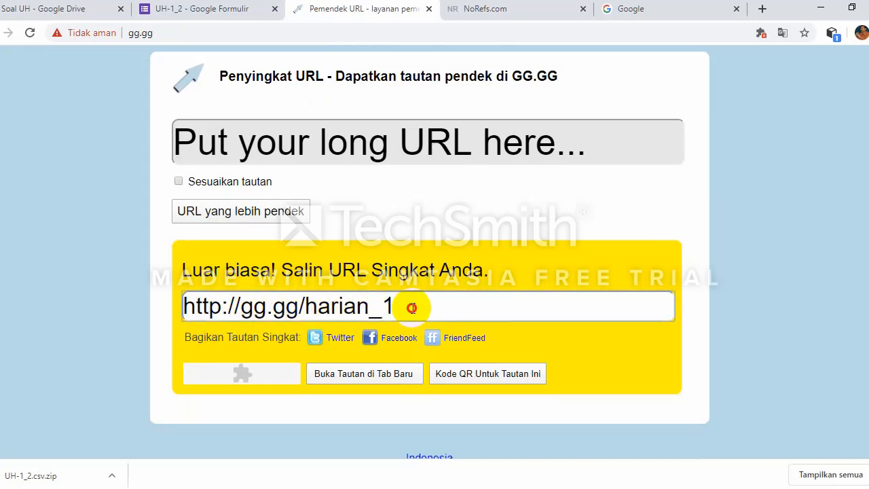
left_click_drag(411, 308, 169, 314)
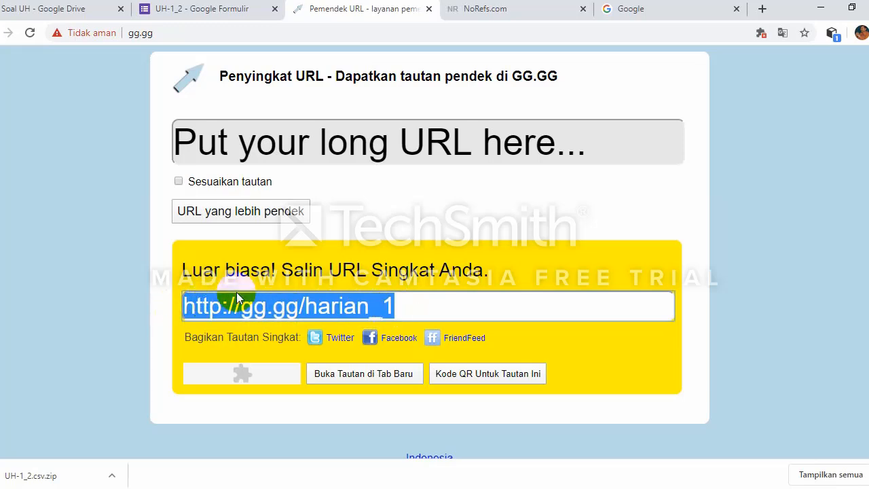
Step: Open gg.gg/harian_1 in a new tab to confirm it loads the UH-1_2 quiz
left_click(455, 205)
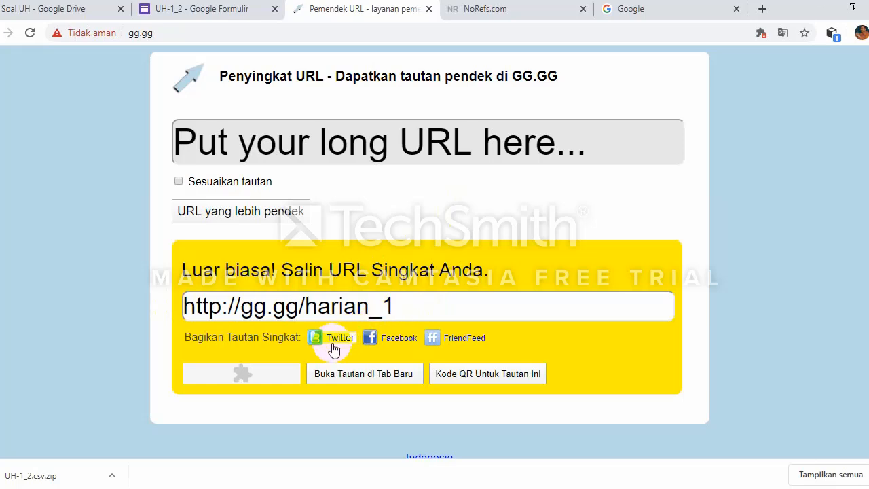
left_click(351, 378)
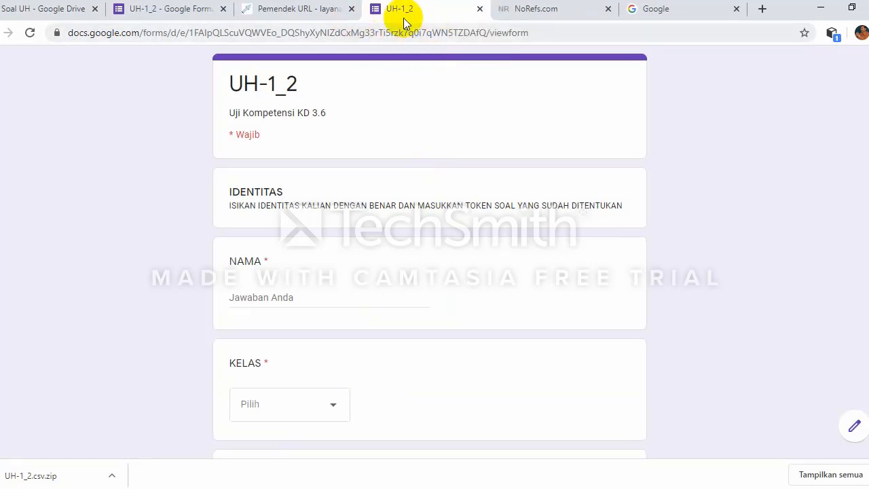
left_click(299, 9)
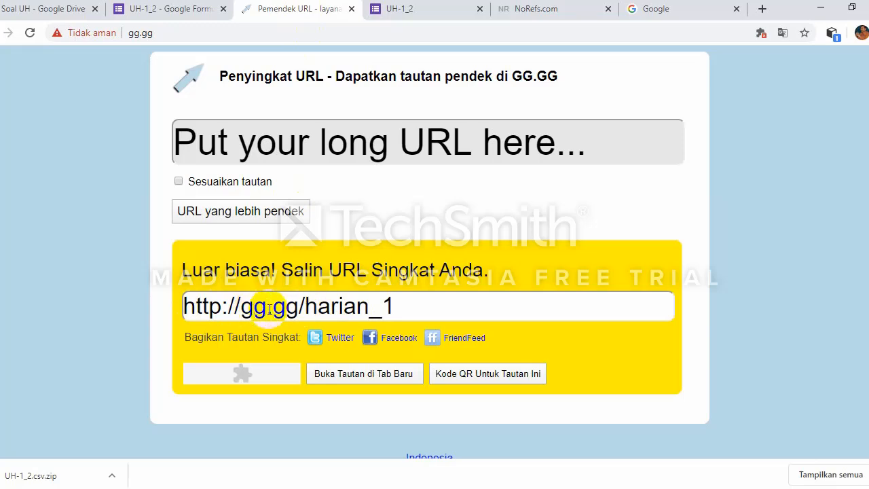
left_click(290, 306)
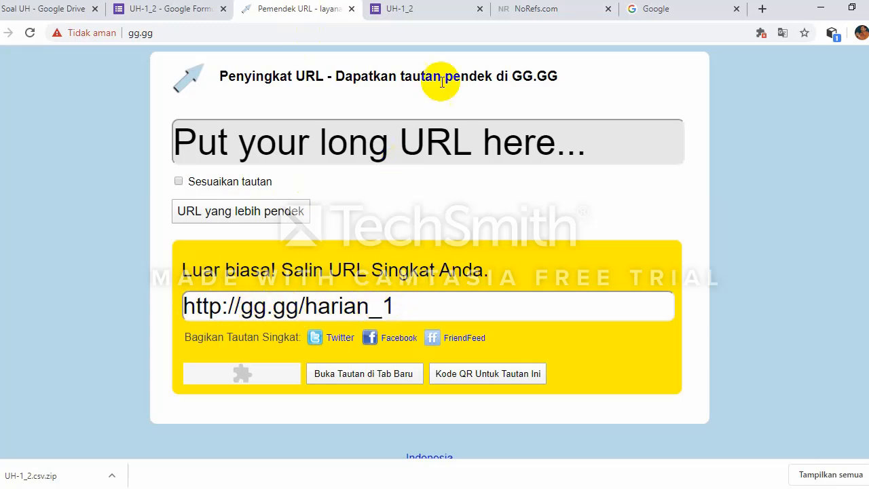
Step: Close the quiz test, Google and NoRefs.com tabs, and dismiss the Kirim formulir dialog
left_click(480, 9)
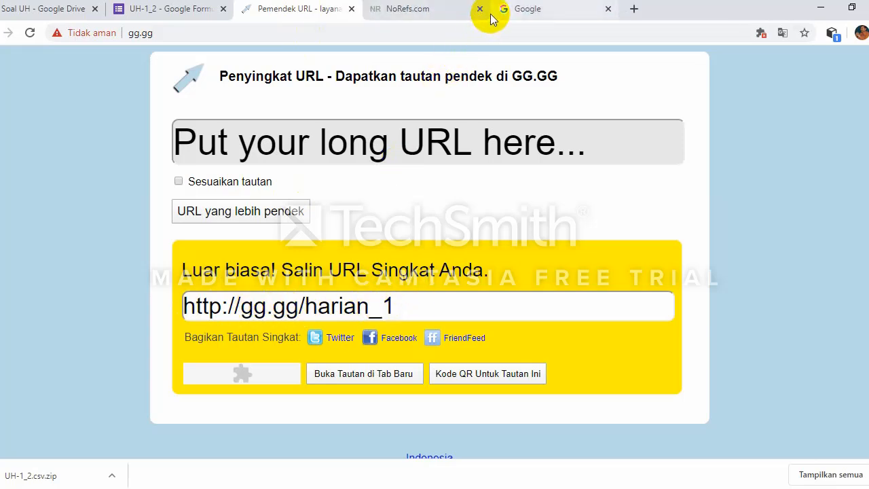
left_click(607, 9)
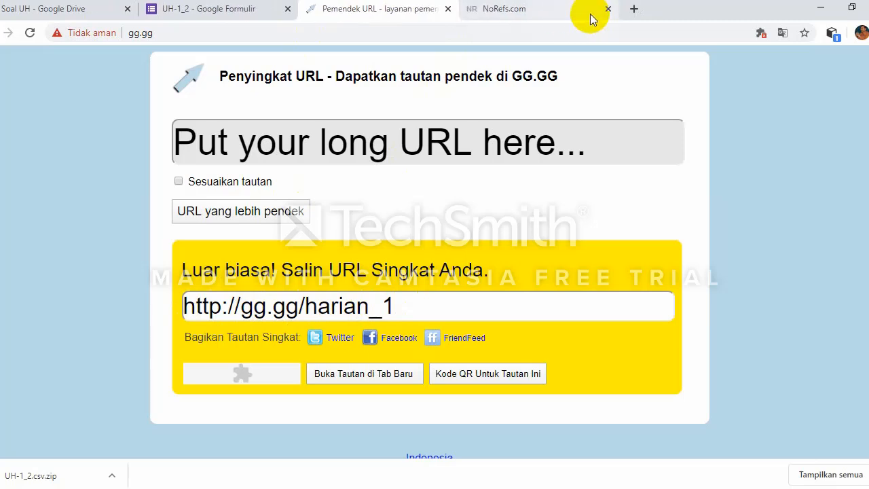
left_click(607, 9)
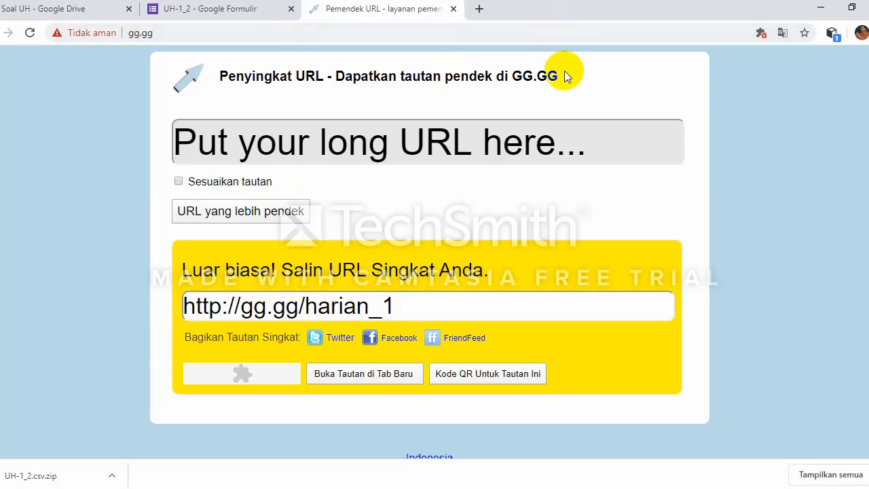
left_click(249, 9)
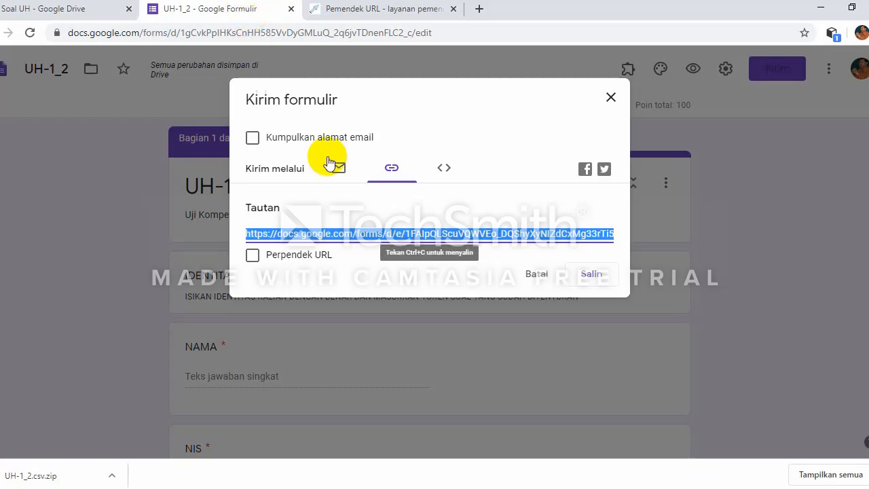
left_click(615, 101)
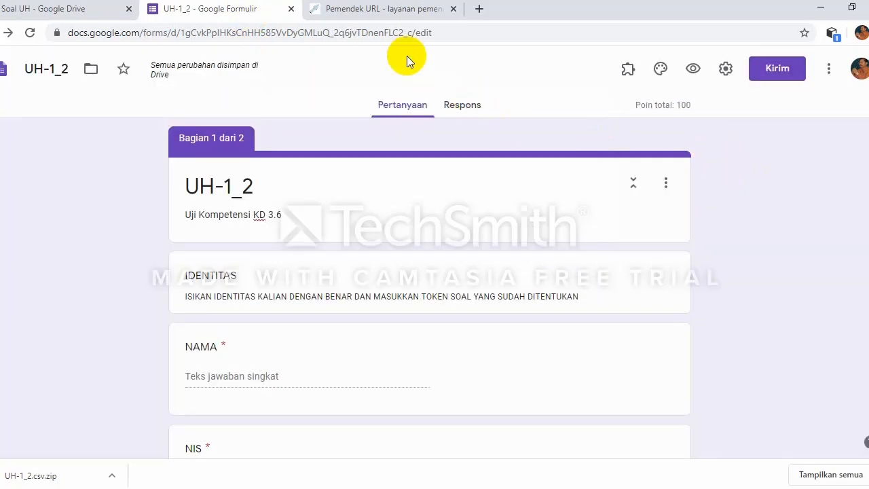
left_click(404, 9)
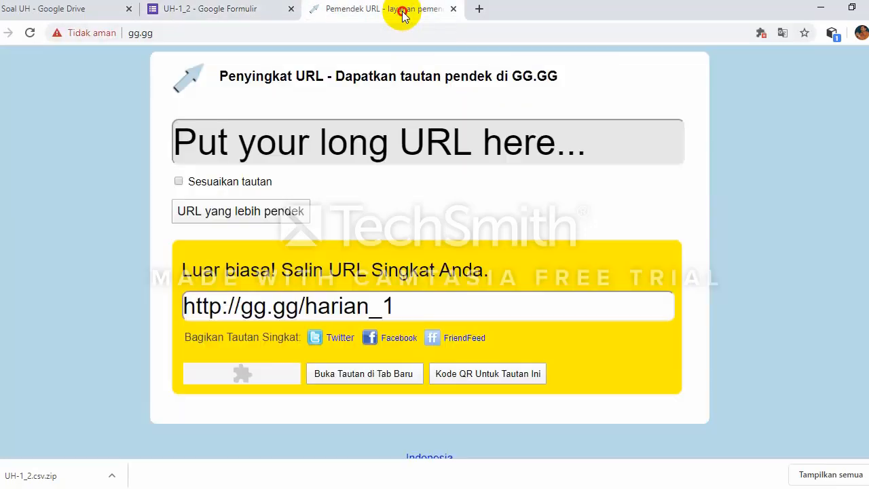
left_click(278, 6)
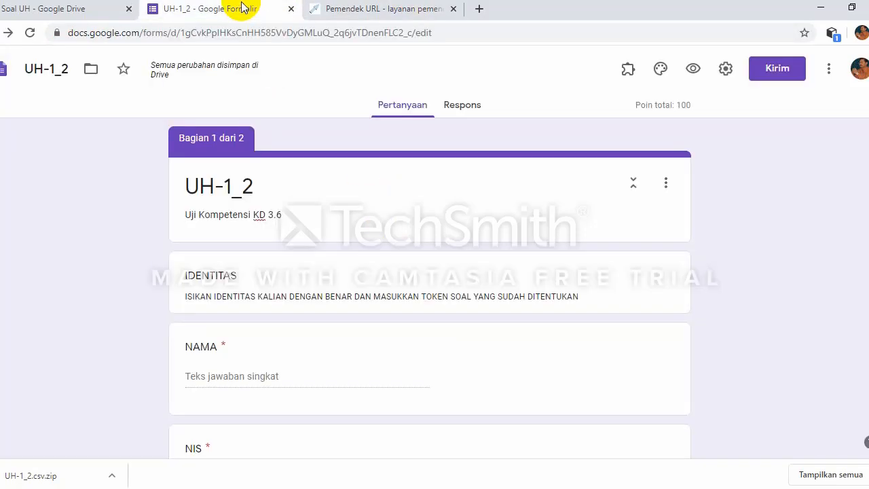